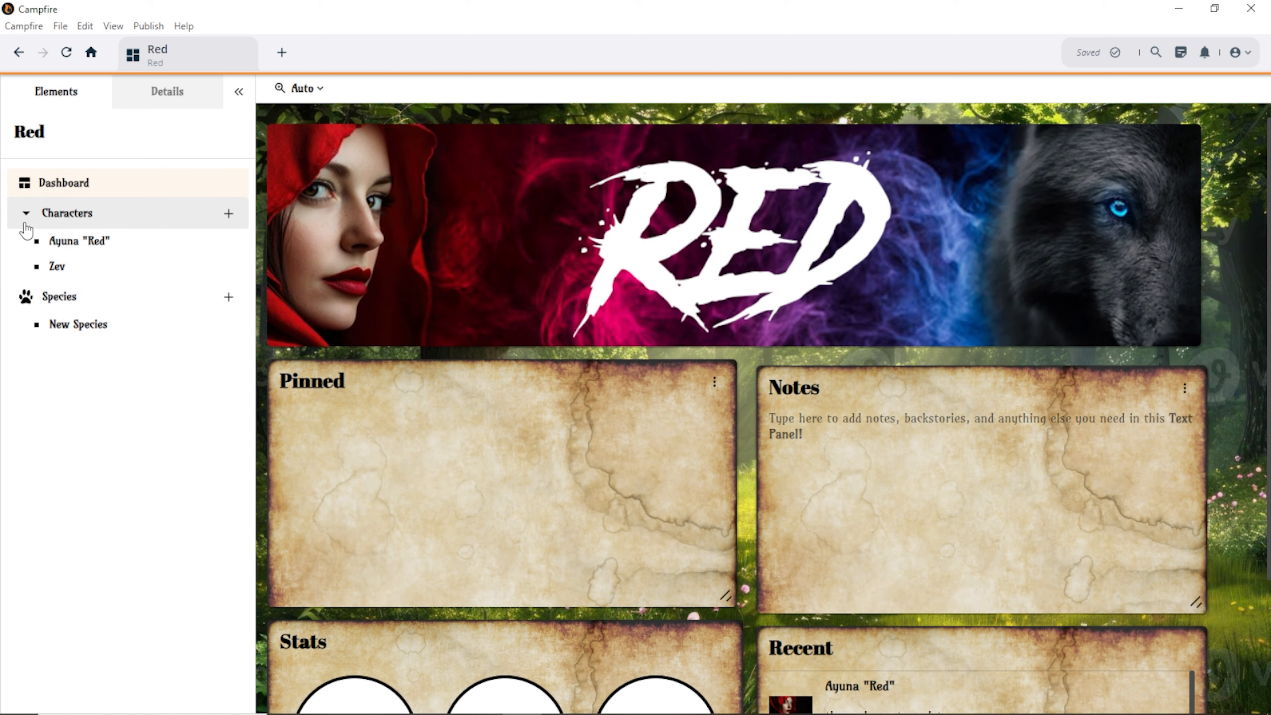
Open the Ayuna "Red" character page and the New Species page to view their contents.
mouse_move(62, 231)
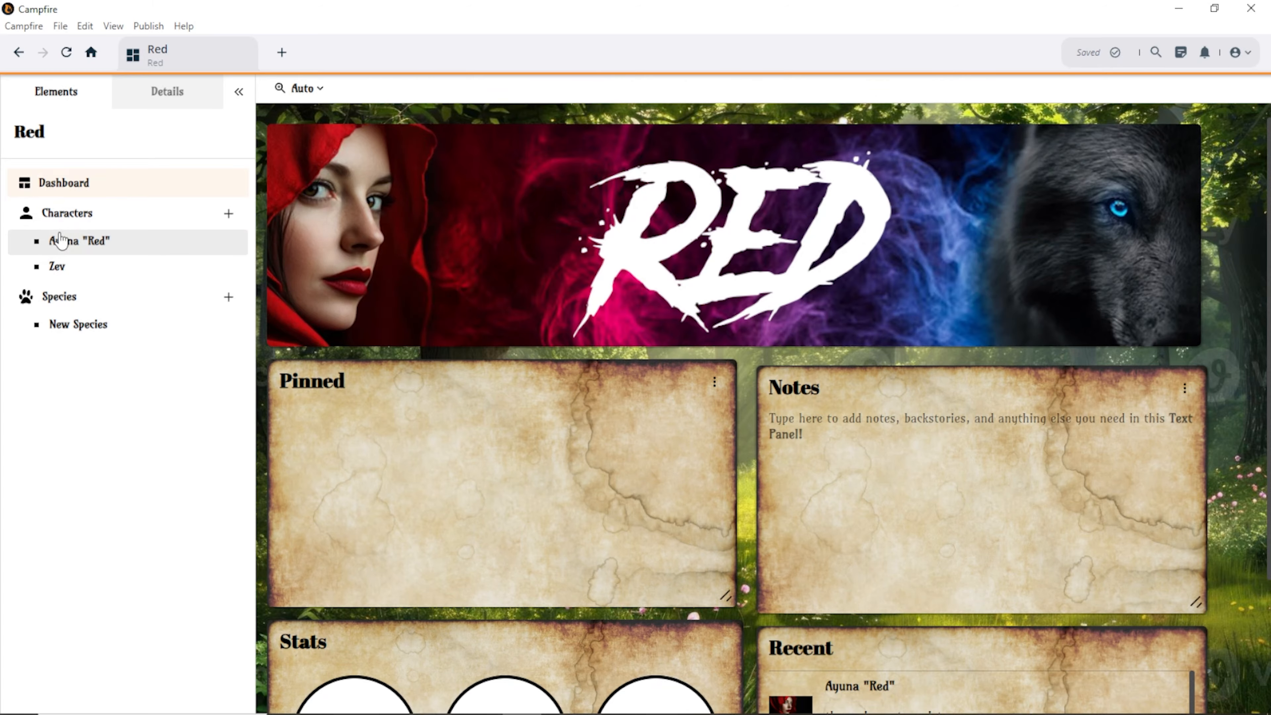
left_click(58, 245)
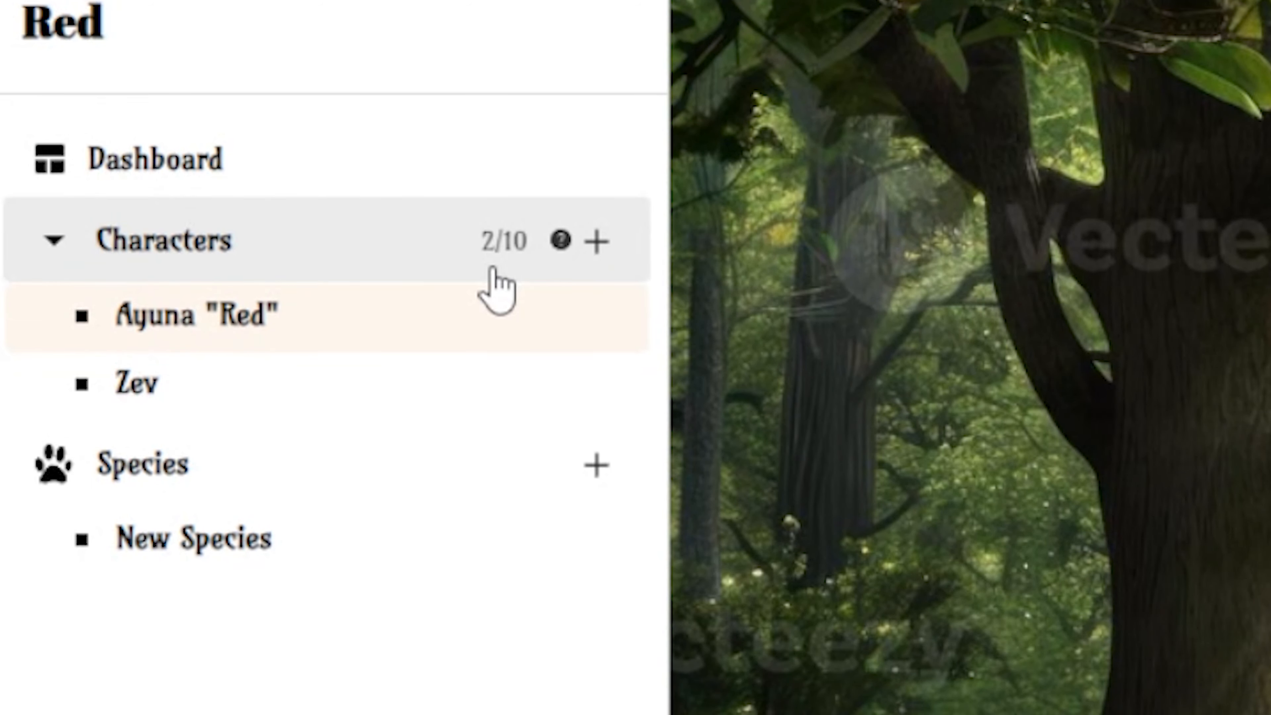
left_click(348, 539)
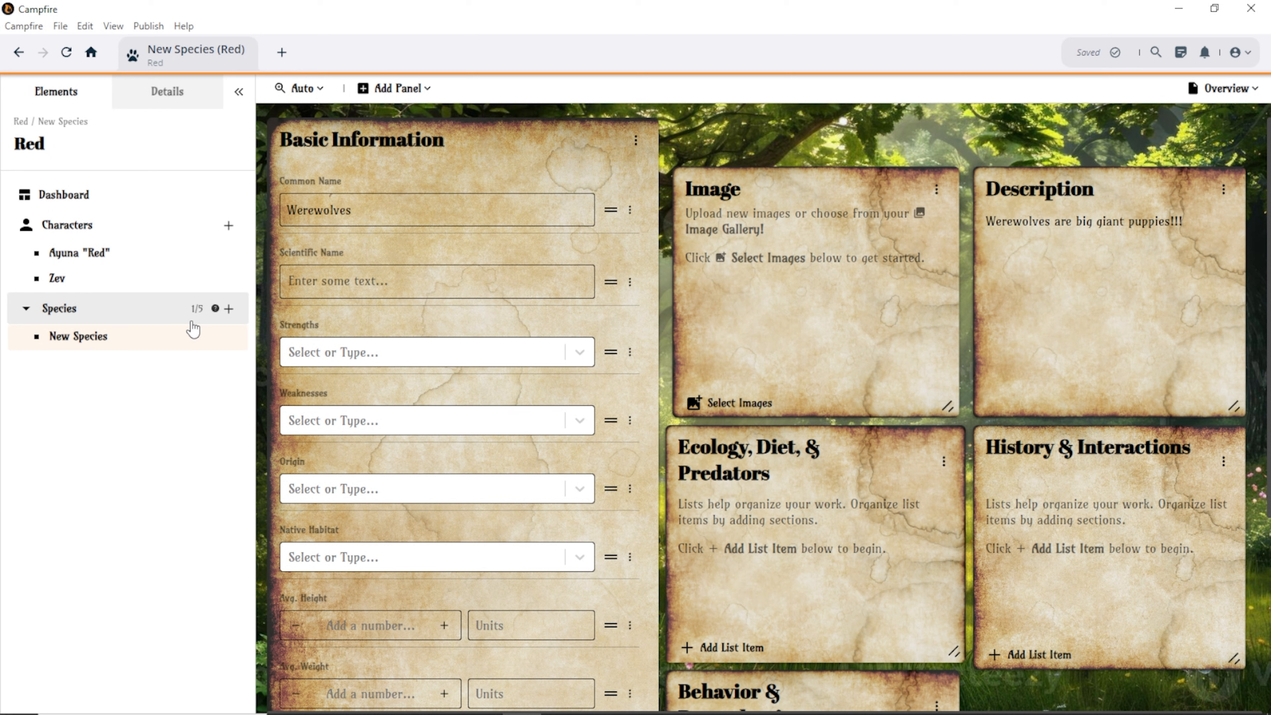
Collapse the Characters and Species lists in the project outline, and expand Characters again.
left_click(173, 237)
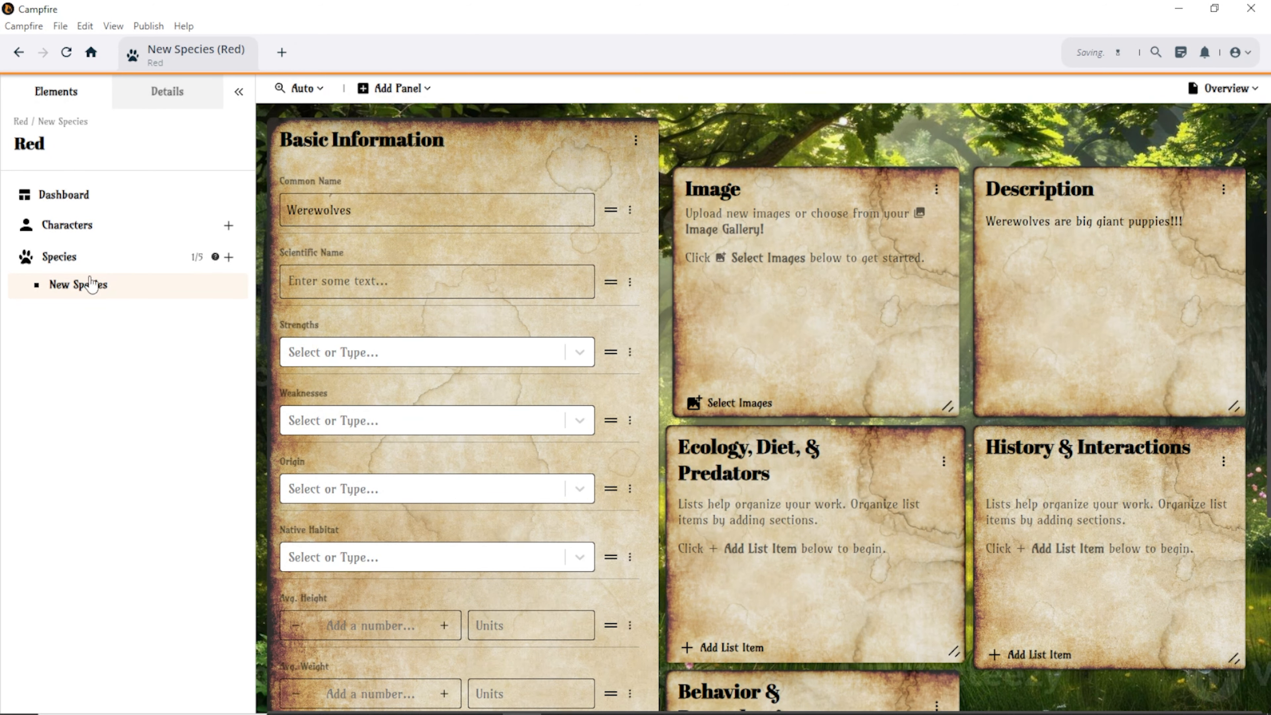
left_click(26, 258)
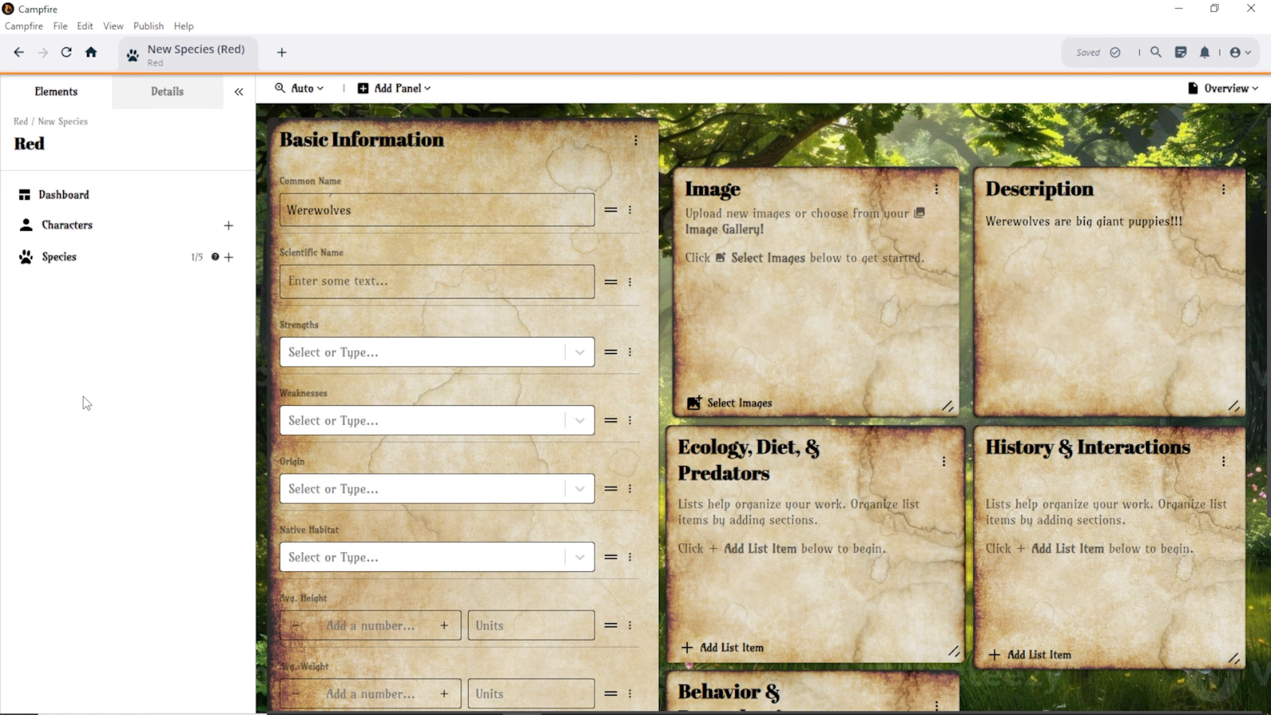
left_click(63, 245)
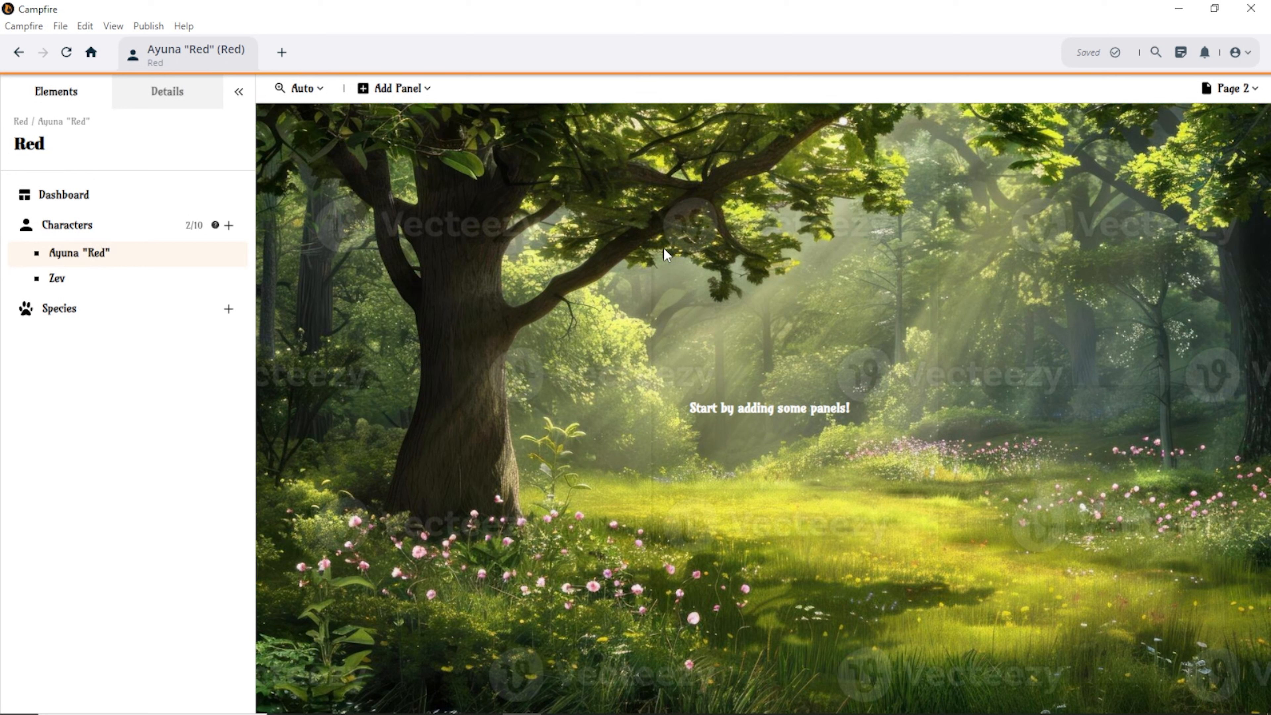
Switch the Ayuna "Red" character from Page 2 to its Overview page.
left_click(1233, 91)
mouse_move(1200, 185)
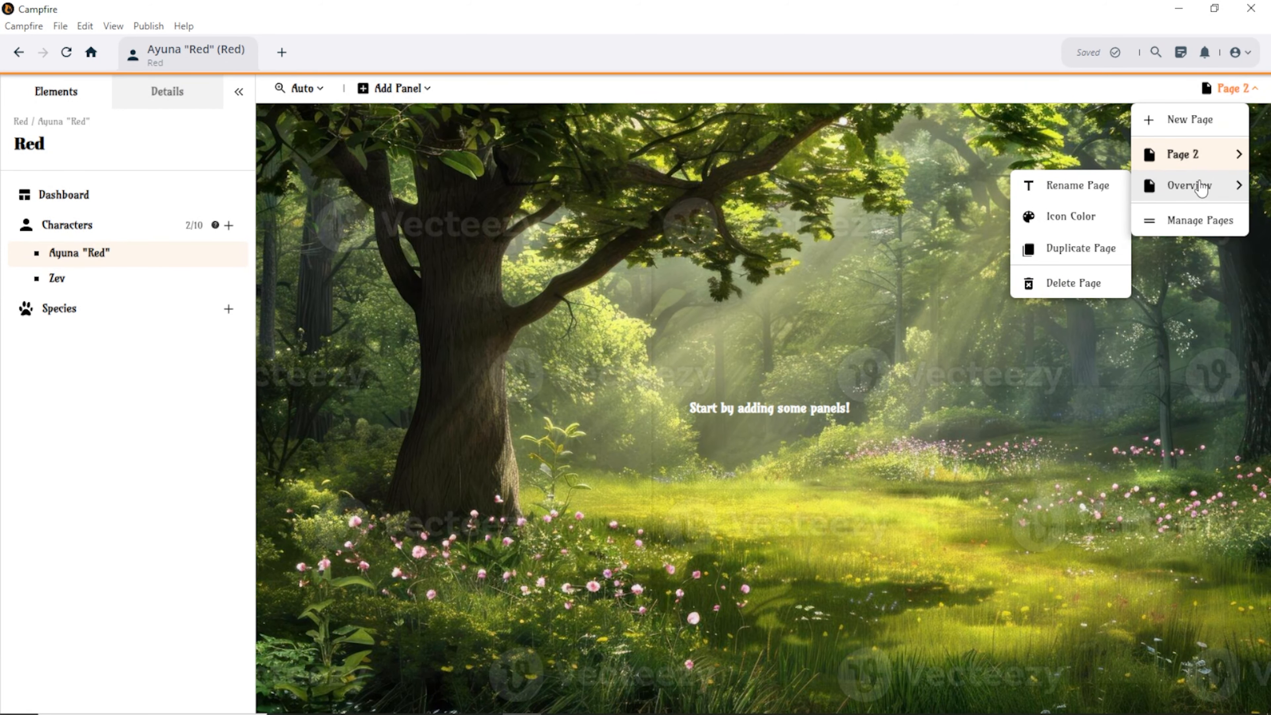
left_click(1200, 186)
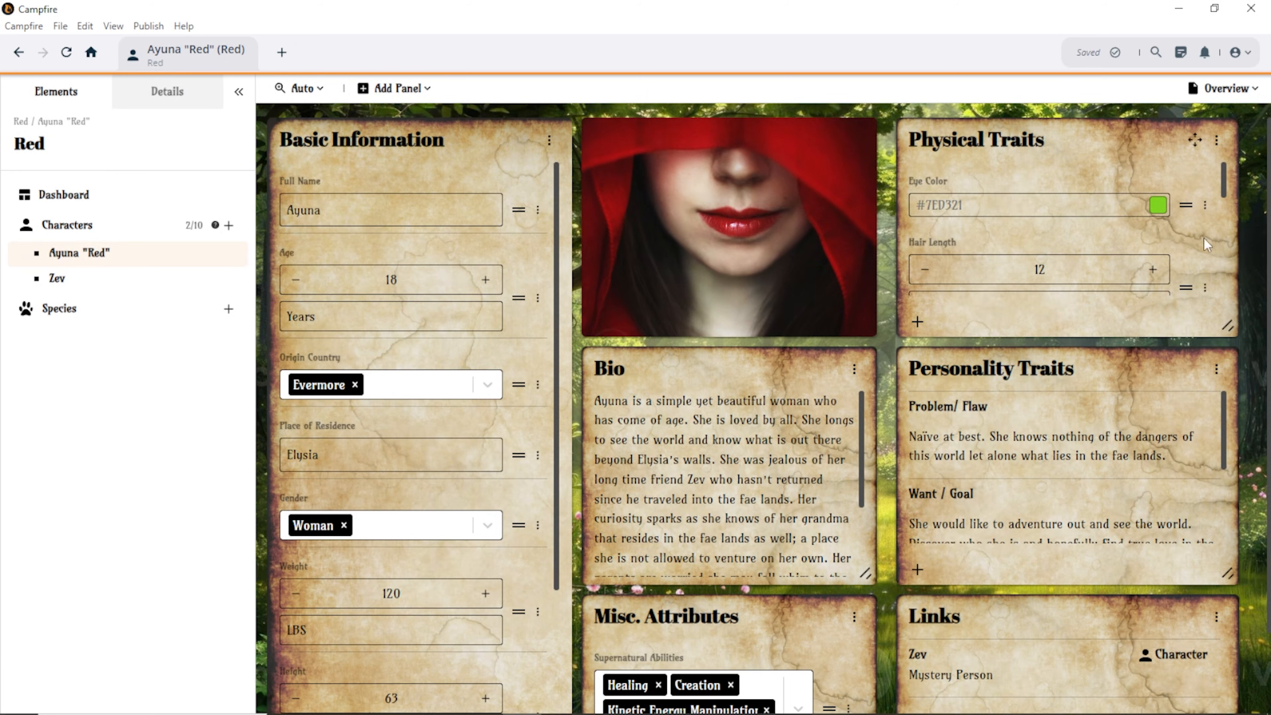
Look through Ayuna's Overview panels, including Basic Information, Bio, Personality Traits, Misc. Attributes and Links.
scroll(1259, 261, "down", 2)
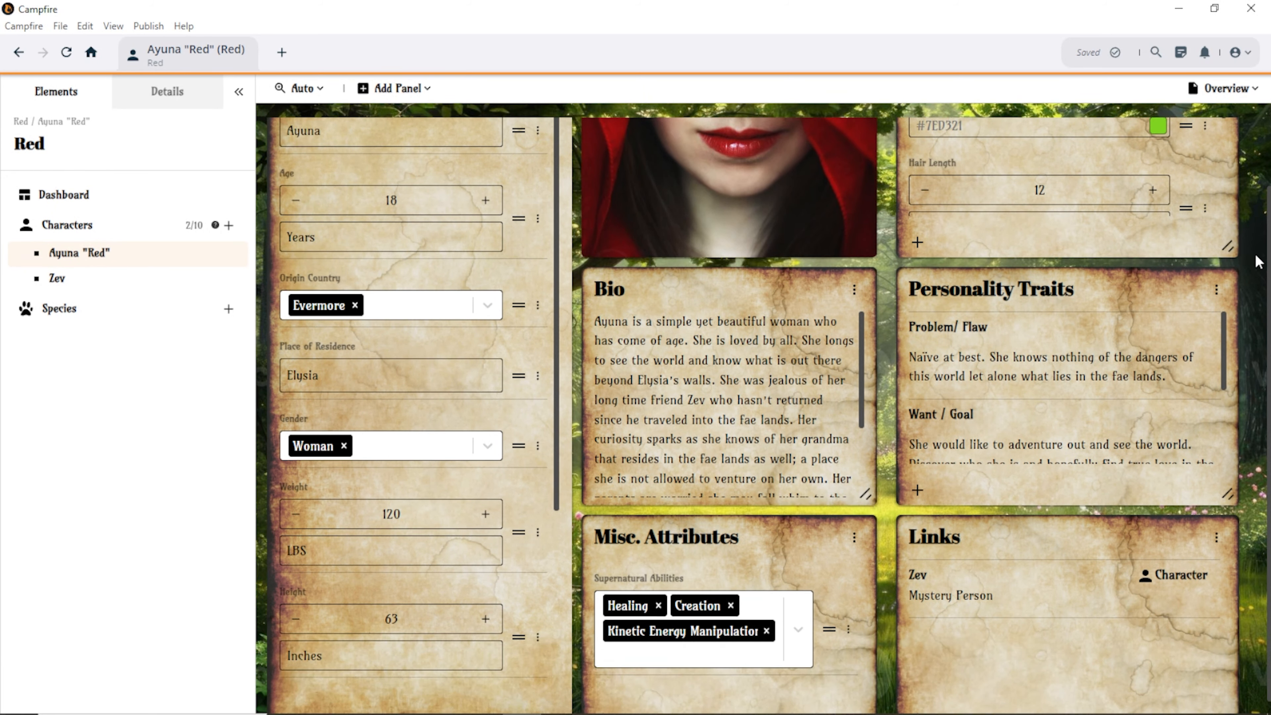
scroll(1259, 260, "down", 1)
scroll(827, 454, "down", 3)
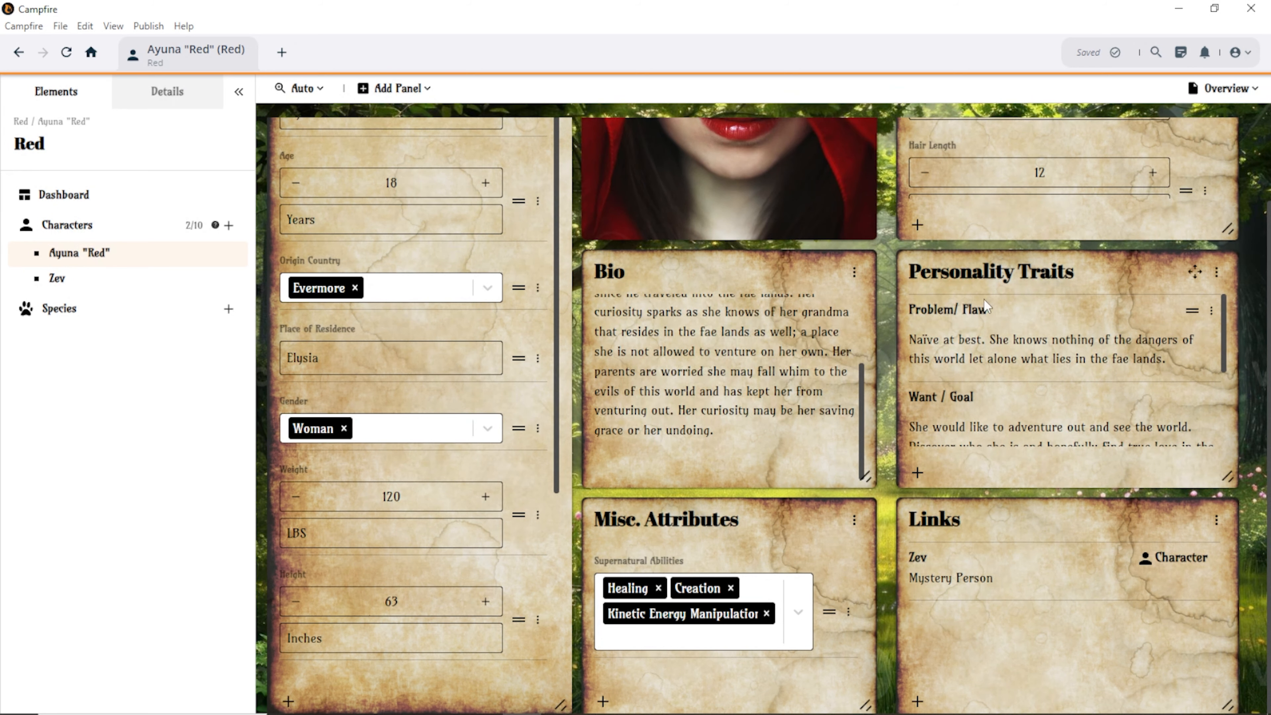
scroll(984, 299, "up", 2)
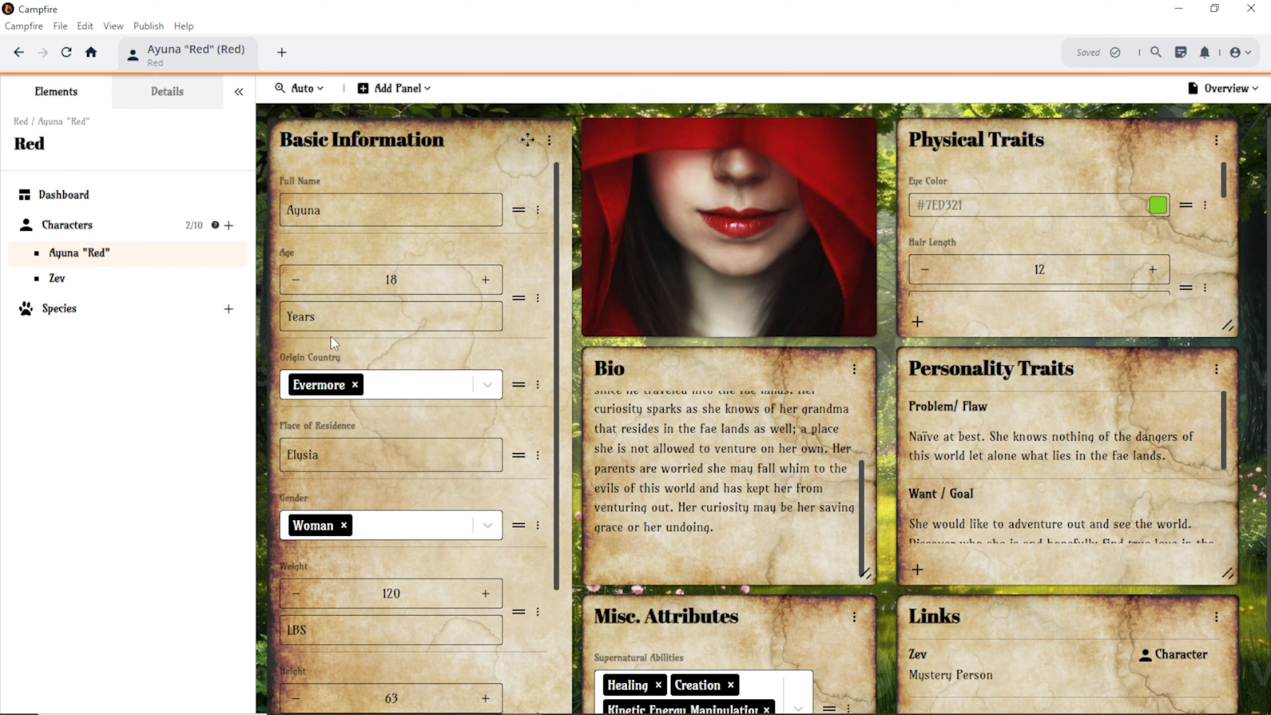
scroll(376, 180, "down", 7)
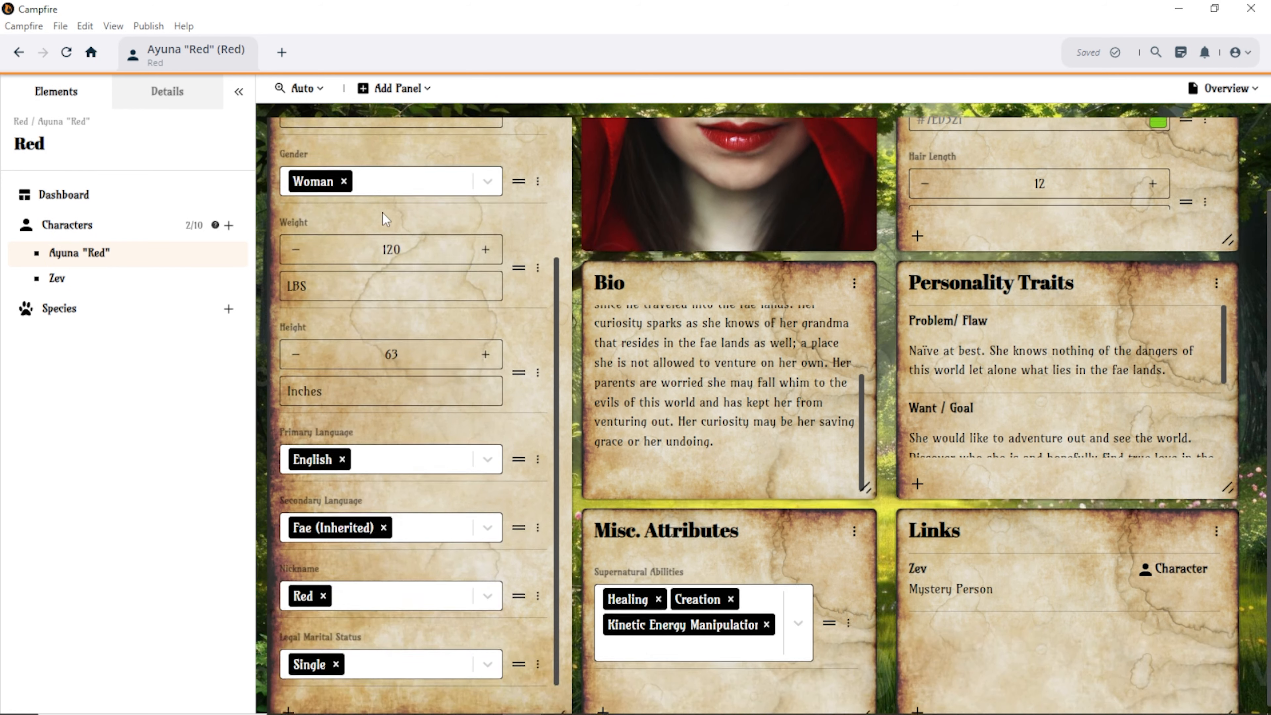
scroll(371, 444, "up", 5)
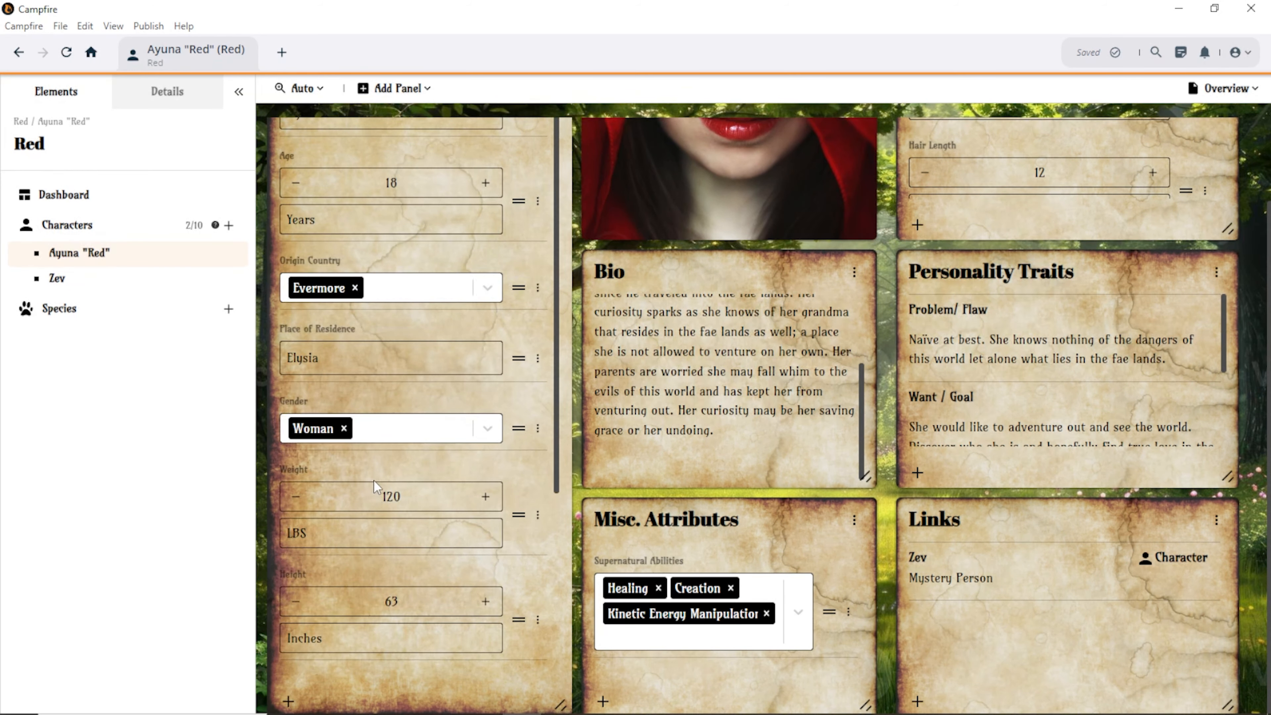
scroll(469, 312, "up", 2)
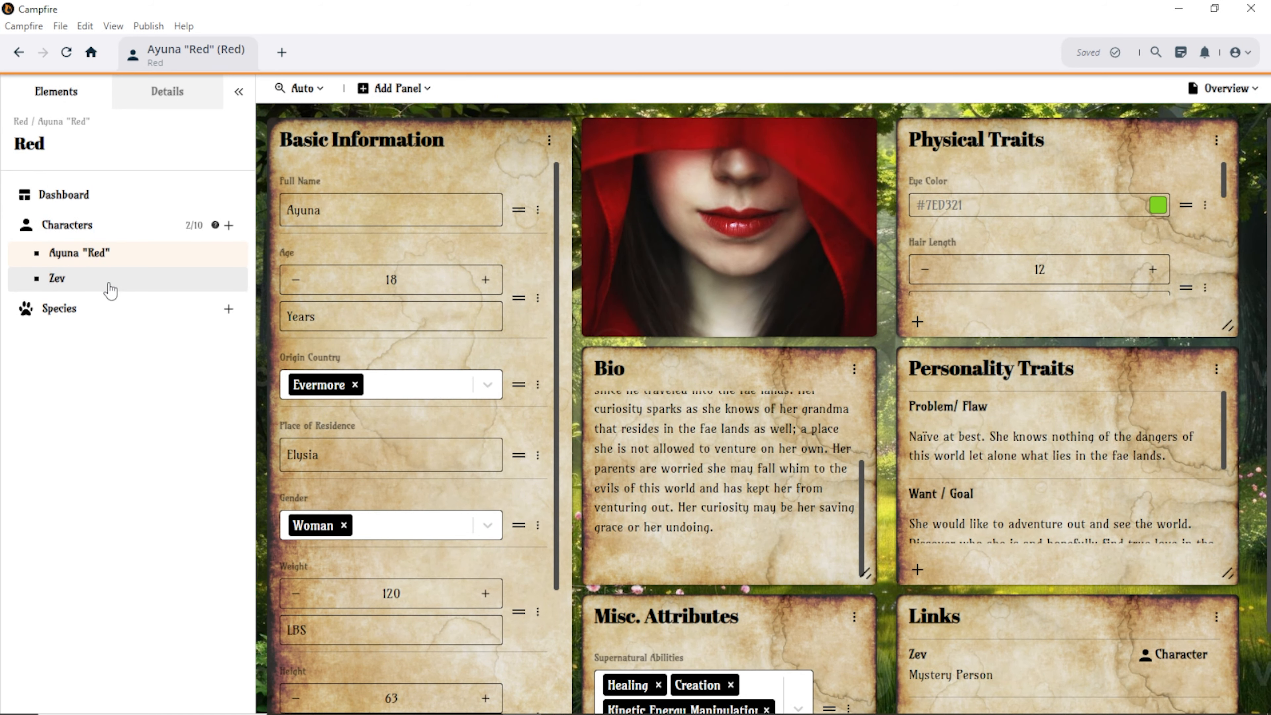
Open the Zev character and examine its Basic Information, Skills, Stats, Personality Traits and Links panels.
left_click(110, 289)
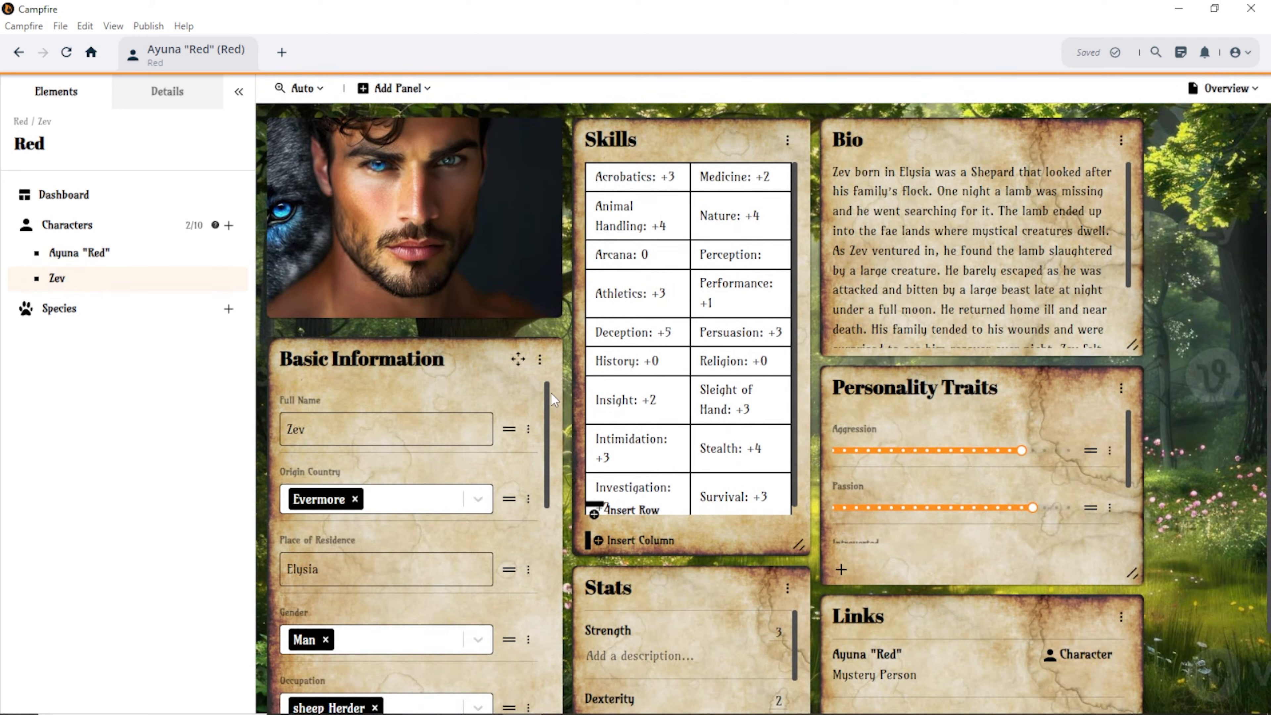
scroll(484, 404, "down", 10)
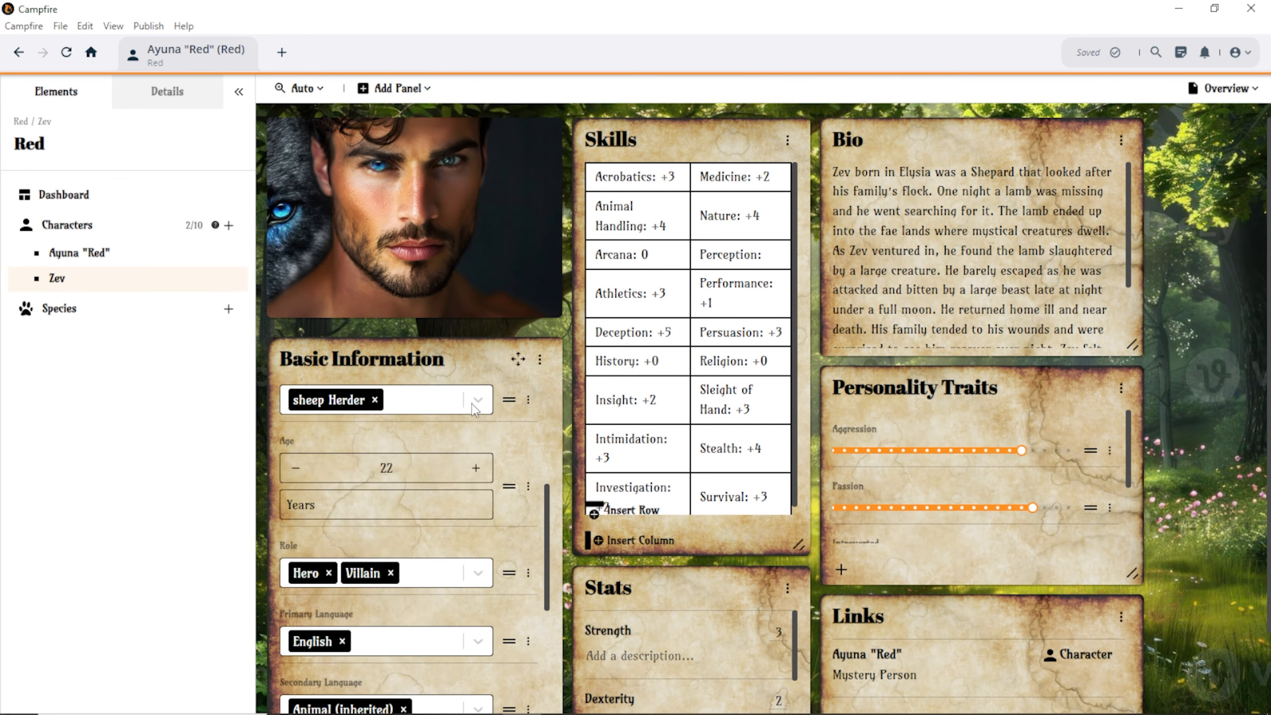
scroll(474, 409, "down", 5)
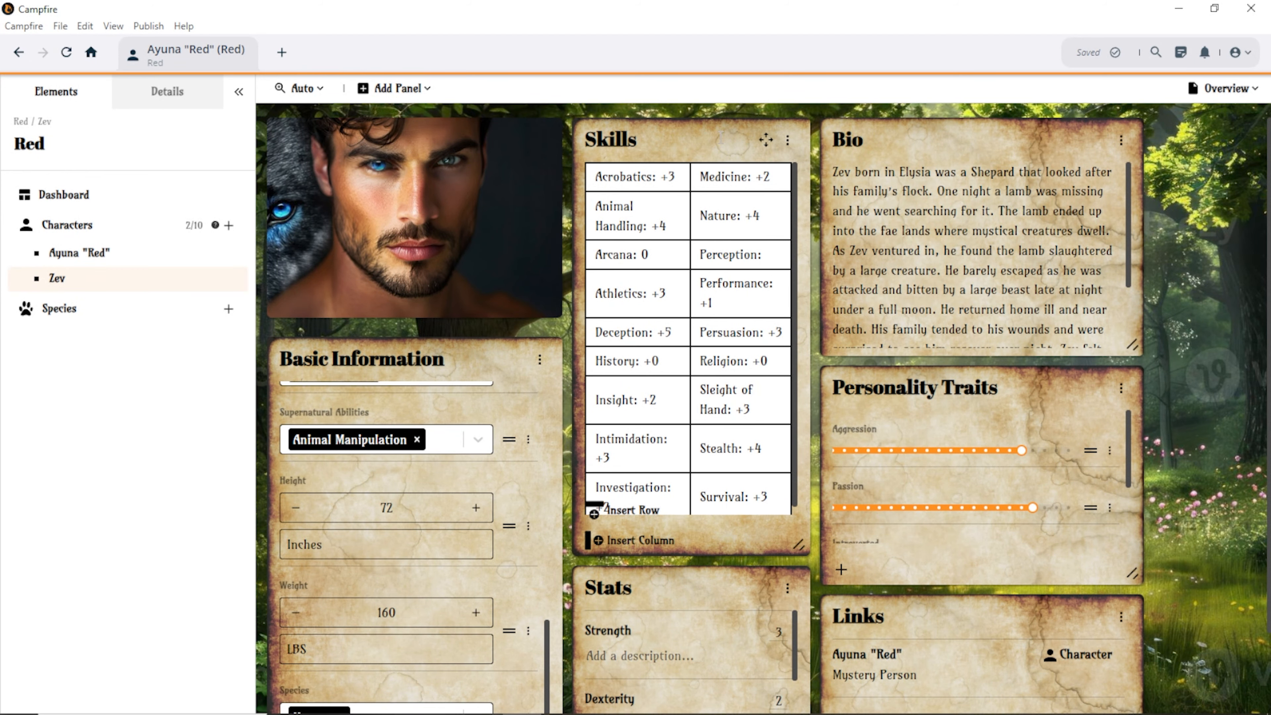
scroll(726, 239, "down", 1)
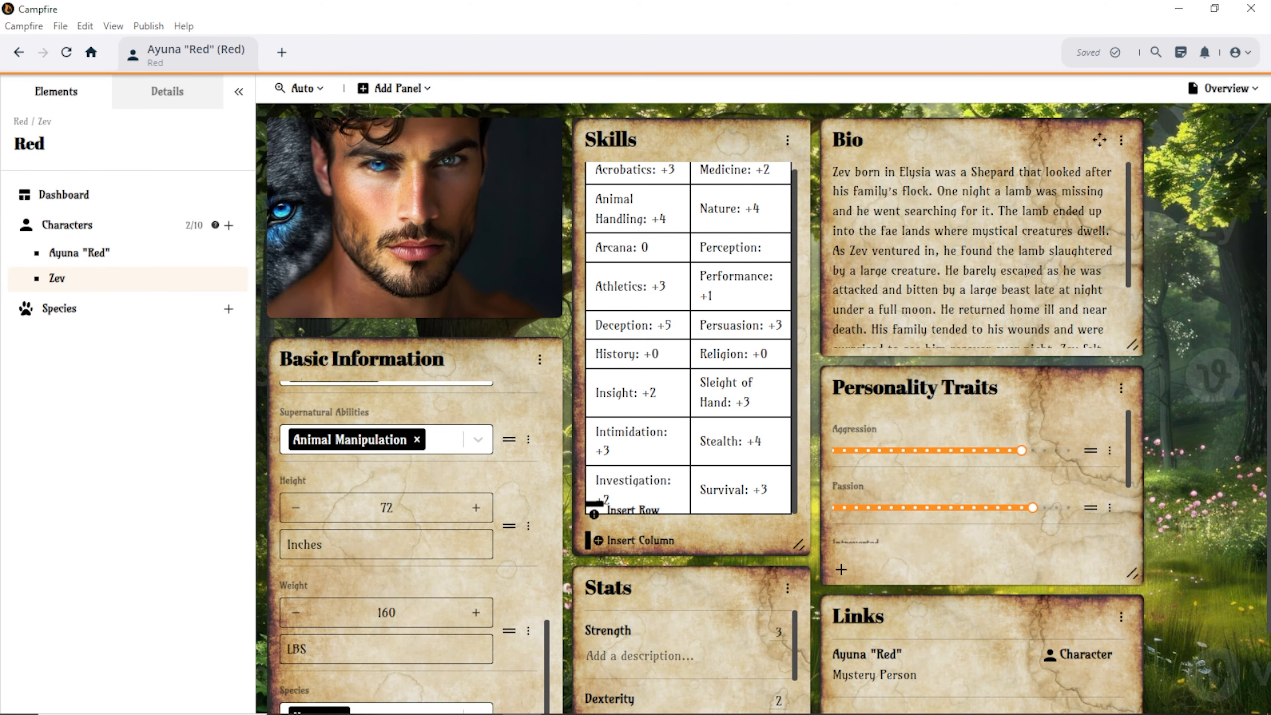
scroll(957, 462, "down", 4)
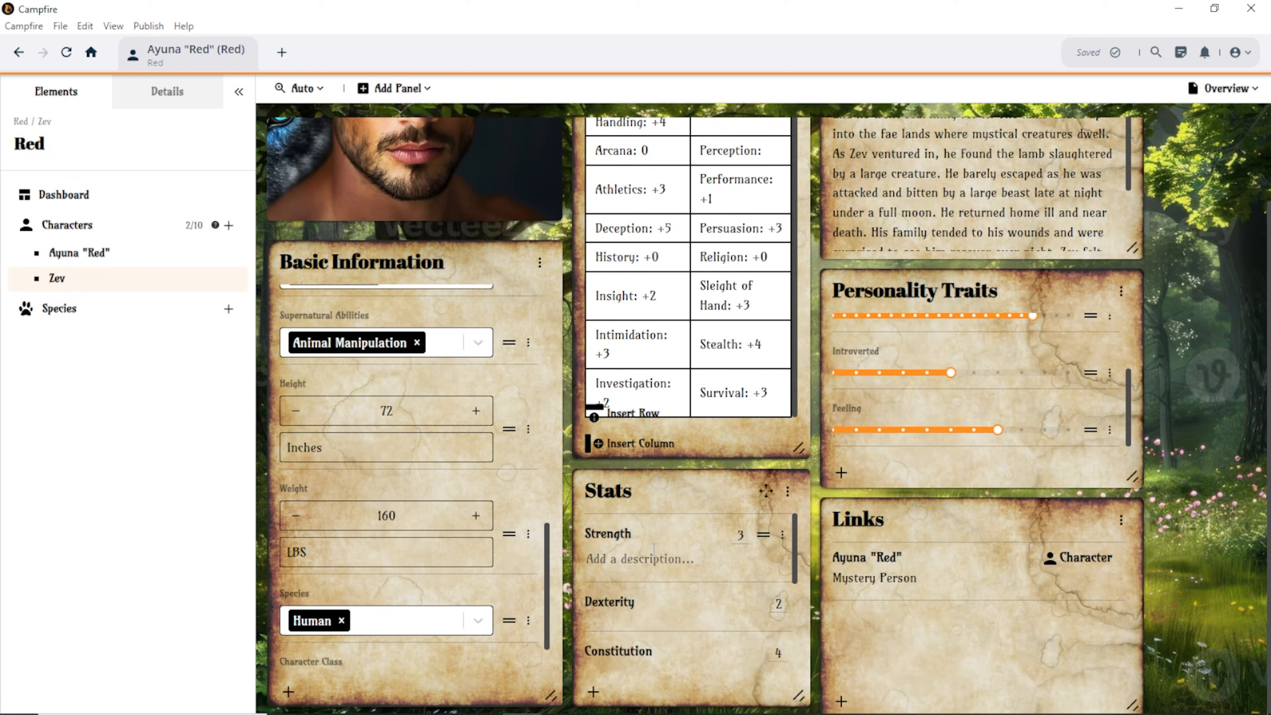
scroll(645, 566, "down", 3)
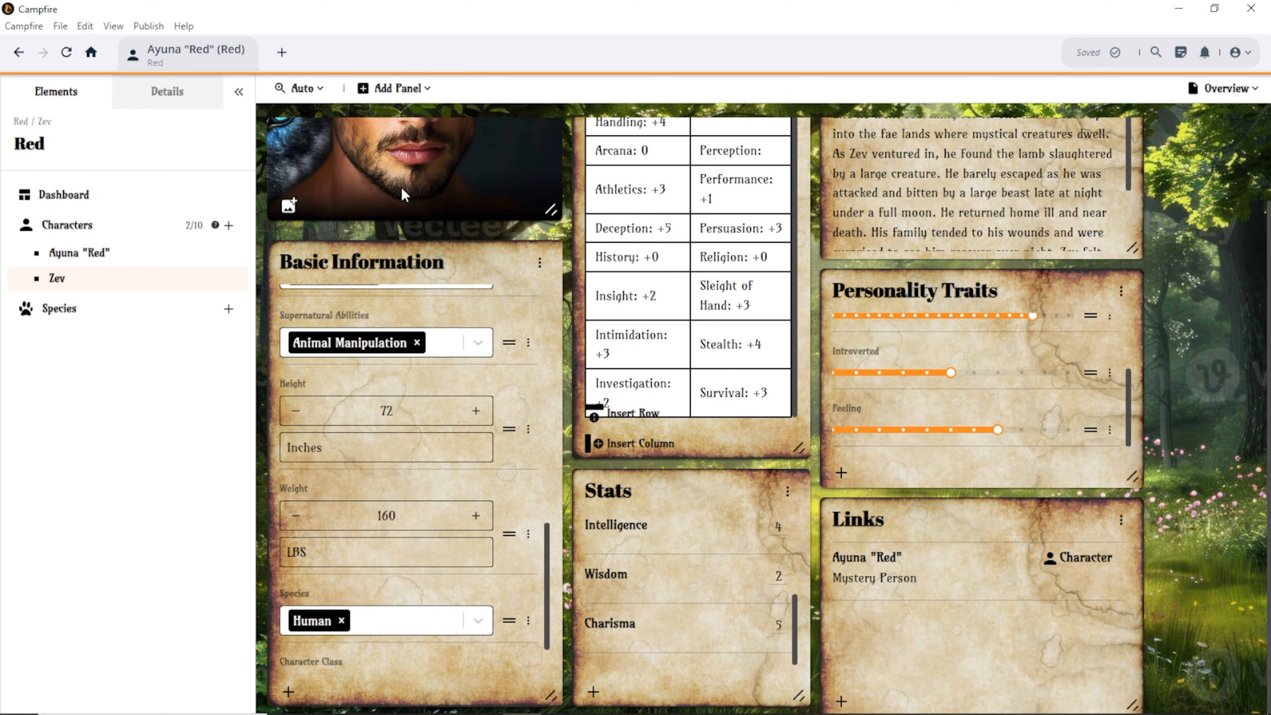
scroll(366, 238, "up", 2)
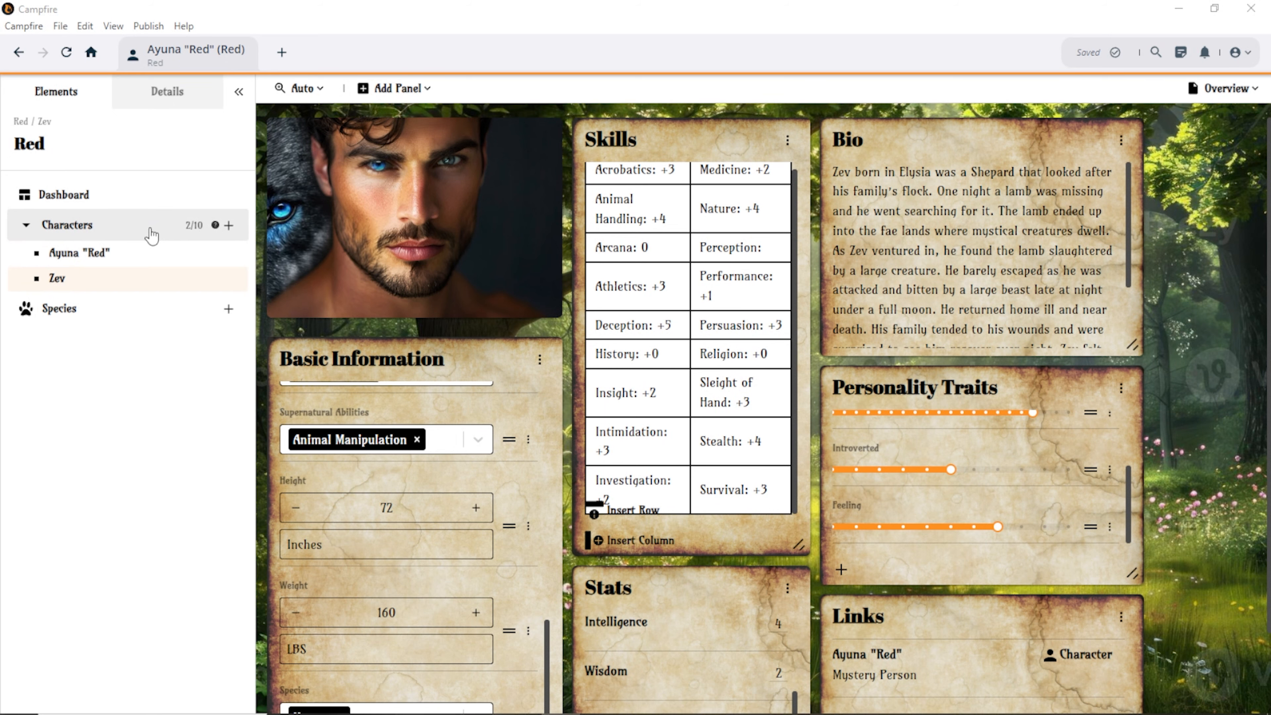
Create a new character in the Red project and look over its default Overview panels.
left_click(239, 230)
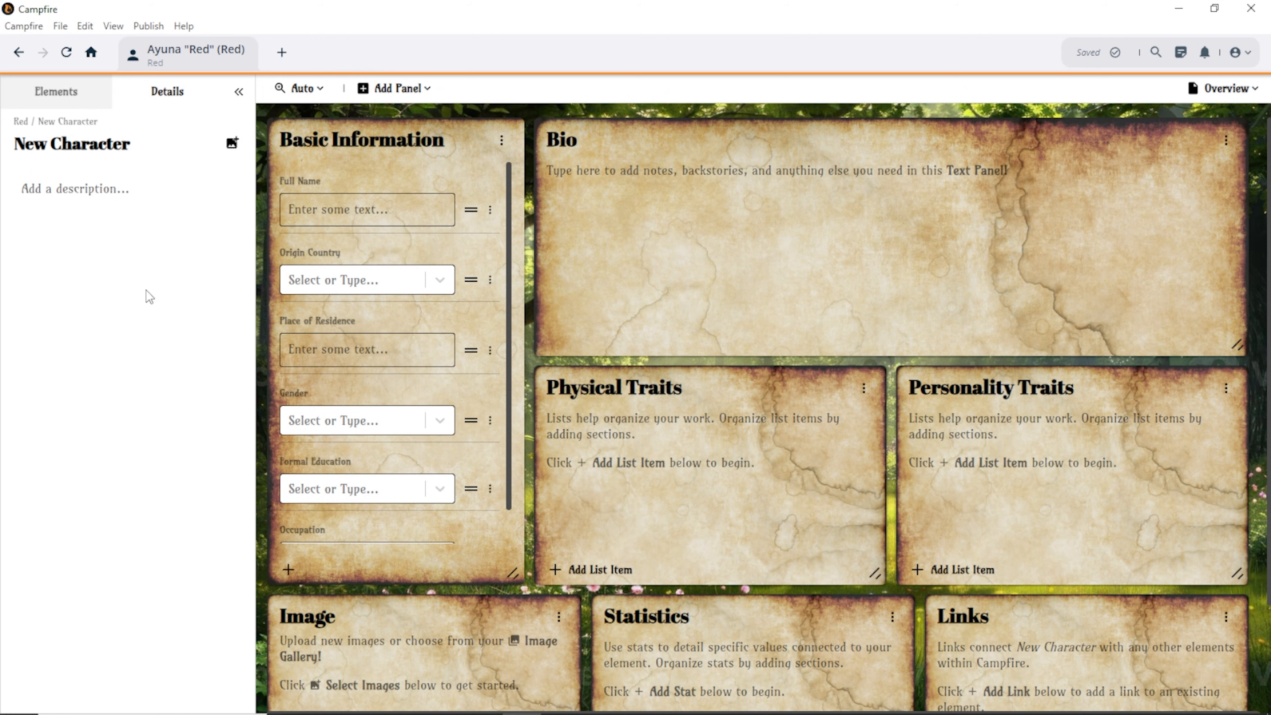
scroll(619, 304, "down", 3)
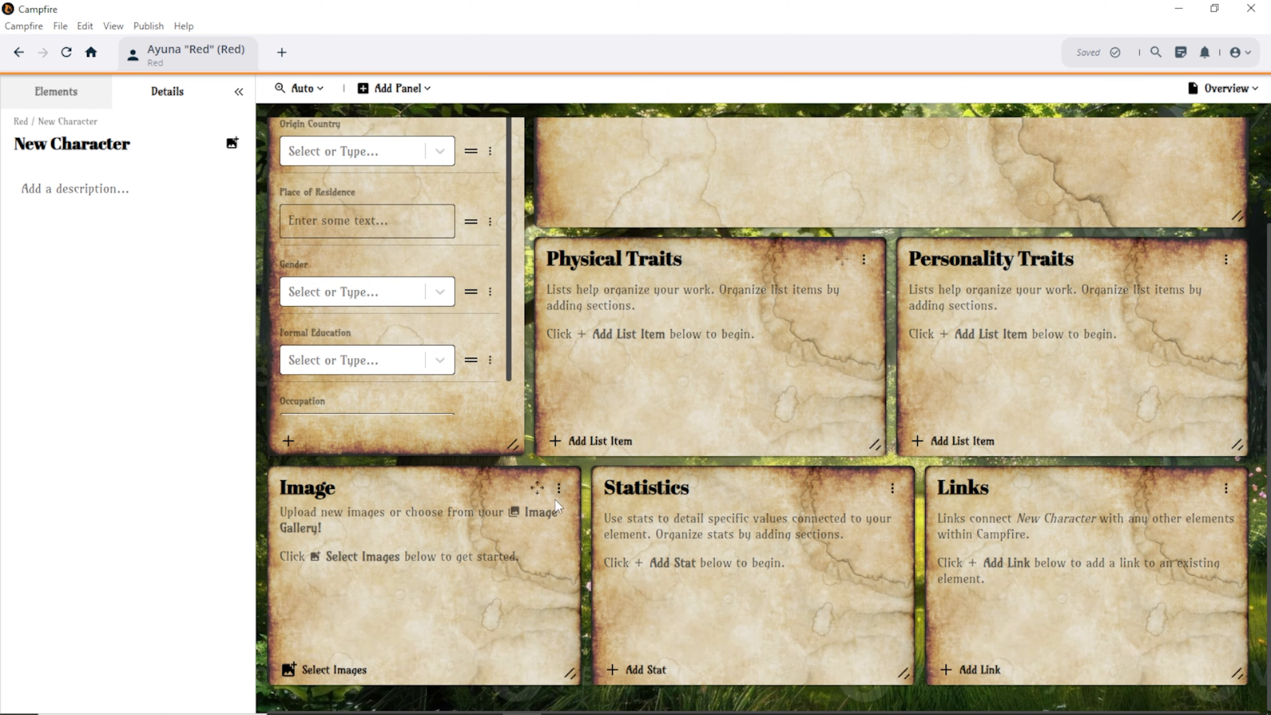
scroll(556, 506, "up", 3)
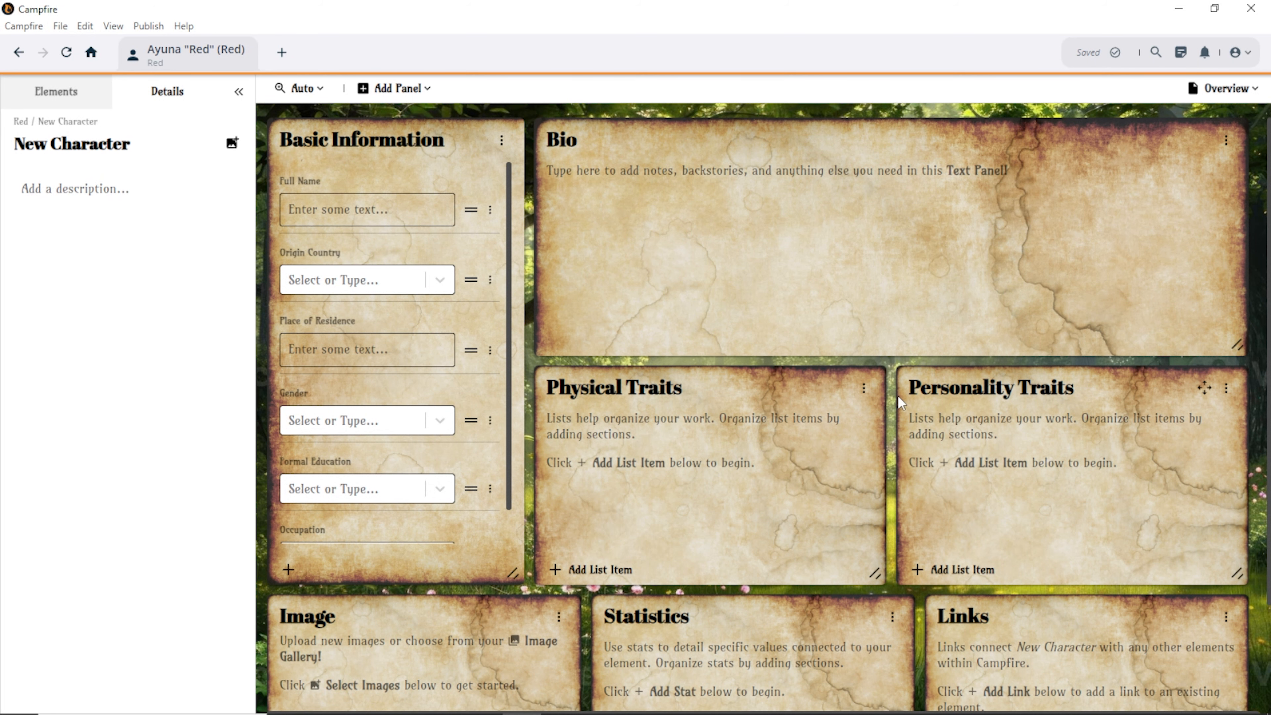
scroll(951, 419, "down", 3)
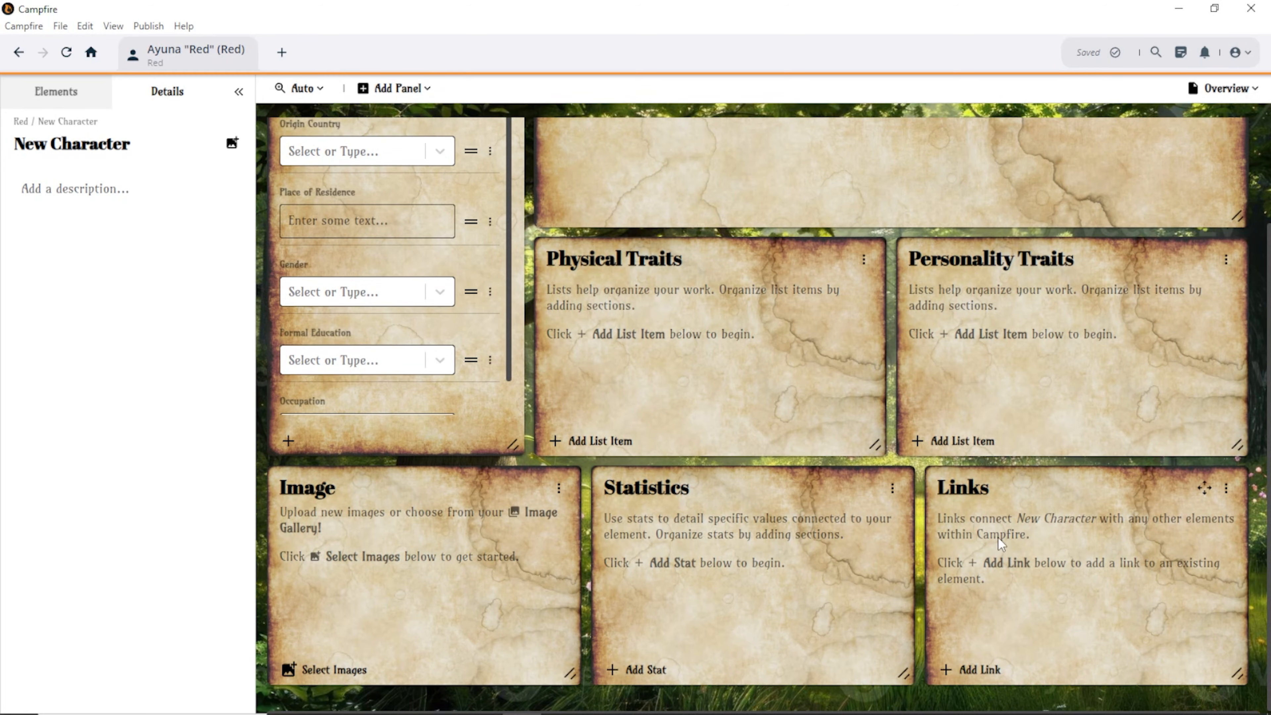
scroll(998, 538, "up", 3)
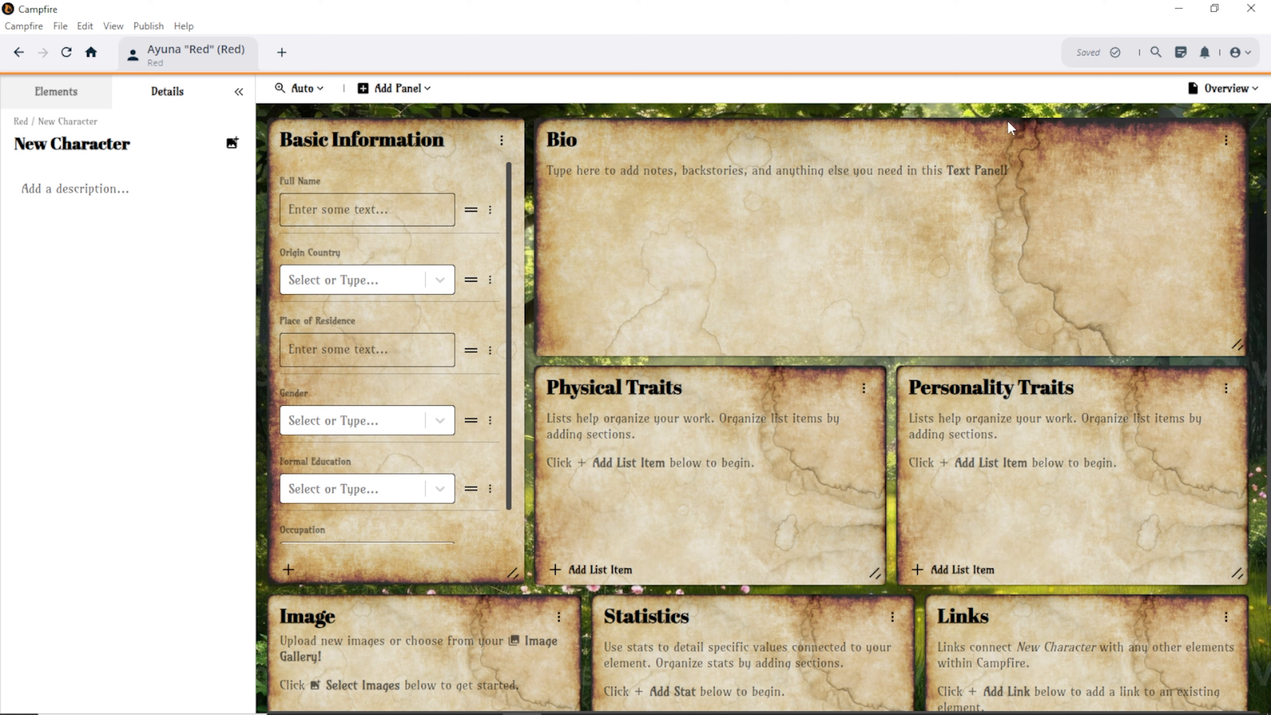
Add a second page to the new character and open it.
left_click(1224, 89)
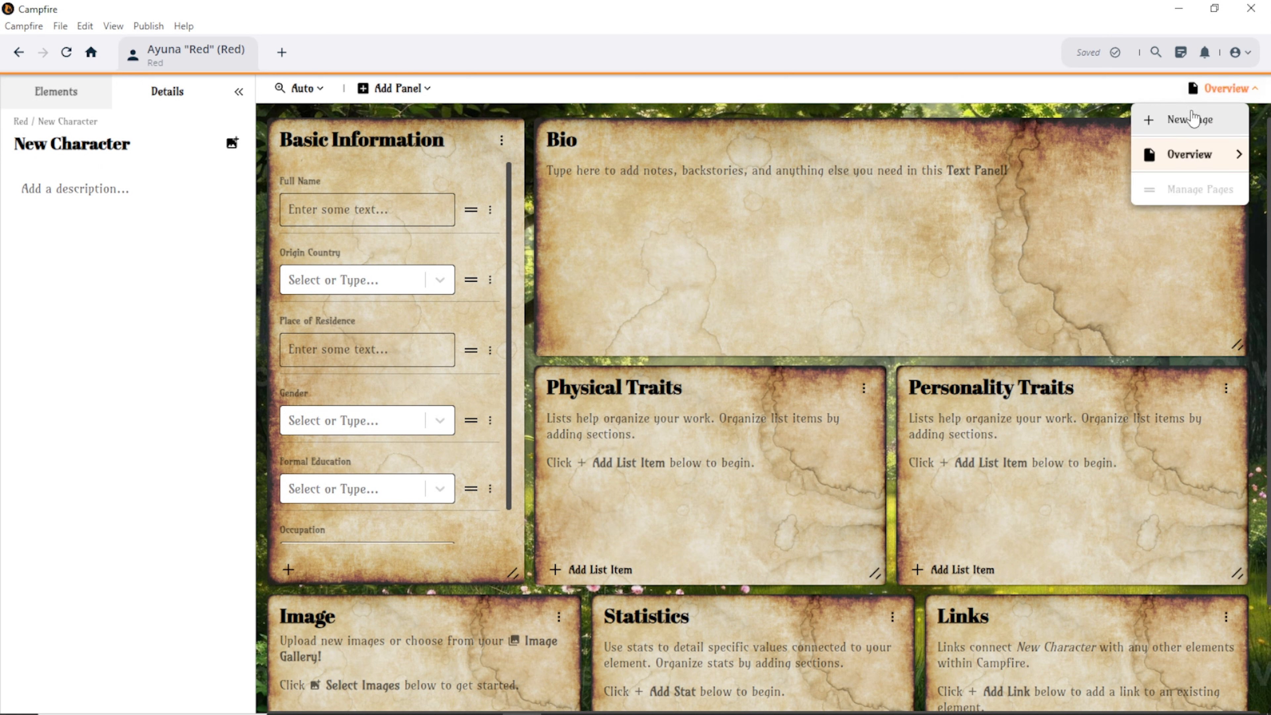
left_click(1188, 122)
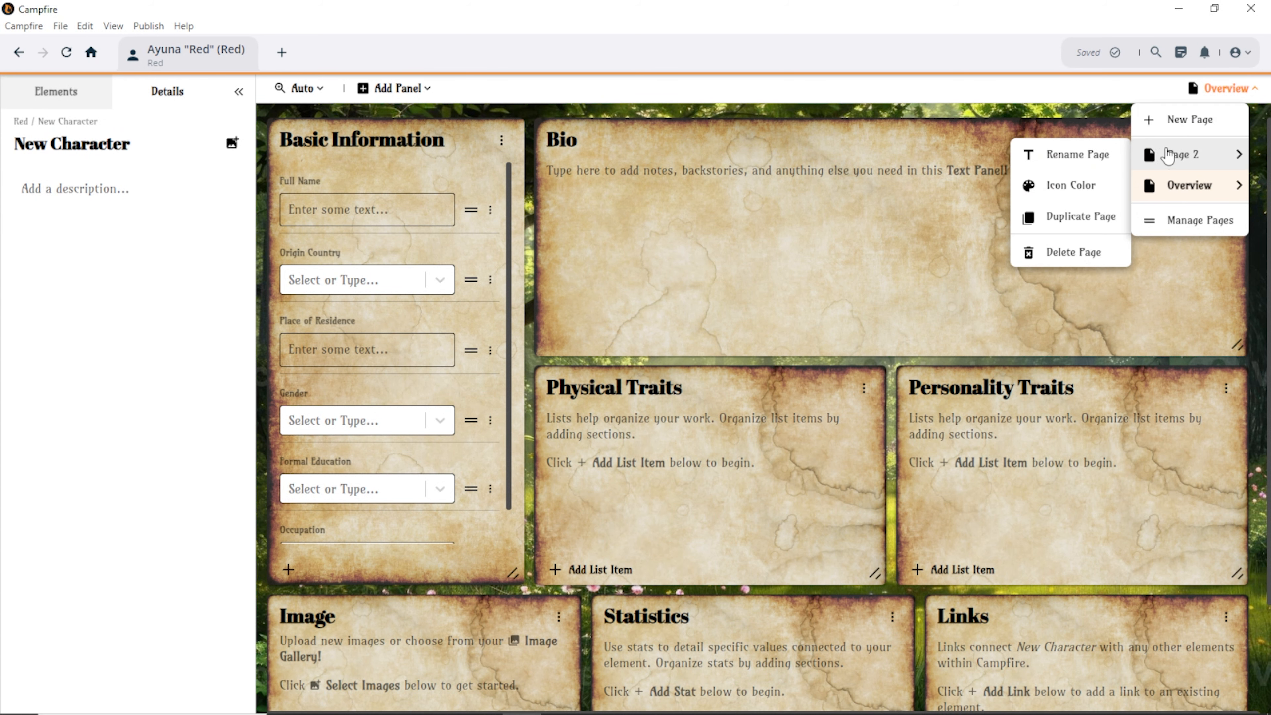
left_click(1179, 158)
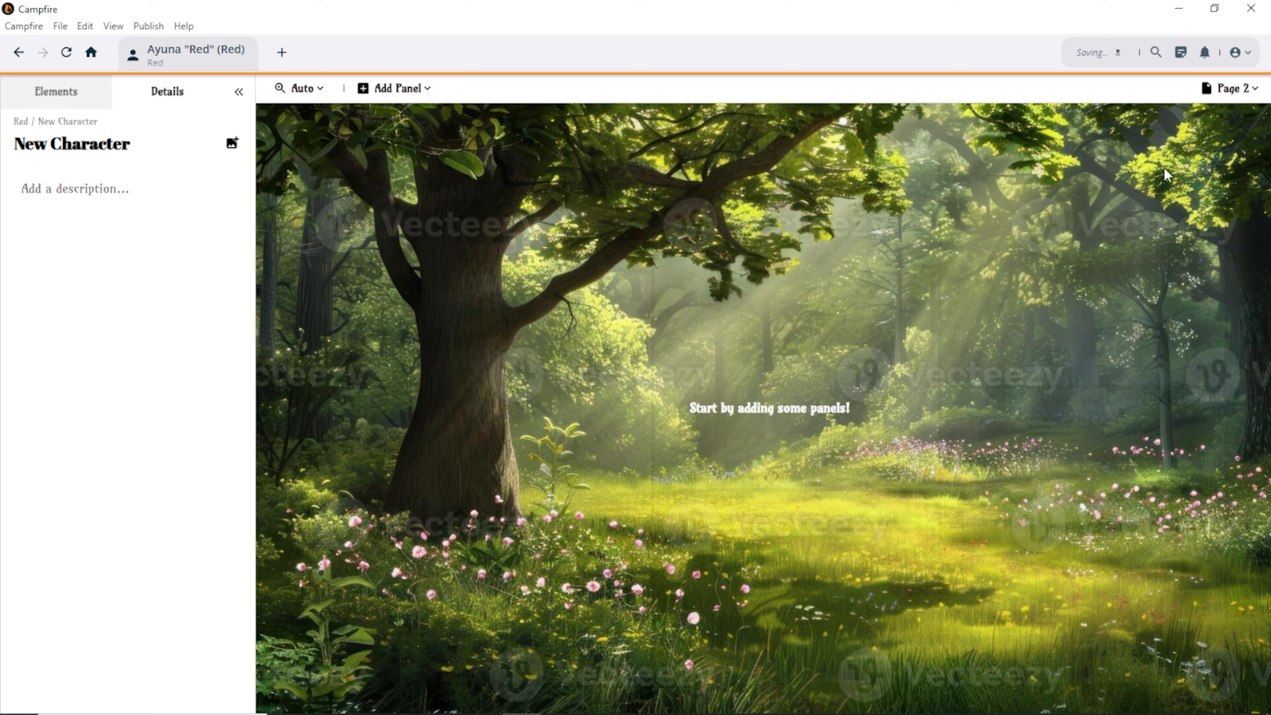
Rename the new character's Page 2 as Template.
left_click(1251, 88)
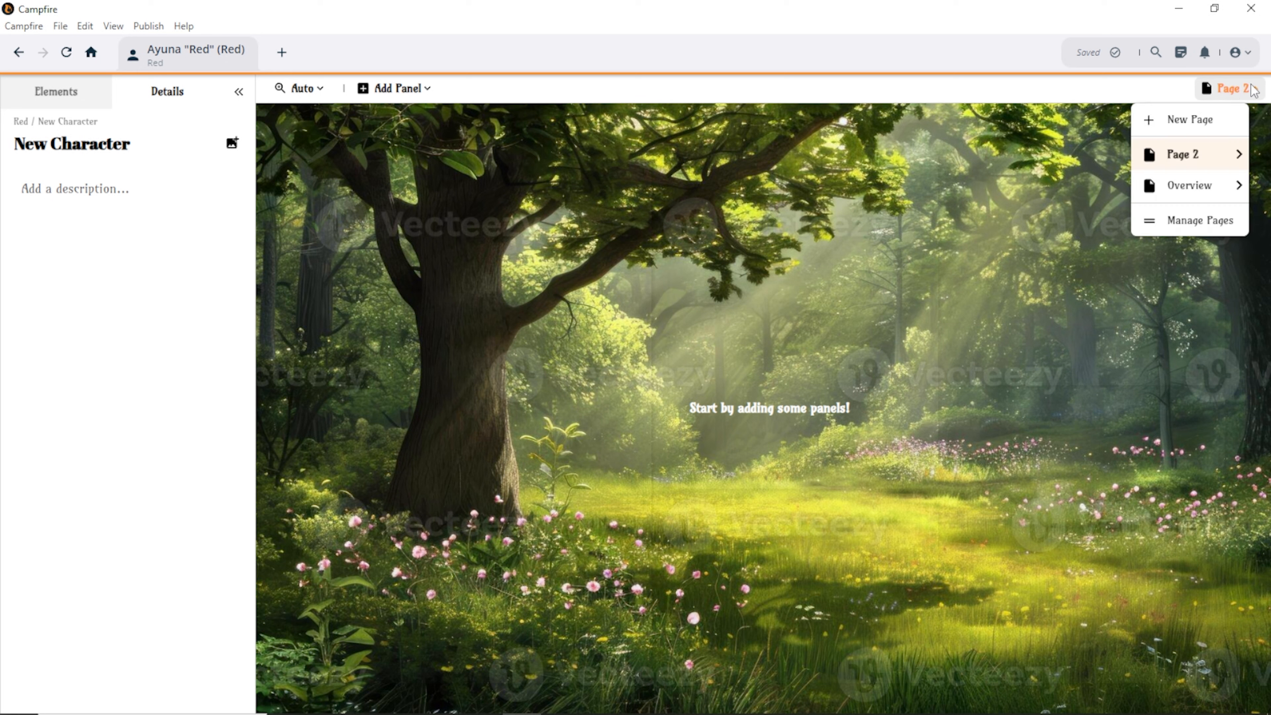
mouse_move(1201, 156)
left_click(1090, 156)
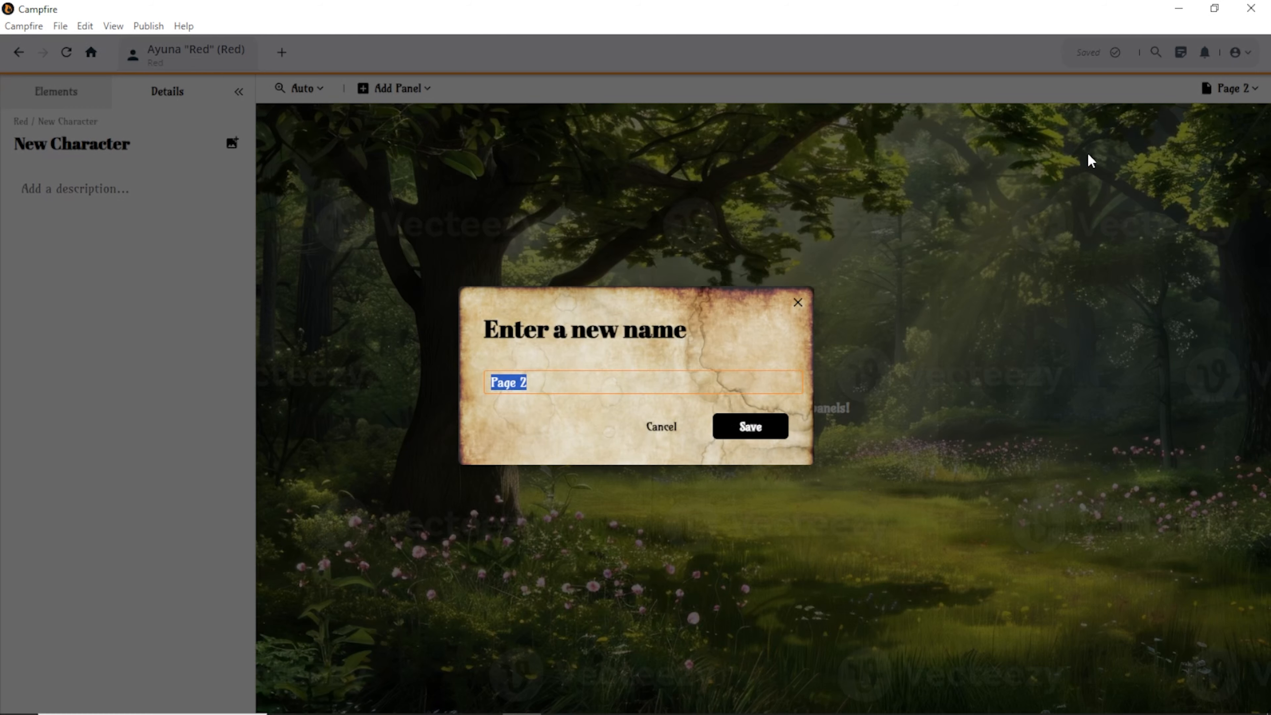
type("Template")
left_click(769, 432)
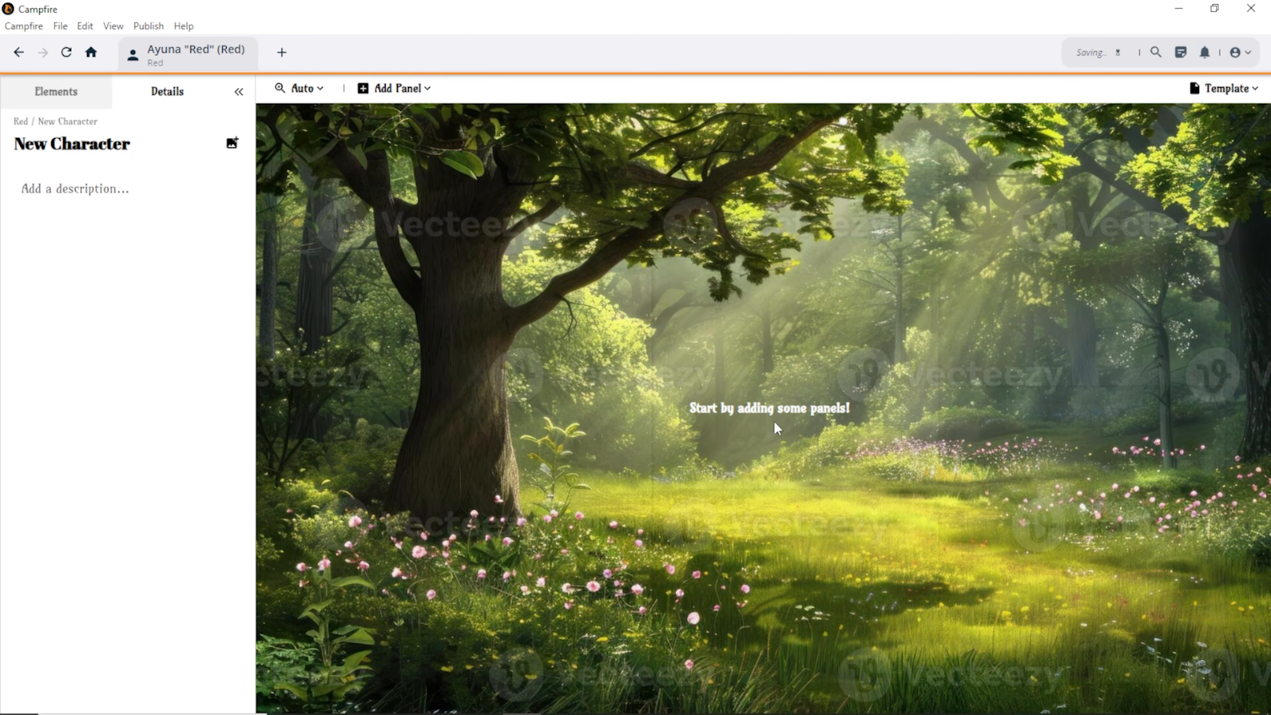
Add a text panel to the Template page, placed in the canvas's upper-left corner and shrunk to a small box.
left_click(414, 95)
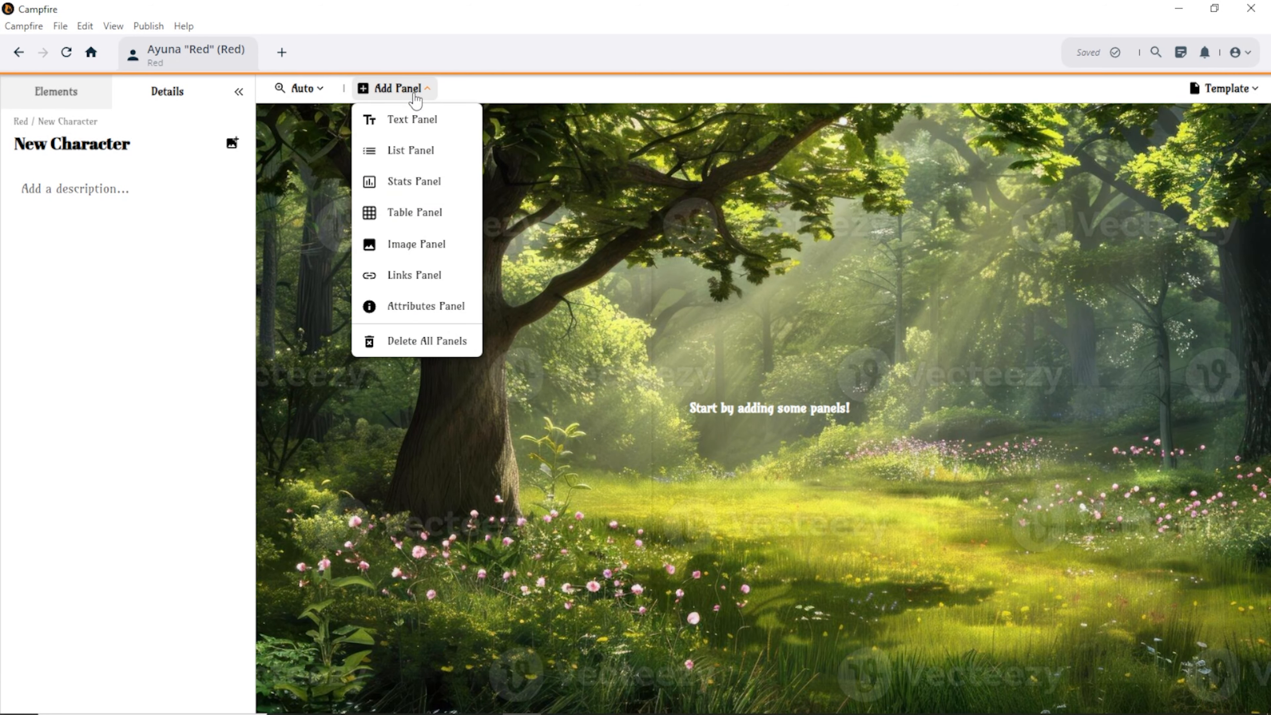
left_click(410, 116)
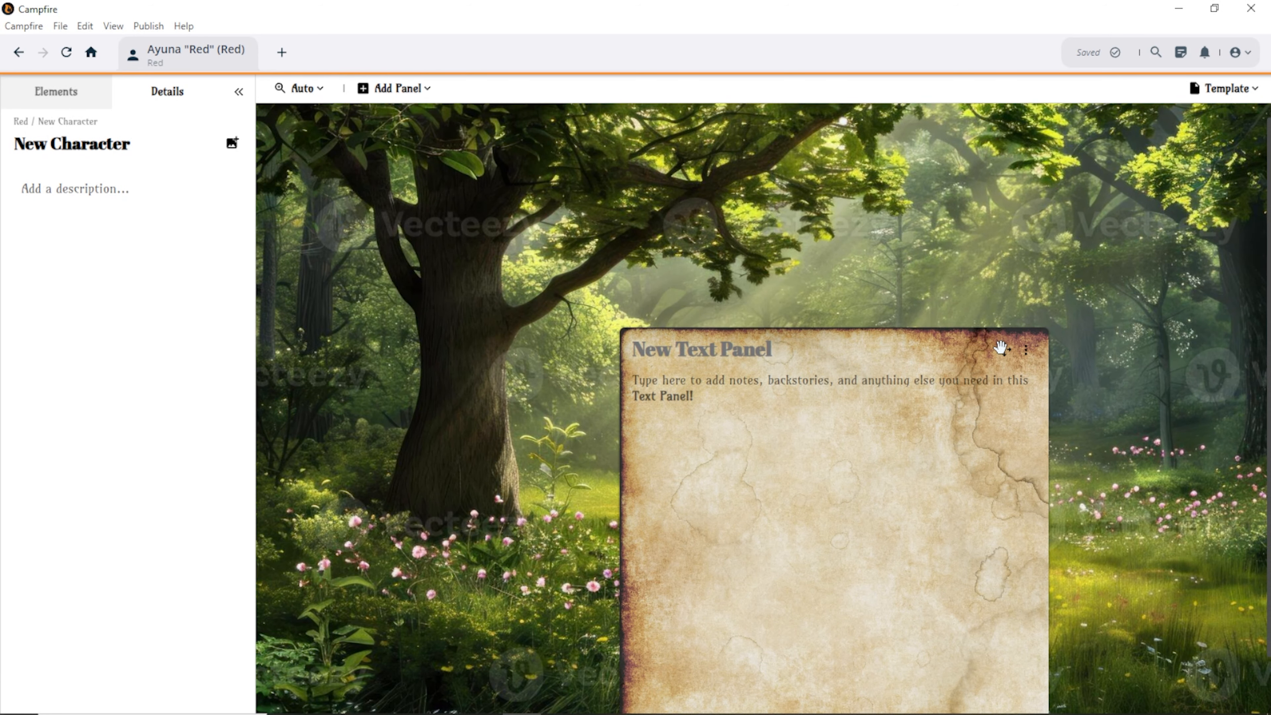
left_click_drag(1001, 347, 658, 137)
left_click_drag(707, 543, 480, 293)
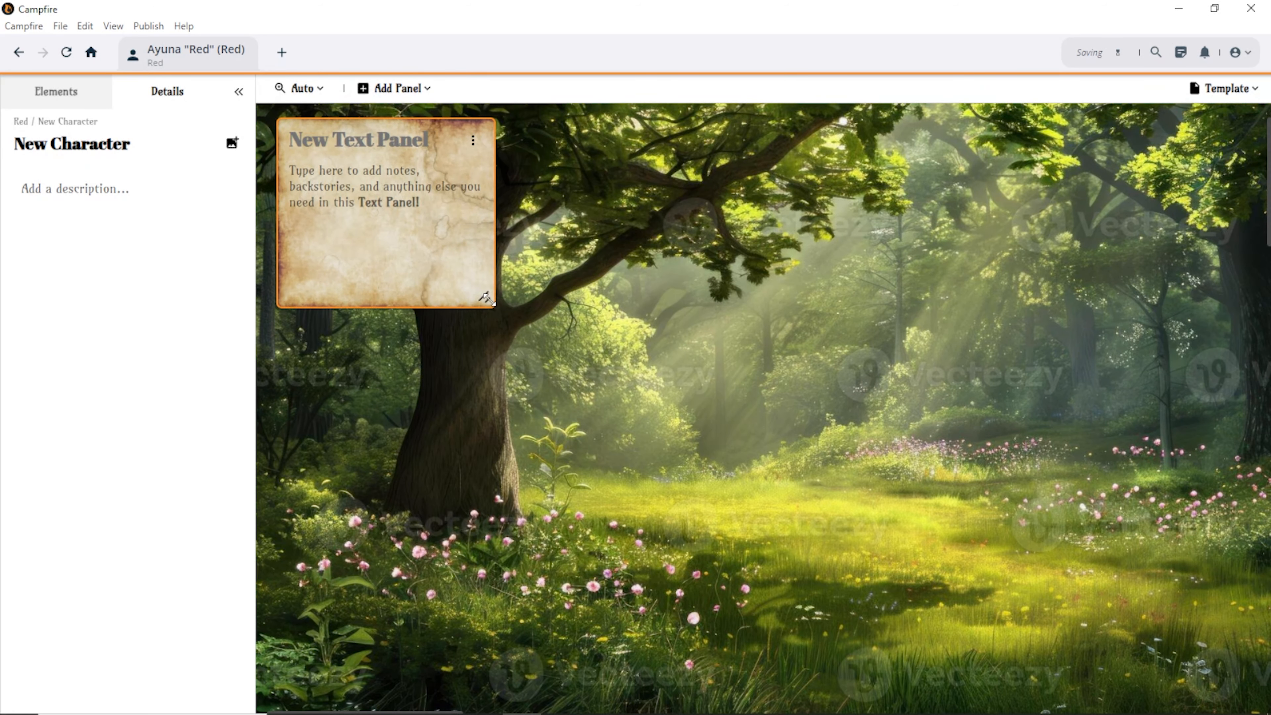
Add a list panel beside the text panel and shrink it to a small box of similar height.
left_click(358, 91)
left_click(379, 147)
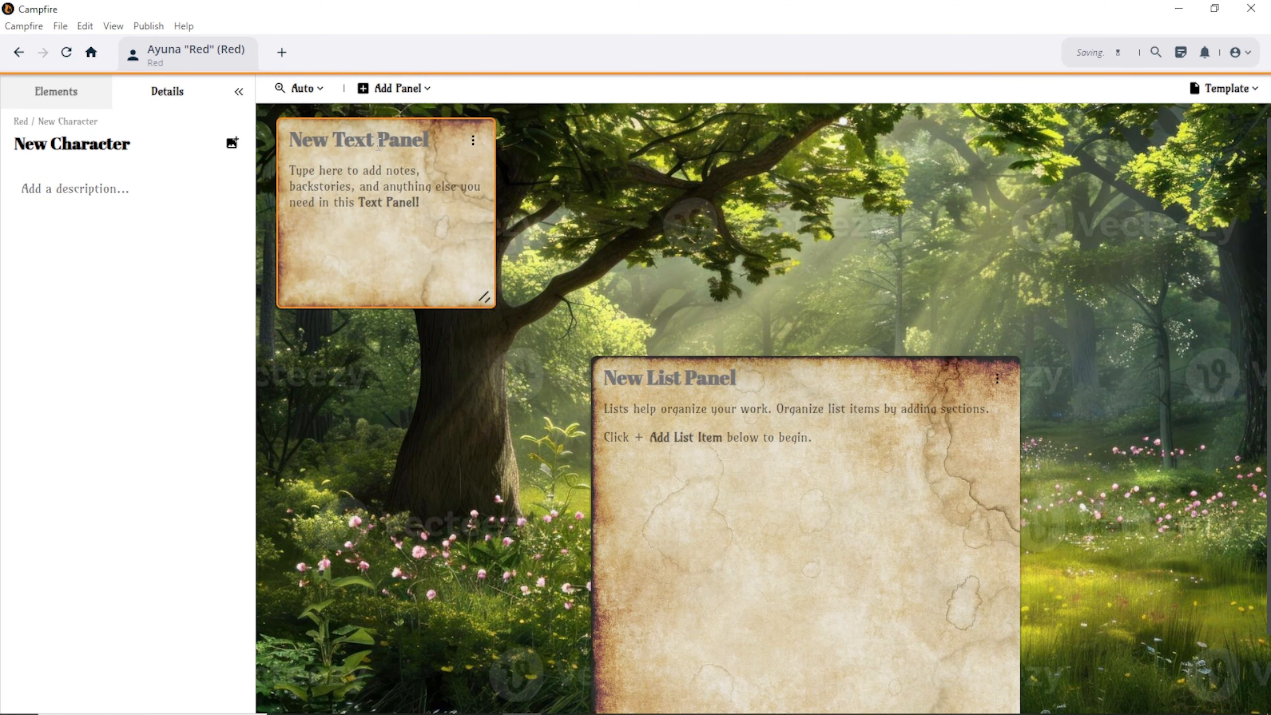
left_click_drag(983, 375, 898, 137)
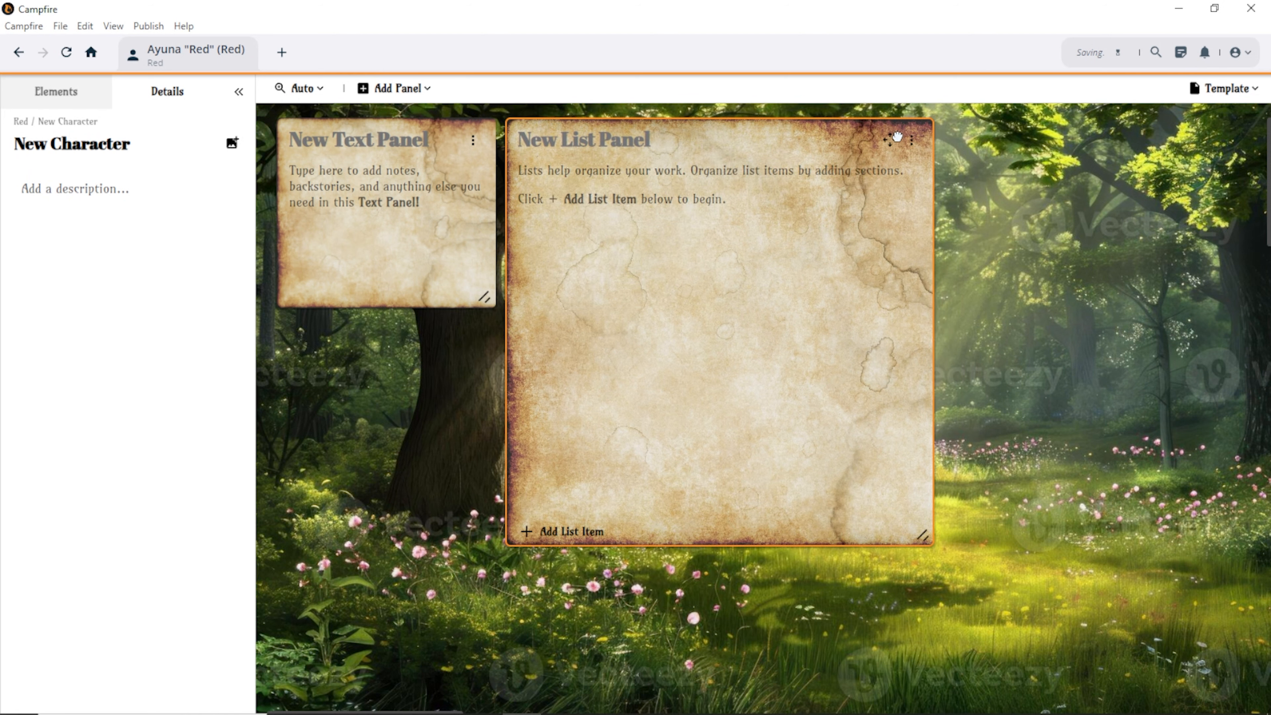
left_click_drag(922, 535, 801, 308)
Add several blank items to the new list panel.
left_click(539, 310)
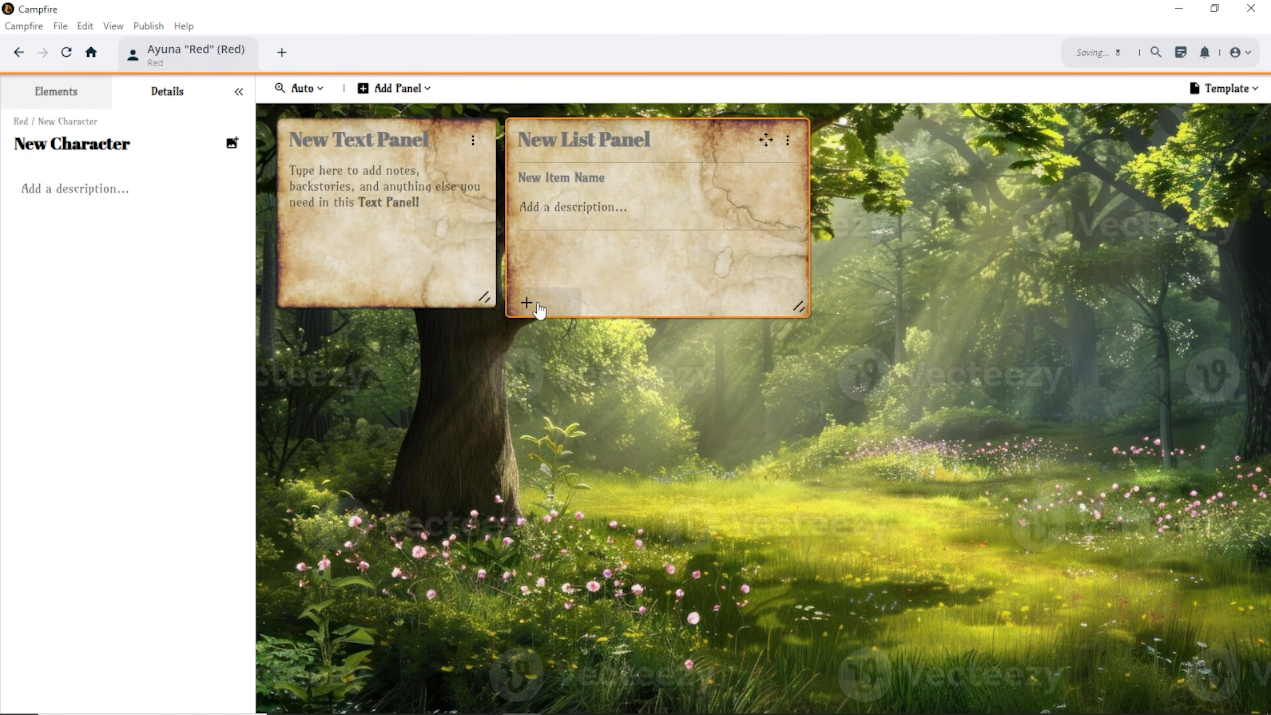
left_click(528, 301)
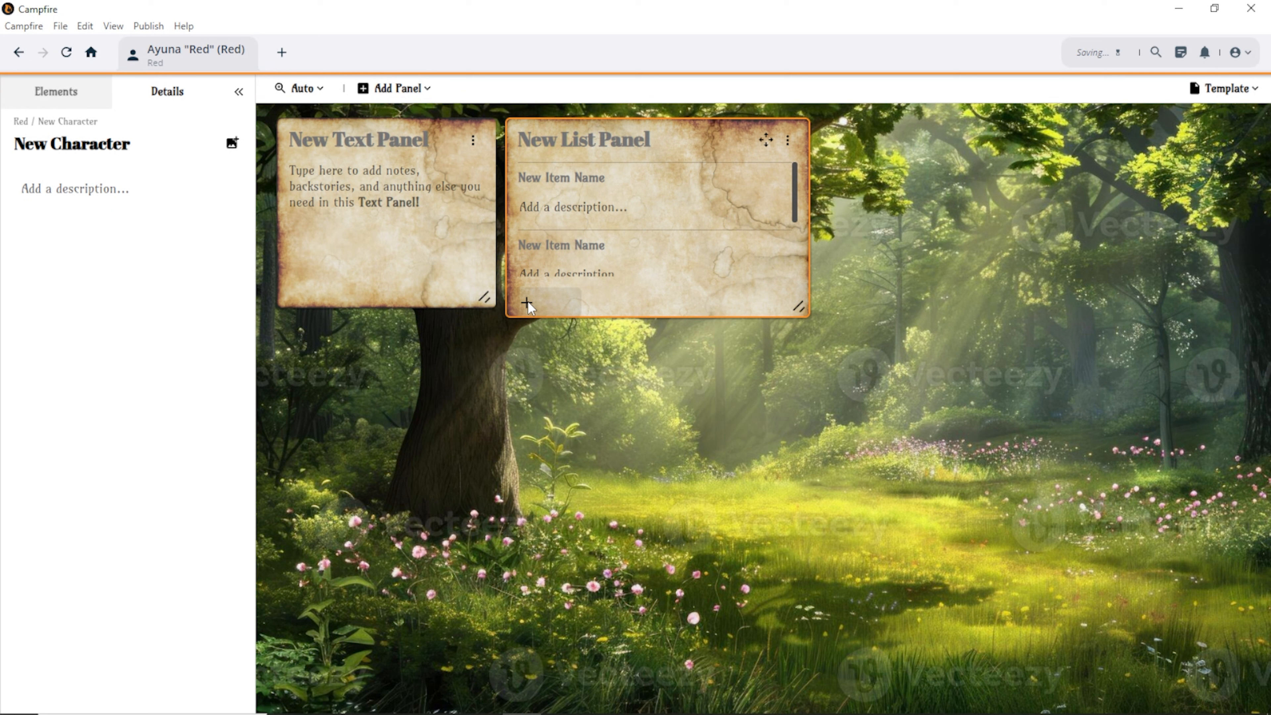
scroll(537, 238, "down", 2)
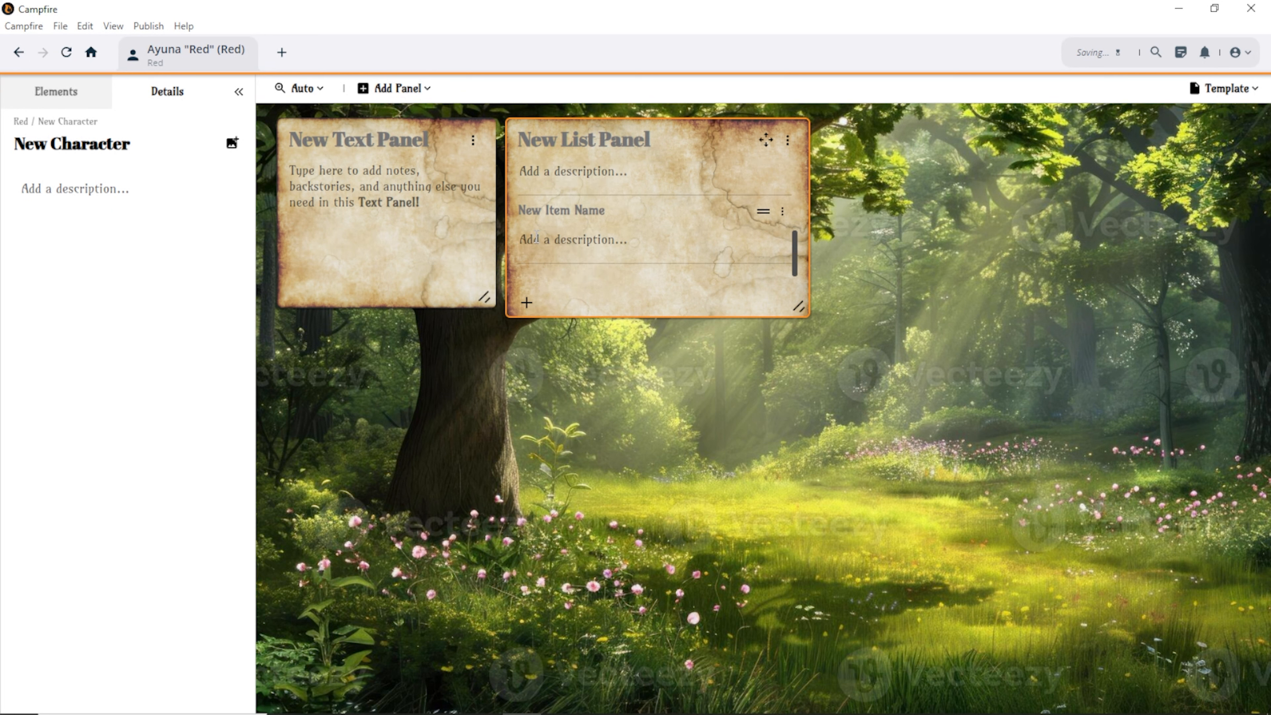
scroll(536, 237, "down", 2)
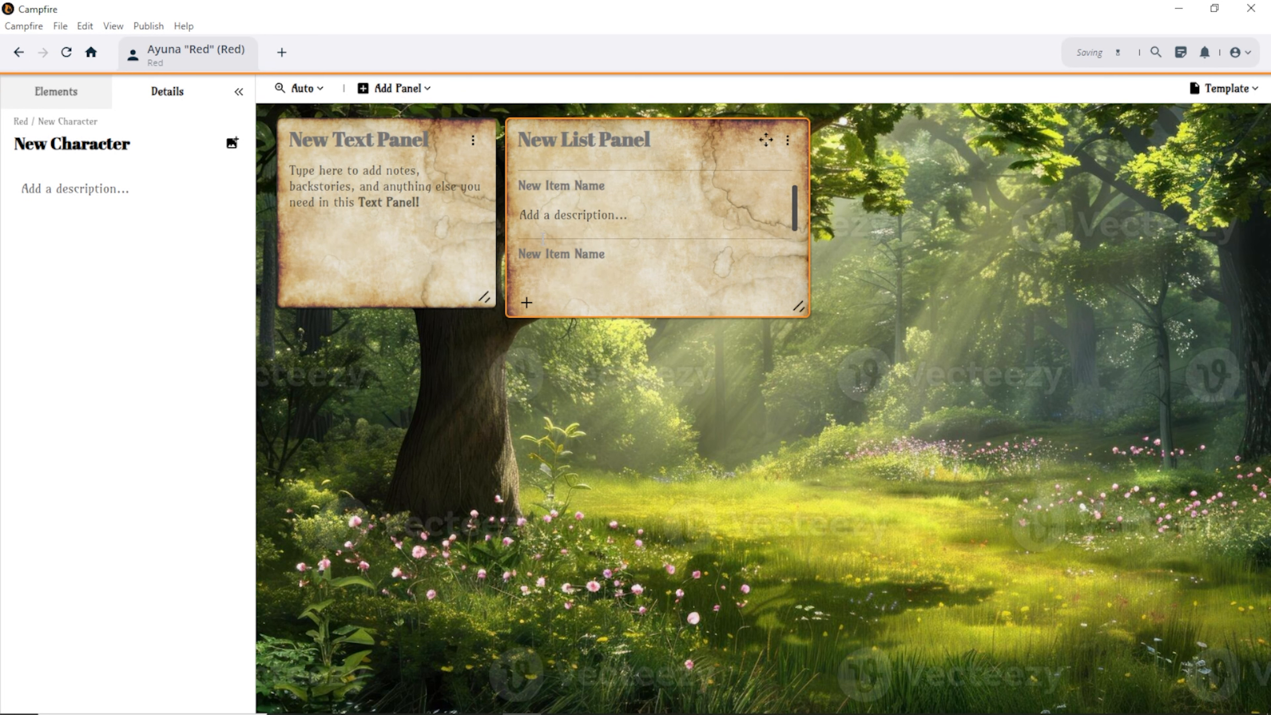
Add a stats panel, shrink it to a small box and place it directly beside the list panel in the same row.
left_click(367, 95)
left_click(375, 179)
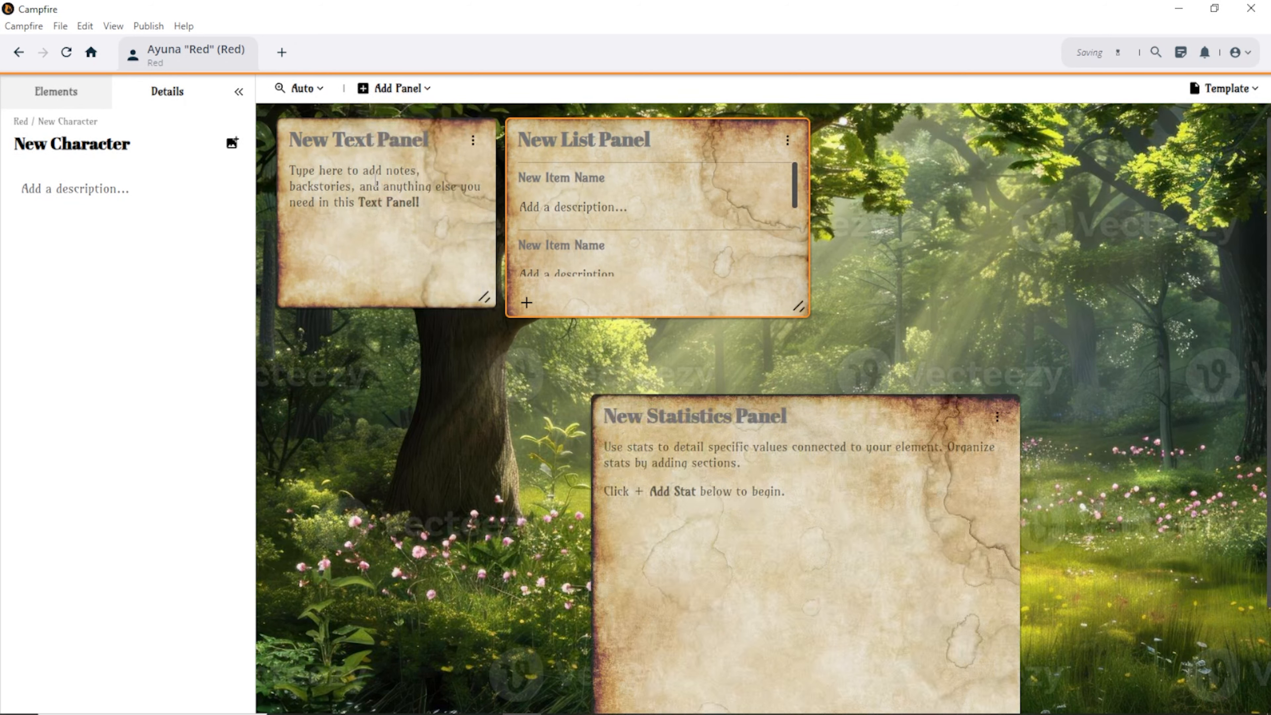
left_click_drag(975, 415, 879, 233)
left_click_drag(916, 633, 735, 386)
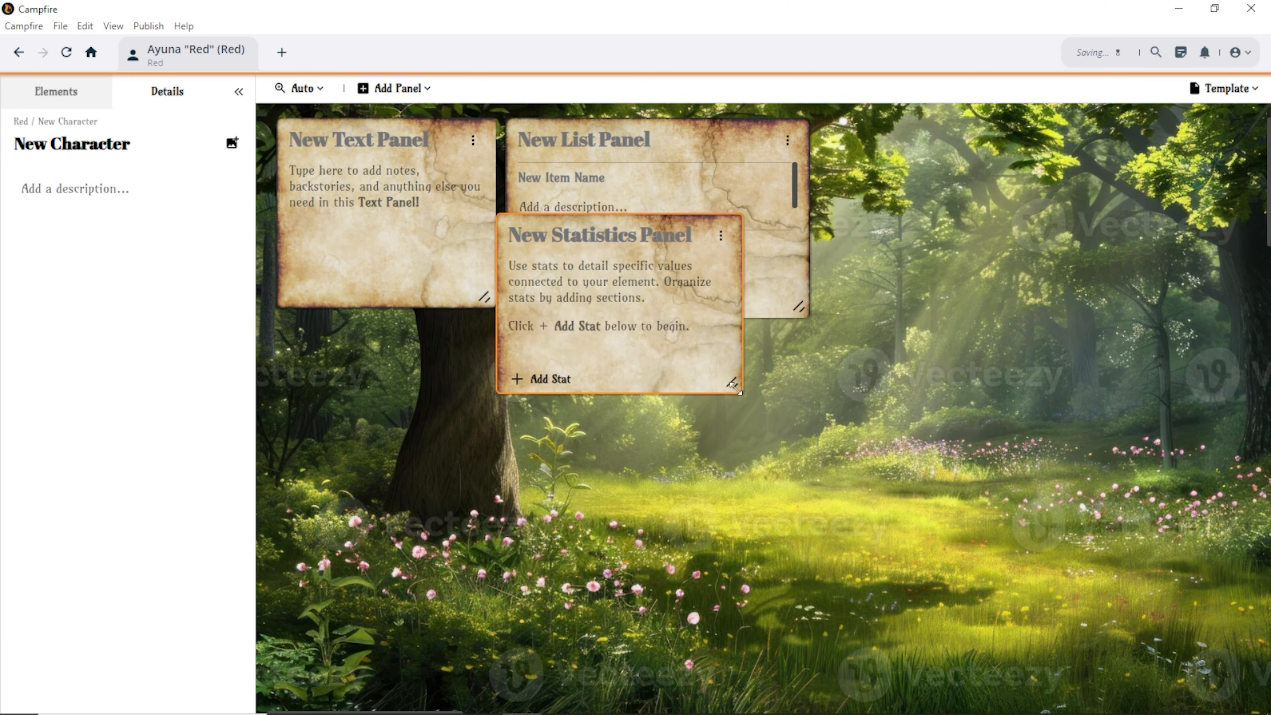
left_click_drag(692, 228, 1018, 131)
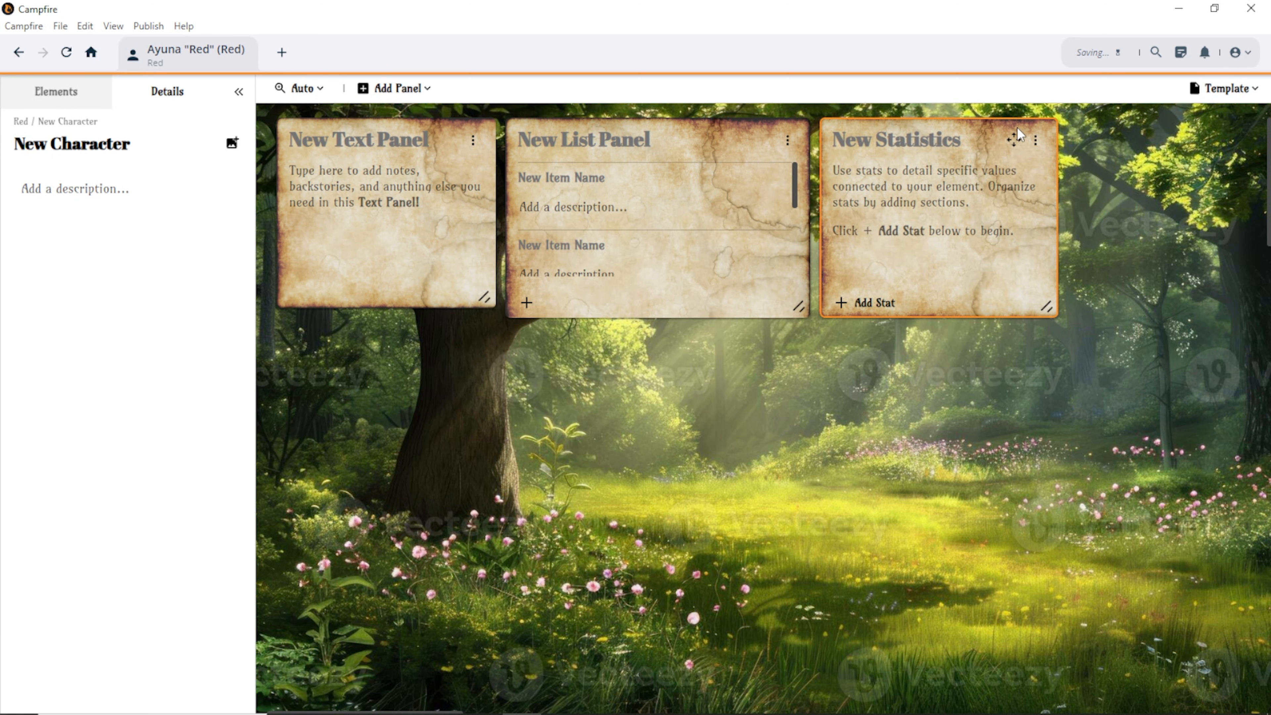
Add two blank stats to the statistics panel and hide the units of the first one.
left_click(844, 301)
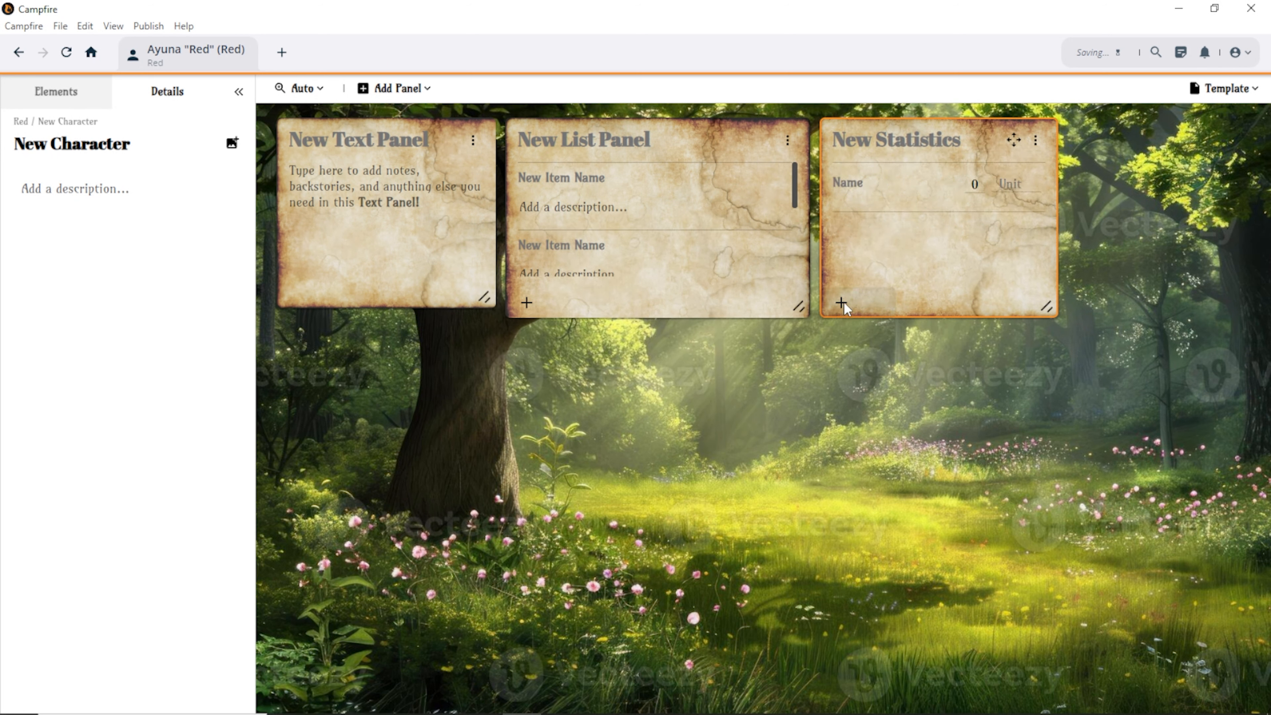
left_click(843, 301)
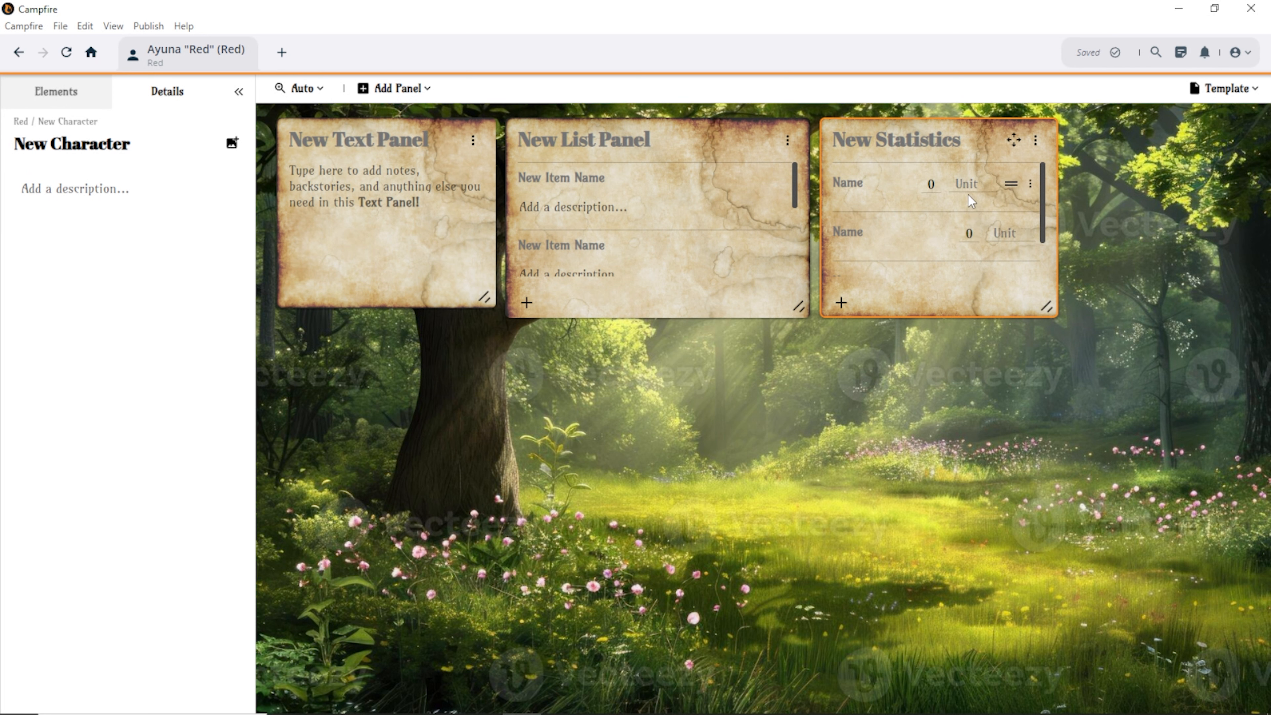
left_click(1031, 188)
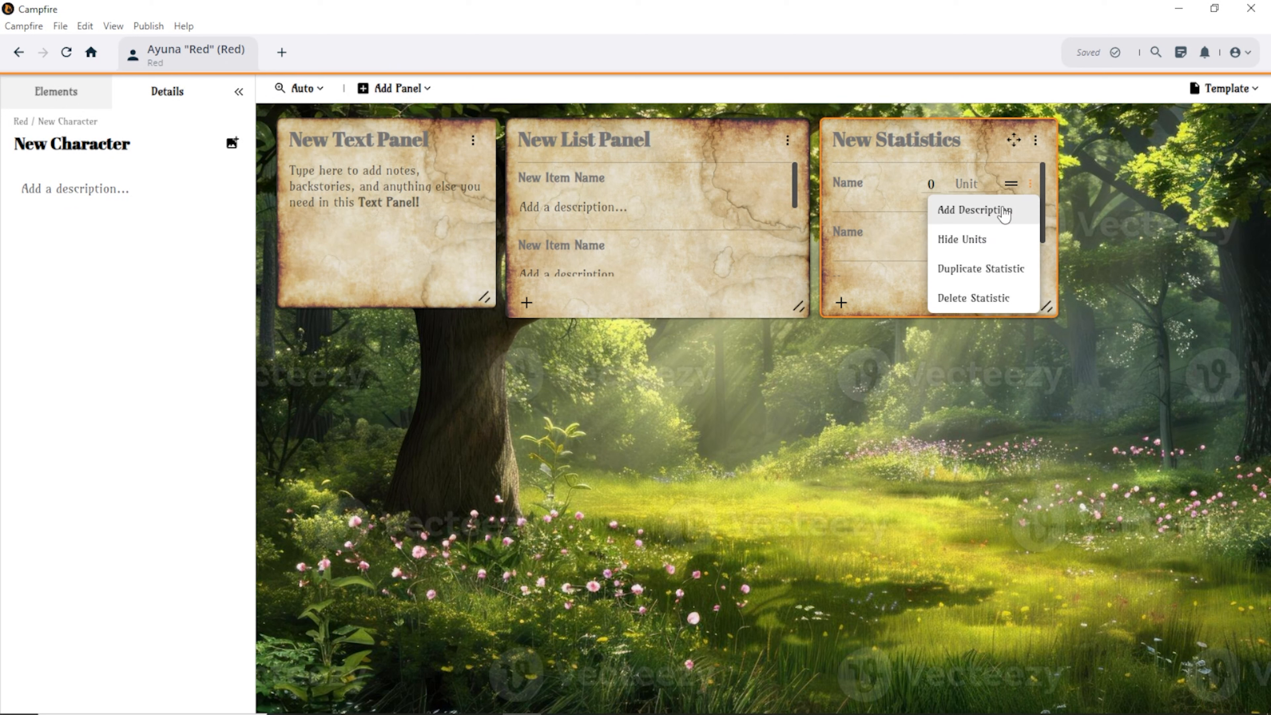
left_click(980, 243)
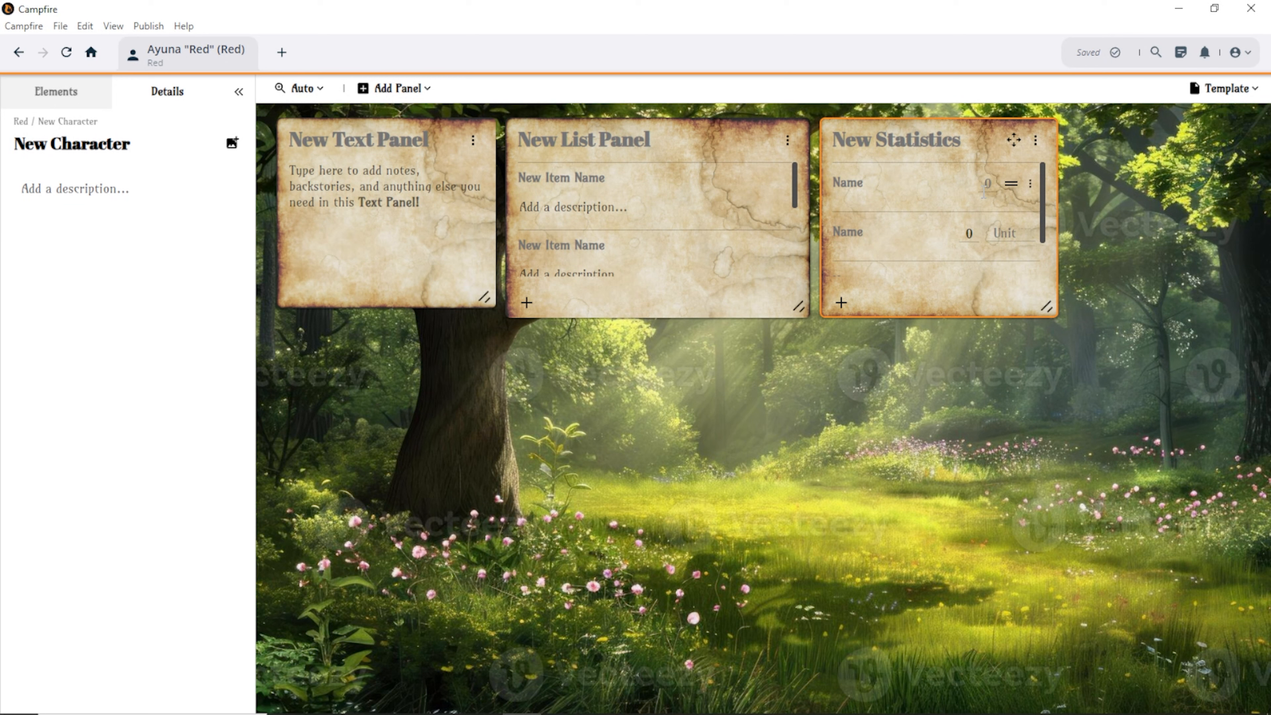
Add a table panel and create a table with 9 rows and 2 columns in it.
left_click(398, 88)
left_click(381, 209)
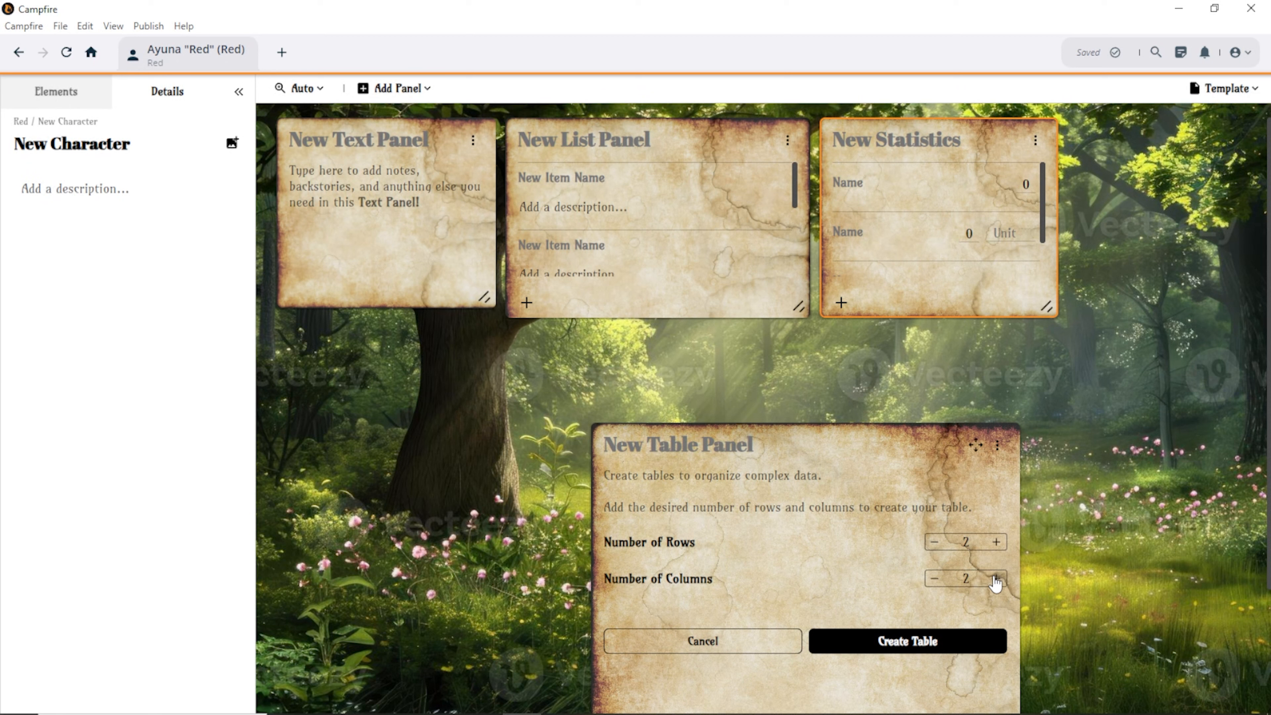
left_click(934, 579)
left_click(1000, 544)
left_click(1000, 545)
left_click(999, 545)
left_click(1000, 545)
left_click(1000, 544)
left_click(999, 544)
left_click(913, 638)
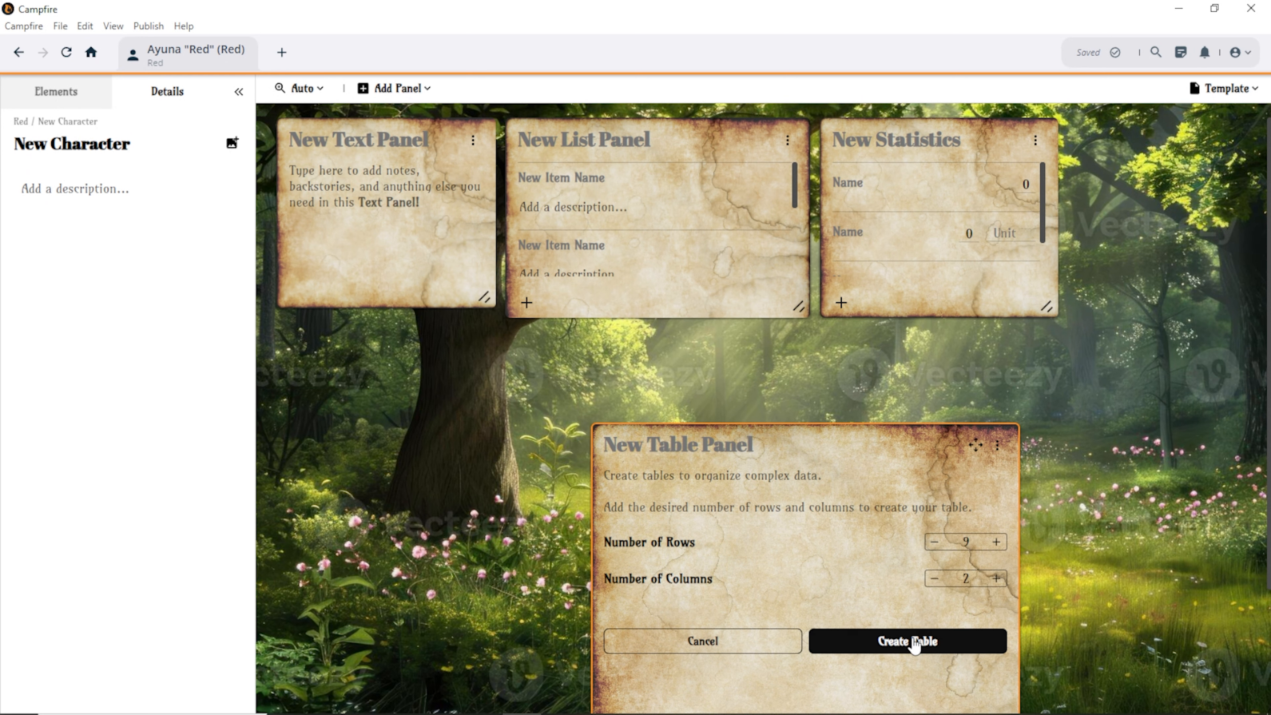
Shrink the table panel to fit around its table and place it beneath the text panel.
left_click_drag(976, 444, 745, 197)
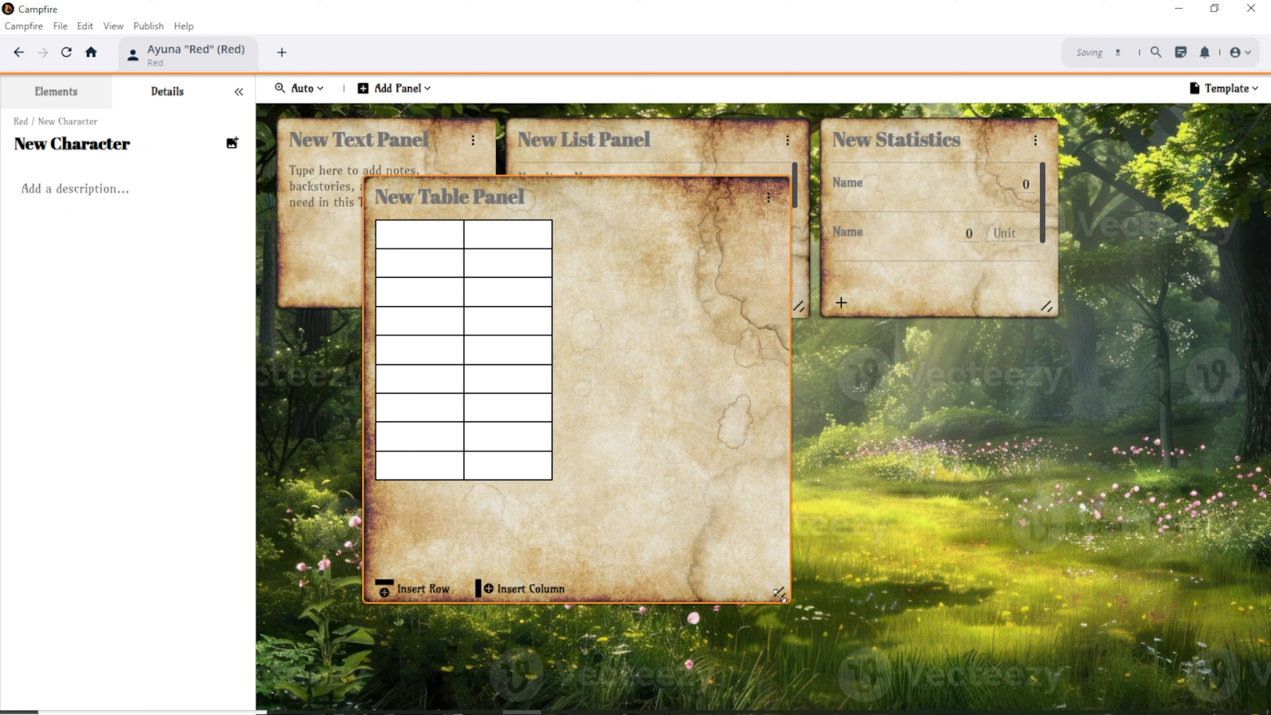
left_click_drag(778, 593, 570, 526)
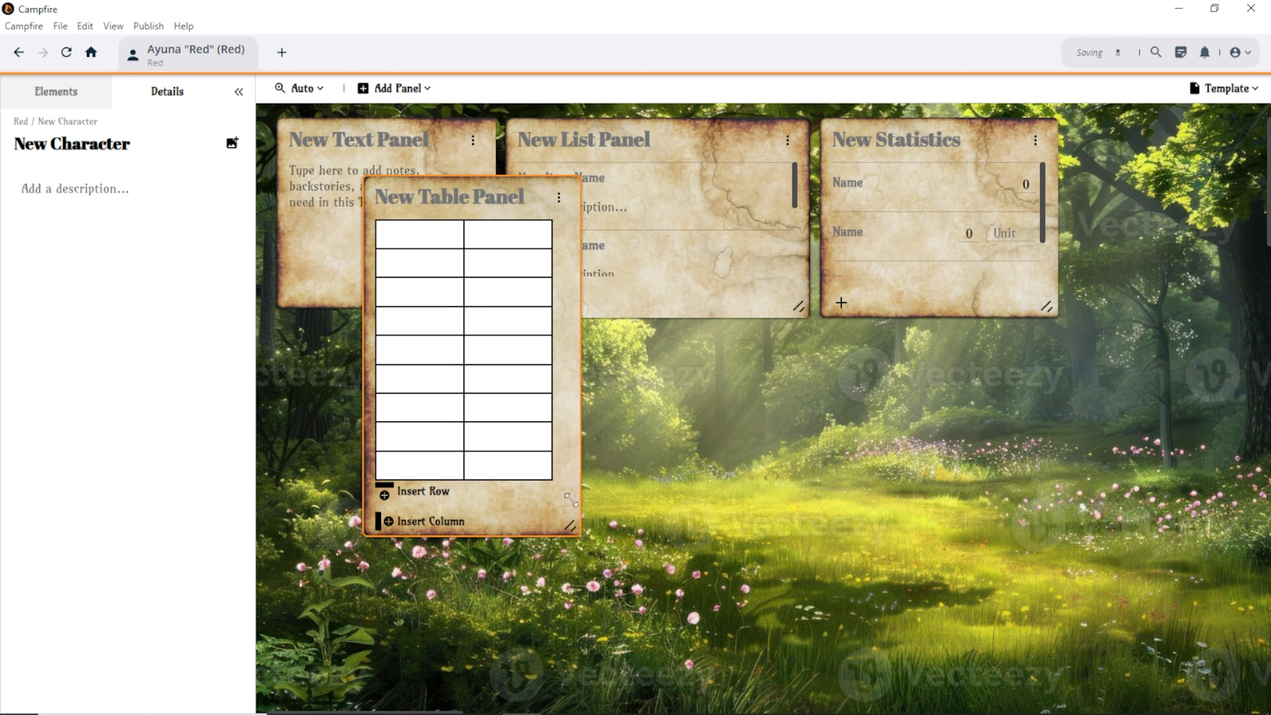
left_click_drag(538, 196, 443, 349)
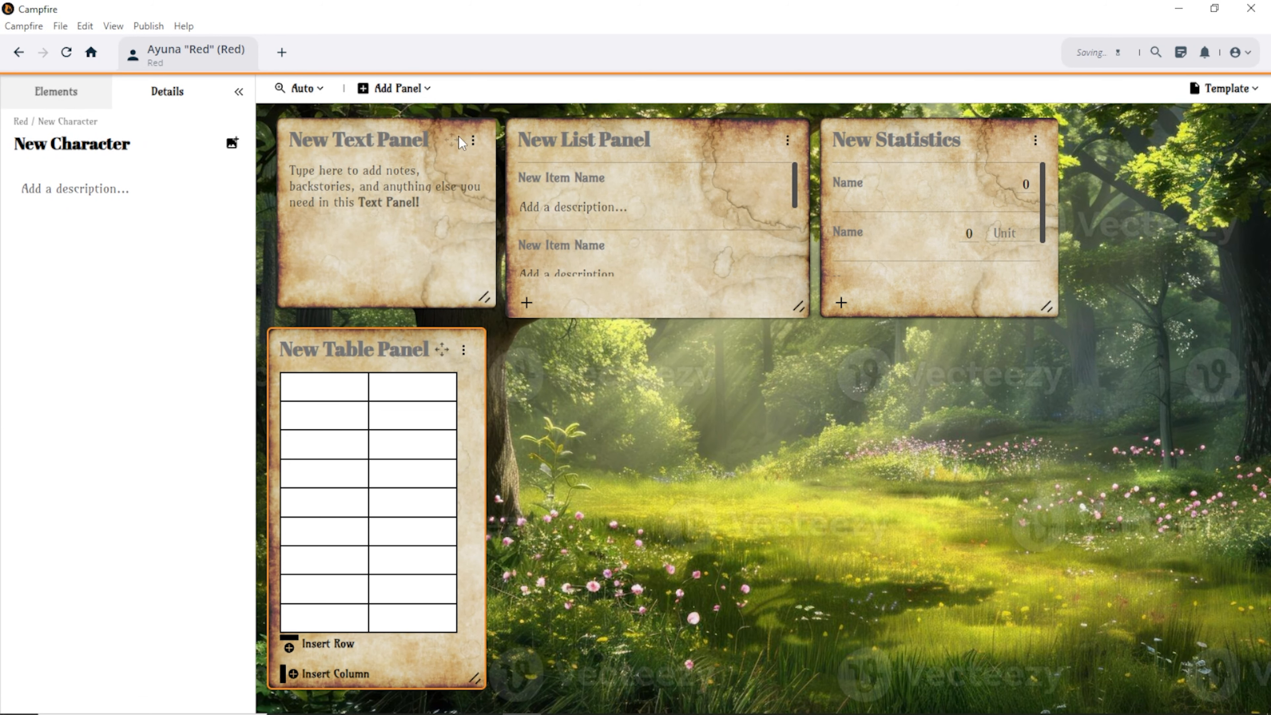
Add an image panel, place it beneath the list panel and resize it to match the list panel's width.
left_click(373, 96)
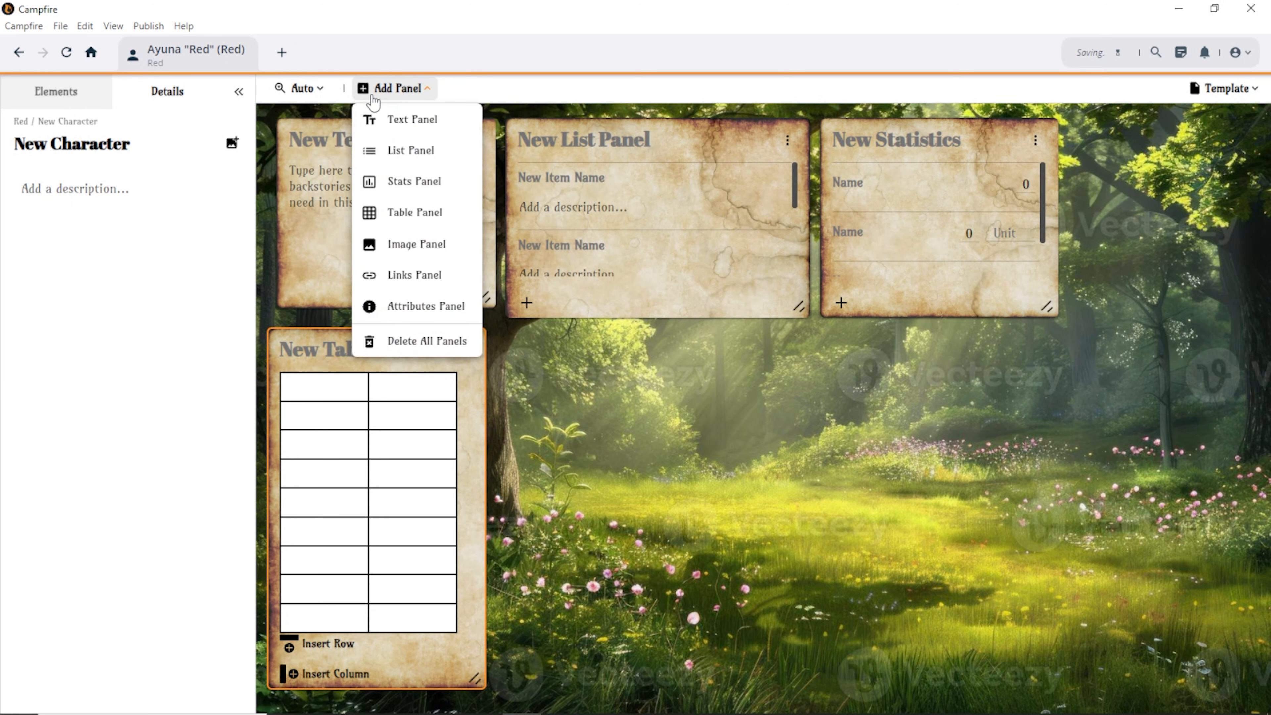
left_click(392, 244)
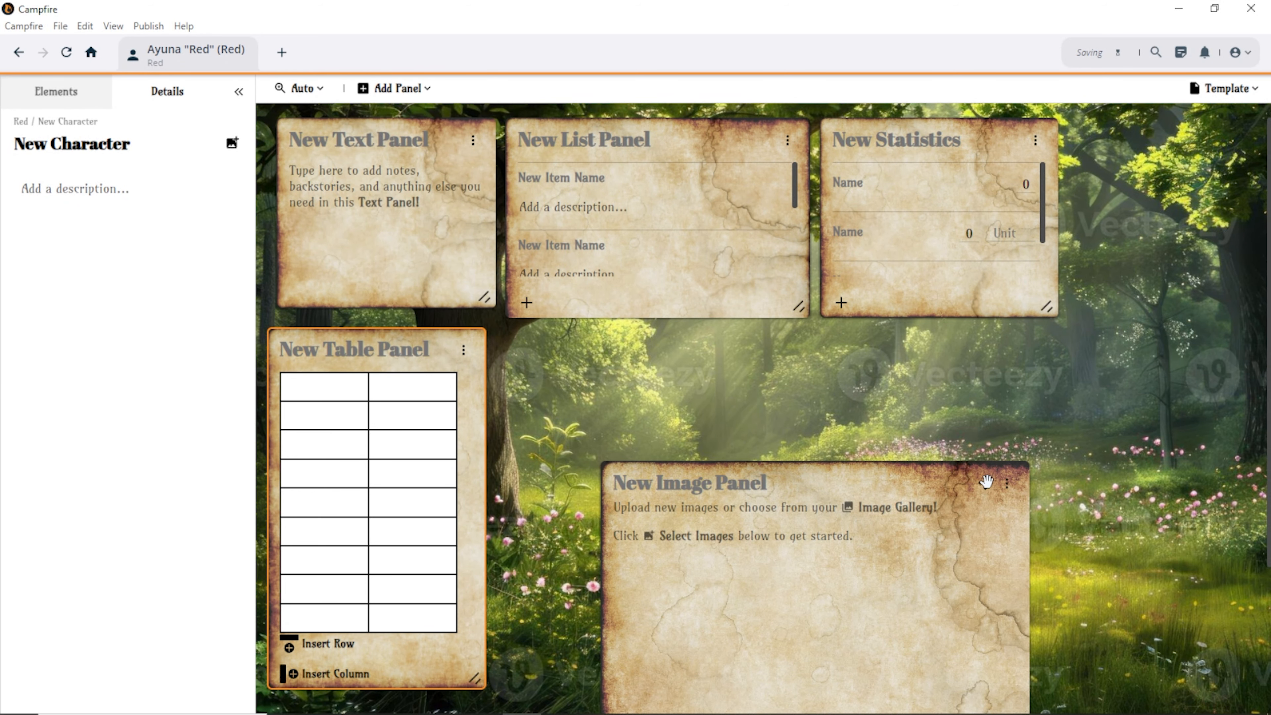
left_click_drag(987, 480, 883, 231)
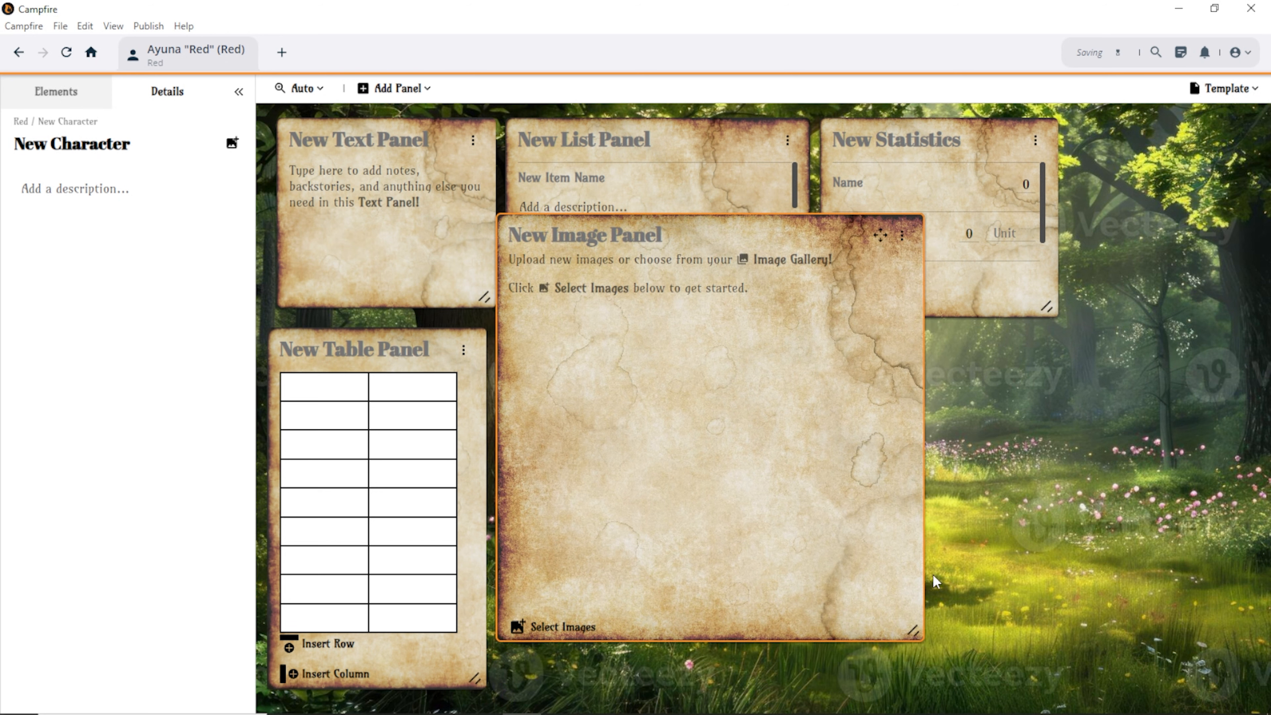
left_click_drag(912, 632, 736, 416)
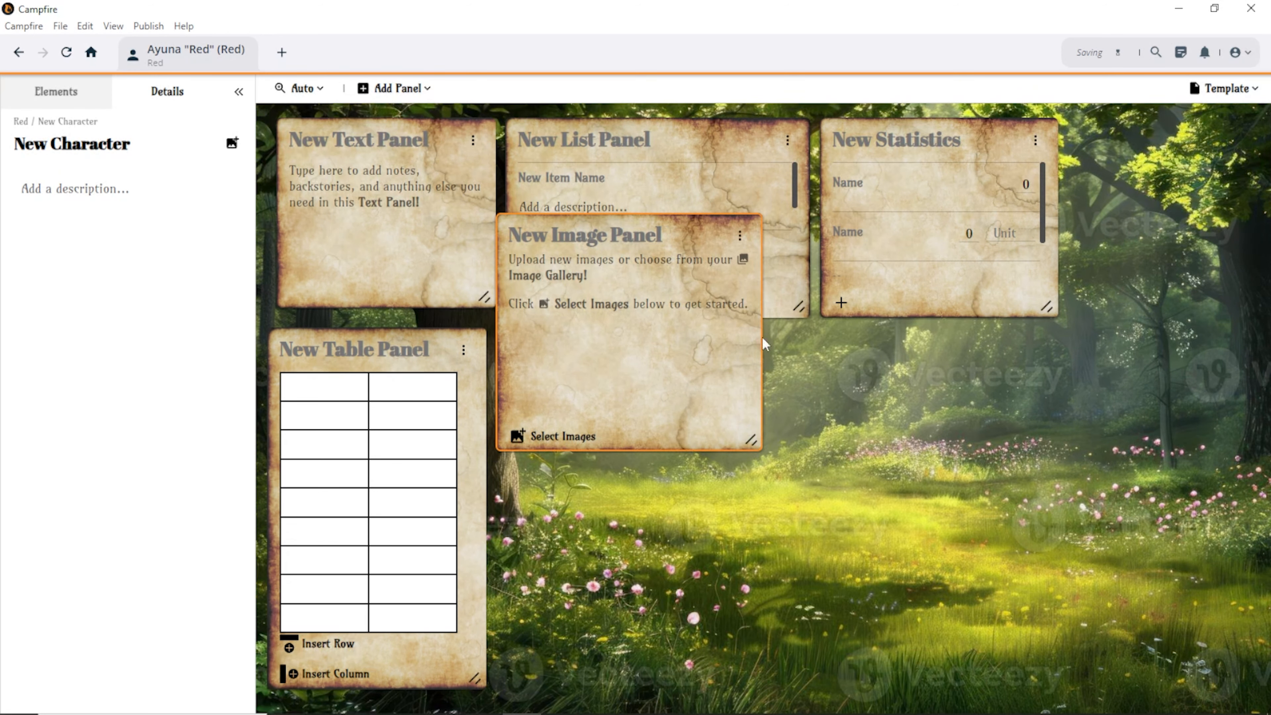
left_click_drag(721, 236, 728, 351)
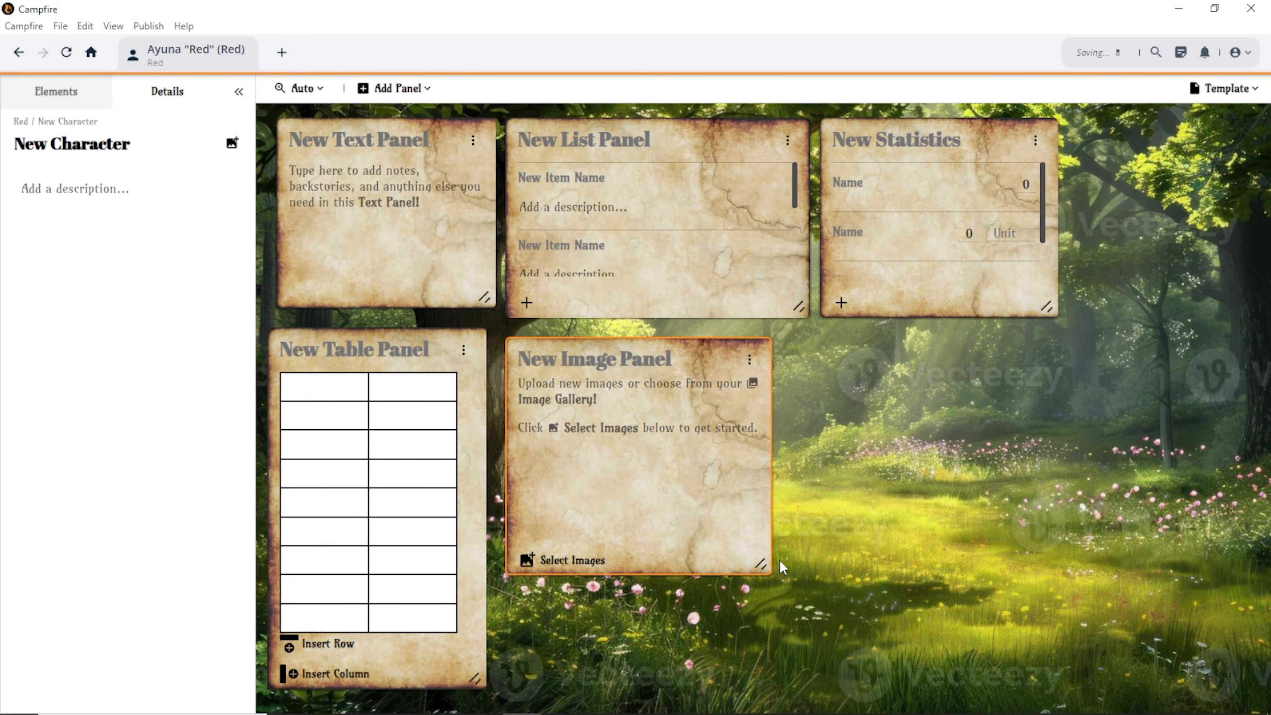
left_click_drag(765, 557, 801, 556)
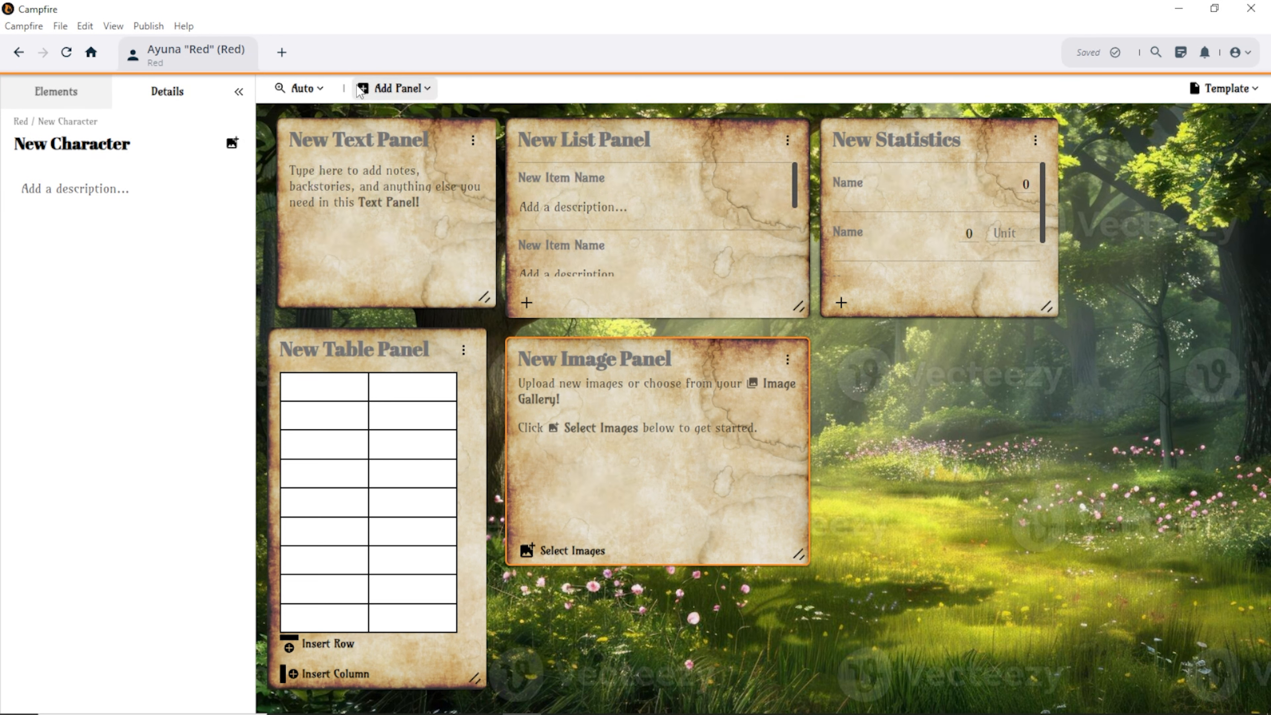
Add a links panel, shrink it to a small box and place it beneath the statistics panel.
left_click(388, 93)
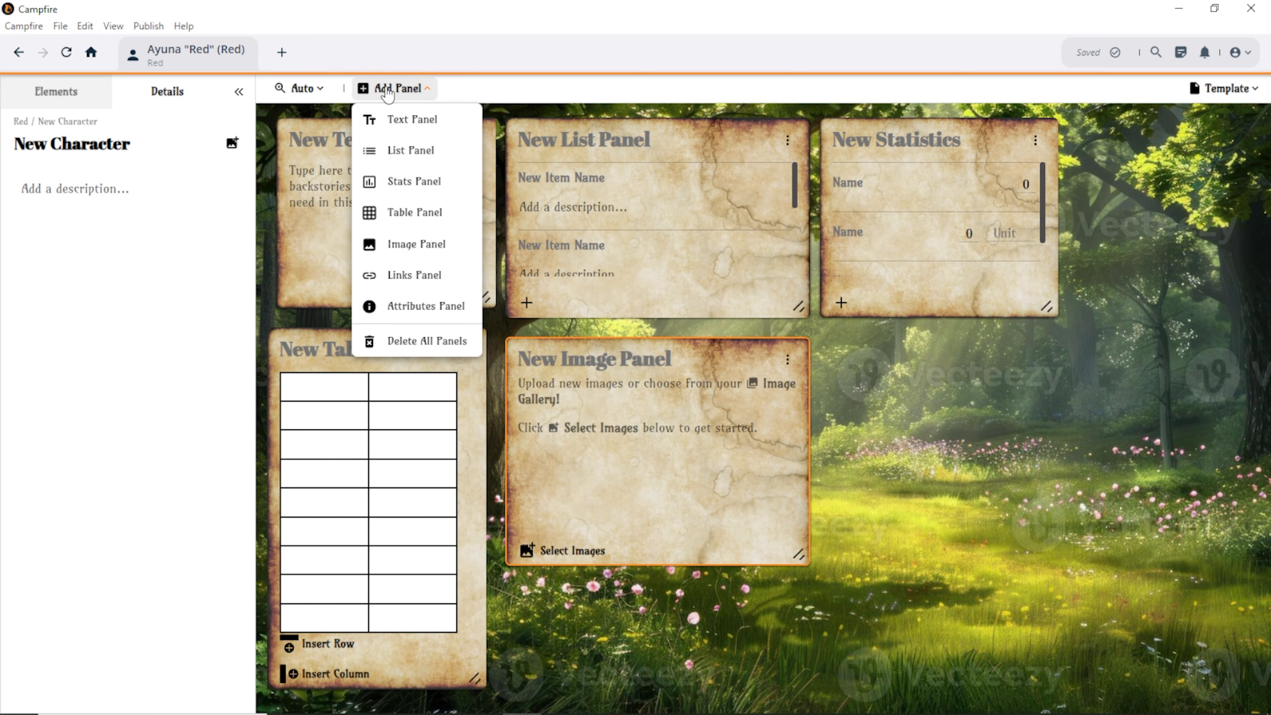
left_click(398, 275)
left_click(951, 517)
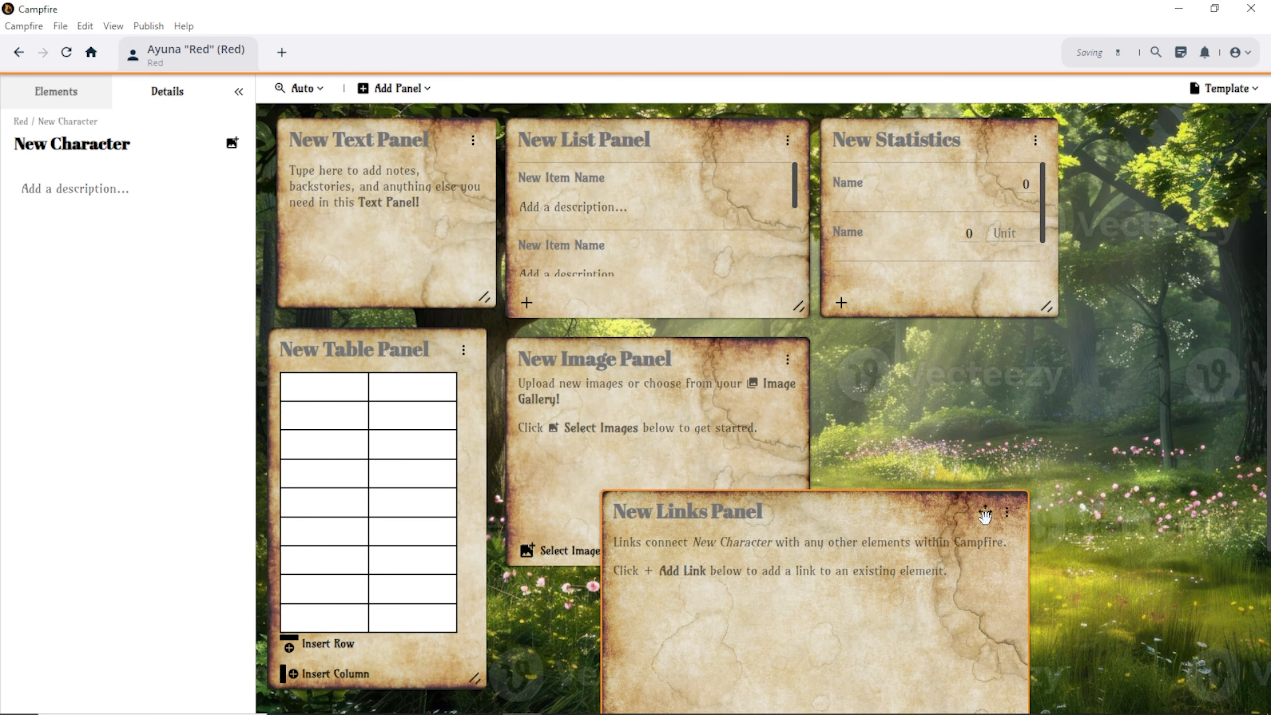
left_click_drag(984, 515, 924, 359)
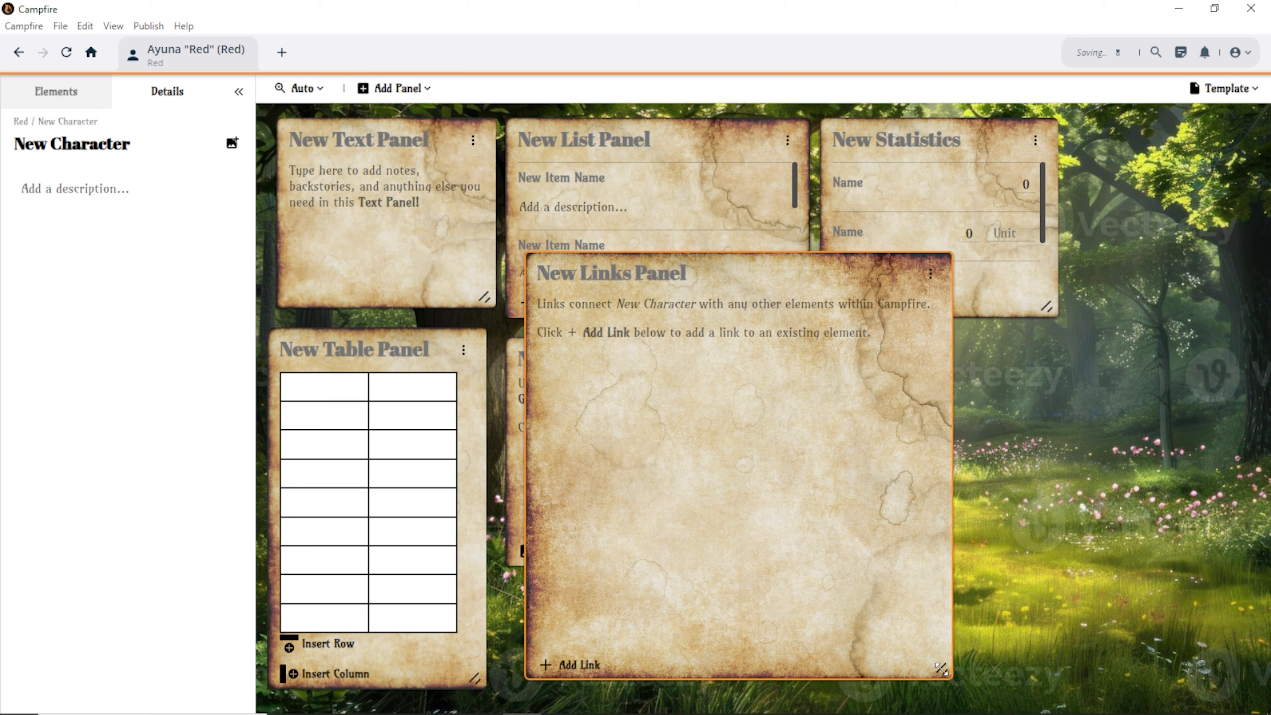
left_click_drag(942, 670, 764, 481)
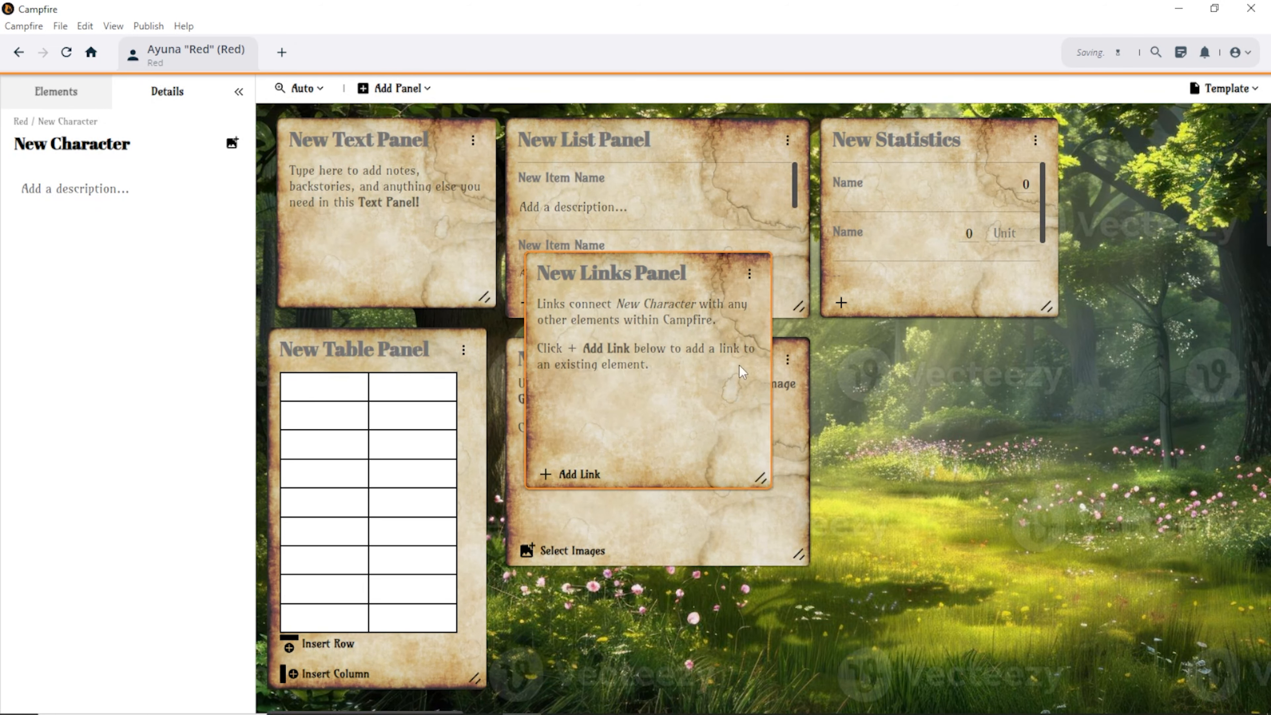
left_click_drag(726, 268, 1027, 354)
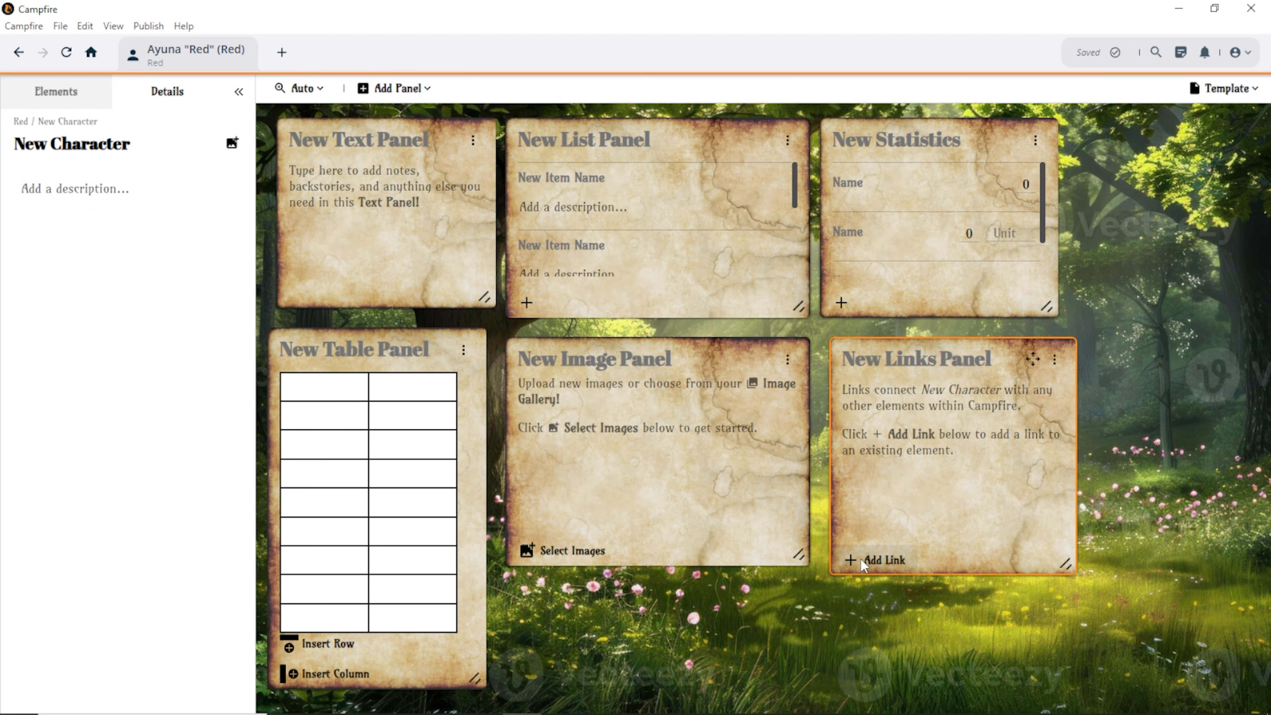
Link the characters Ayuna "Red" and Zev to the new character in the links panel.
left_click(860, 558)
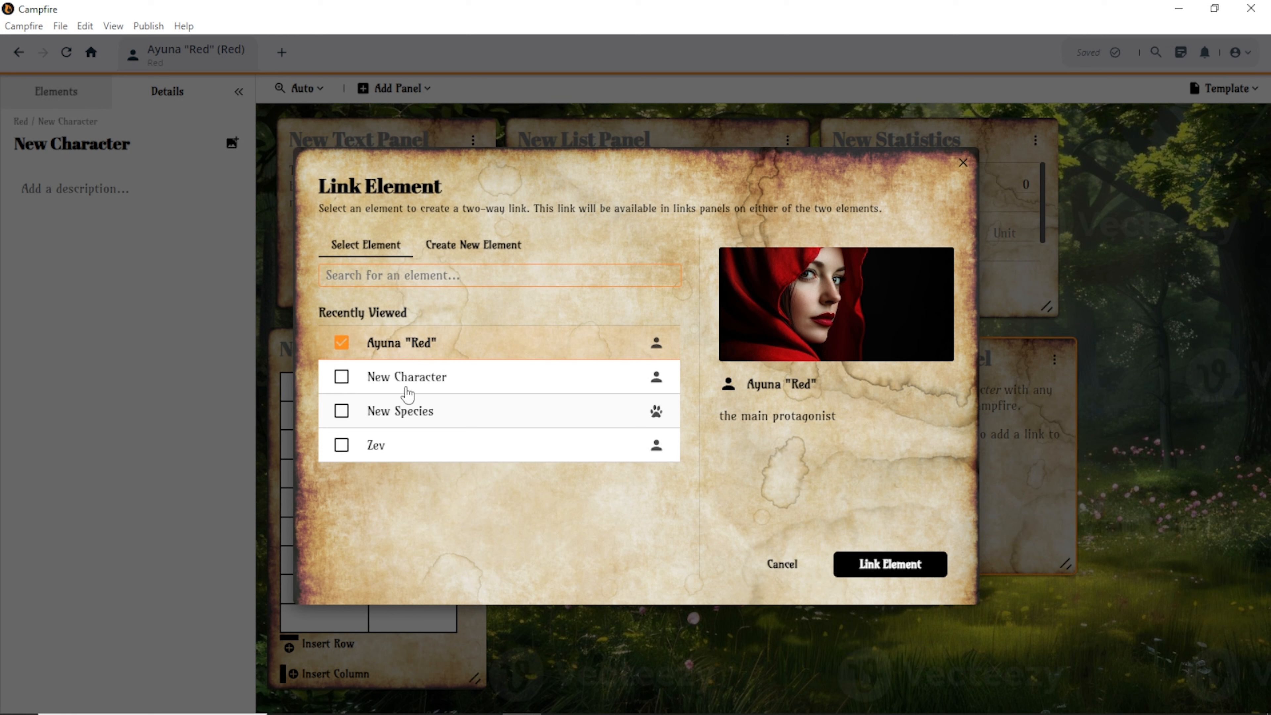
left_click(340, 446)
left_click(343, 344)
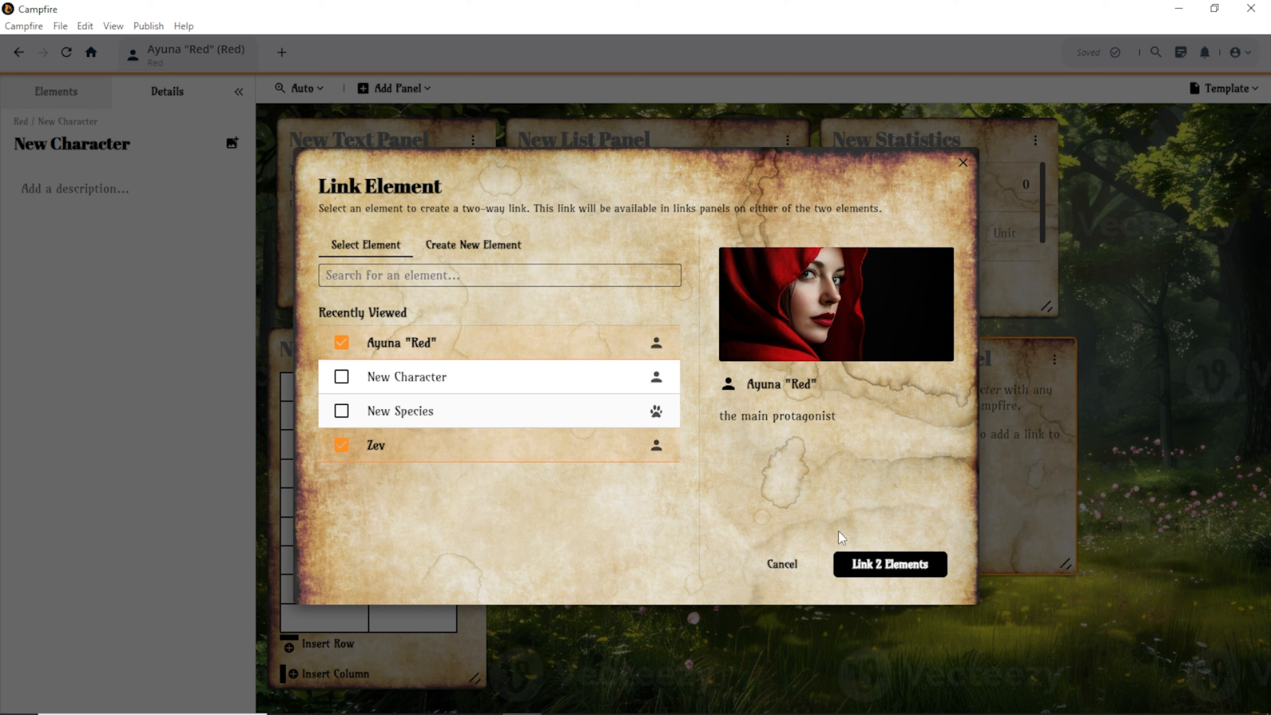
left_click(888, 565)
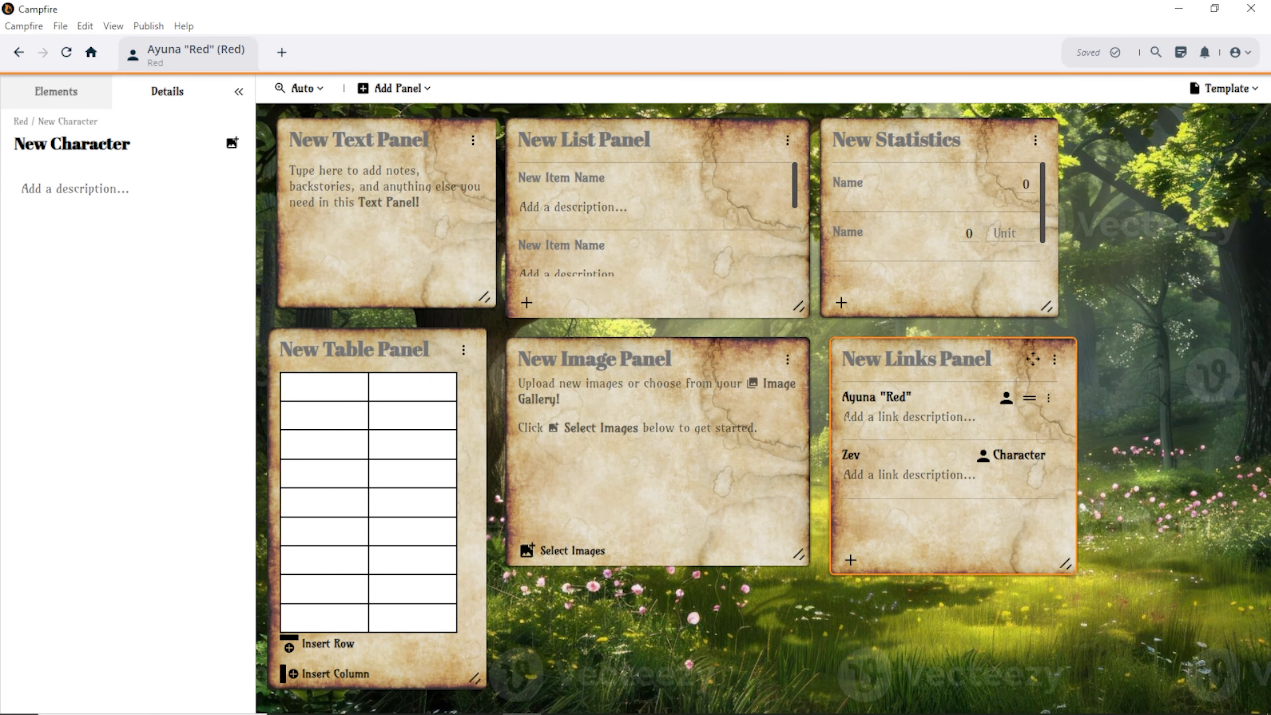
Set the link description of Ayuna "Red" to Granddaughter.
left_click(876, 420)
type("Grand")
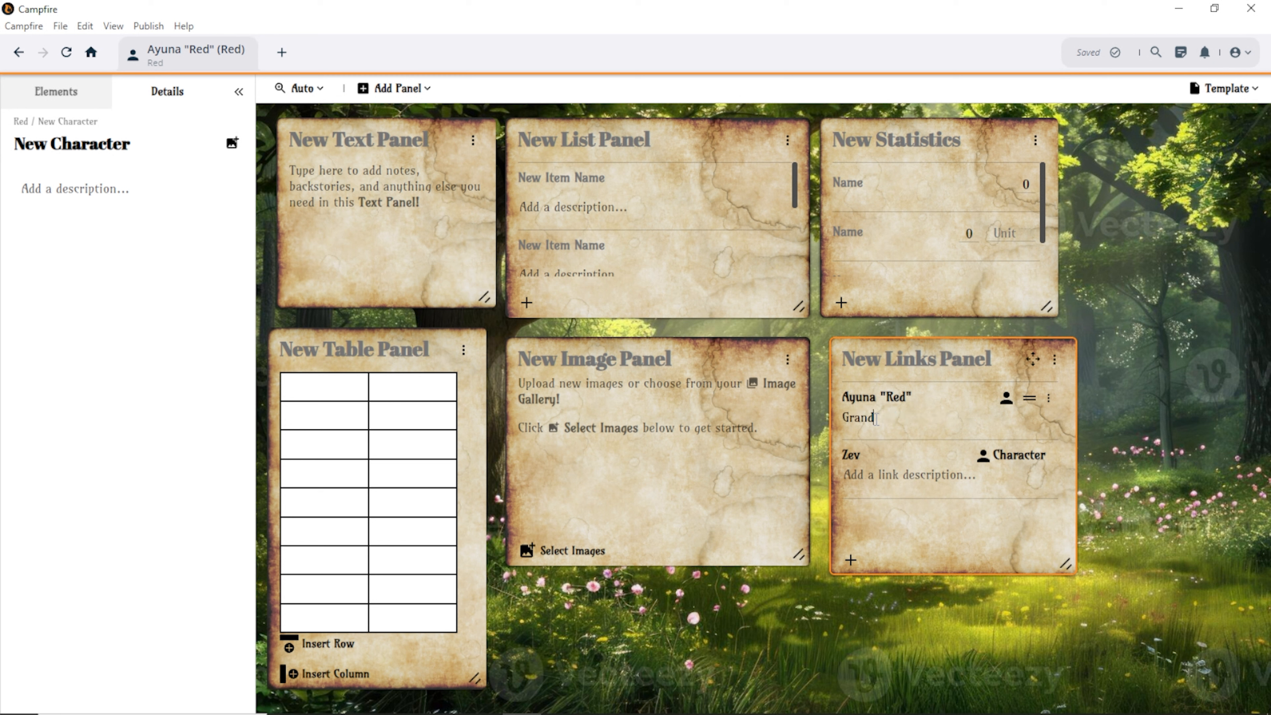
type("aughter")
left_click(884, 475)
left_click(869, 417)
type("d")
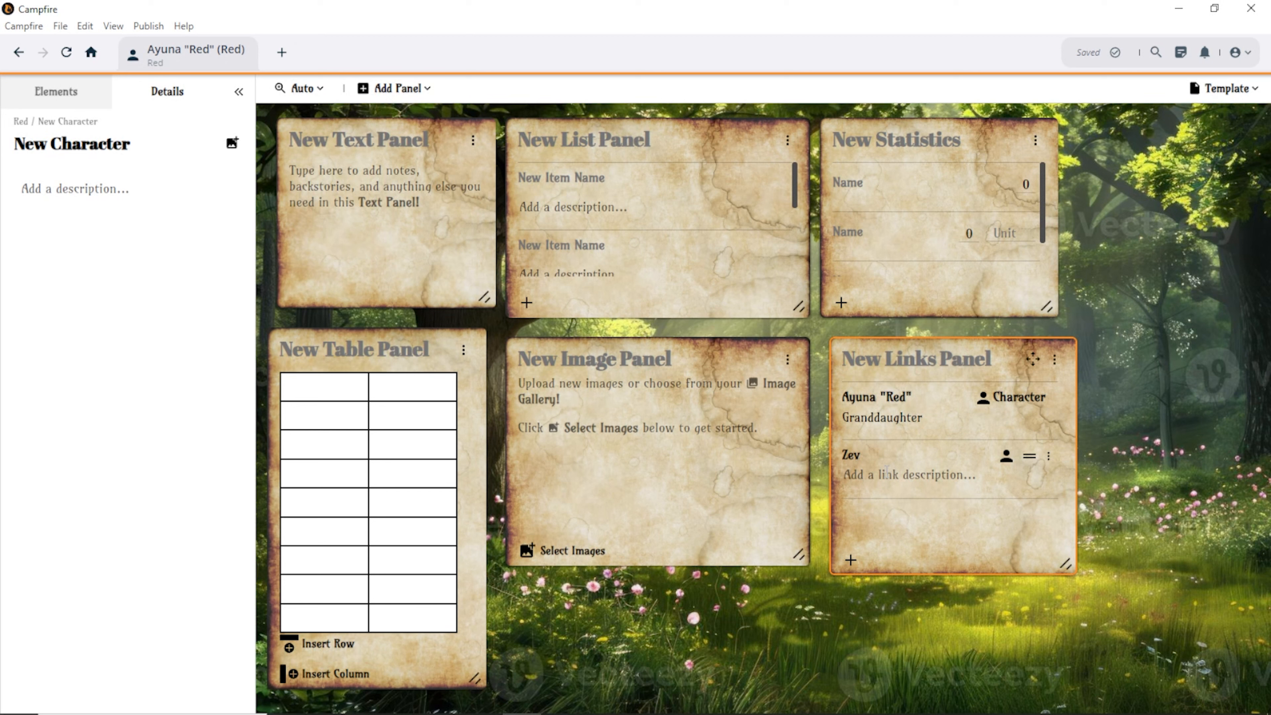
Set the link description of Zev to Protagonist in the links panel.
left_click(886, 471)
type("Prota")
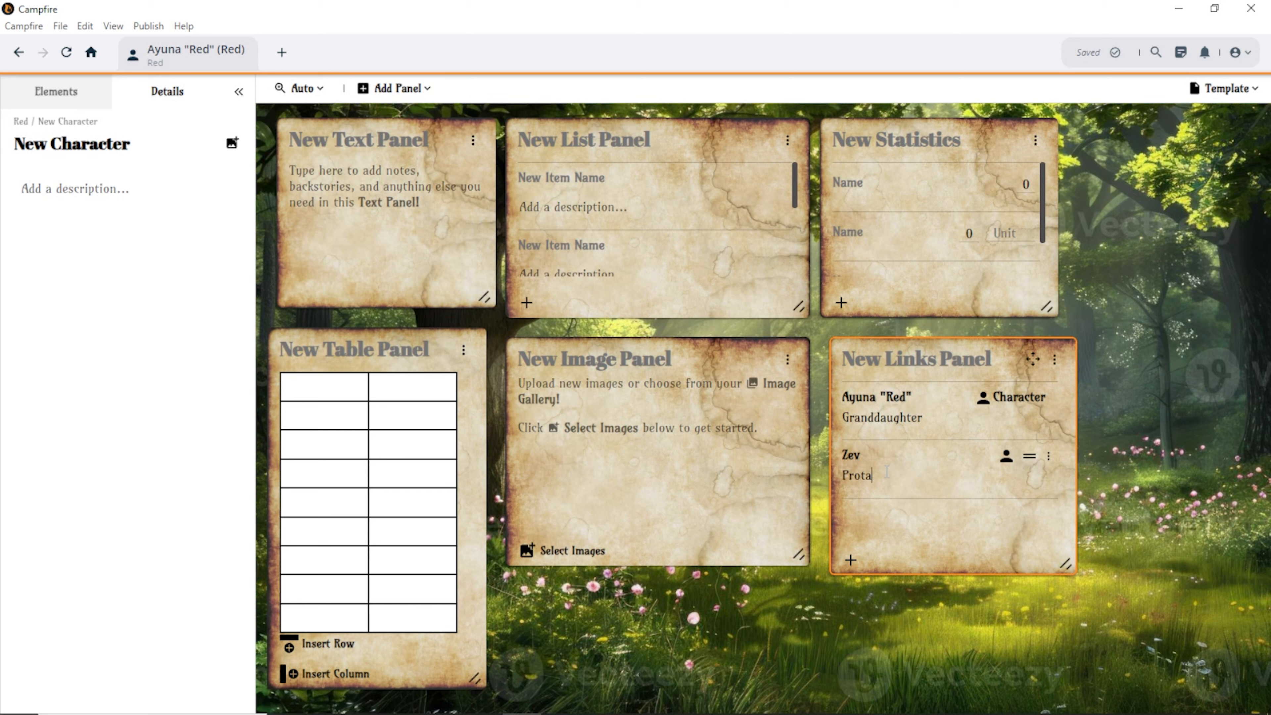
type("gonigt")
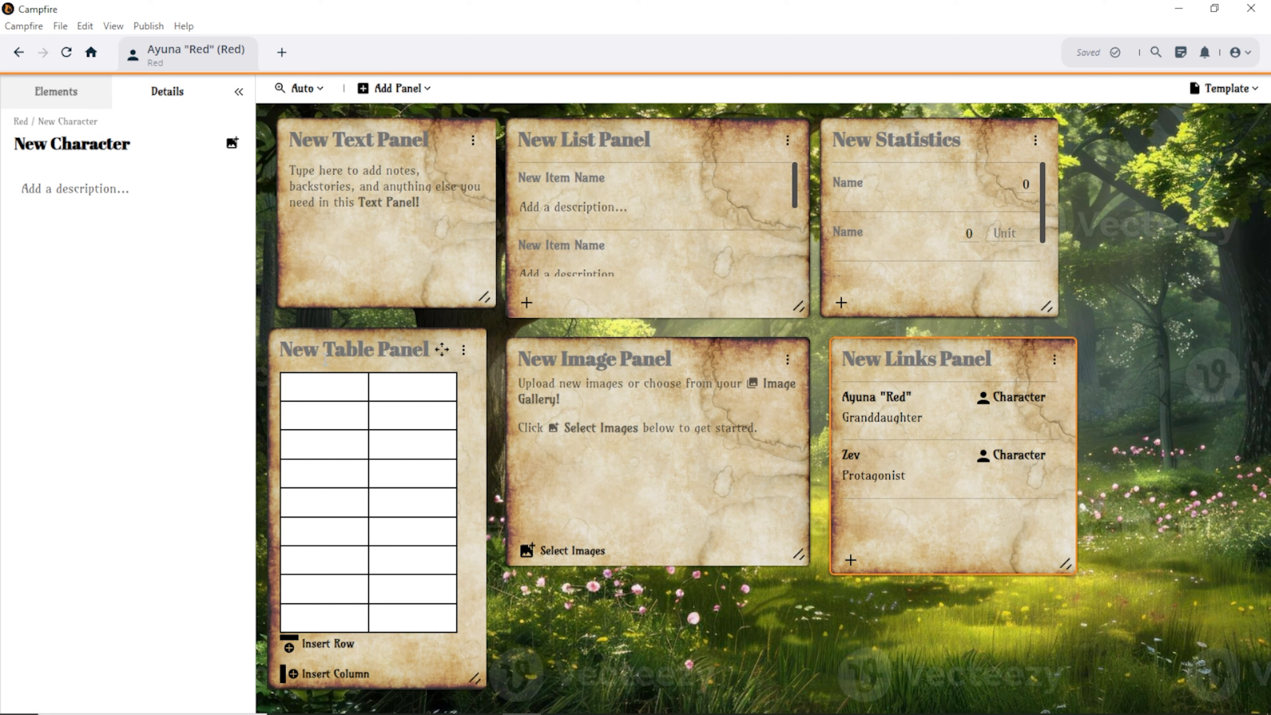
Add an attributes panel, shrink it to a small box and place it at the lower edge of the image panel.
left_click(398, 88)
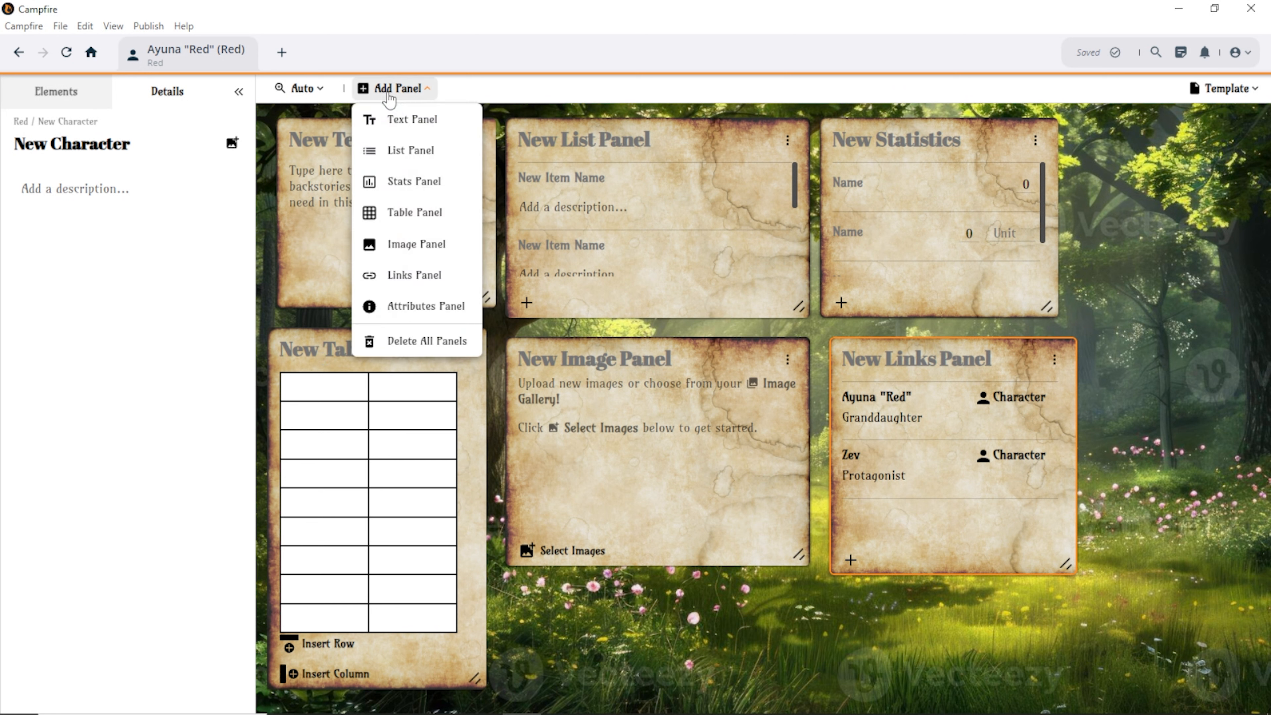
left_click(404, 314)
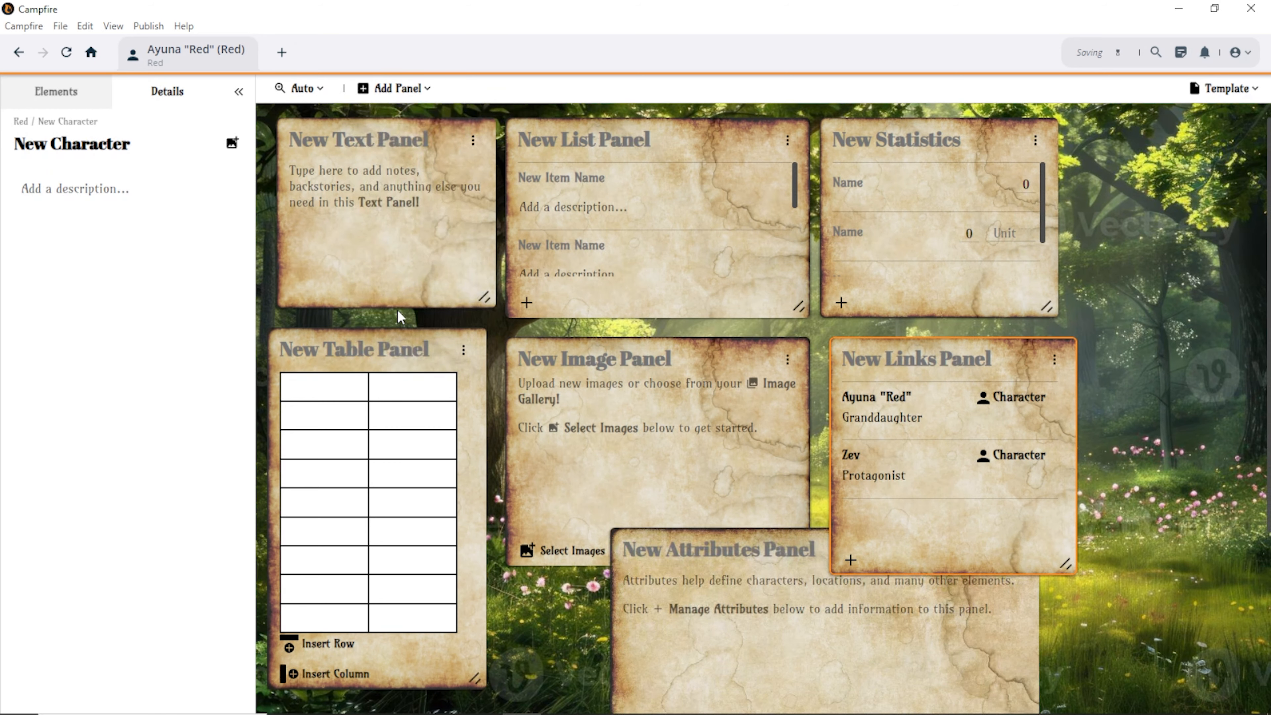
scroll(663, 327, "down", 5)
left_click(832, 375)
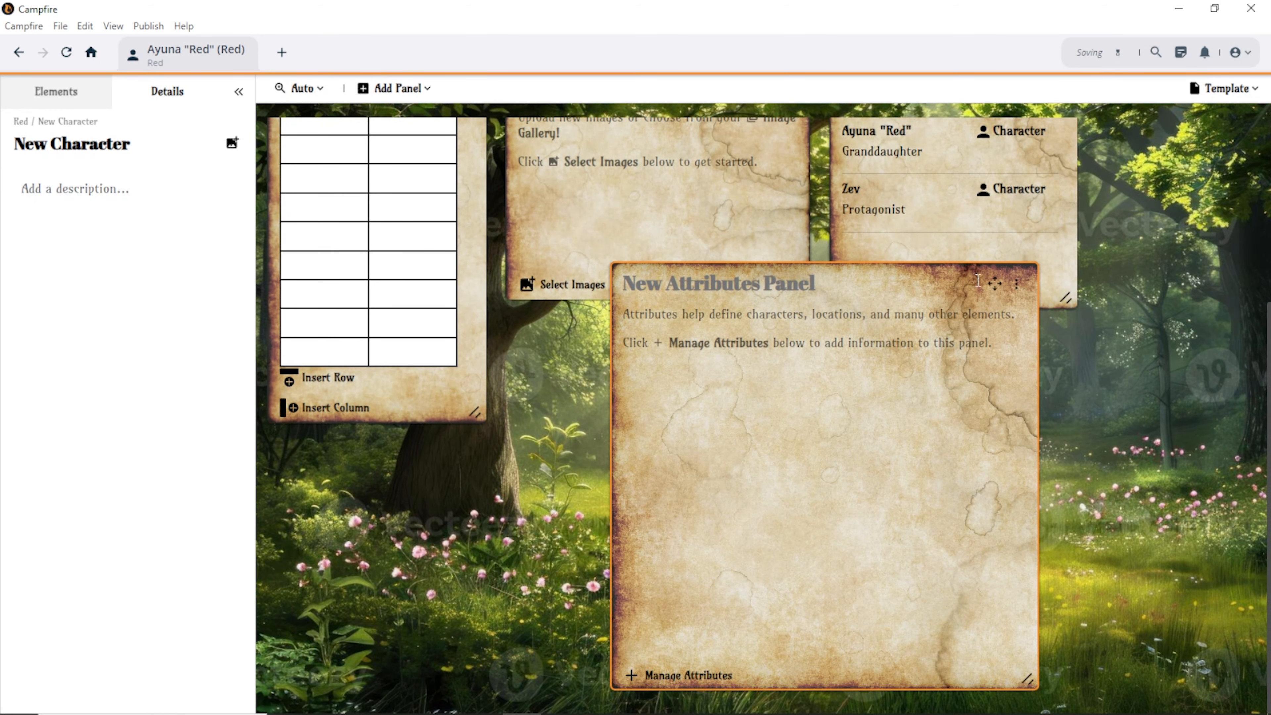
left_click_drag(996, 284, 881, 189)
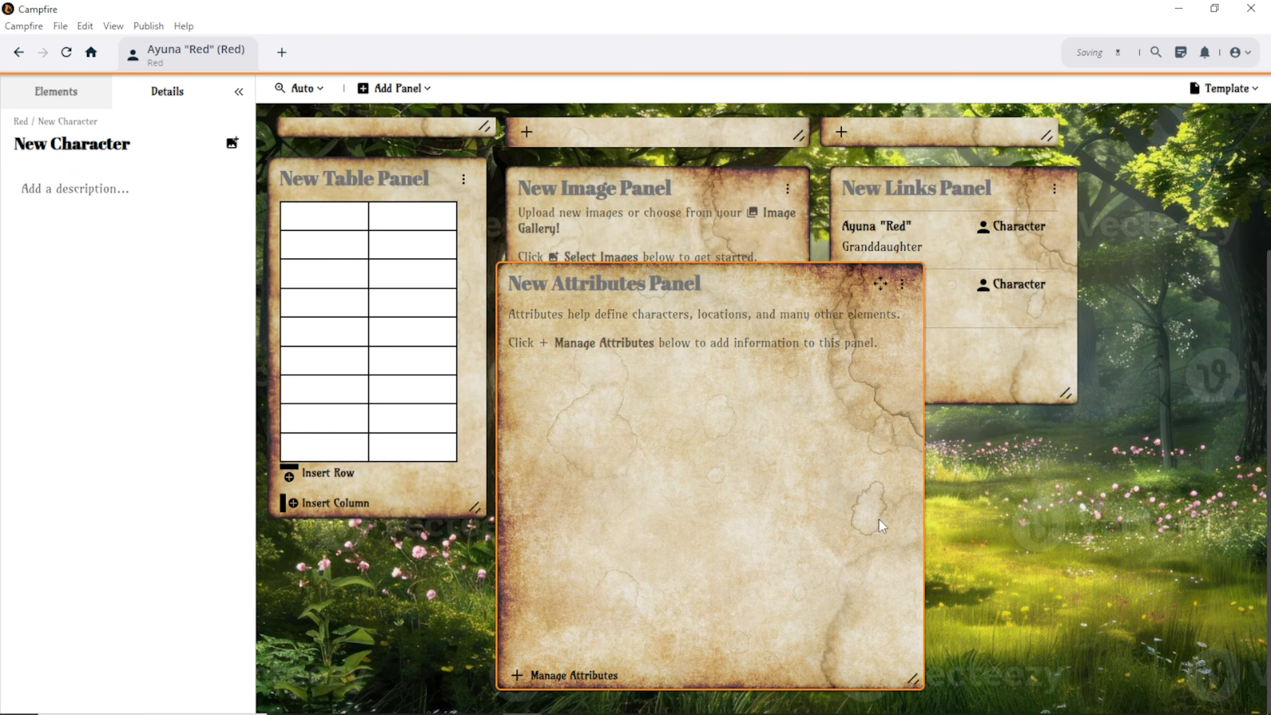
left_click_drag(918, 680, 766, 500)
mouse_move(729, 455)
left_mouse_down()
mouse_move(738, 541)
mouse_move(728, 464)
left_mouse_up()
left_click_drag(750, 676, 713, 632)
left_click_drag(680, 464, 683, 560)
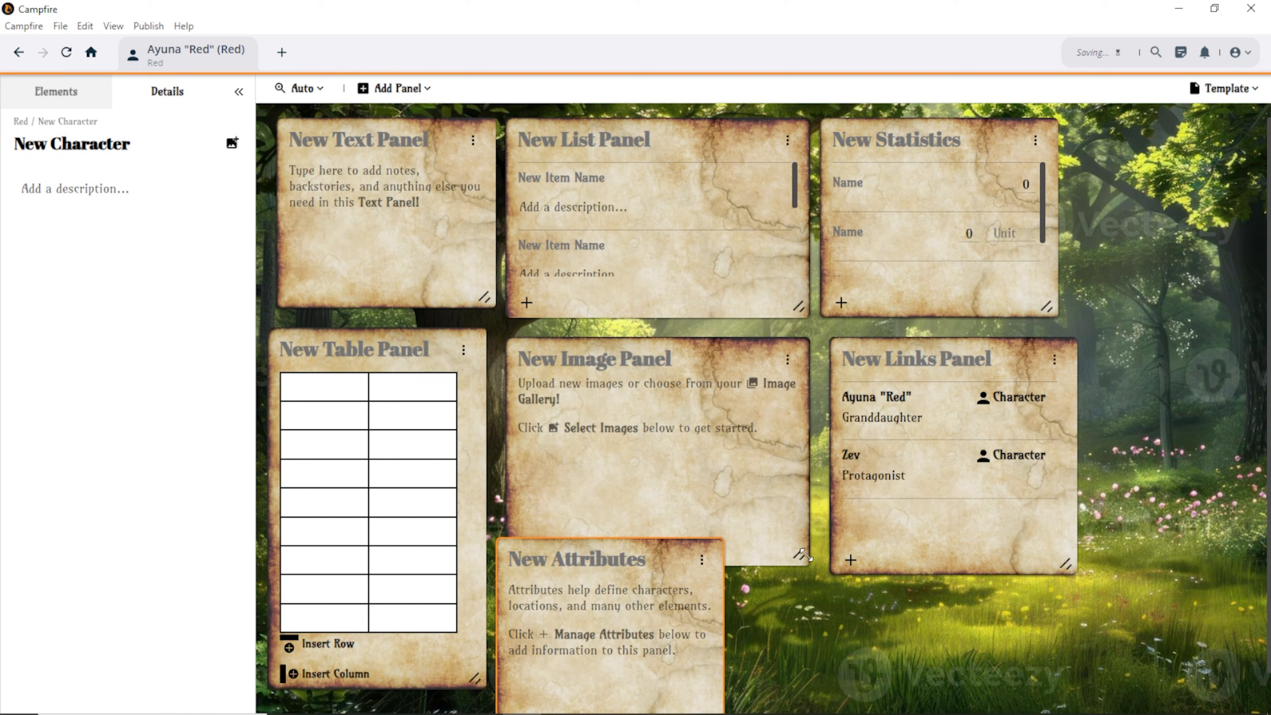
Shorten the image panel and fit the attributes panel directly beneath it at the same width.
left_click_drag(799, 555, 784, 459)
left_click_drag(682, 560, 690, 503)
left_click_drag(723, 669, 779, 668)
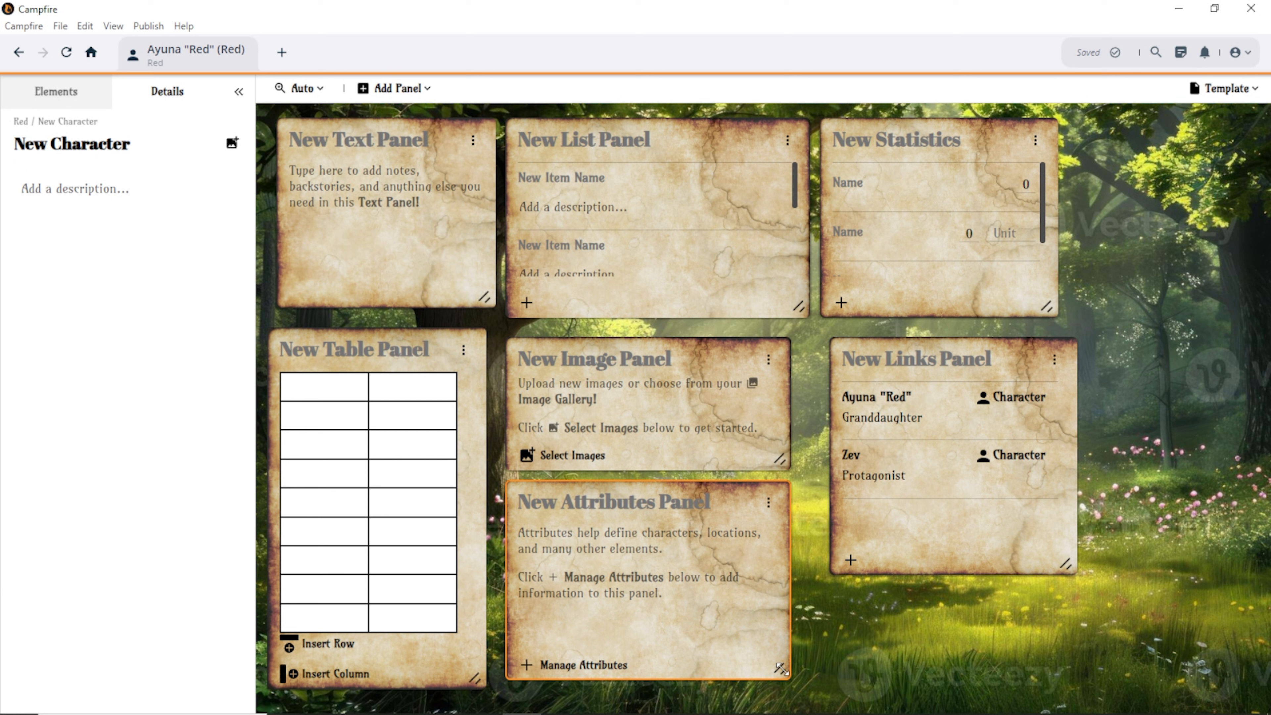
Review the attribute categories offered for the attributes panel, from Career through Relationships.
left_click(526, 661)
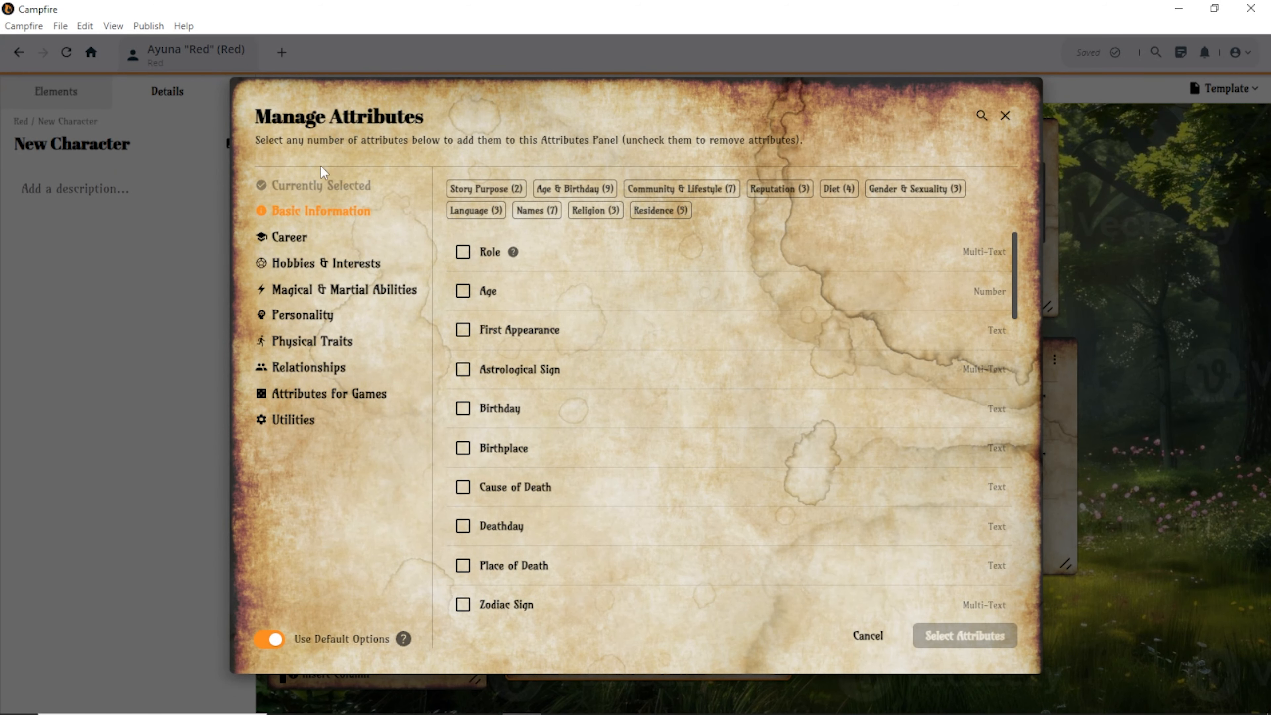
left_click(289, 237)
left_click(300, 264)
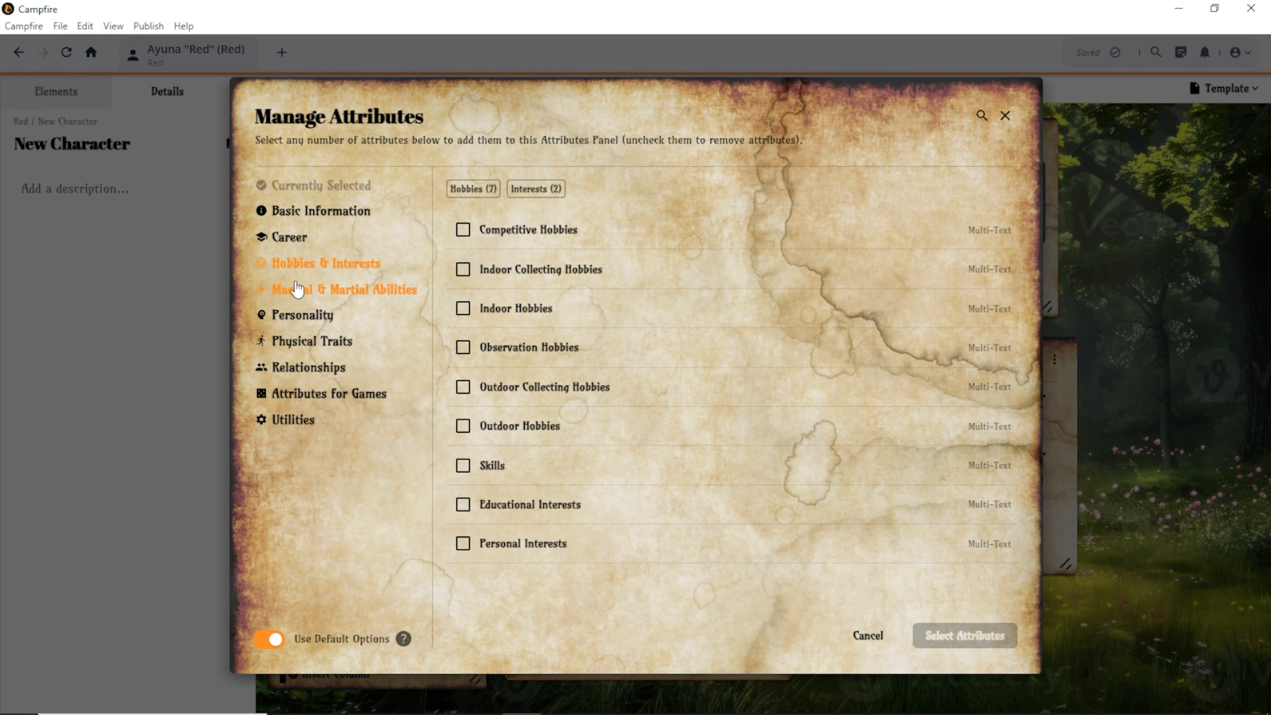
left_click(295, 289)
left_click(291, 314)
left_click(292, 343)
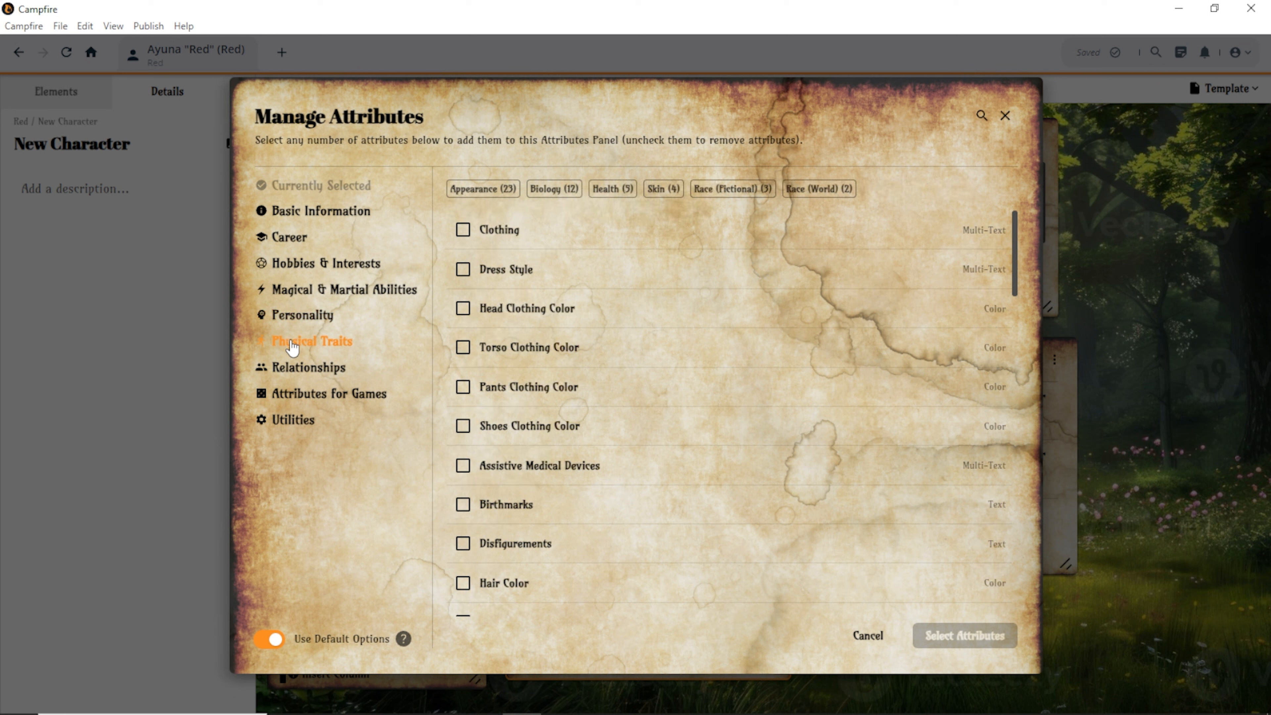
left_click(290, 370)
Add the game attributes Armor Class, Durability, Agility, Perception, Initiative, Speed and Ammunition to the attributes panel.
left_click(288, 405)
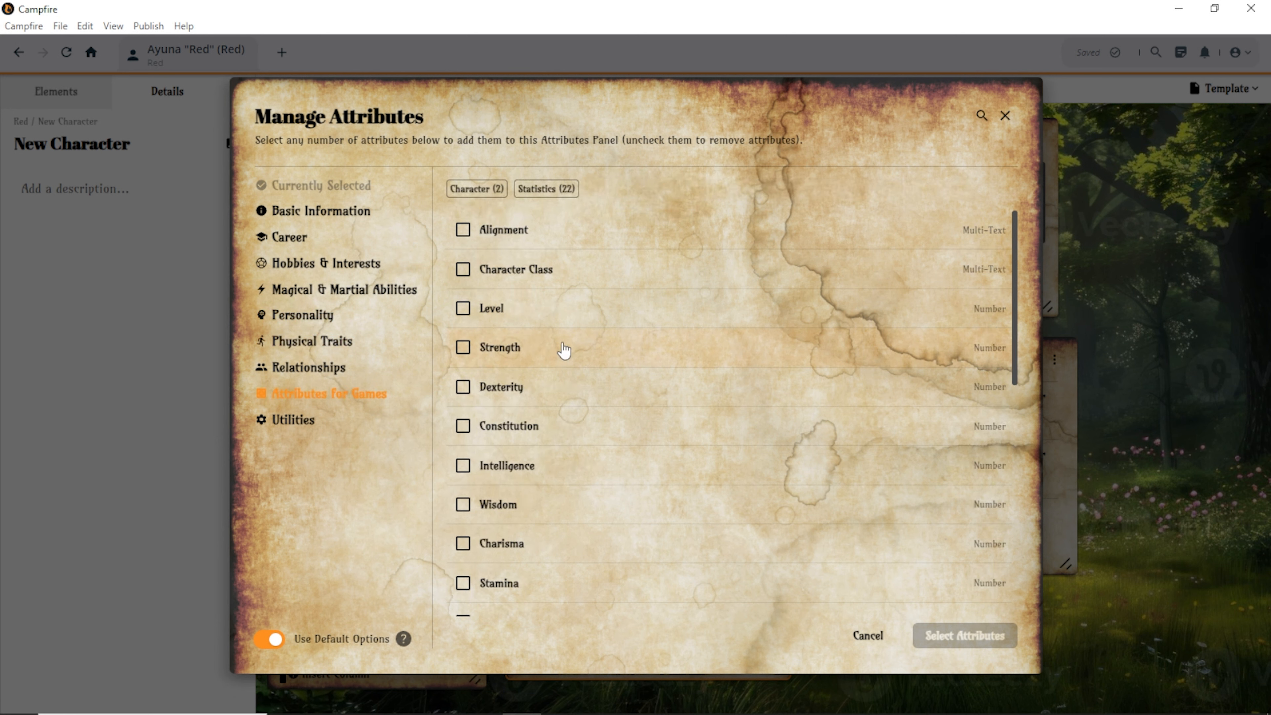
scroll(517, 521, "down", 10)
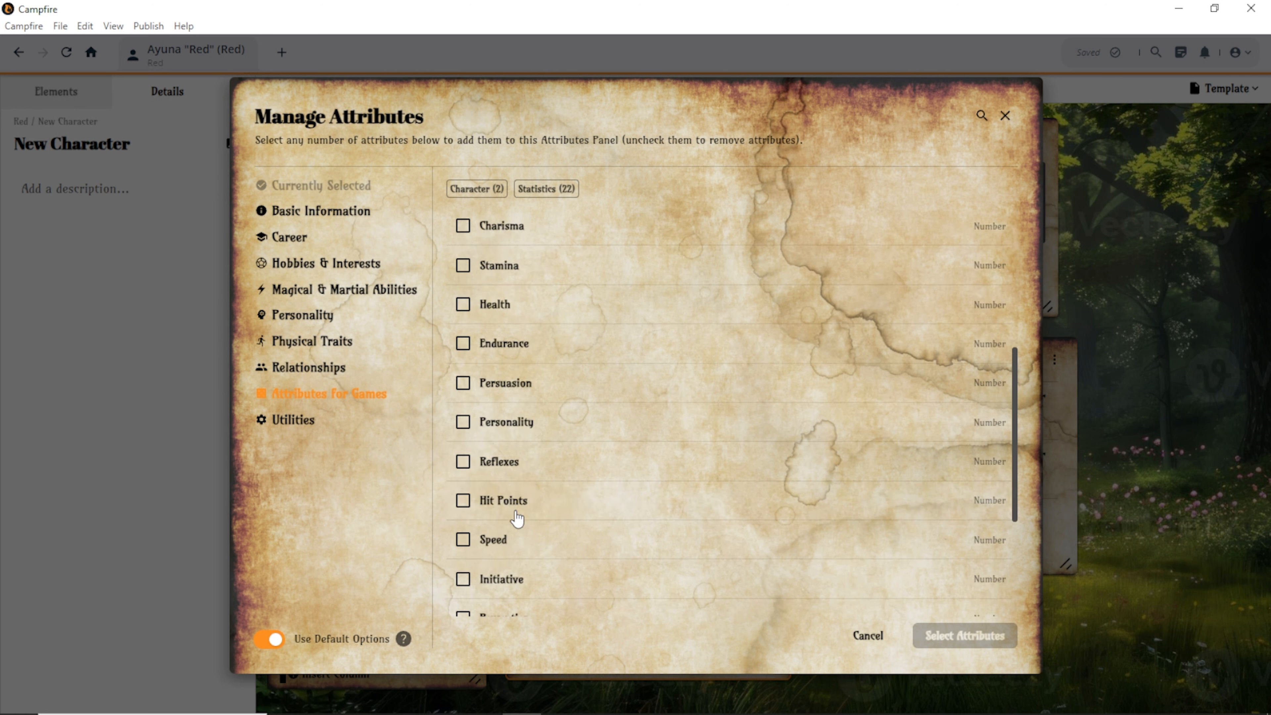
left_click(463, 518)
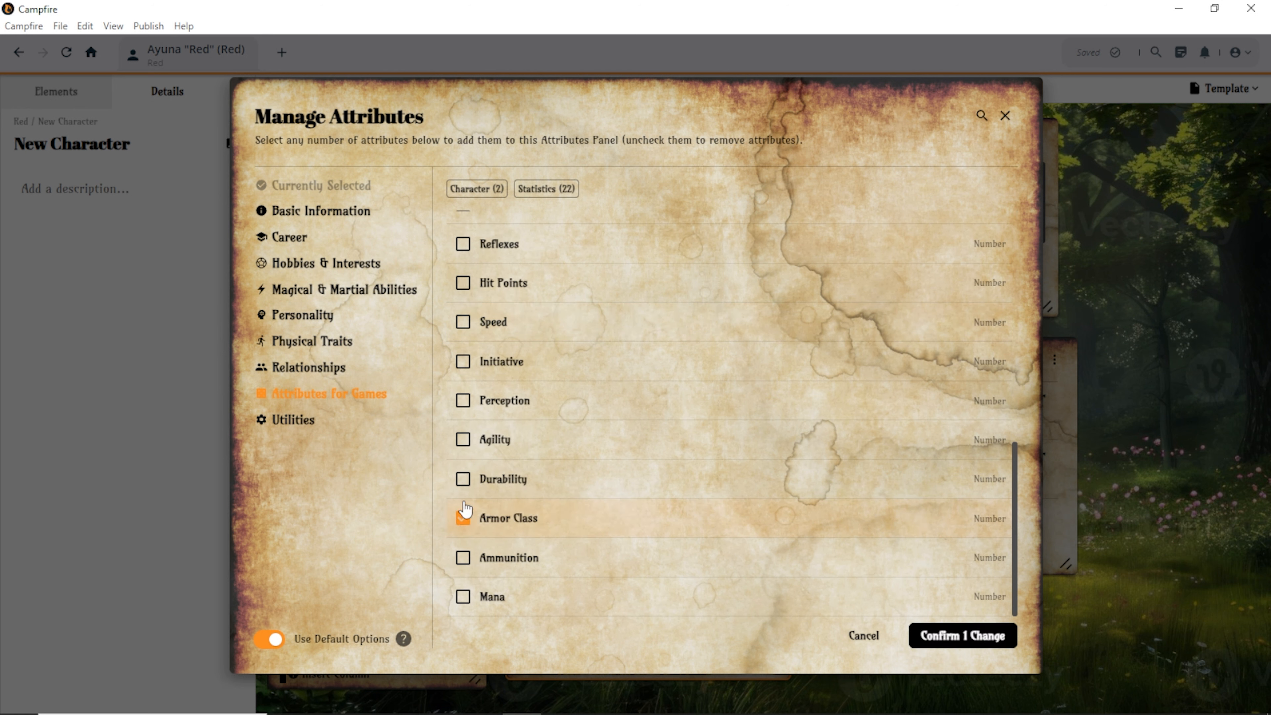
left_click(463, 479)
left_click(463, 440)
left_click(462, 403)
left_click(463, 361)
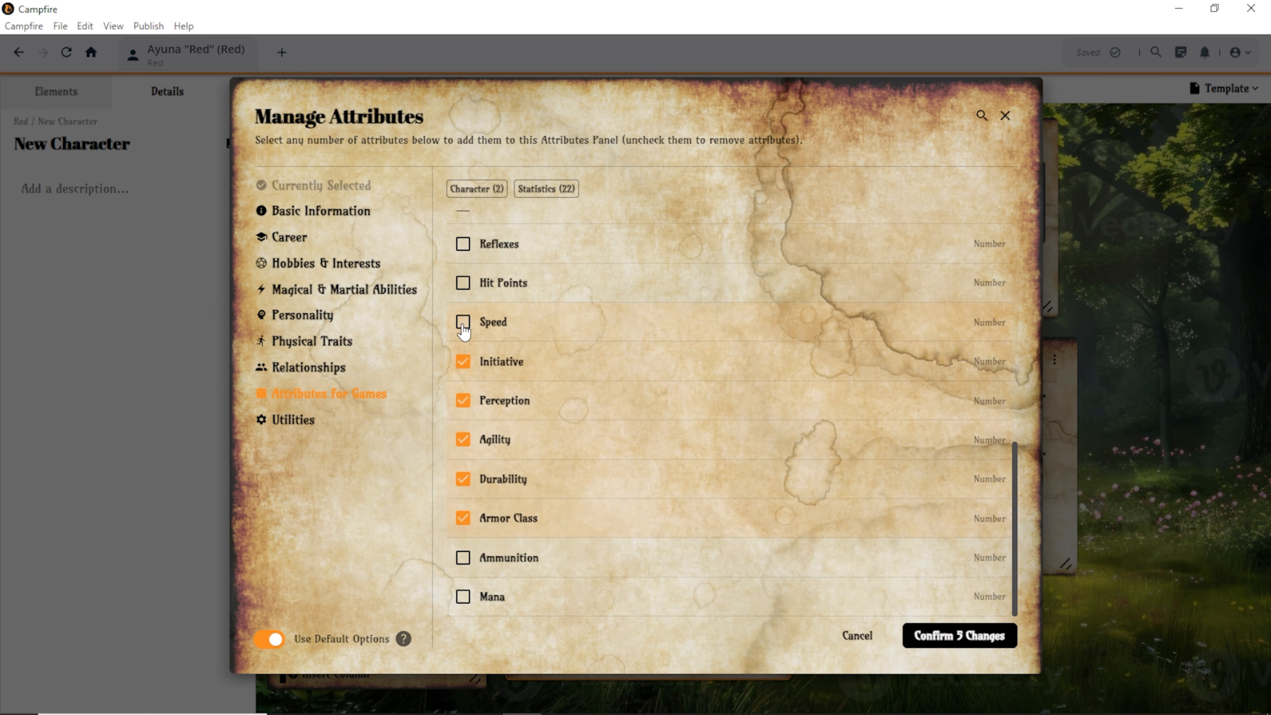
left_click(463, 322)
left_click(464, 558)
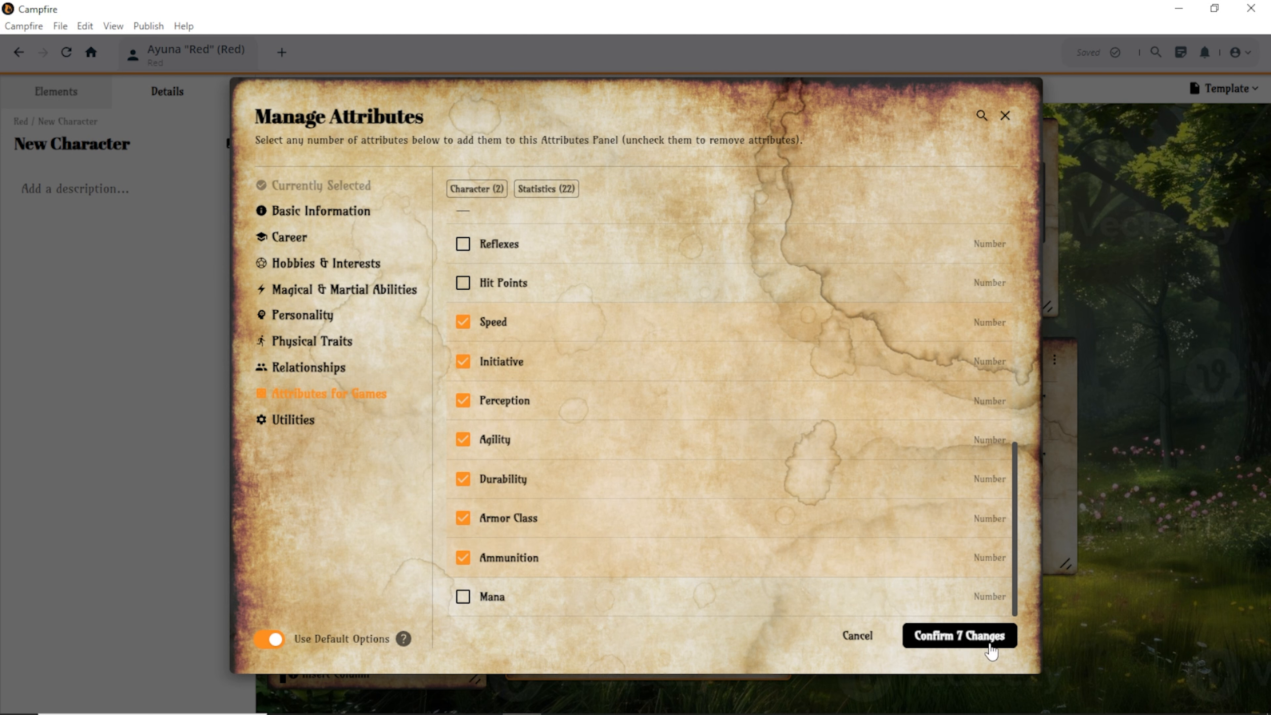
left_click(948, 636)
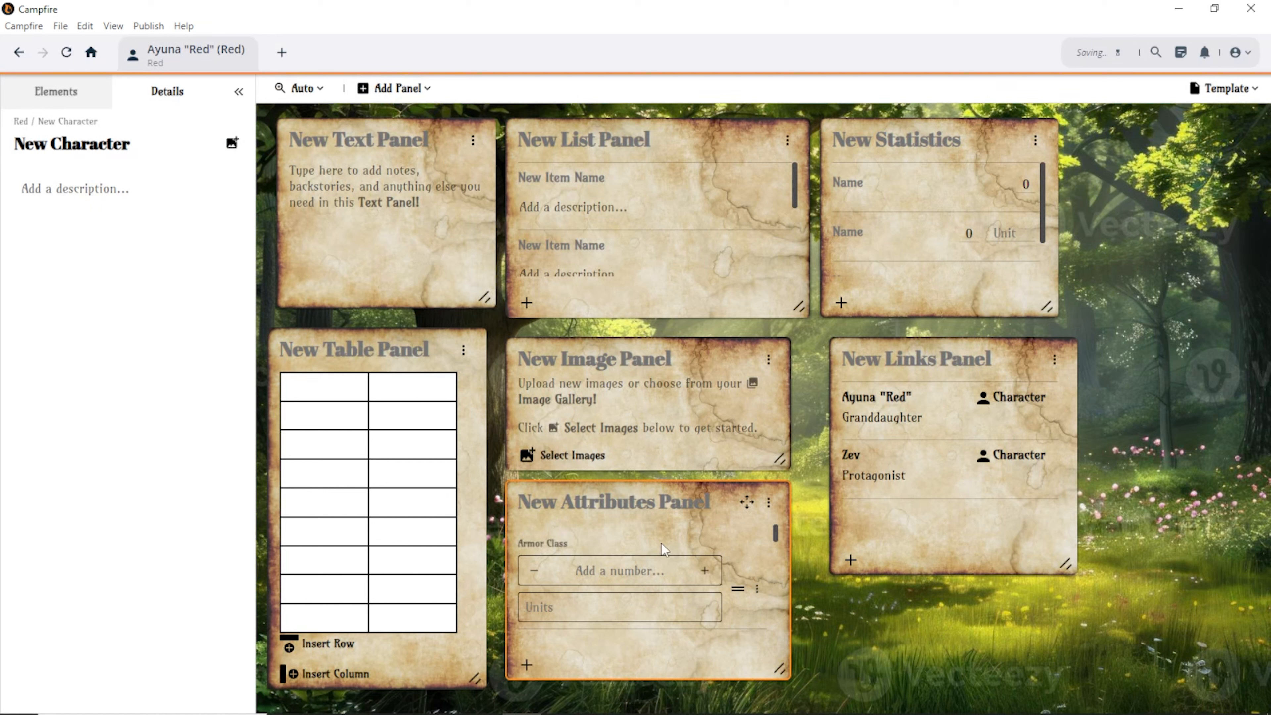
Look through the attributes panel's entries and remove the Armor Class attribute.
scroll(615, 539, "down", 5)
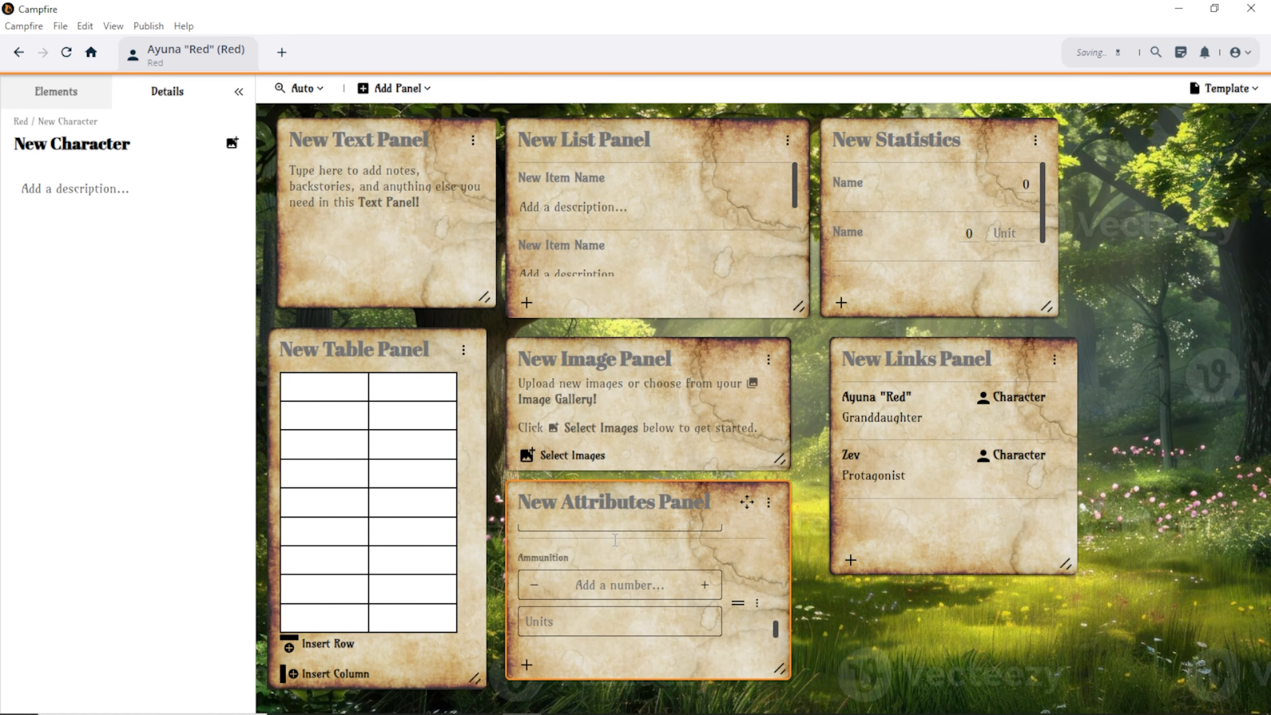
scroll(645, 582, "up", 5)
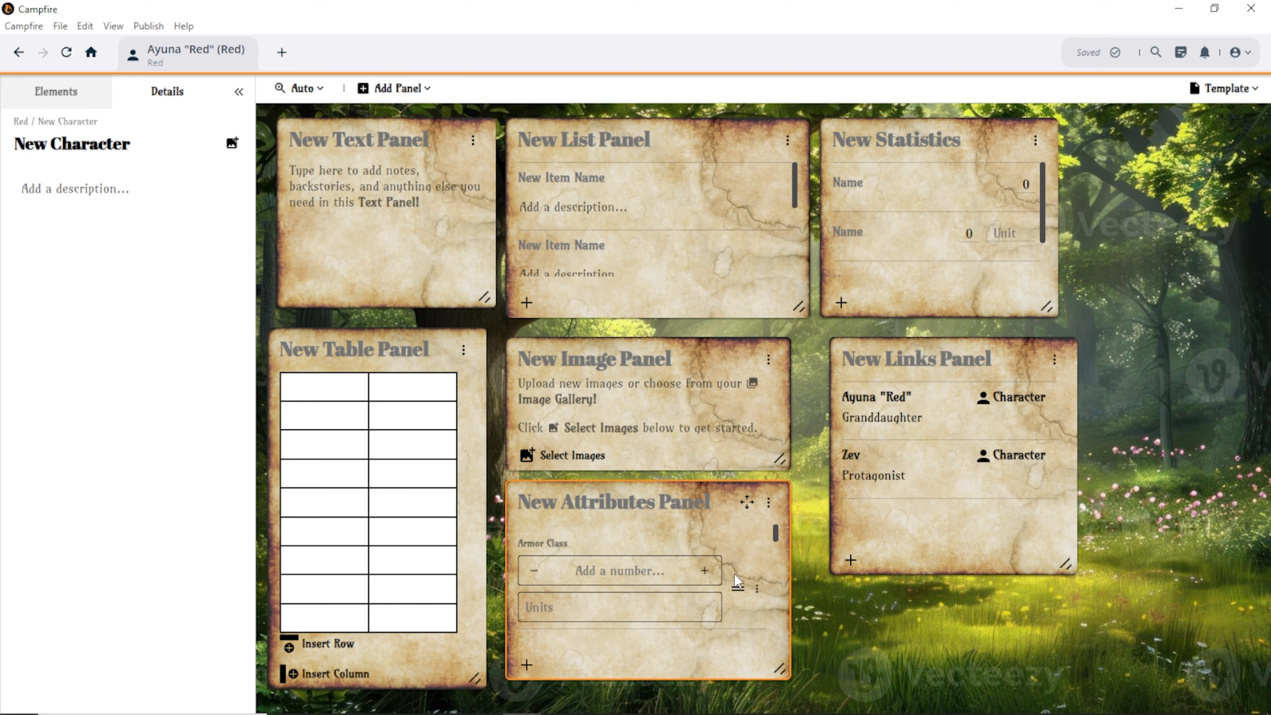
left_click(757, 589)
left_click(690, 645)
Reopen the attribute management of the attributes panel and select Honesty from the Personality attributes.
left_click(530, 662)
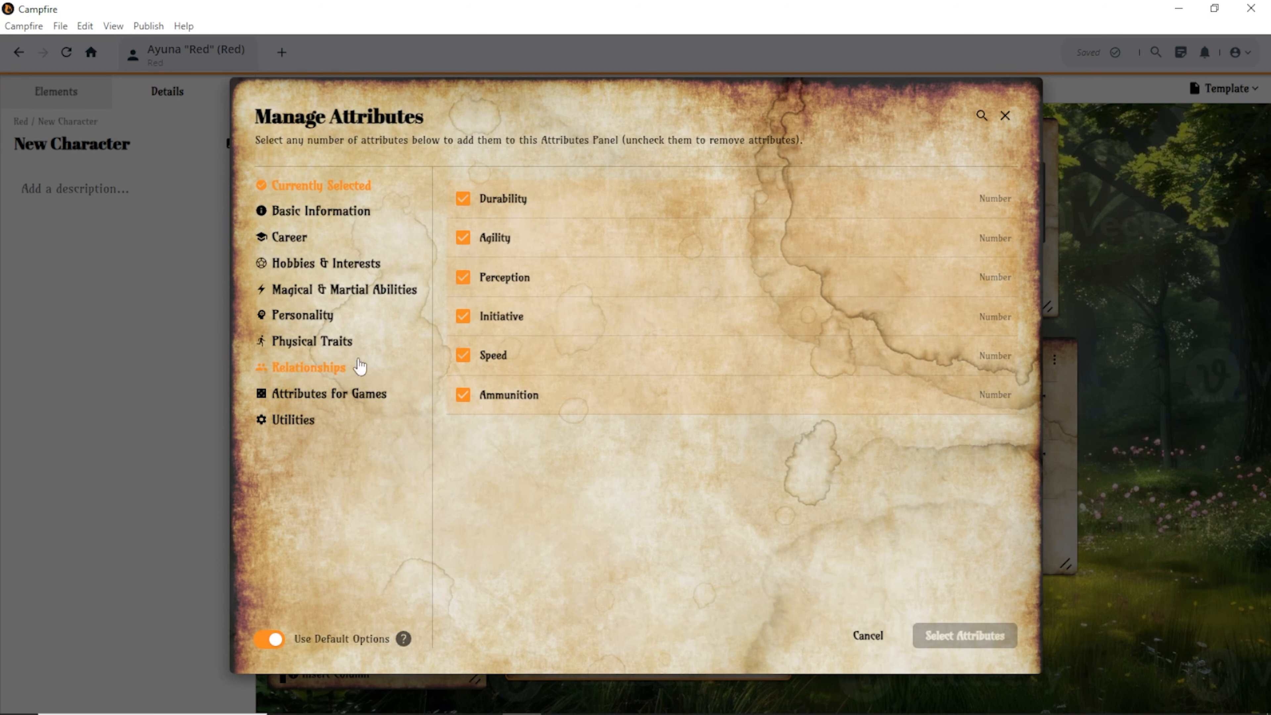
left_click(326, 320)
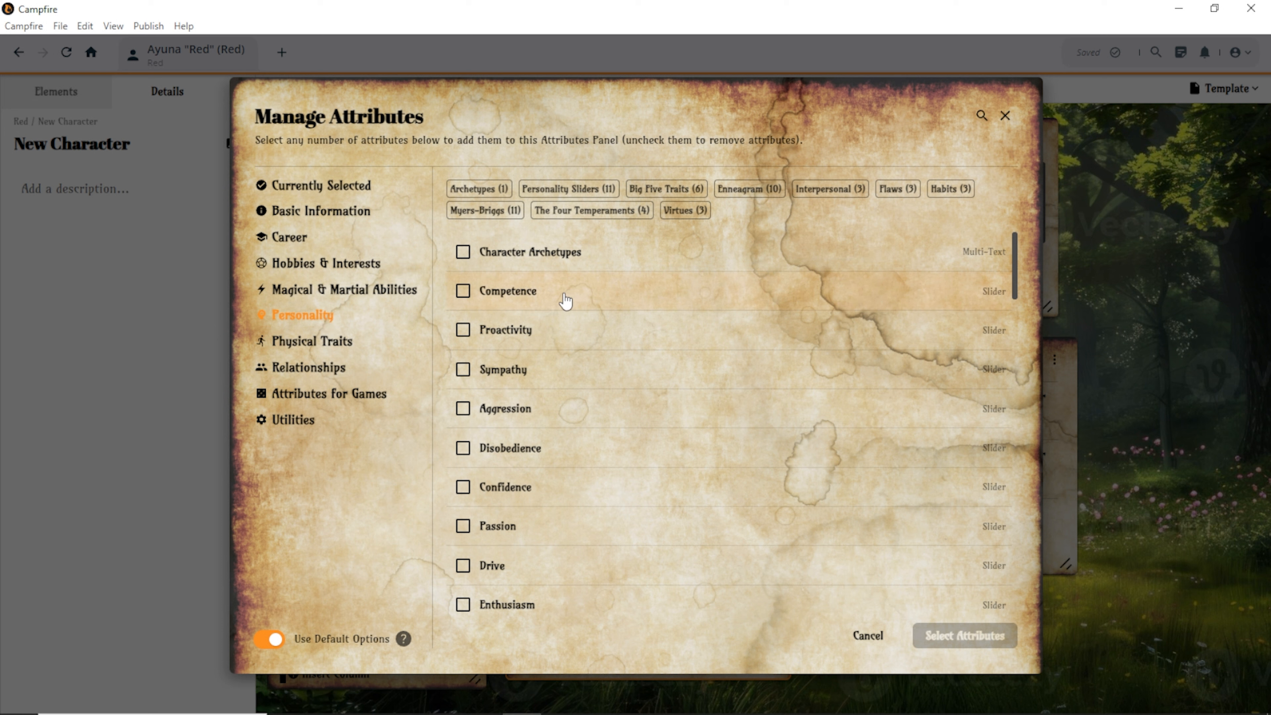
scroll(561, 296, "down", 3)
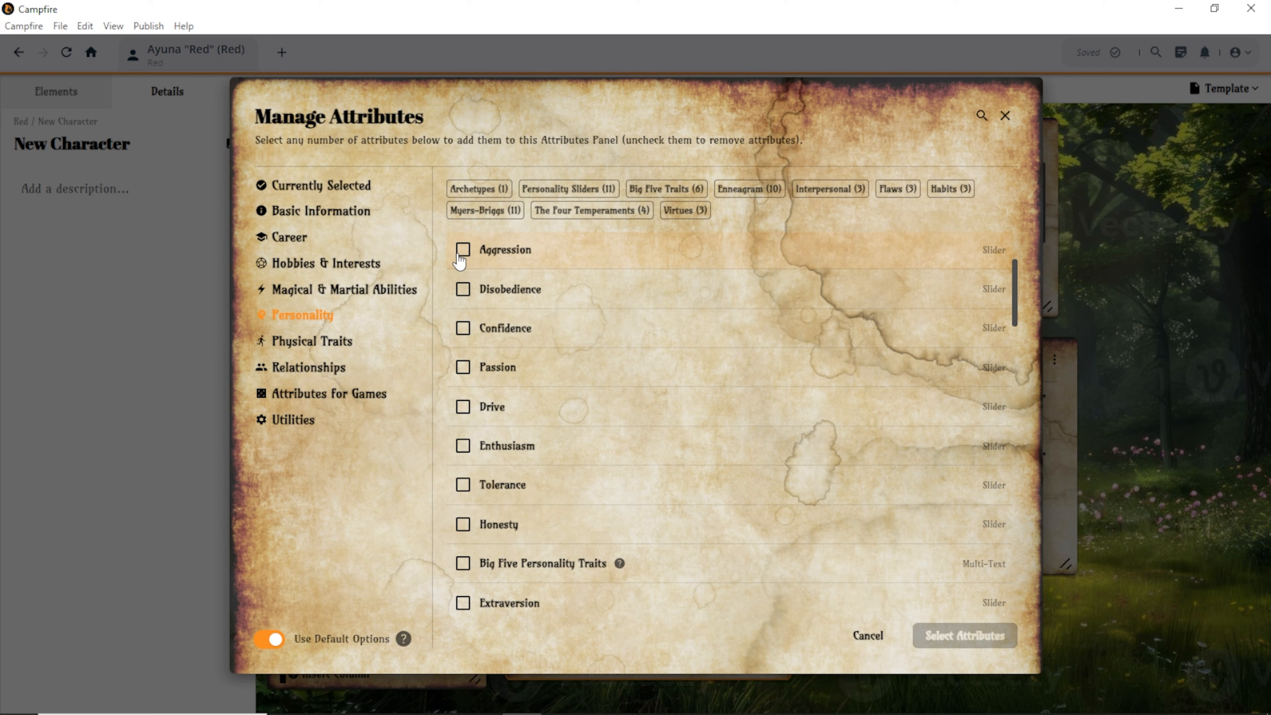
left_click(463, 525)
Look through the Personality attributes and also select Observant.
scroll(533, 482, "up", 3)
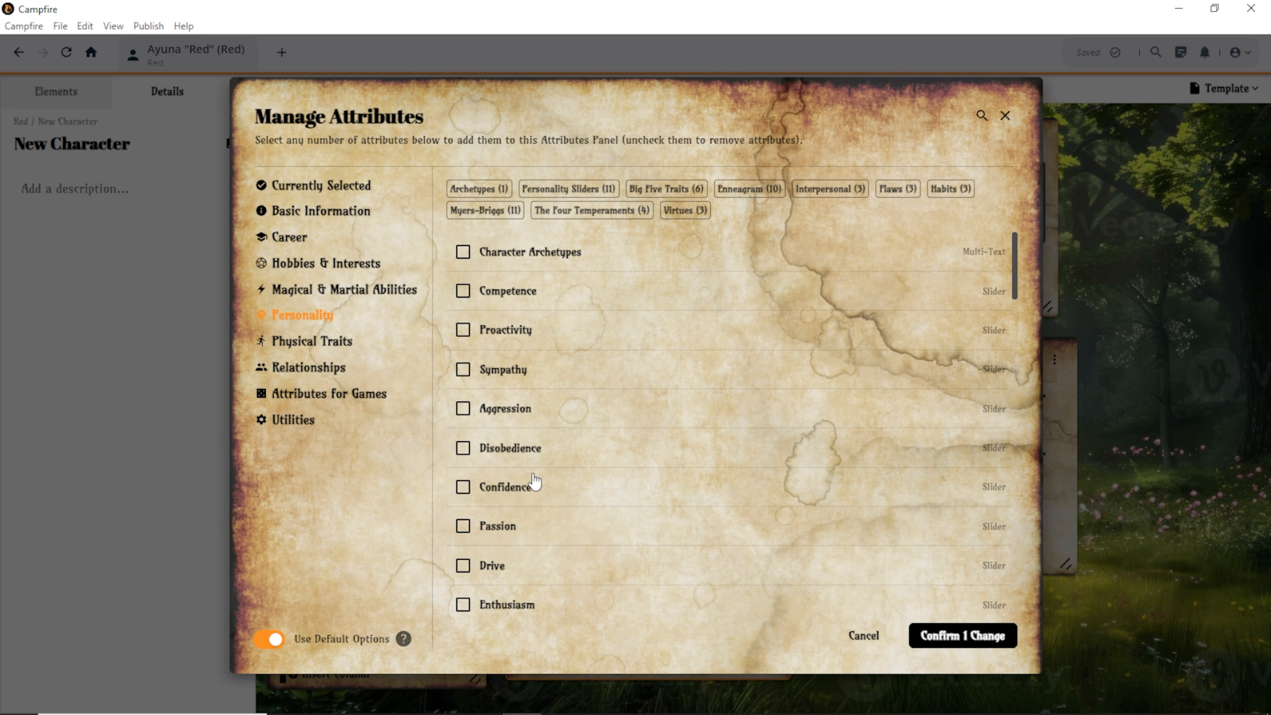
scroll(535, 482, "down", 12)
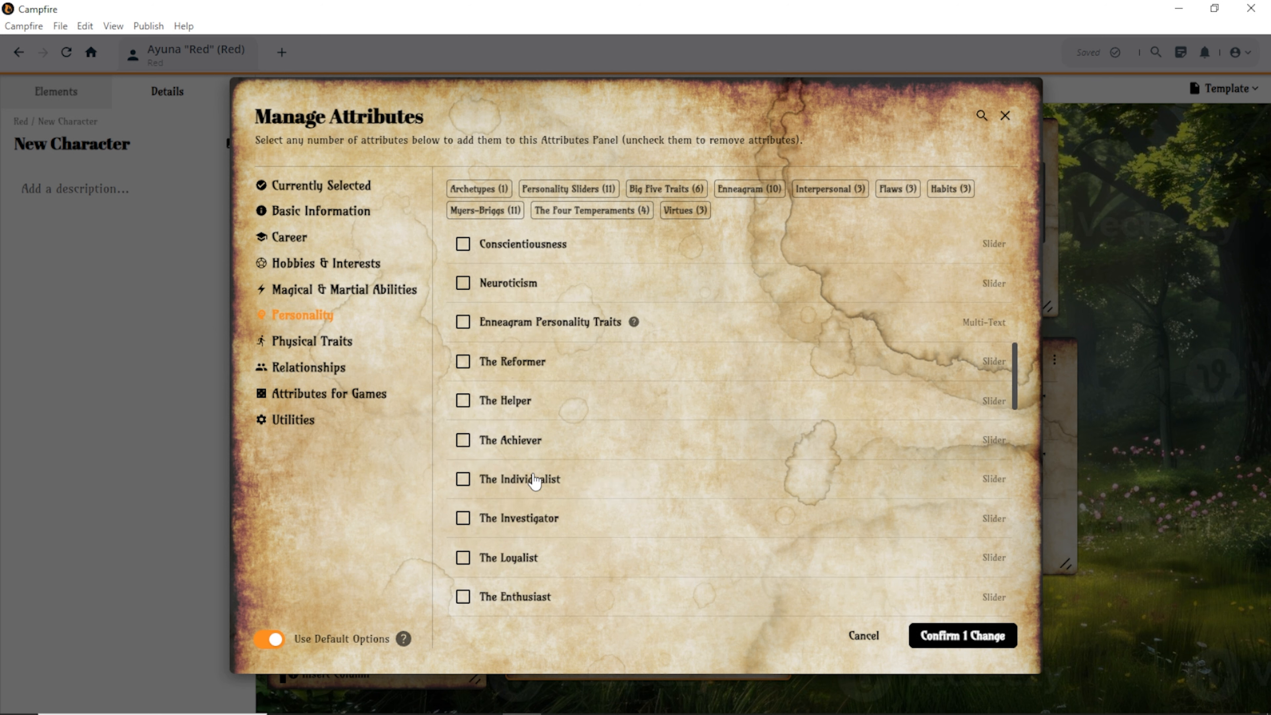
scroll(531, 482, "down", 2)
scroll(568, 487, "down", 2)
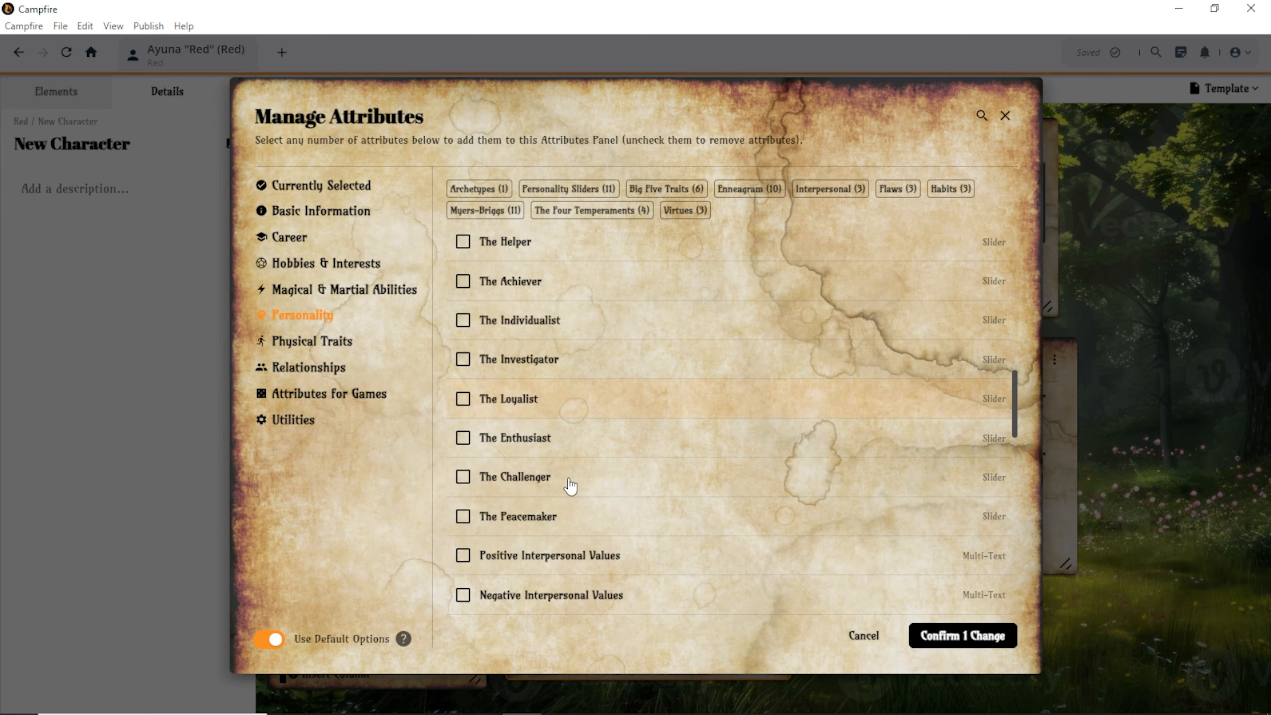
scroll(570, 486, "down", 3)
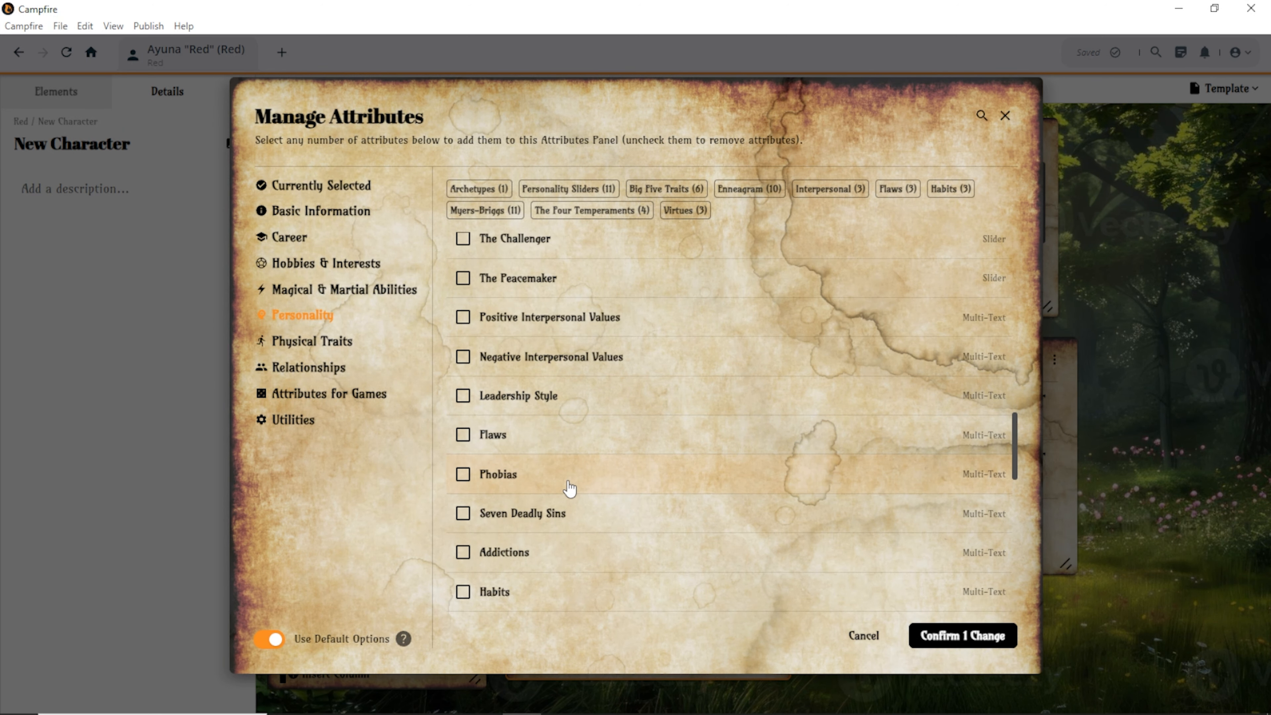
scroll(570, 489, "down", 4)
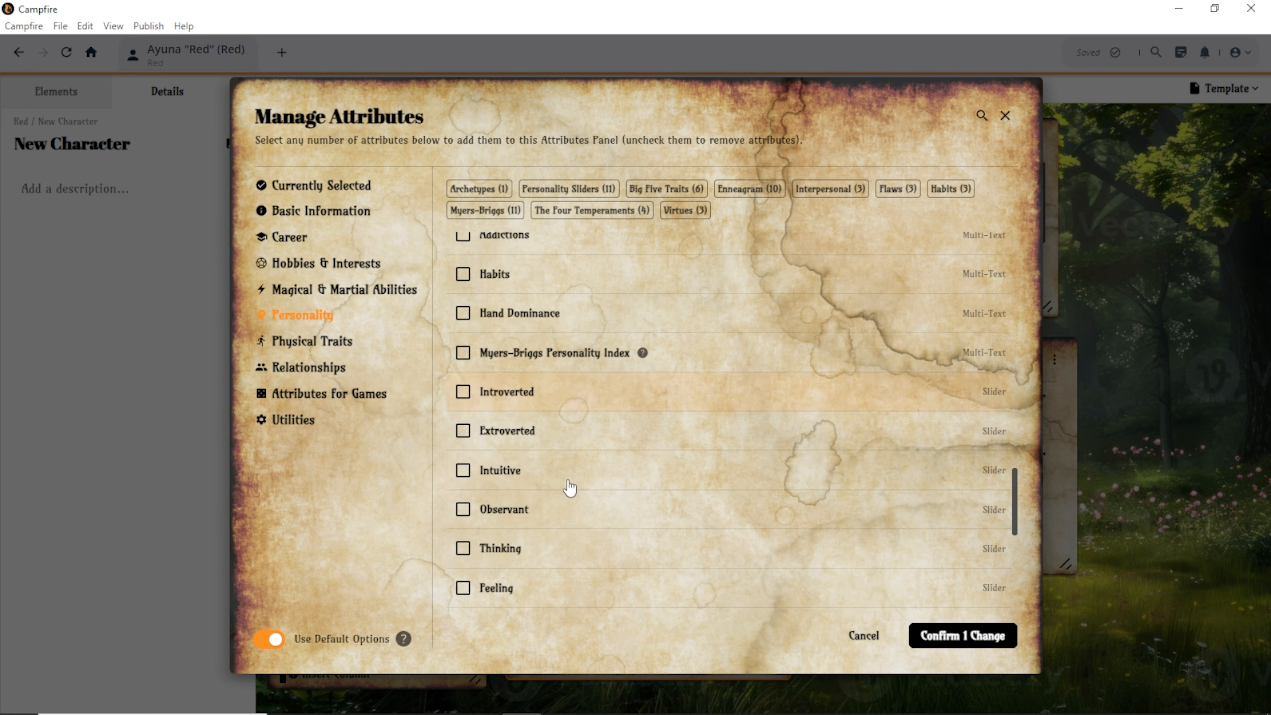
scroll(569, 487, "down", 2)
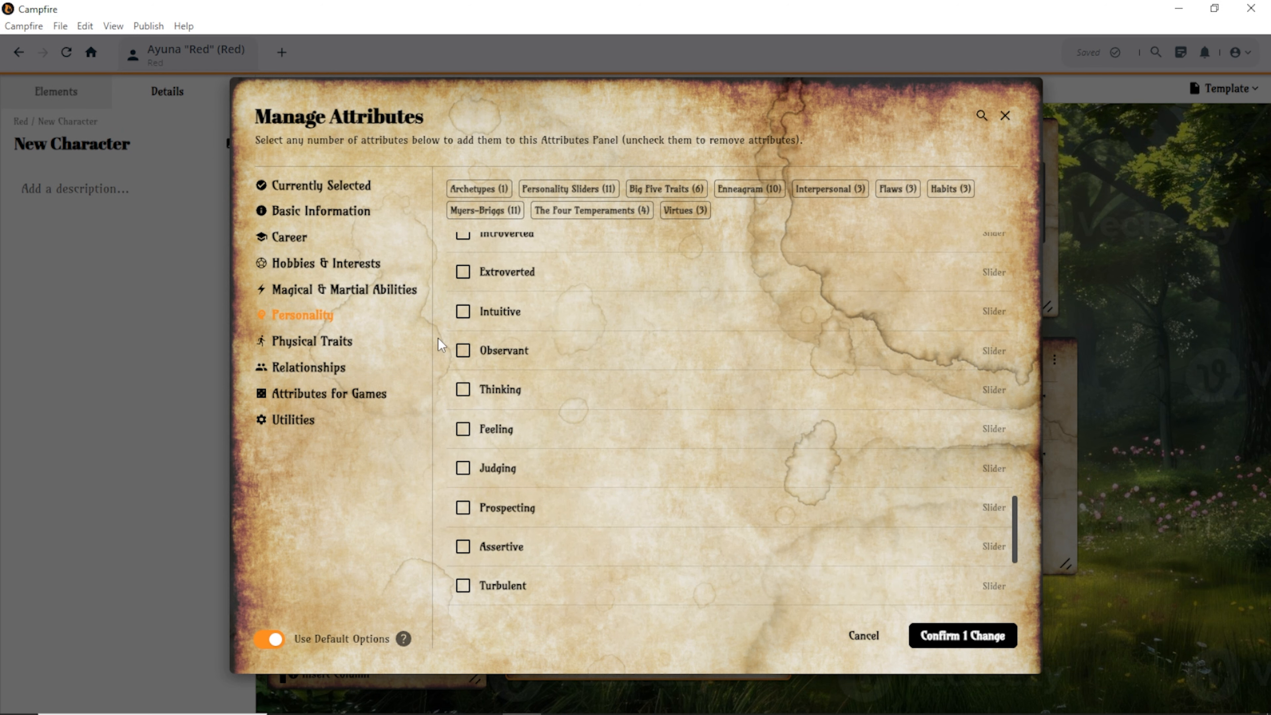
left_click(463, 351)
Select the Thinking attribute as well and apply the chosen Personality attributes to the panel.
scroll(600, 474, "down", 4)
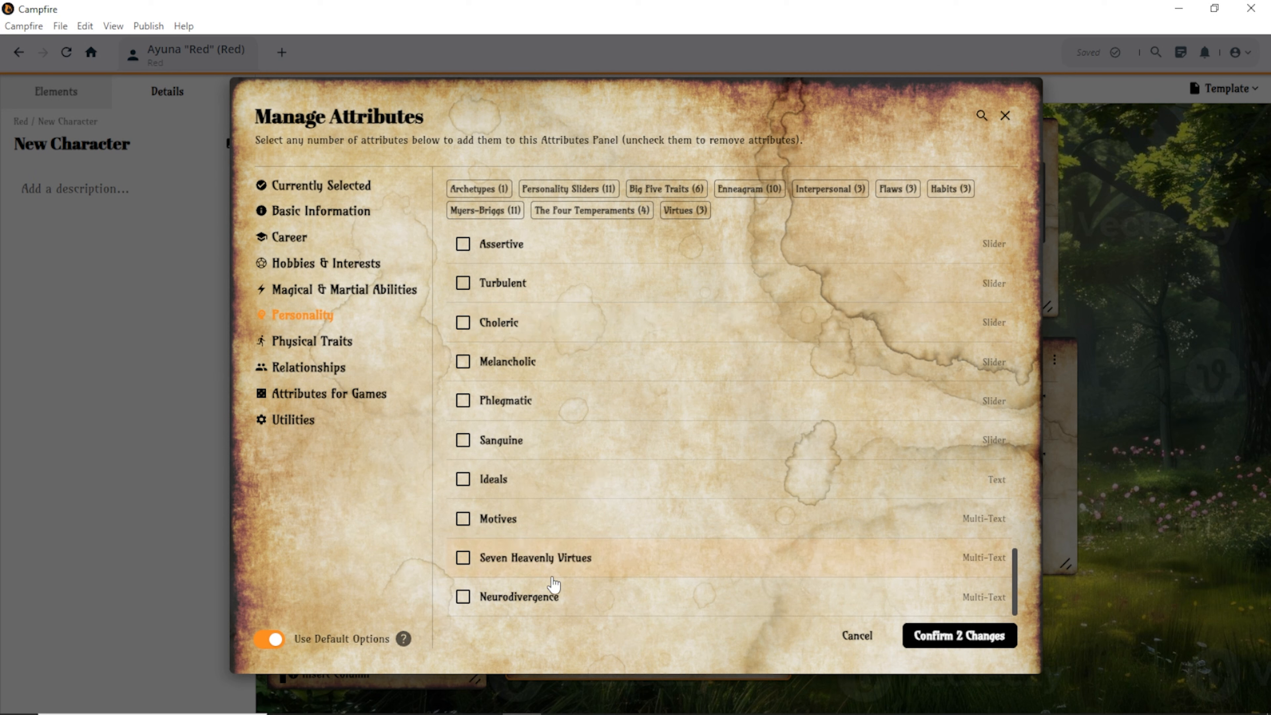
scroll(557, 515, "up", 3)
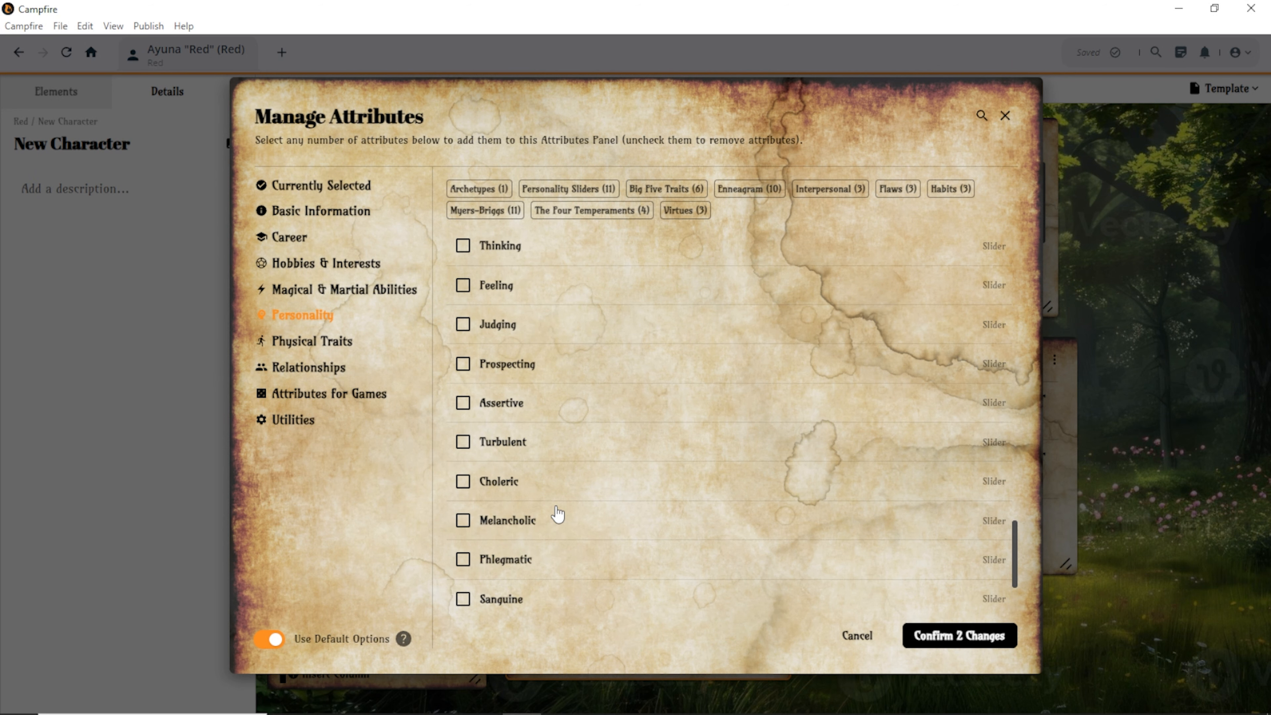
scroll(558, 515, "up", 2)
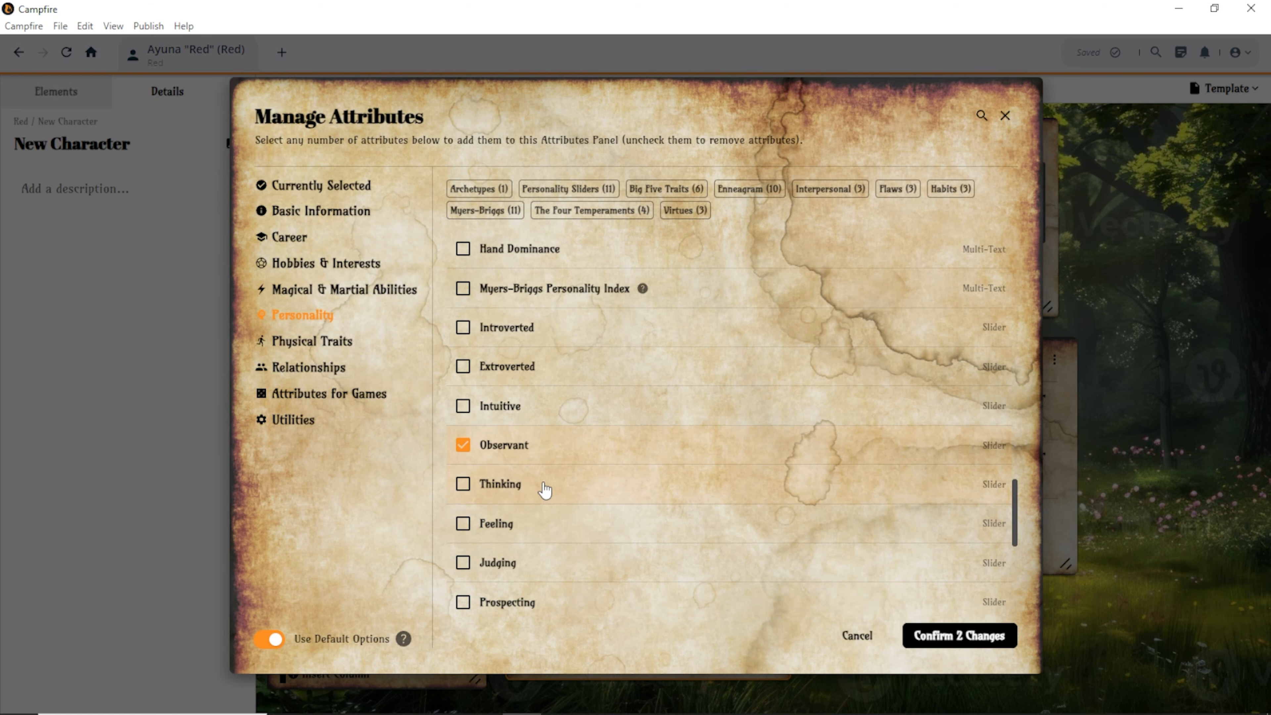
left_click(545, 490)
left_click(944, 646)
Move the attributes panel up over the list and image panels and enlarge it so several attributes fit.
scroll(644, 556, "down", 2)
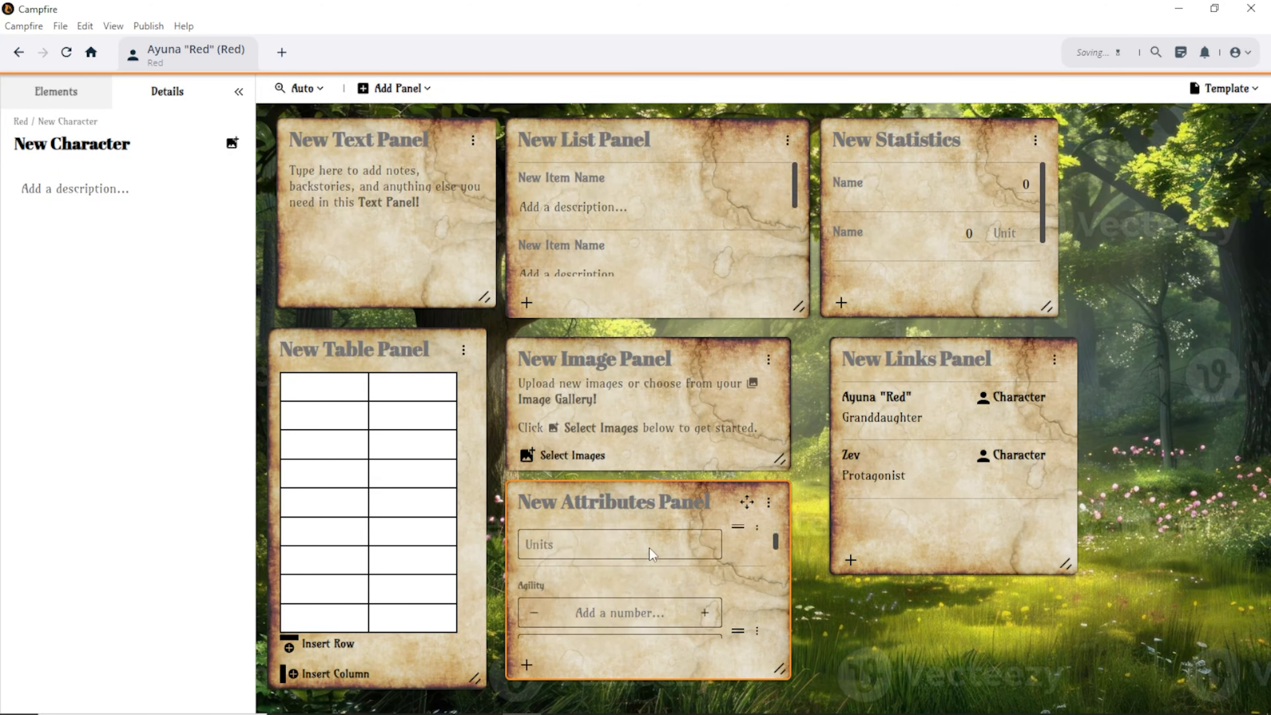
scroll(645, 556, "down", 2)
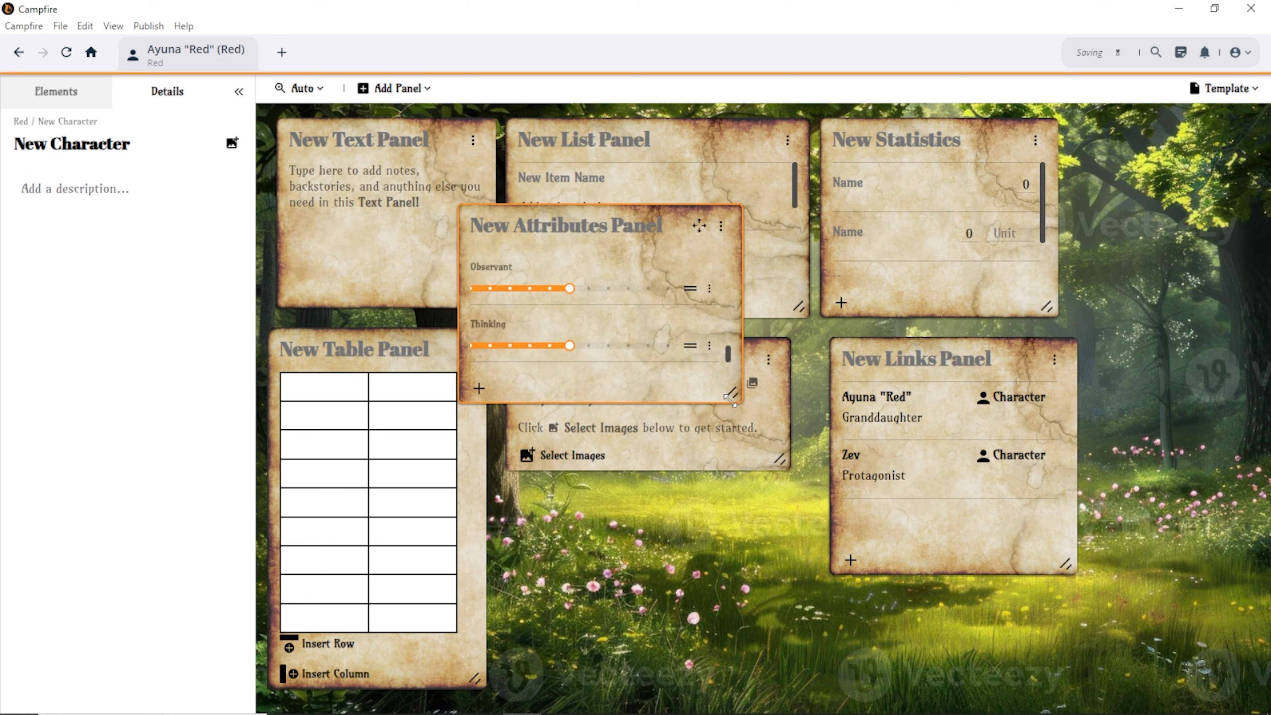
left_click_drag(732, 392, 810, 607)
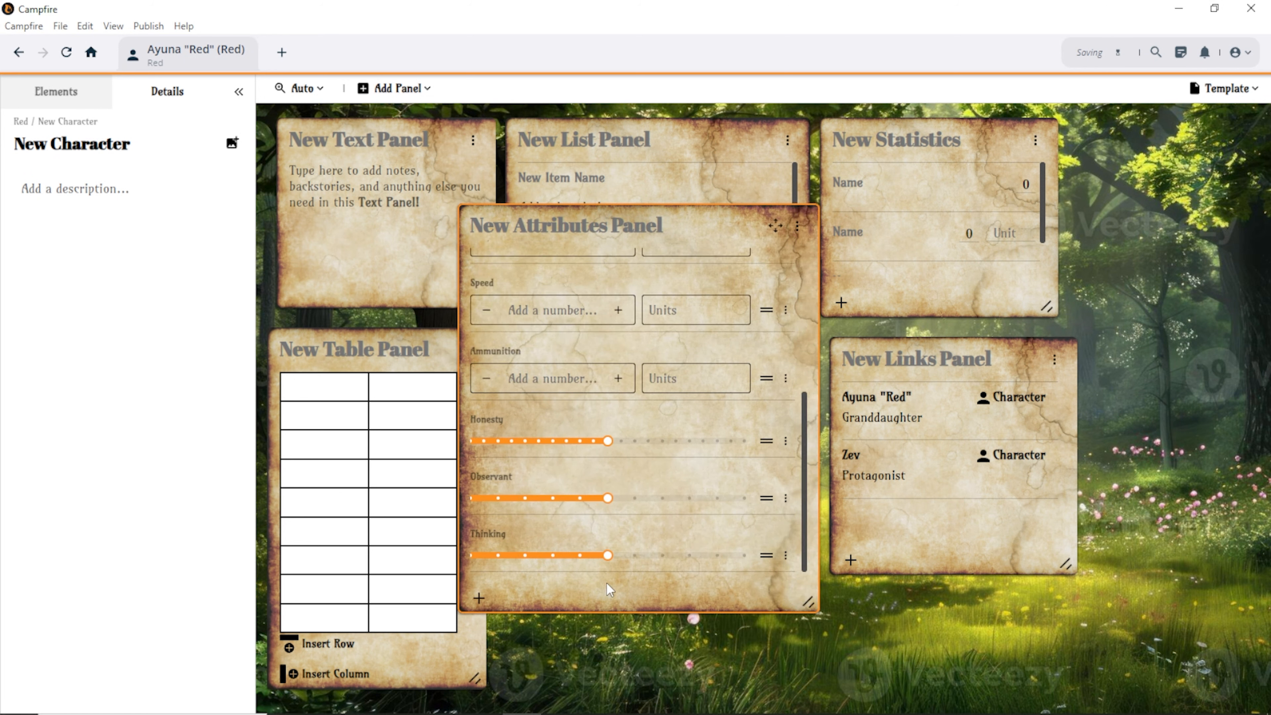
Raise the Honesty and Thinking sliders, lower Observant, and shrink the attributes panel into the space below the image panel.
left_click_drag(609, 441, 486, 449)
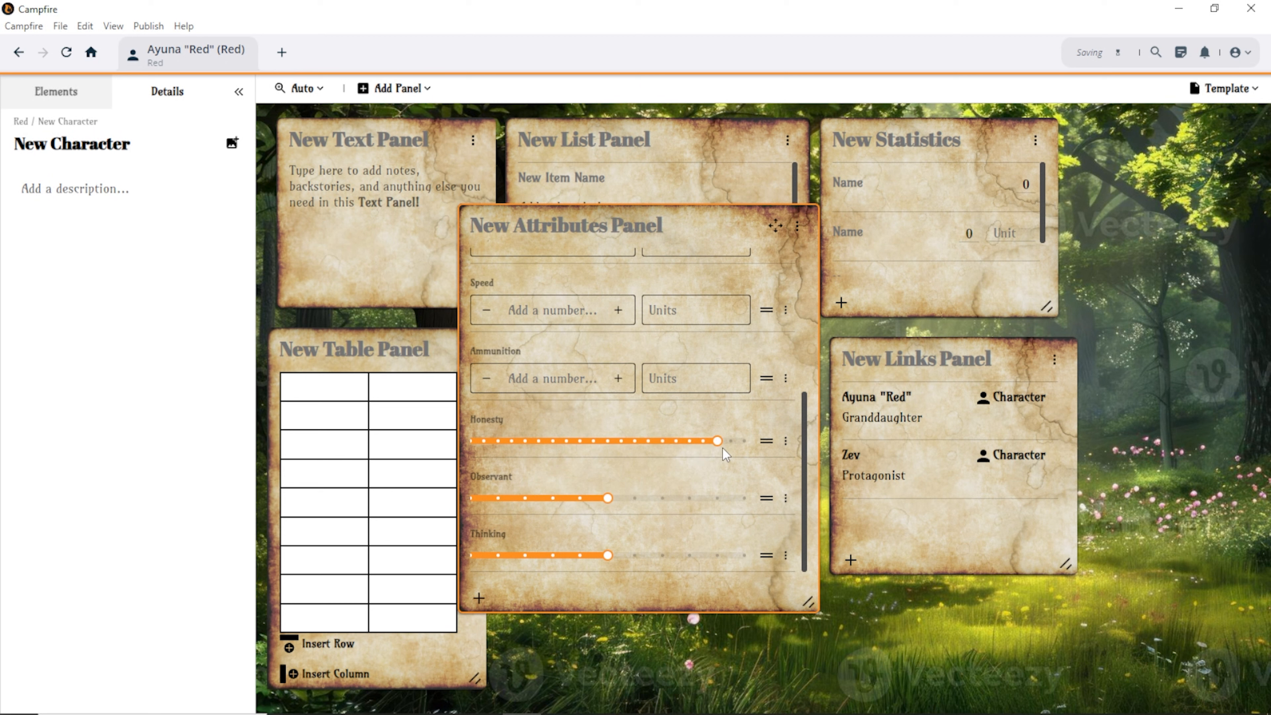
left_click_drag(605, 497, 515, 503)
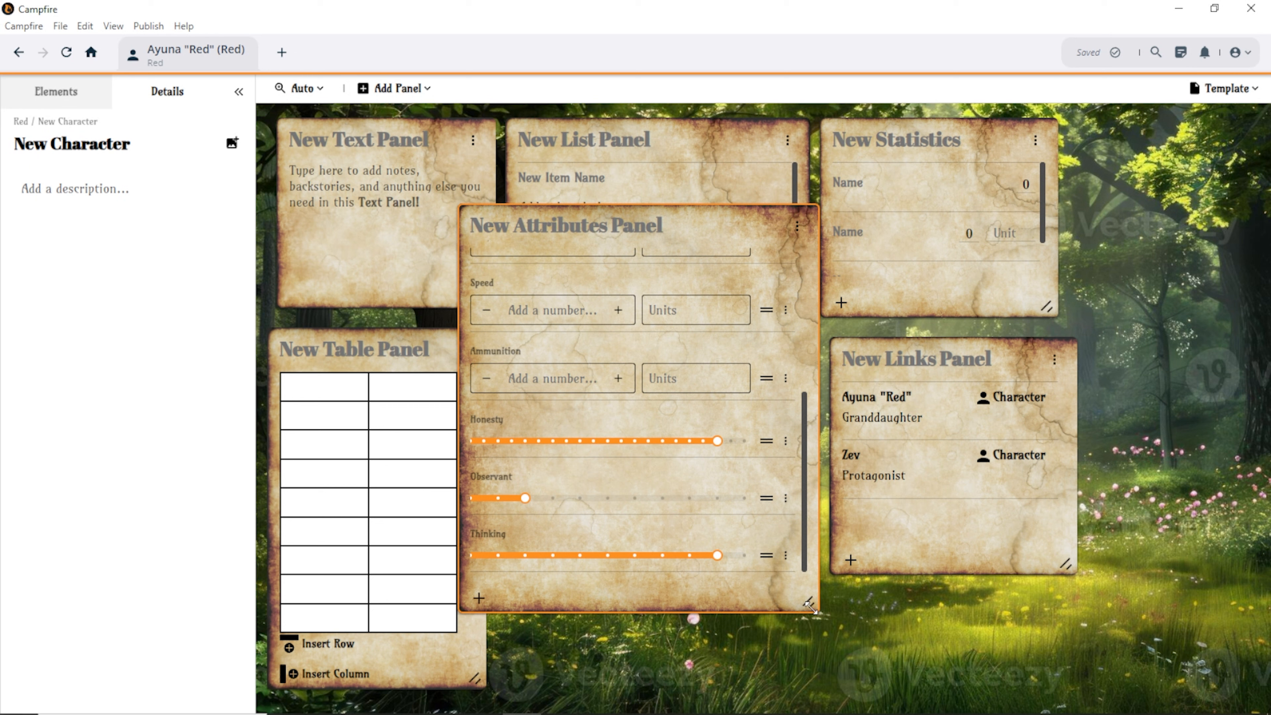
left_click_drag(809, 603, 703, 453)
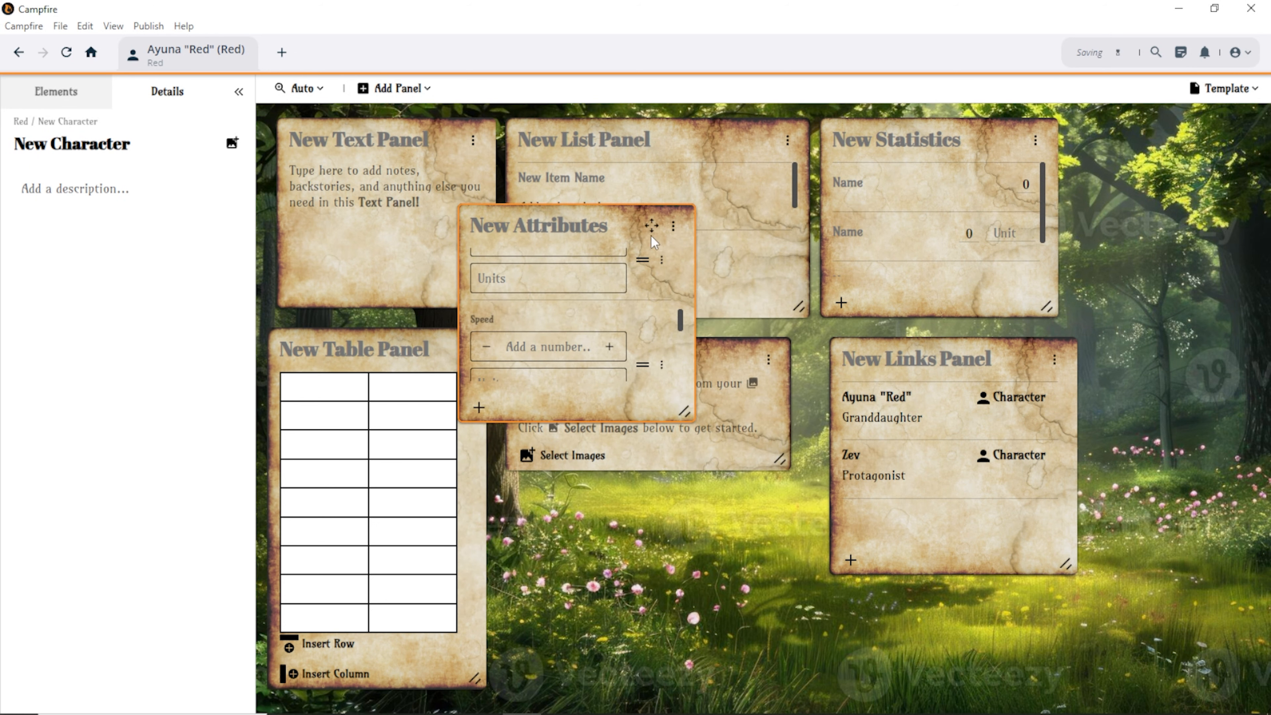
left_click_drag(660, 226, 667, 370)
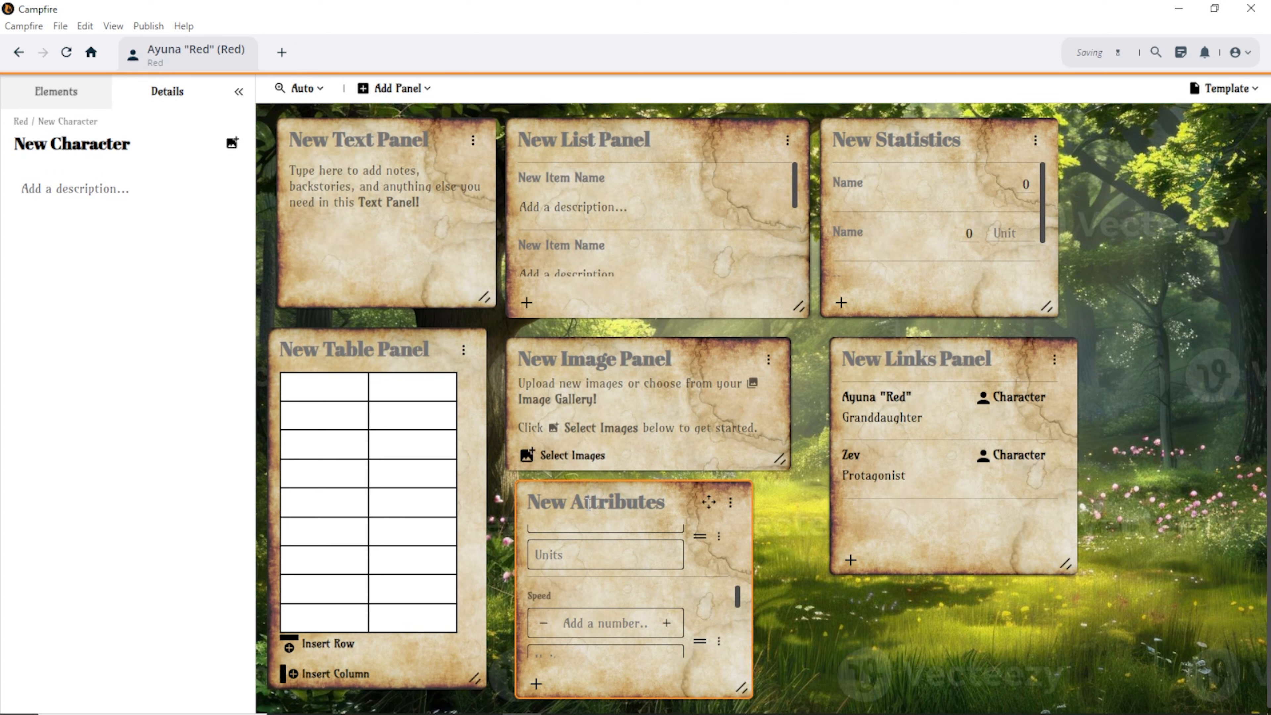
Enter "Type anything I want" as the body text of the text panel.
left_click(361, 186)
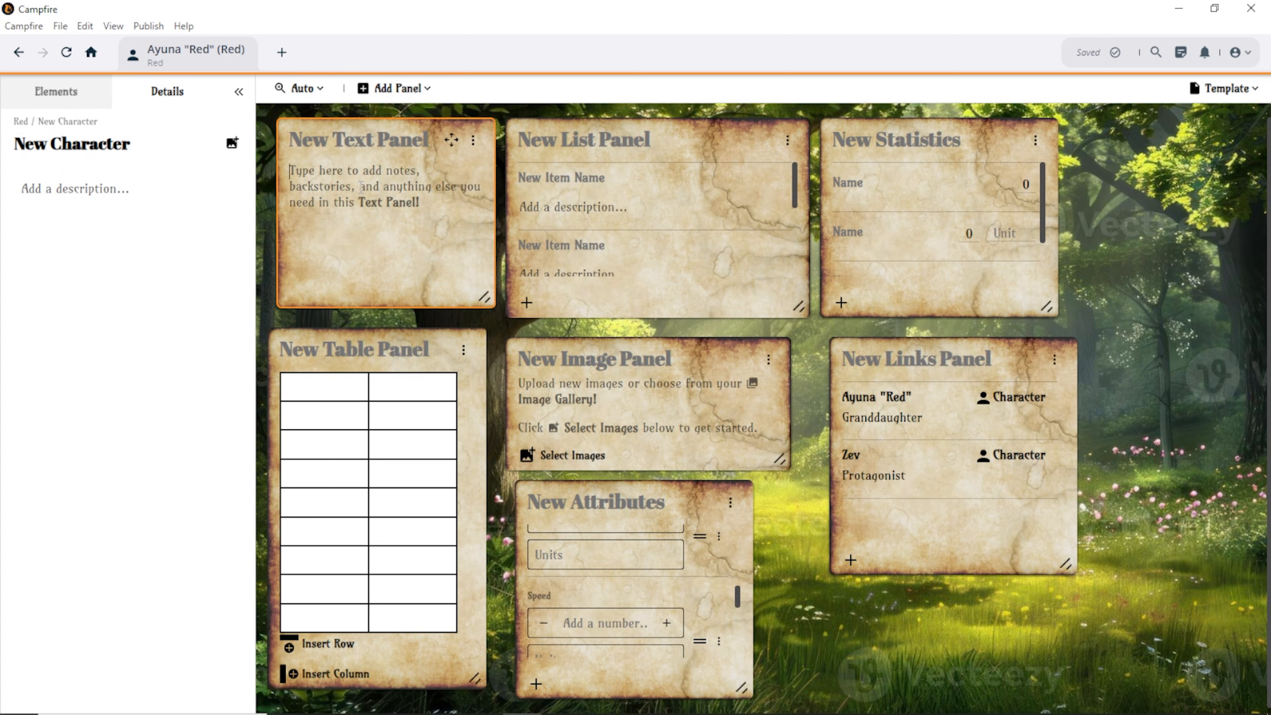
type("Type anyt")
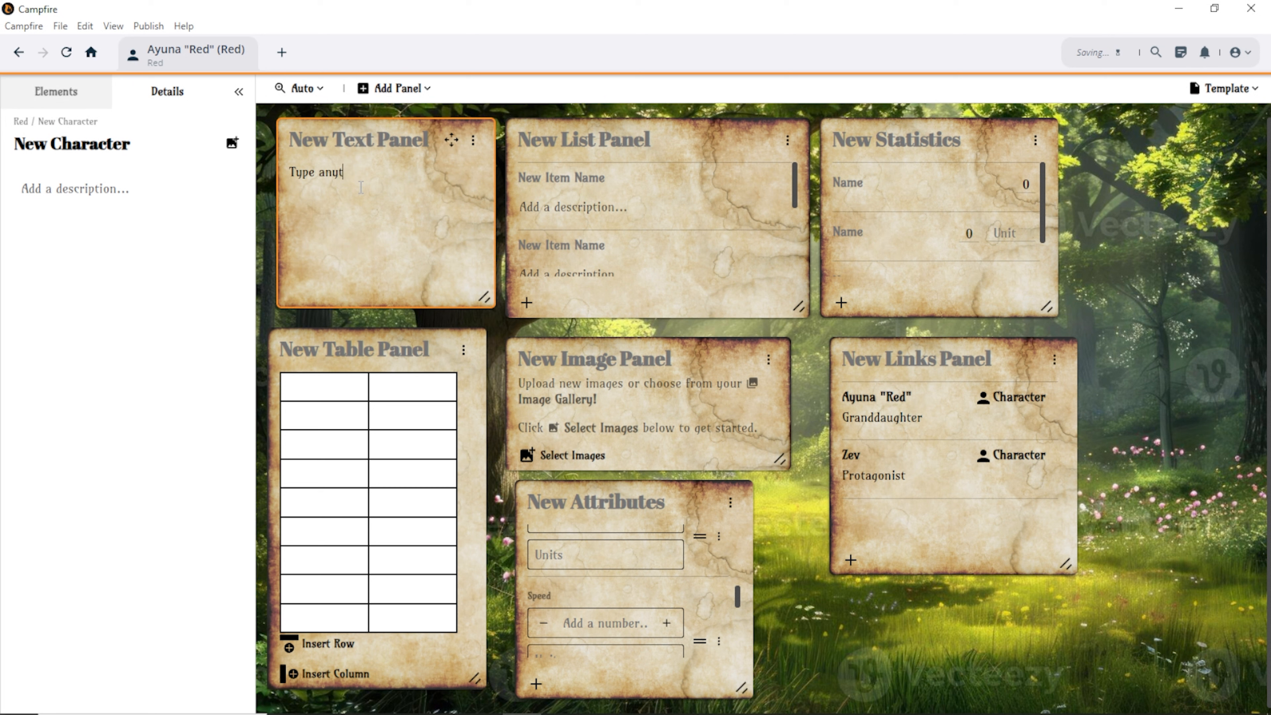
type("hing I want")
Name the first item of the list panel "Potions" and describe it as "Cure wounds".
left_click(600, 173)
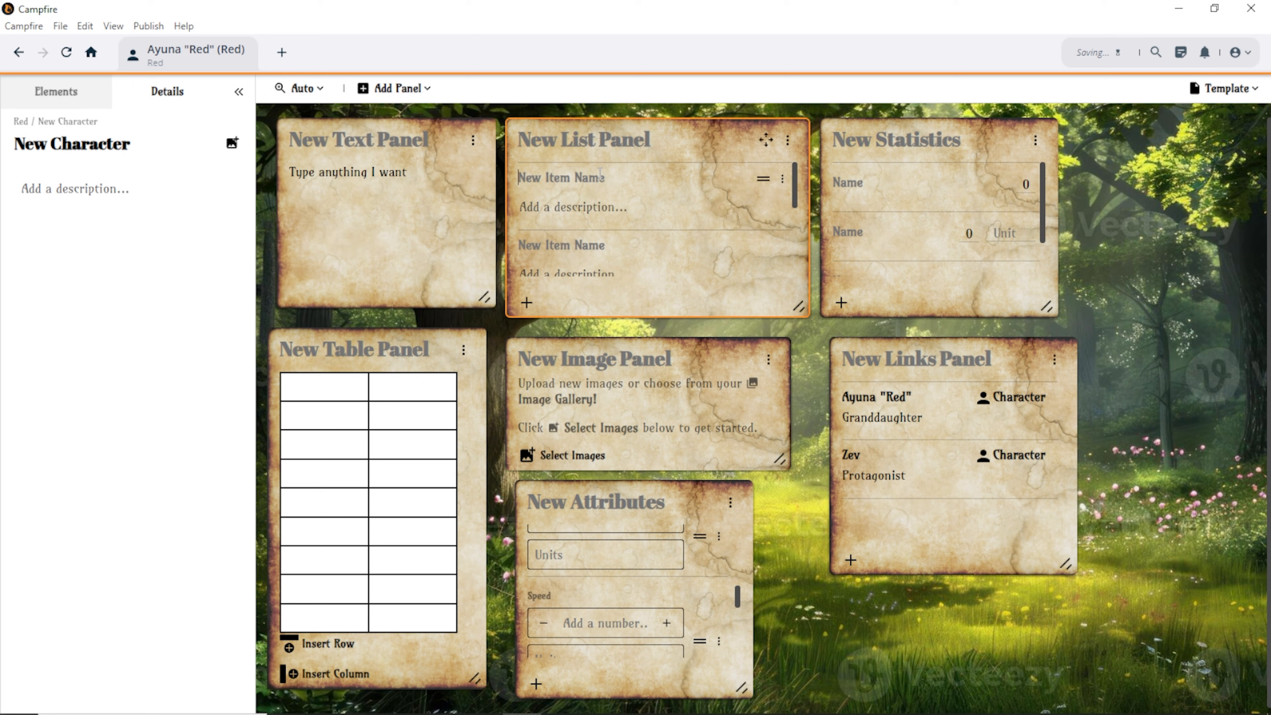
type("Potionas")
key("BackSpace")
key("BackSpace")
type("s")
type("C")
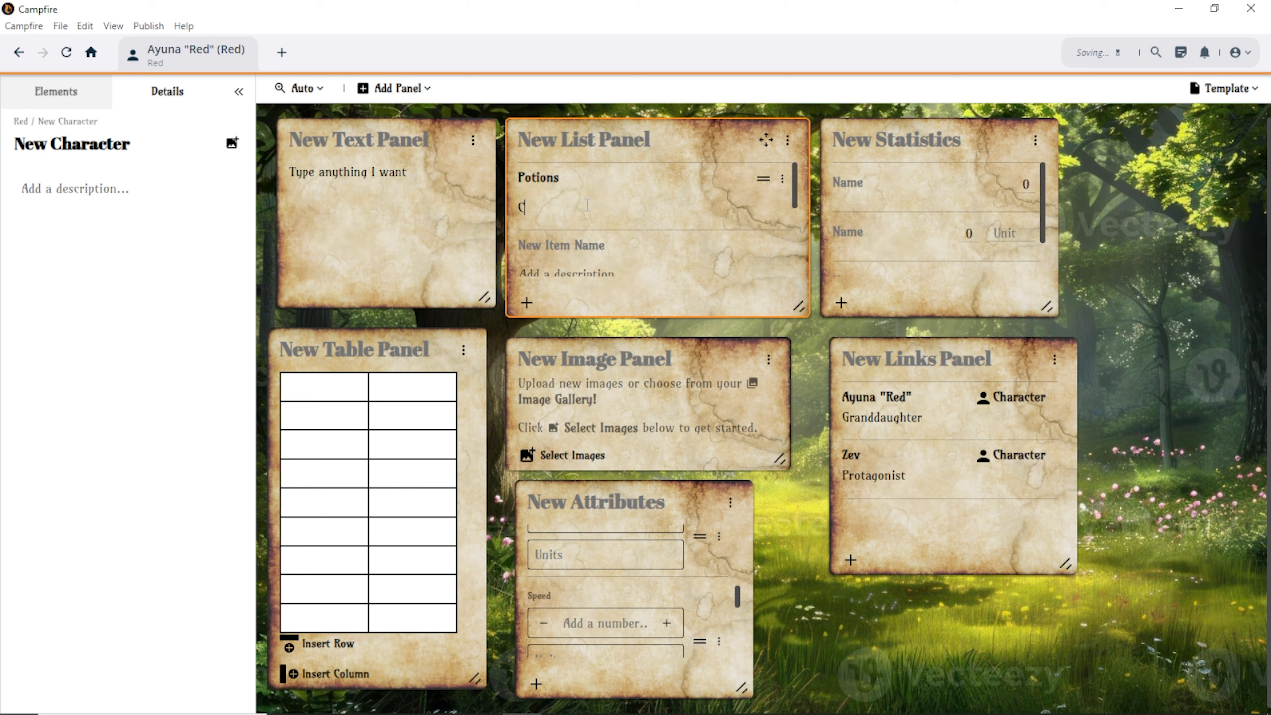
type("ure wounds")
Name the first stat in the statistics panel "Strength" and set its value to 3.
left_click(891, 184)
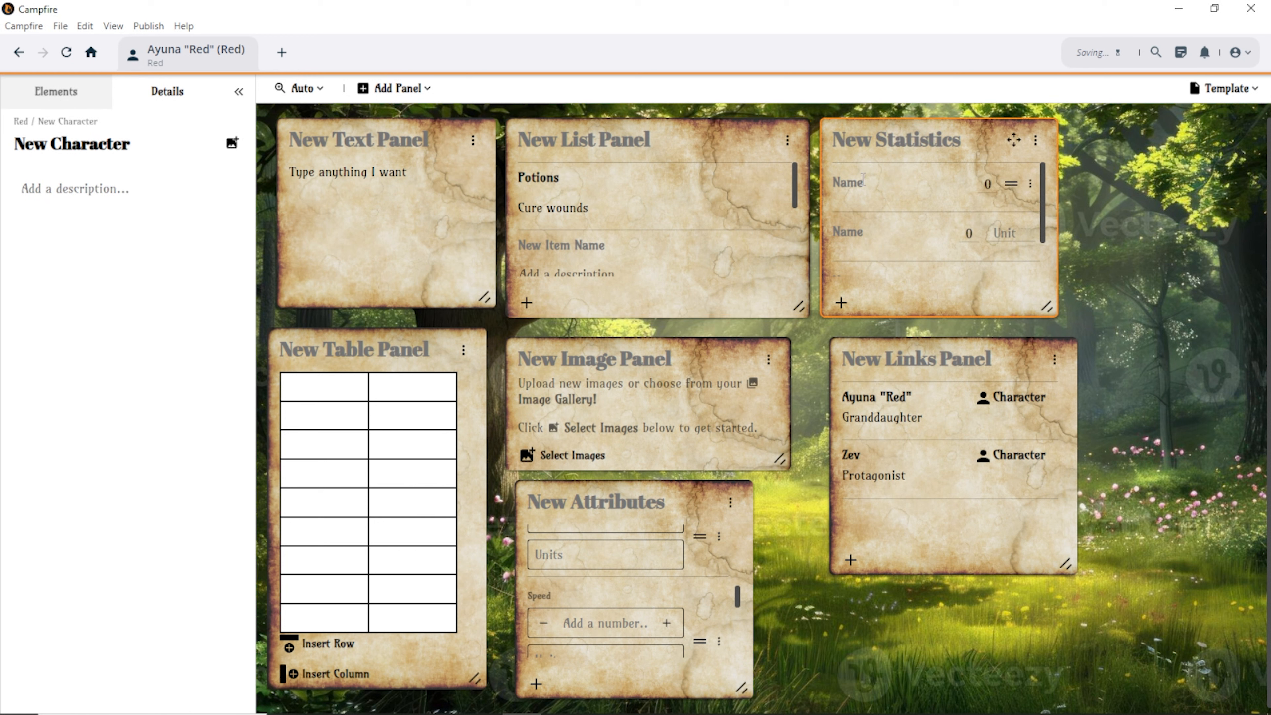
type("Strenghth")
key("BackSpace")
key("BackSpace")
key("BackSpace")
type("th")
left_click(987, 183)
type("+")
type("3")
left_click(919, 235)
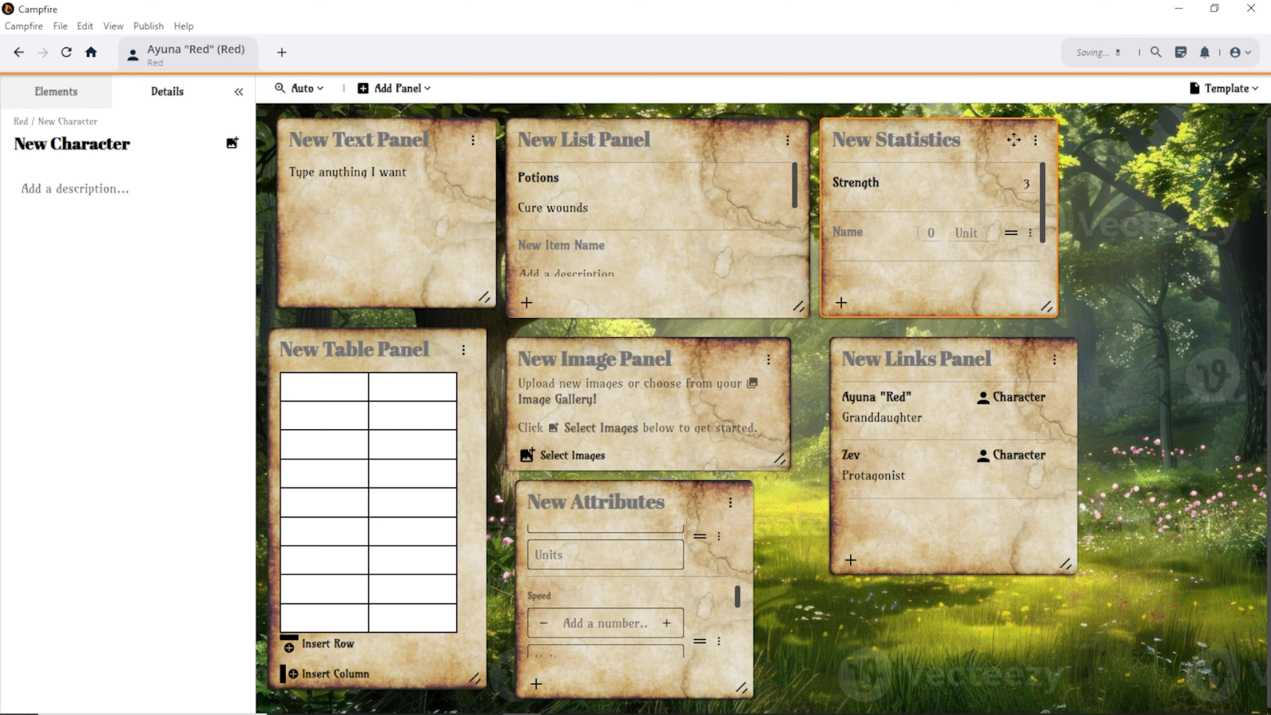
left_click(609, 556)
Enter "Animal Handling: +2" in the first cell of the table panel.
left_click(371, 399)
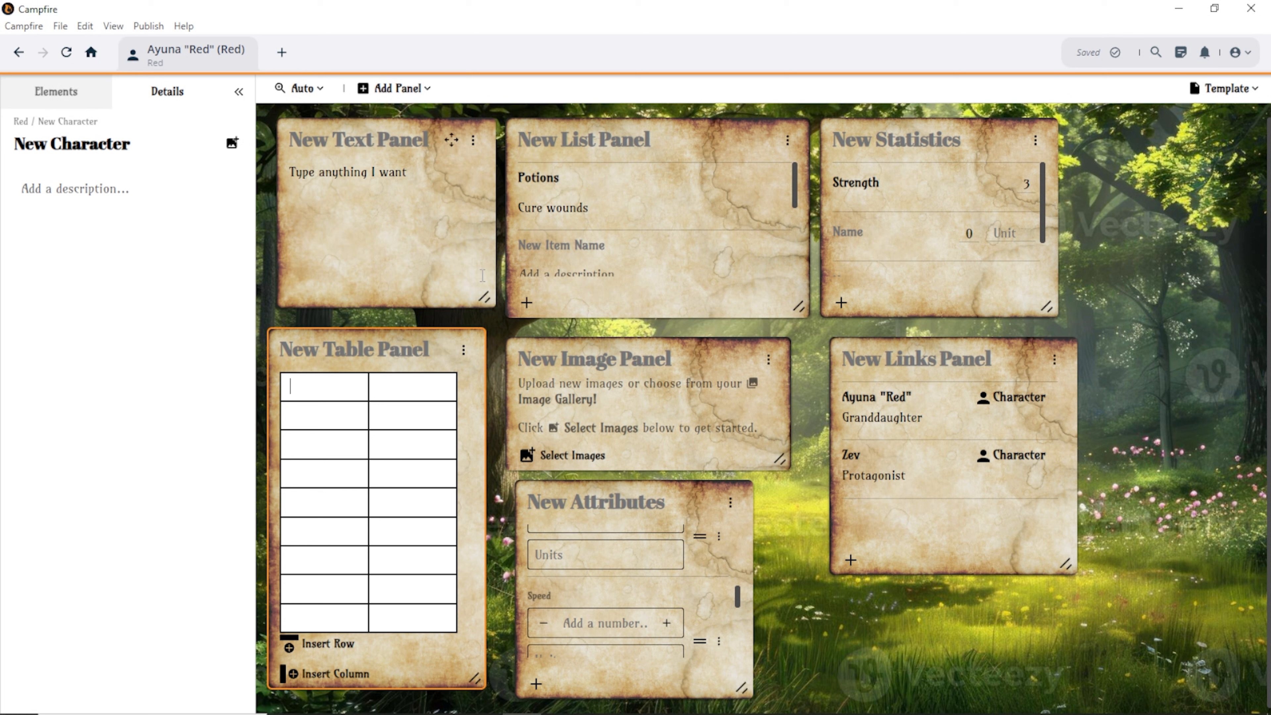
type("Animal Handli")
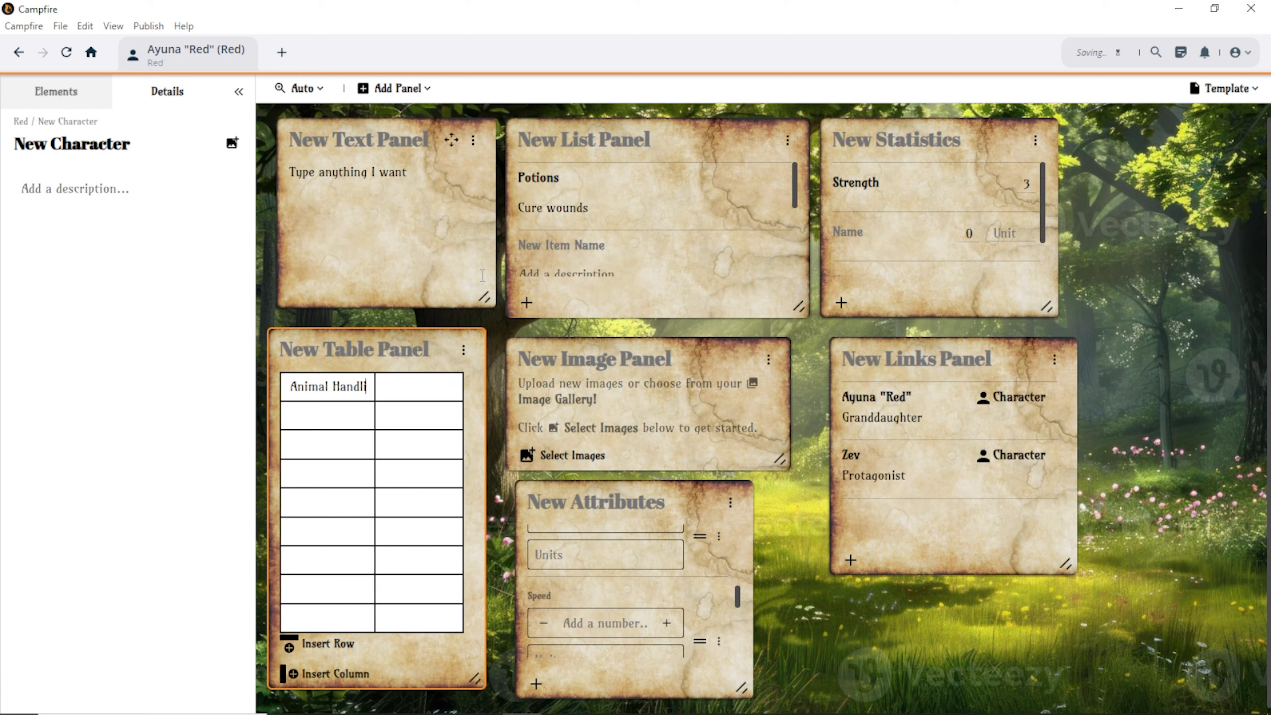
type("ng:")
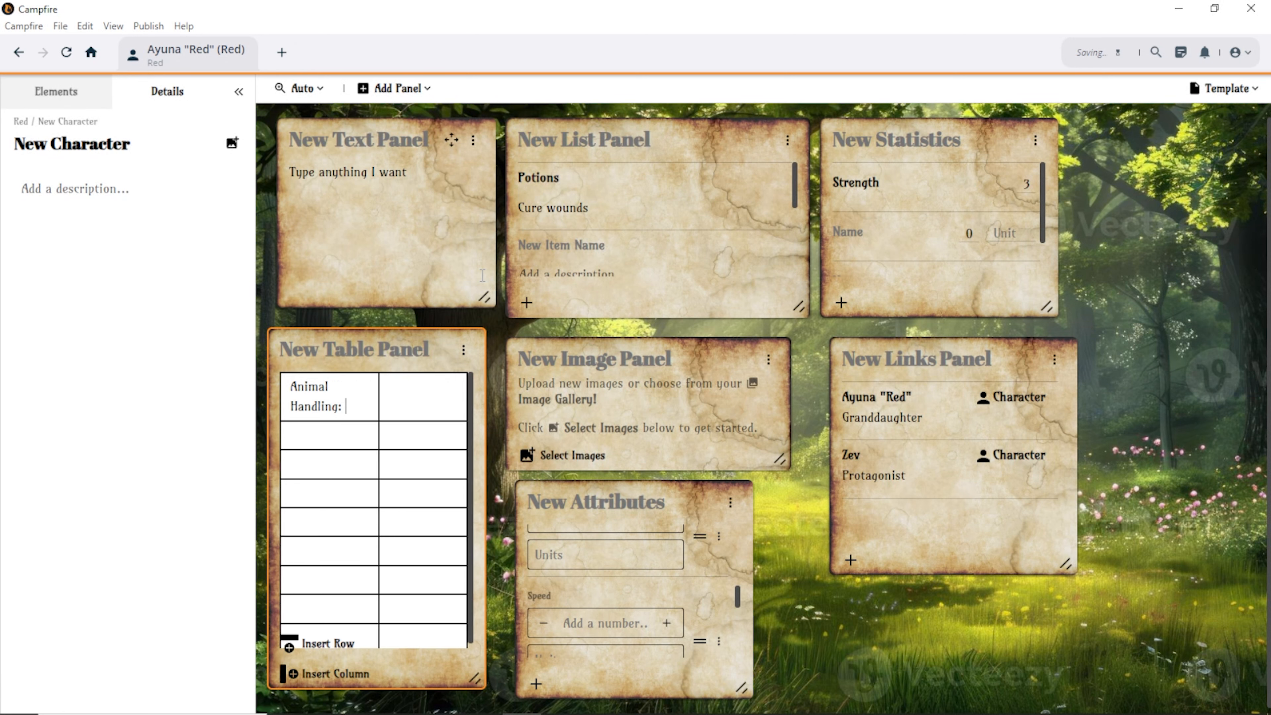
type(" +2")
Title the table panel "Skills".
left_click(369, 352)
type("Skils")
key("BackSpace")
type("ls")
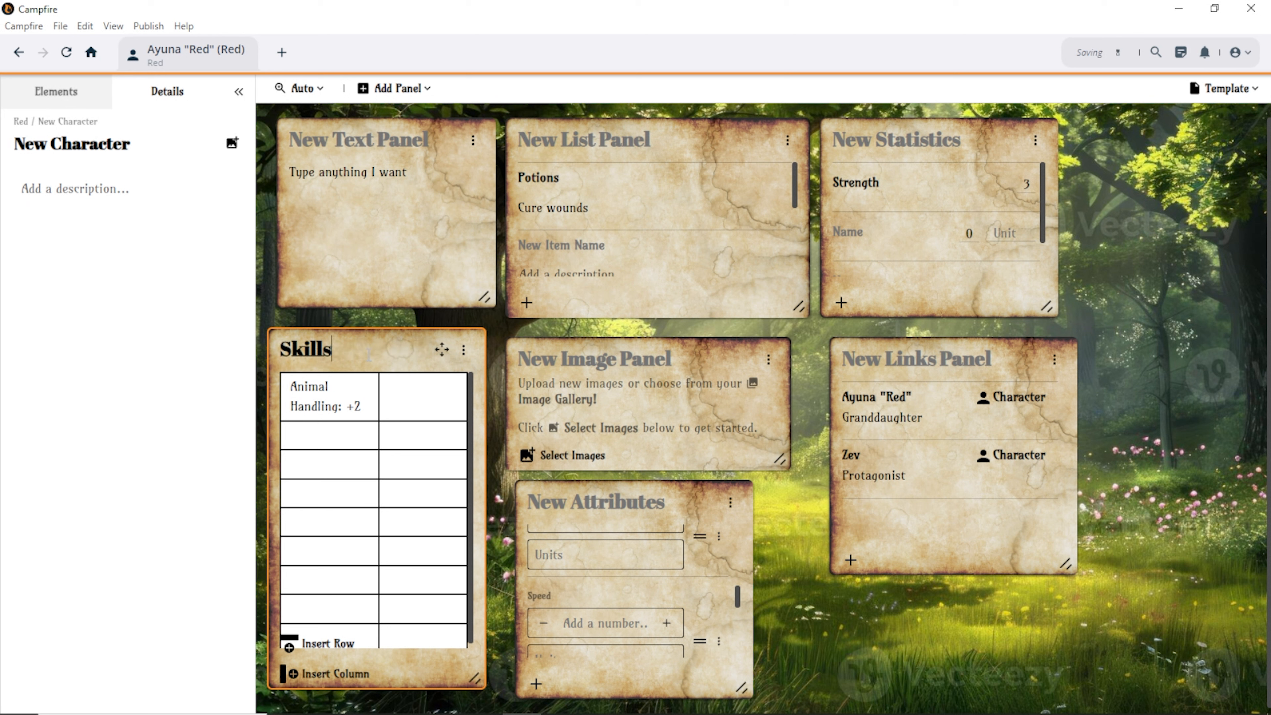
left_click(590, 361)
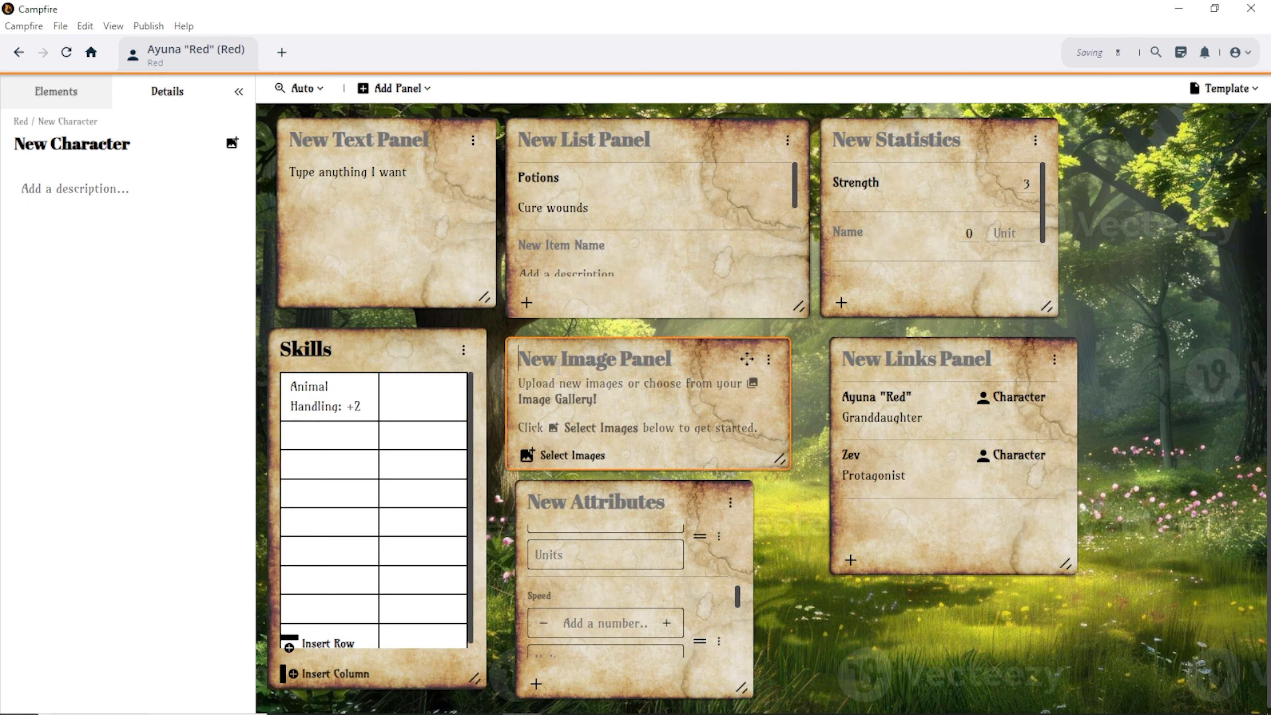
left_click(596, 510)
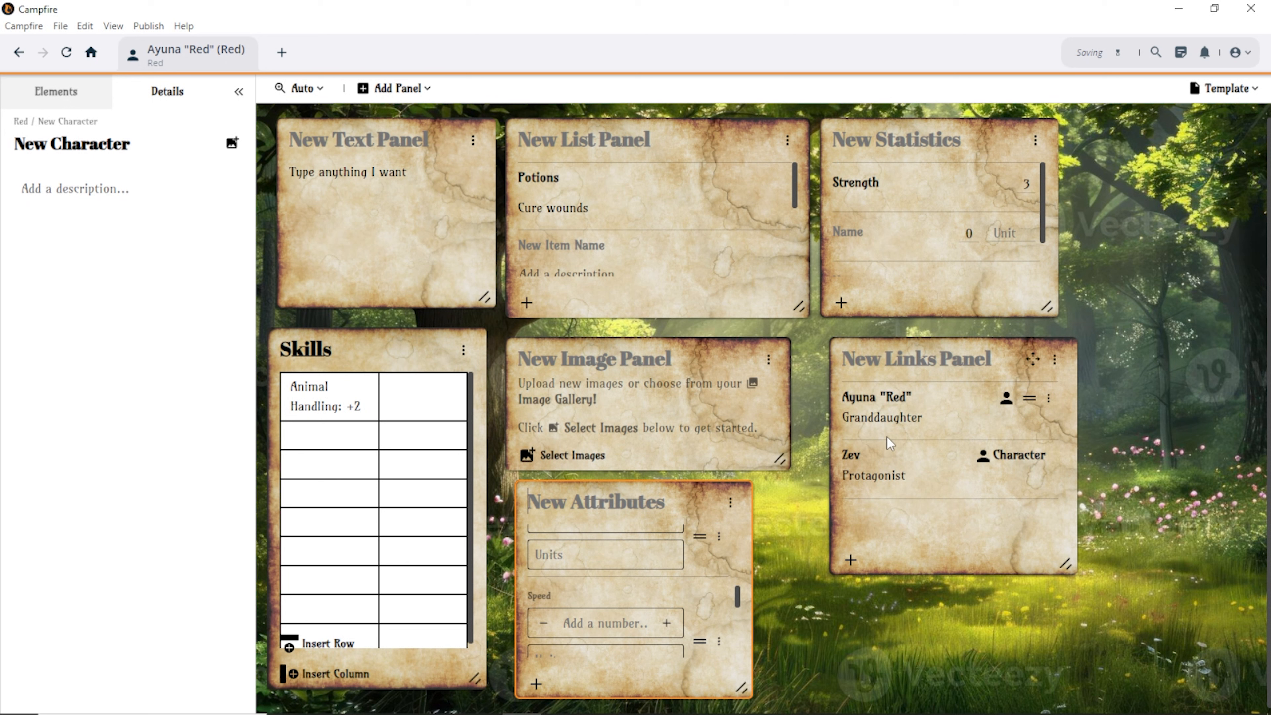
left_click(877, 460)
left_click(878, 244)
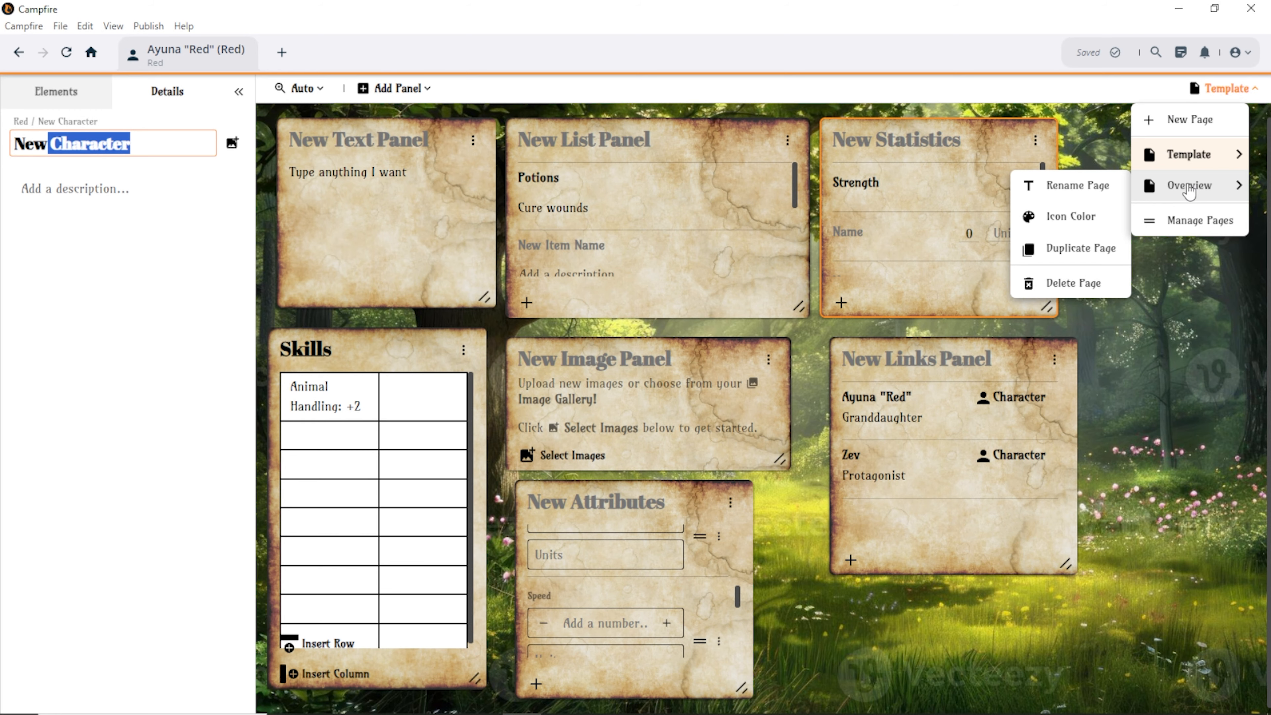
Switch to the character's Overview page and look through its default panels.
left_click(1181, 185)
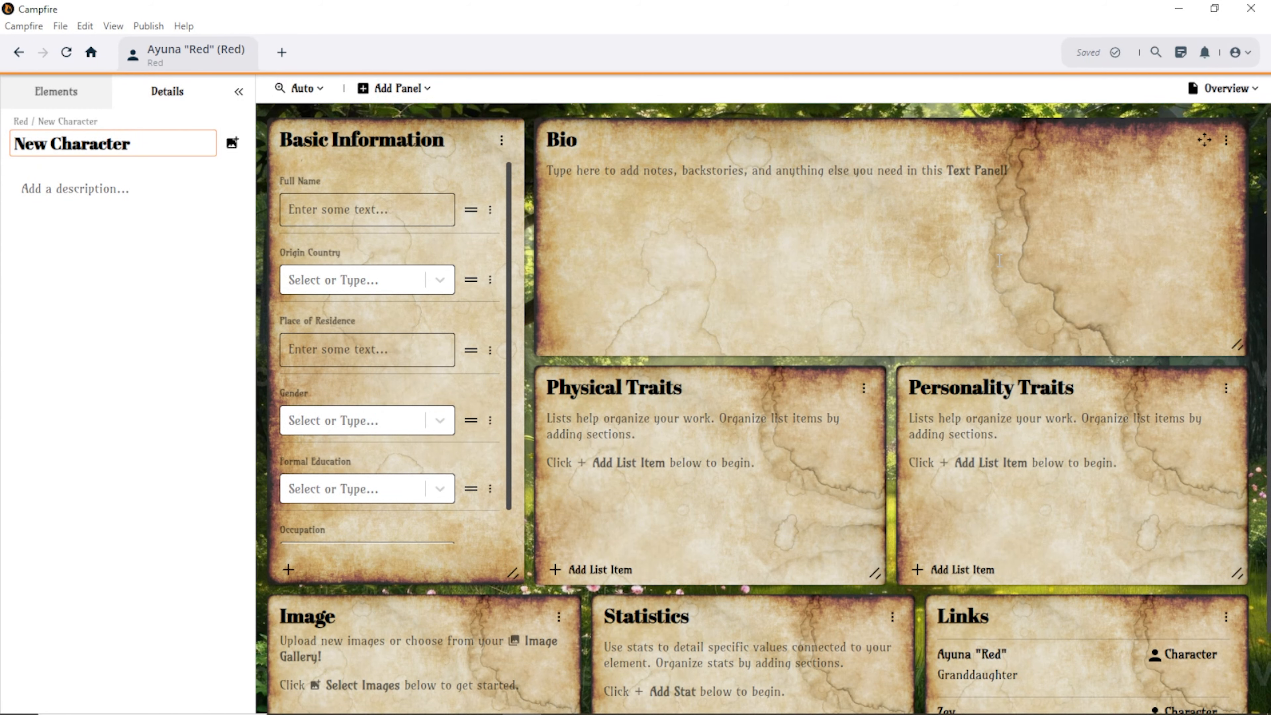
scroll(501, 273, "down", 2)
scroll(377, 279, "up", 2)
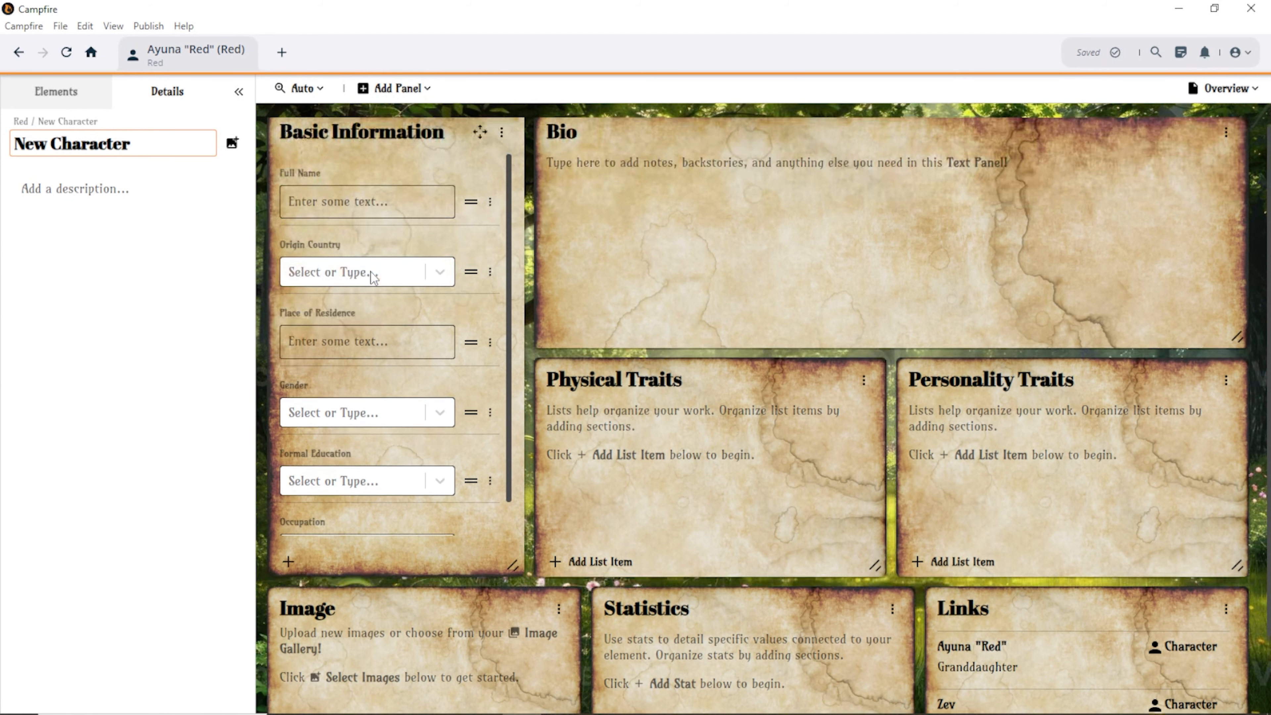
scroll(361, 200, "down", 1)
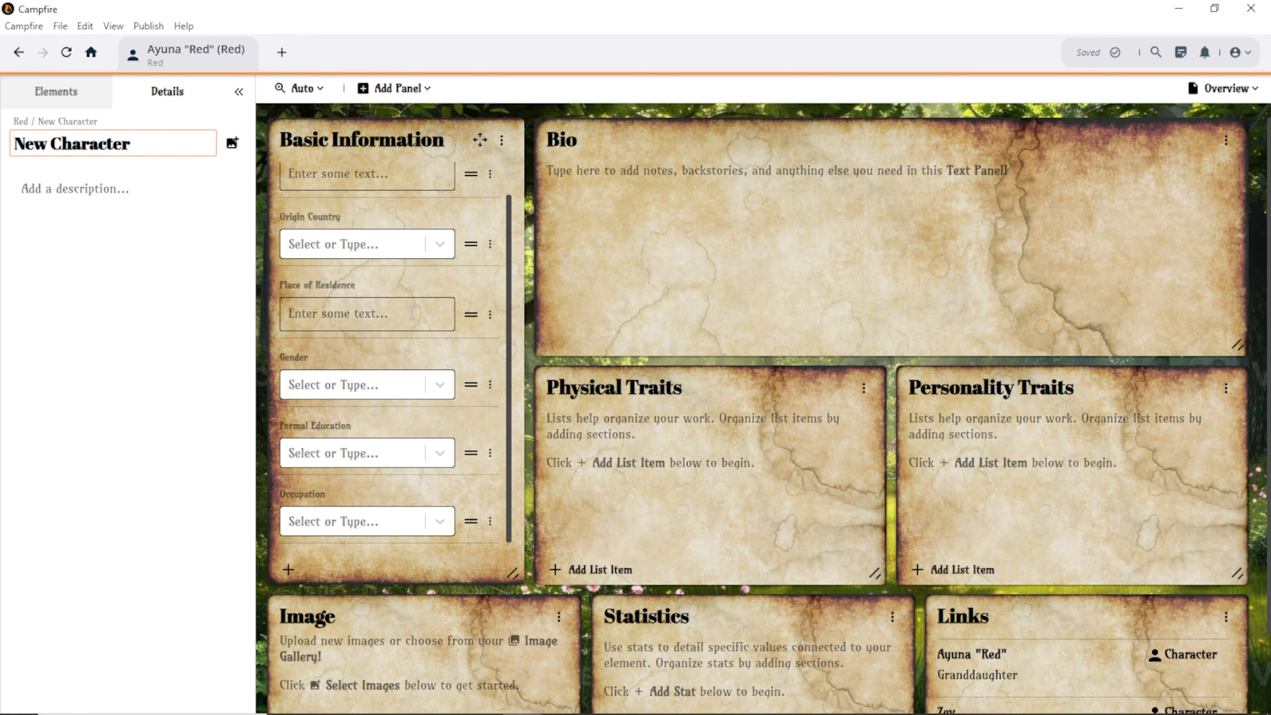
scroll(741, 374, "down", 2)
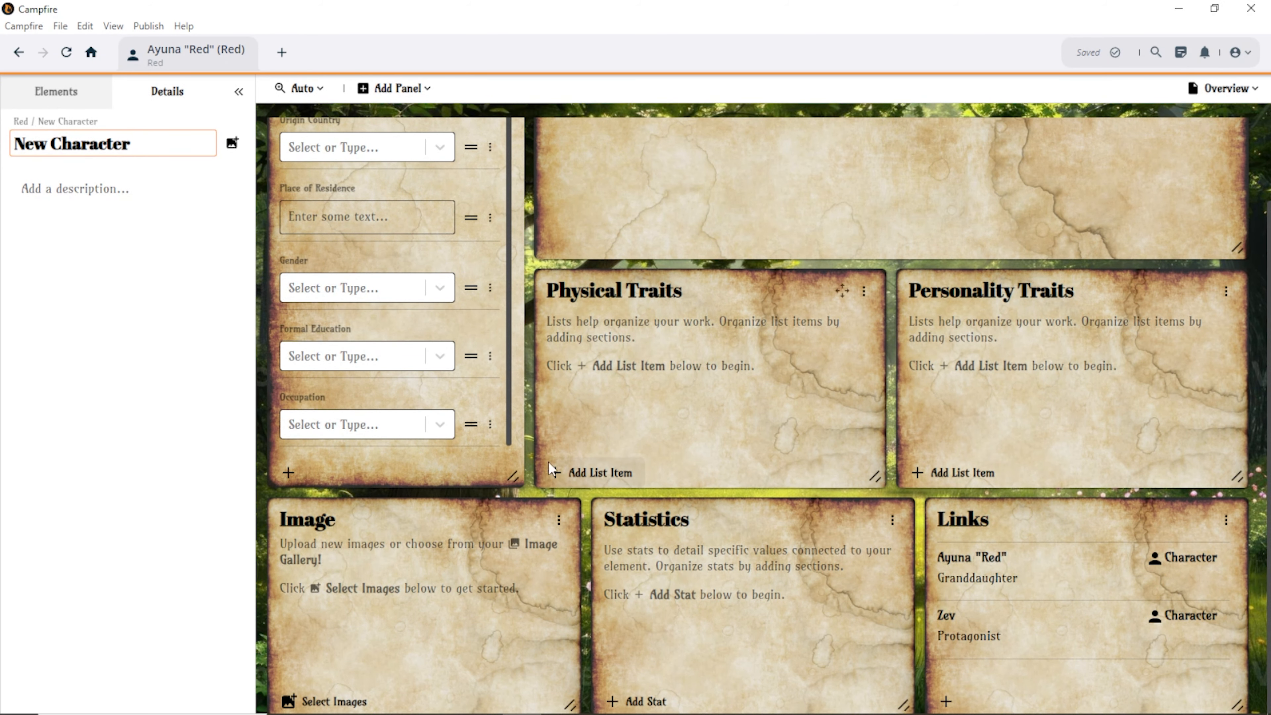
scroll(548, 462, "up", 2)
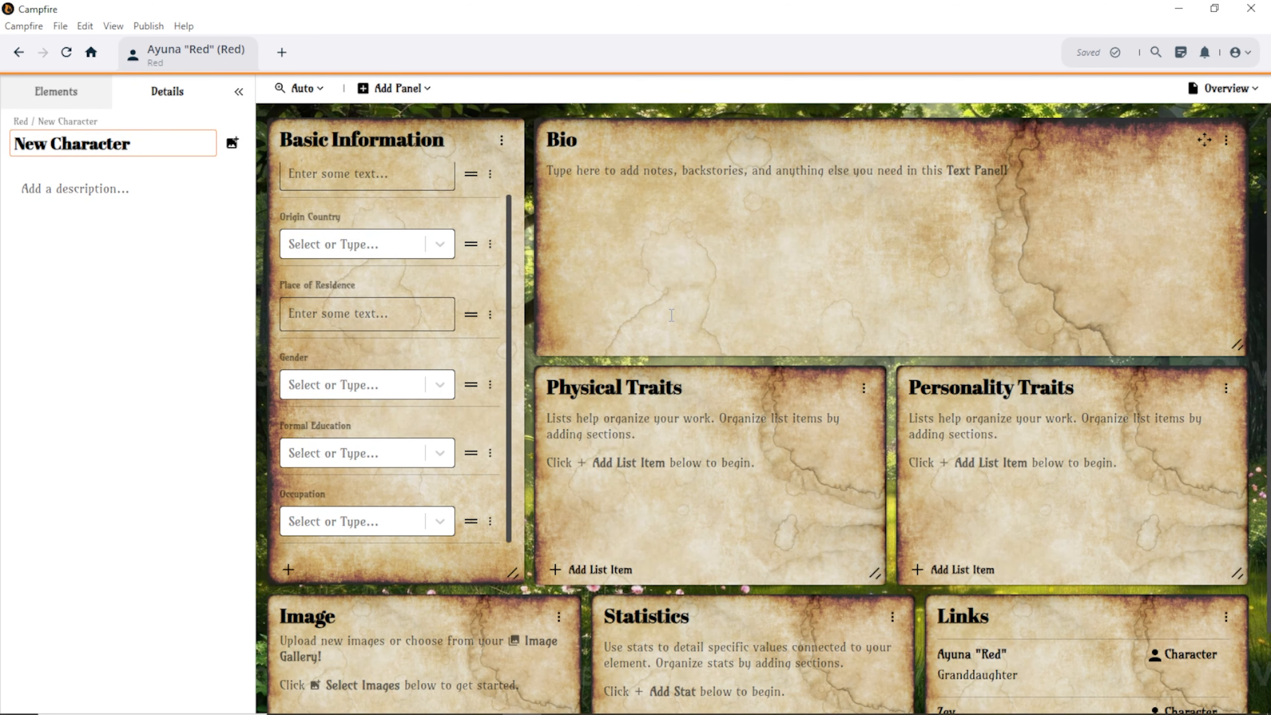
scroll(672, 314, "down", 2)
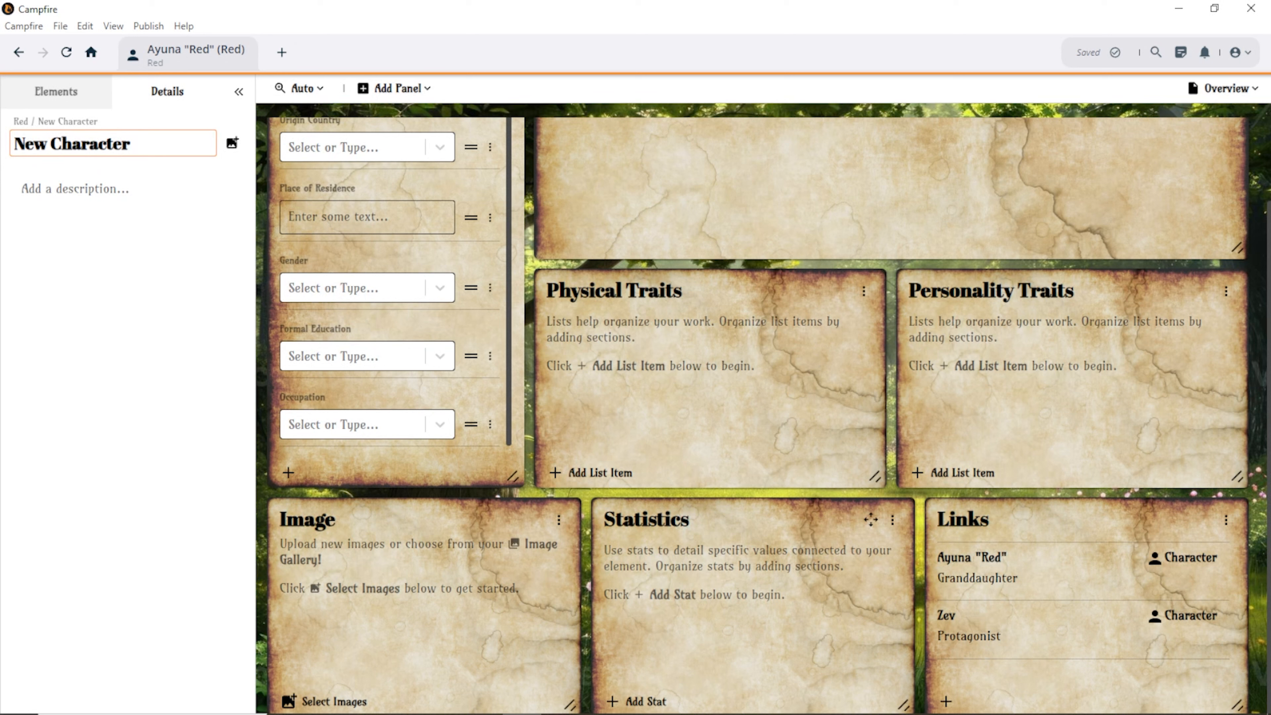
Look over the Statistics panel's options and delete that panel from the Overview page.
left_click(893, 520)
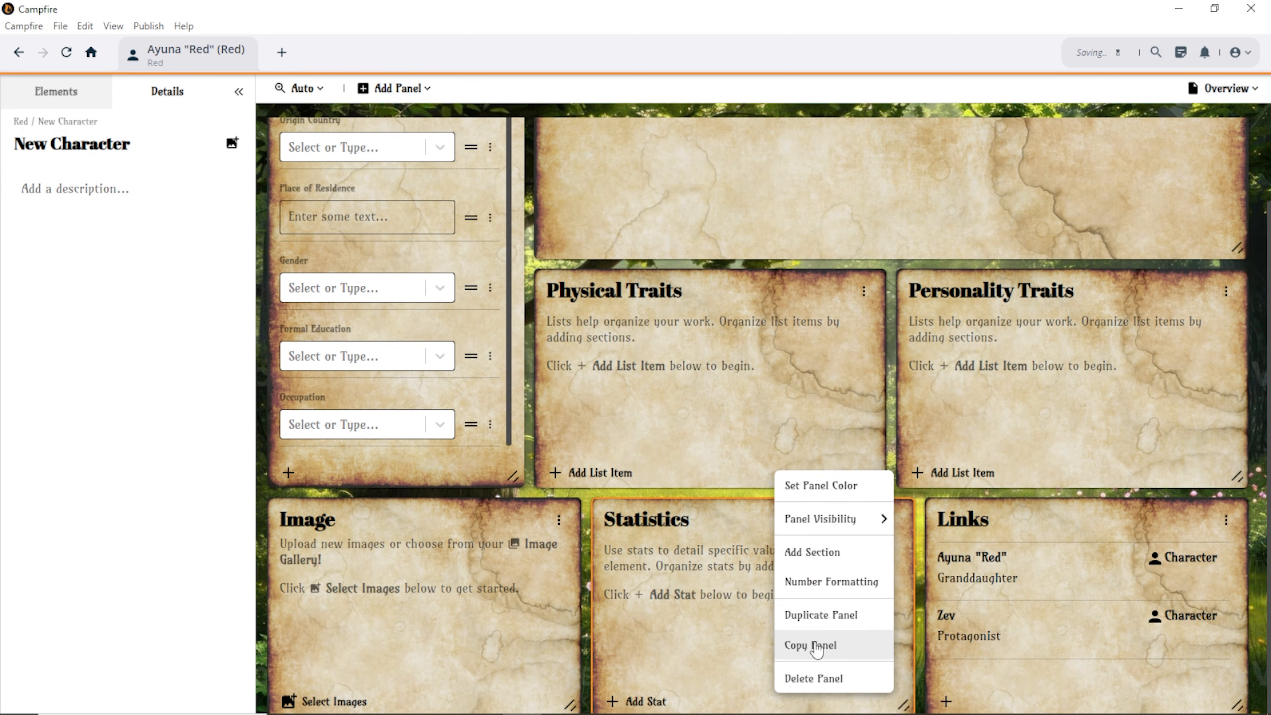
left_click(677, 592)
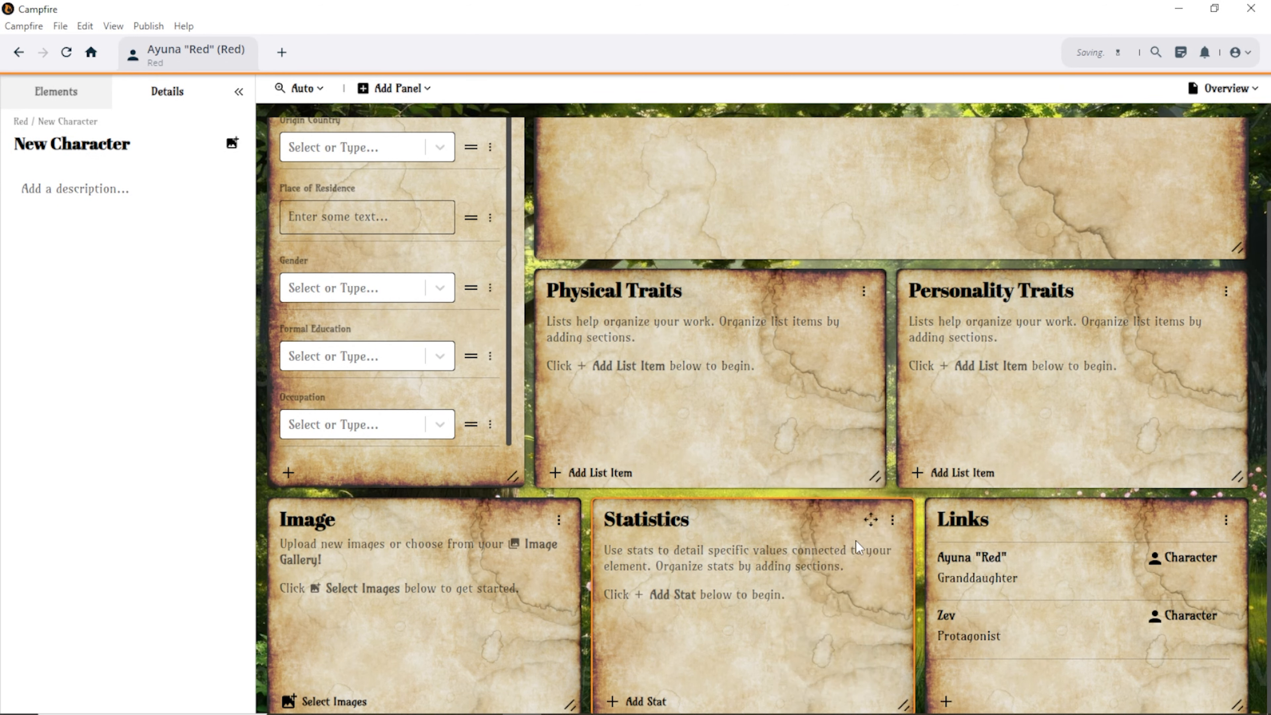
left_click(892, 524)
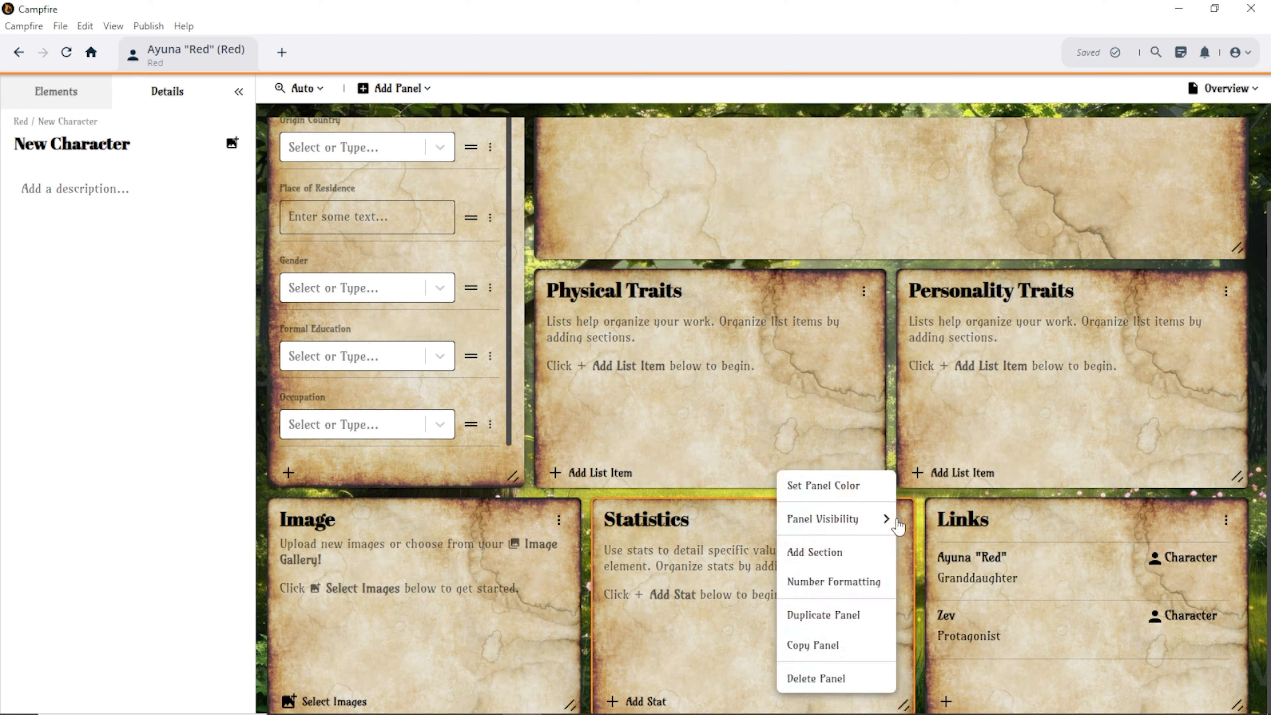
left_click(816, 677)
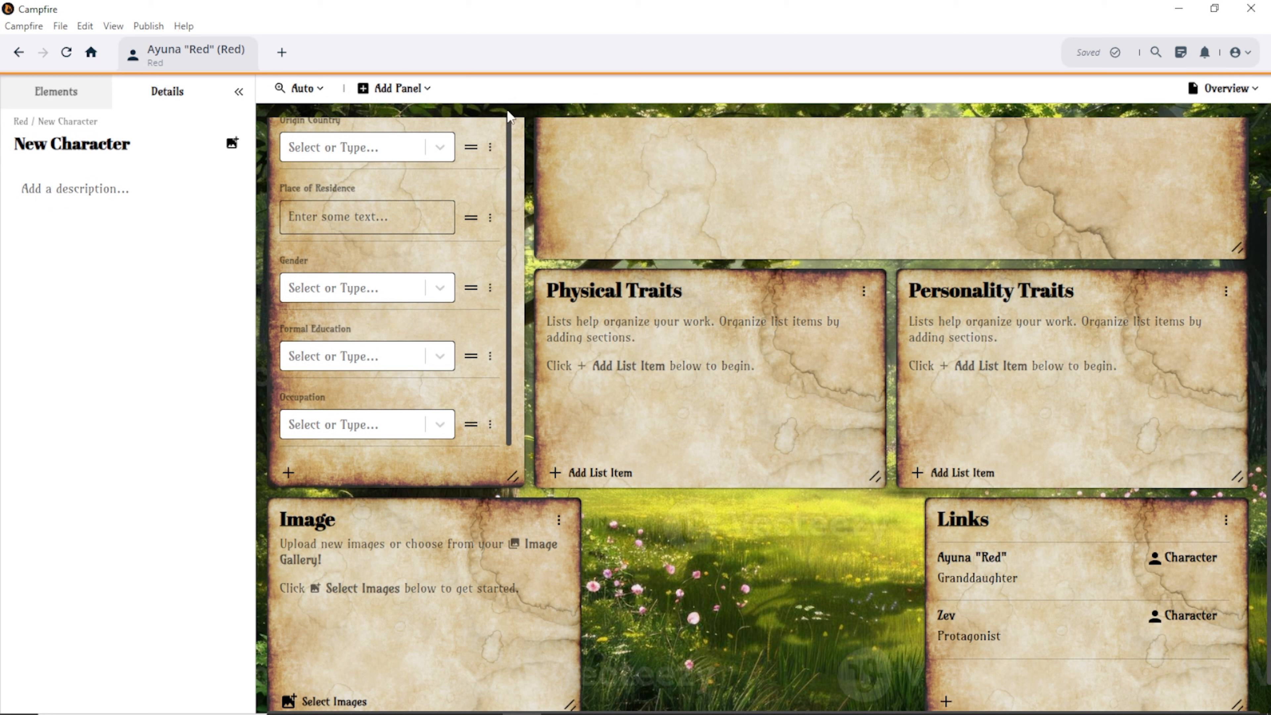
left_click(428, 90)
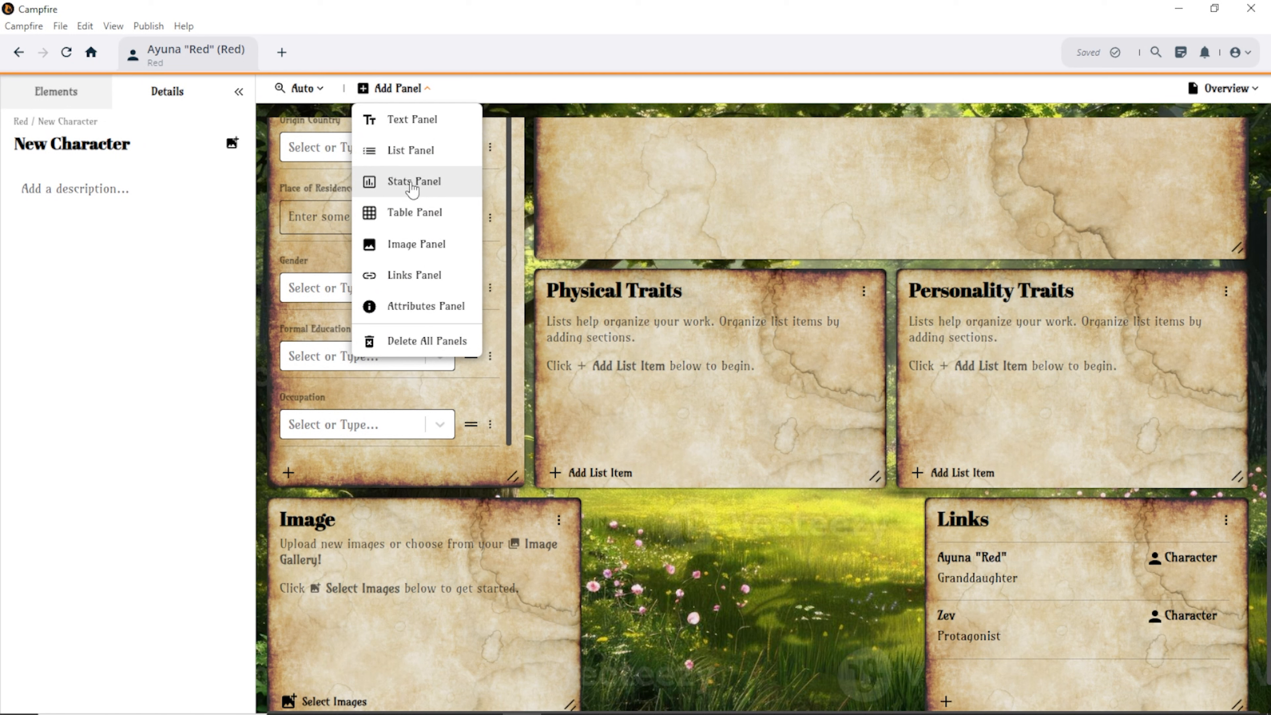
left_click(693, 576)
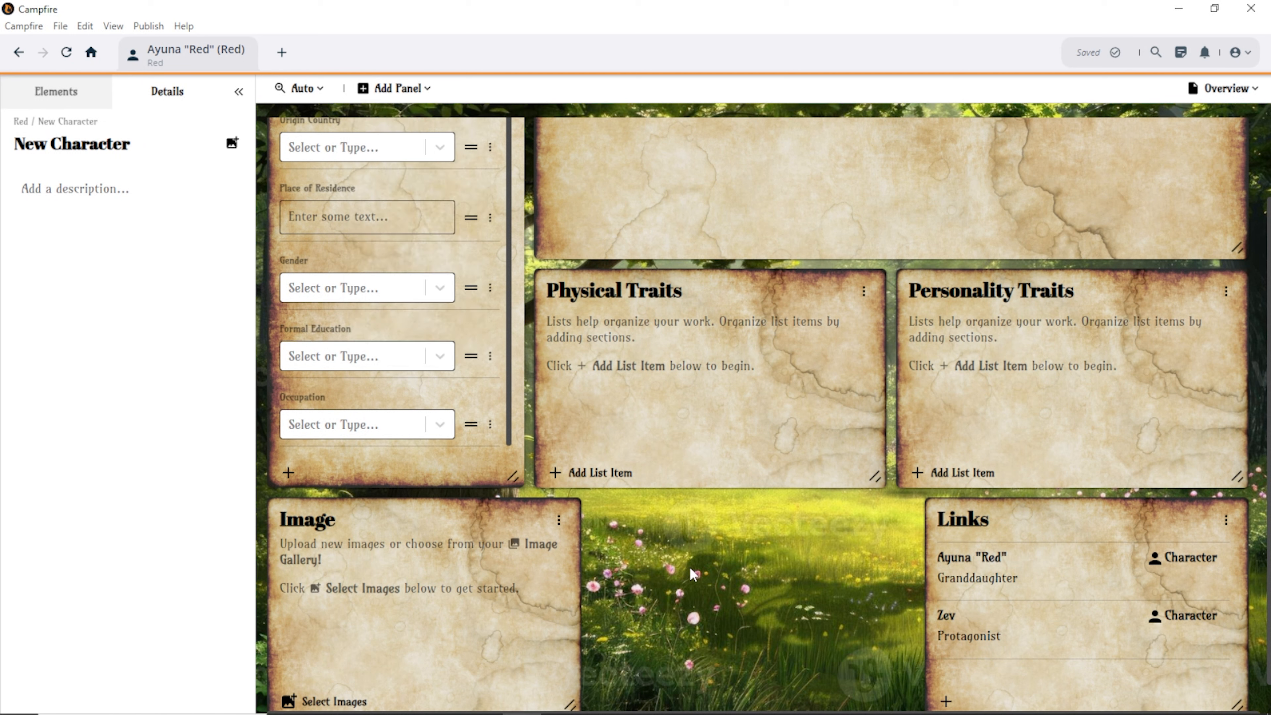
scroll(463, 278, "up", 1)
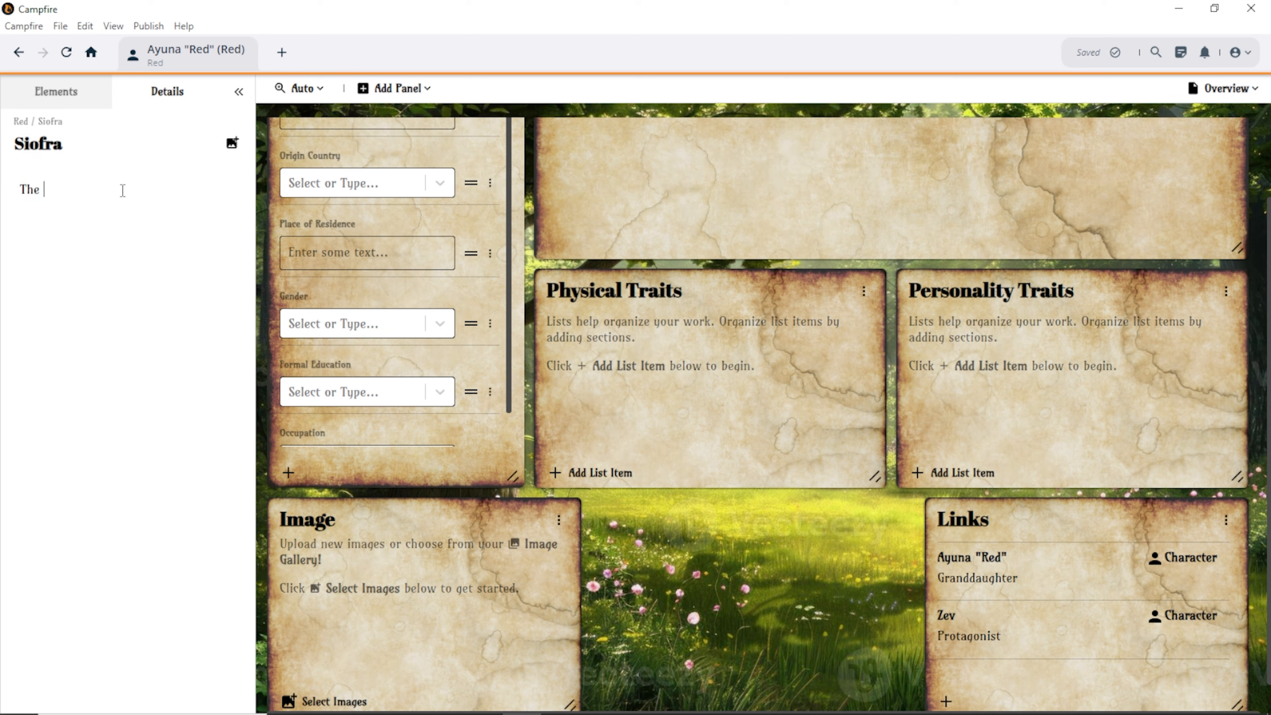
Write the character description as "An old woman that lives in the fae lands", replacing the started draft.
key("BackSpace")
key("BackSpace")
key("BackSpace")
type("An old oman th")
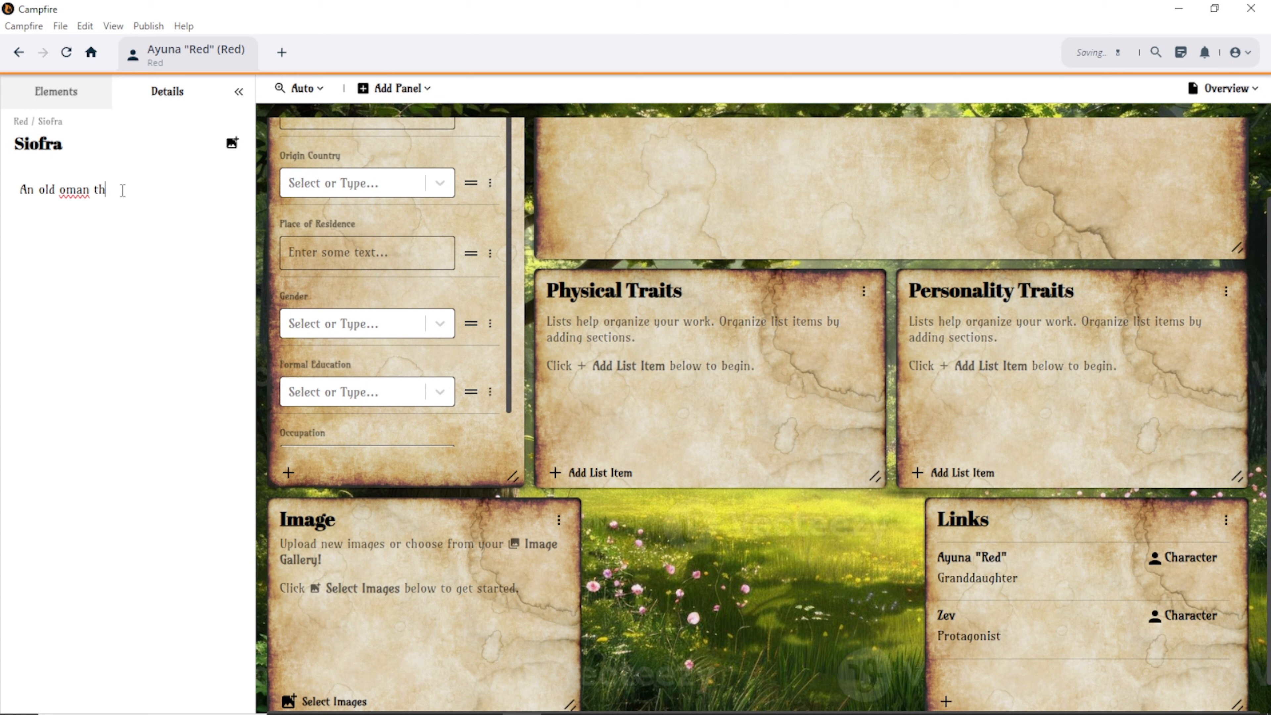
type("at lives in the")
key("Left")
key("Left")
key("Left")
key("Left")
key("Left")
key("Left")
type("w")
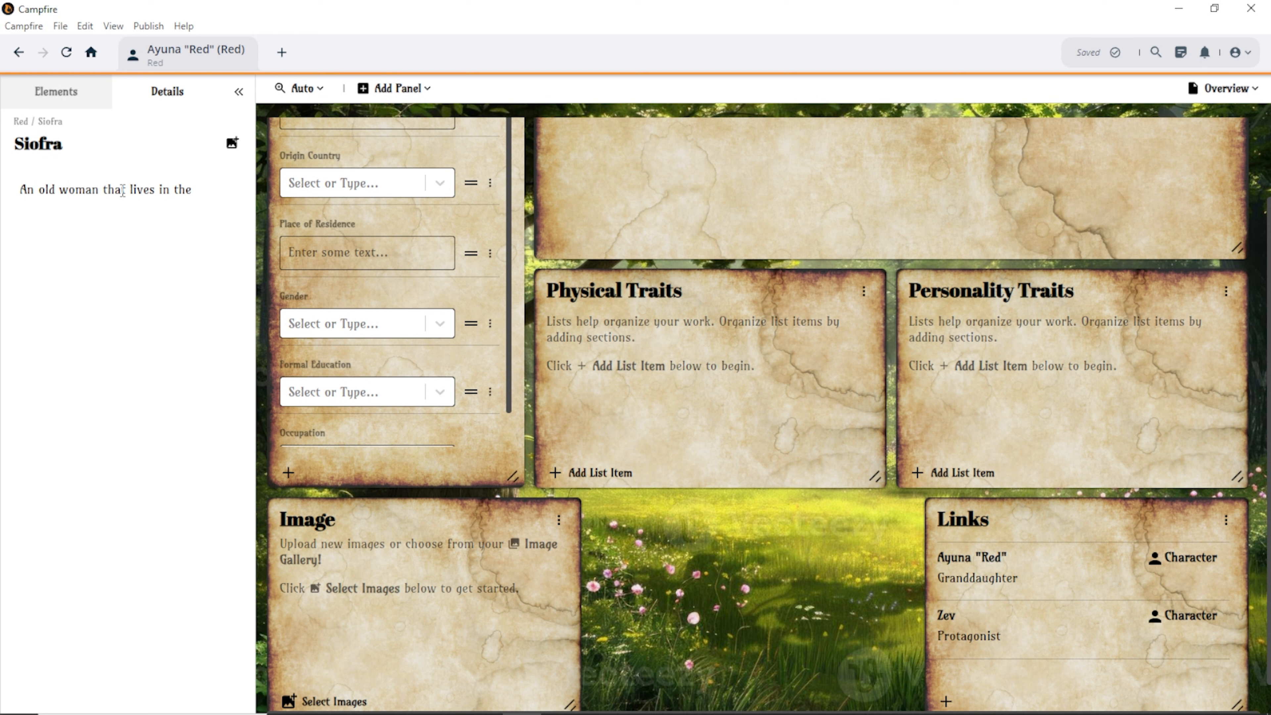
type("fae rea;,")
key("BackSpace")
key("BackSpace")
key("BackSpace")
key("BackSpace")
key("BackSpace")
type("lands")
Show the project's element list and look over the panels on Siofra's Overview page.
left_click(86, 97)
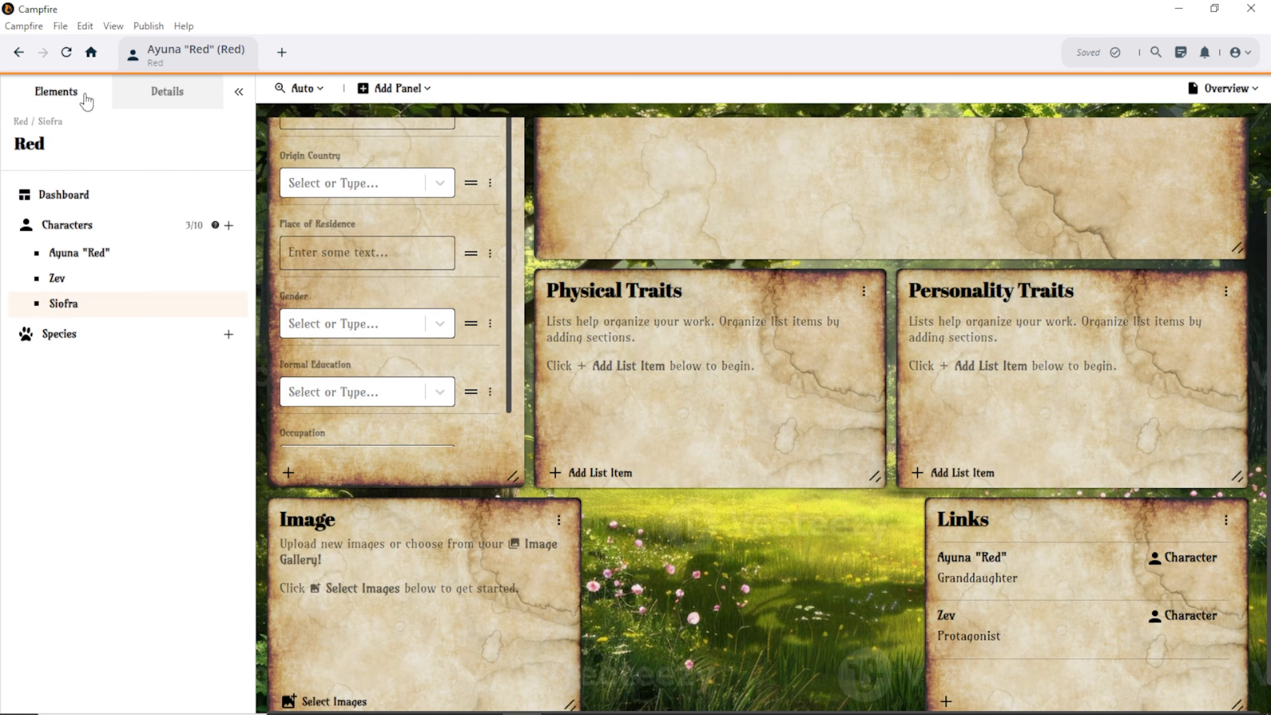
scroll(386, 326, "up", 2)
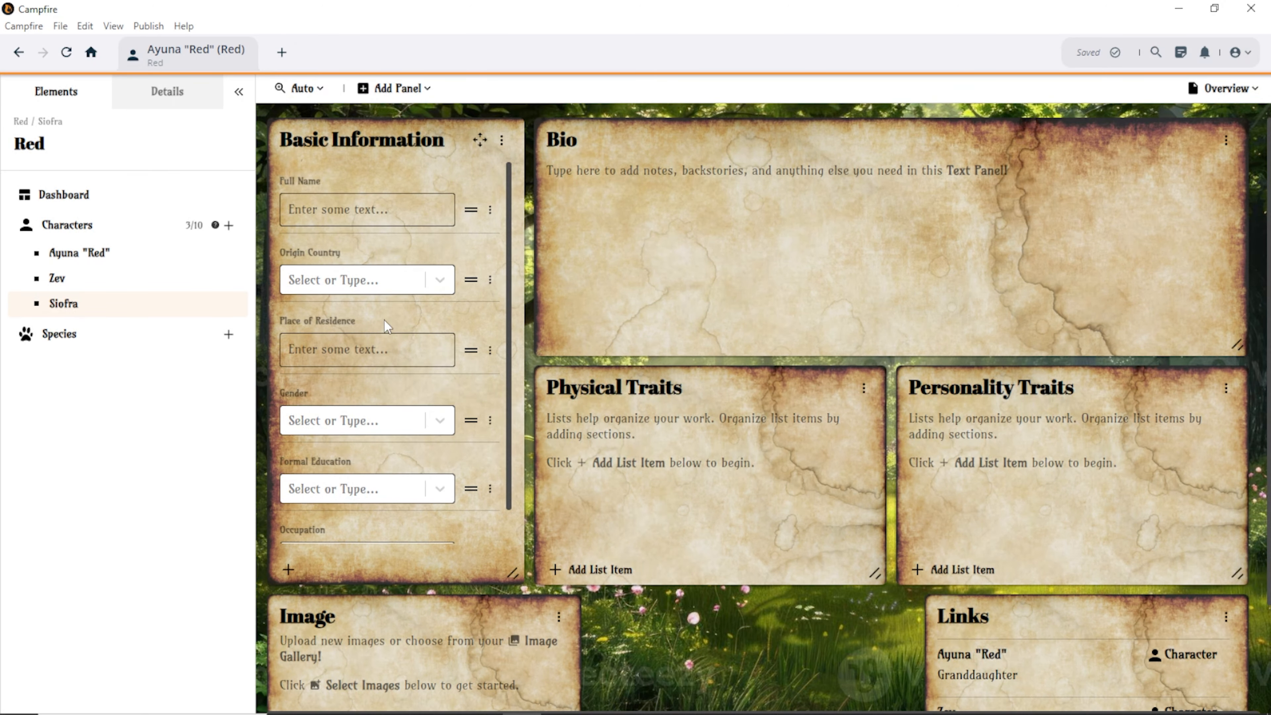
scroll(314, 349, "down", 3)
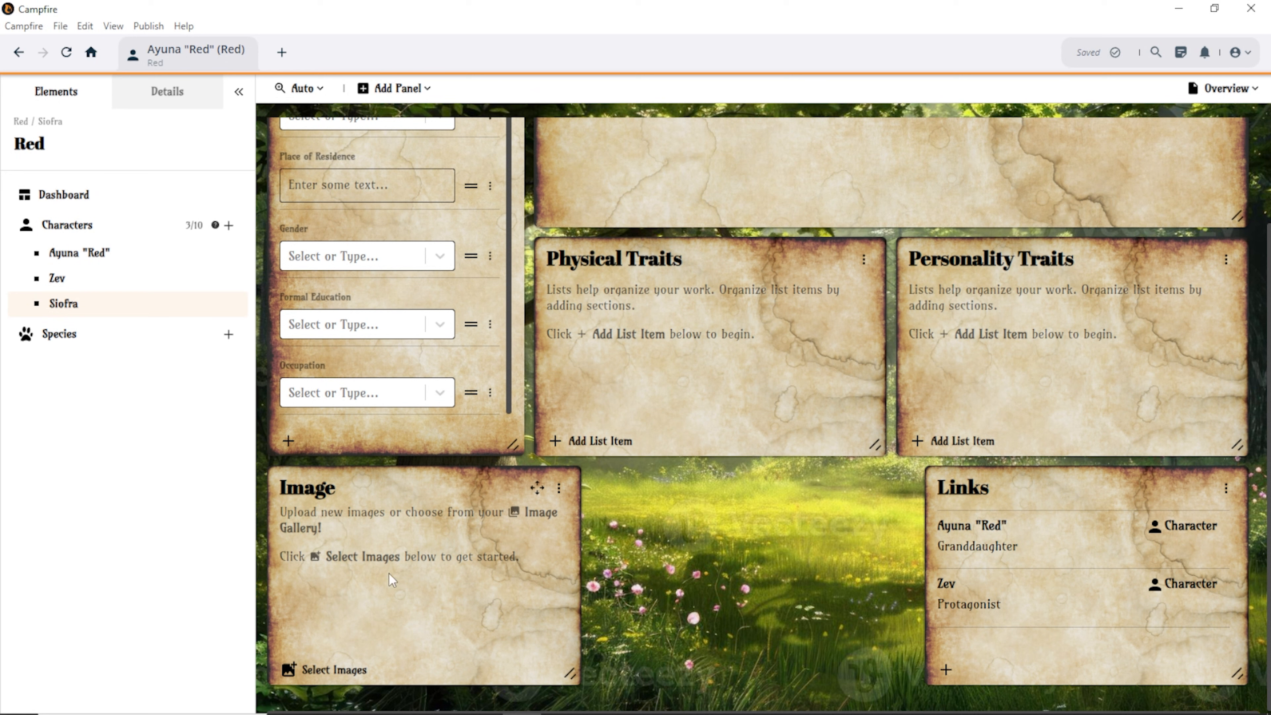
Add the hooded old woman's picture from the Characters album to the Image panel and turn on image cropping.
left_click(320, 671)
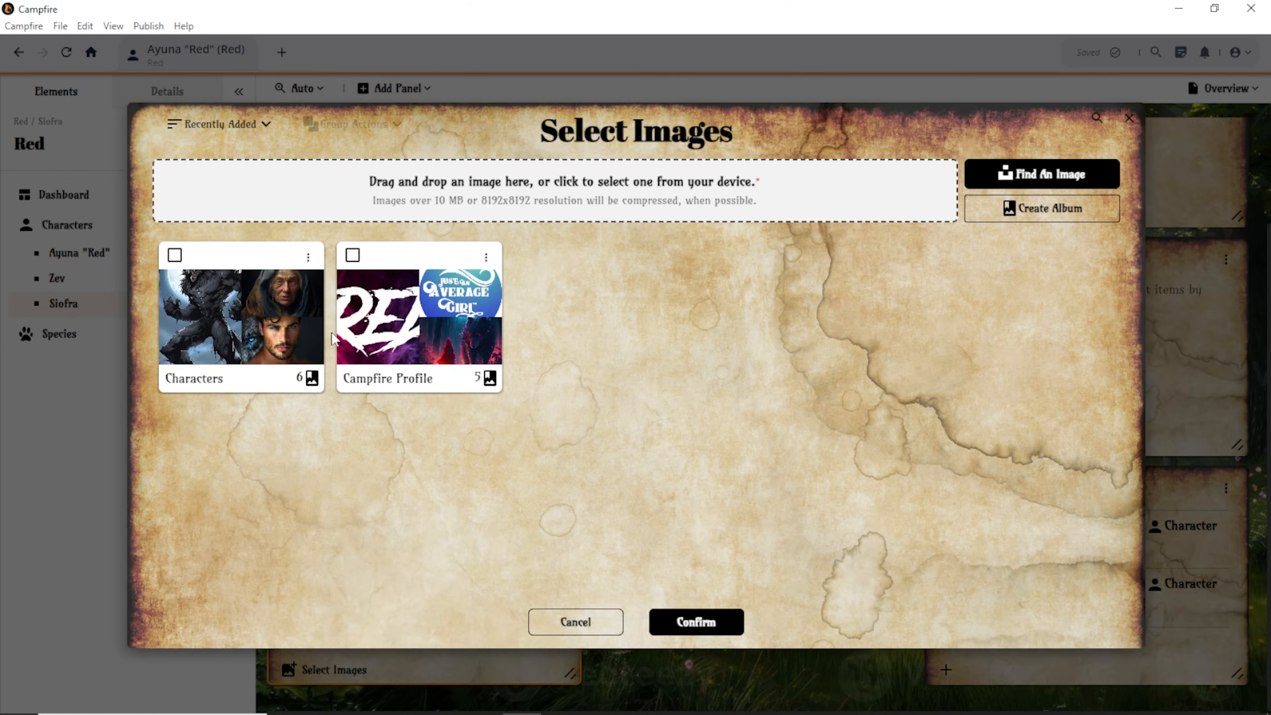
left_click(263, 306)
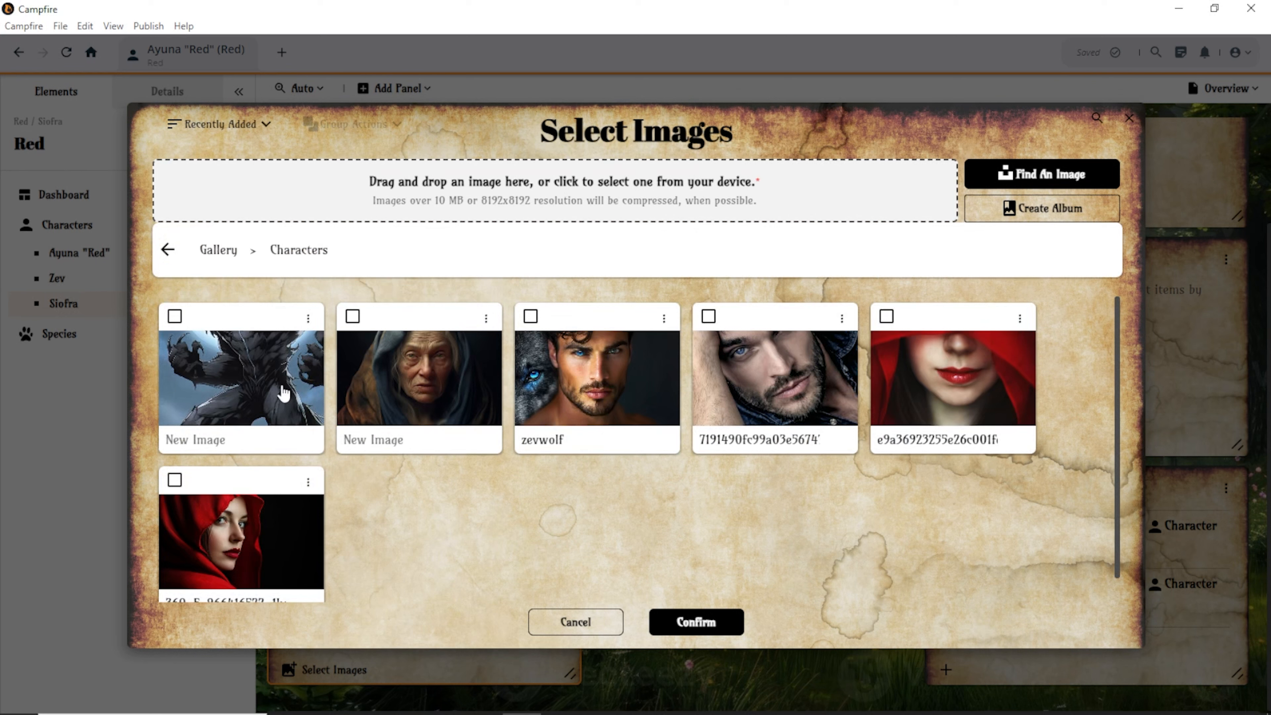
left_click(438, 357)
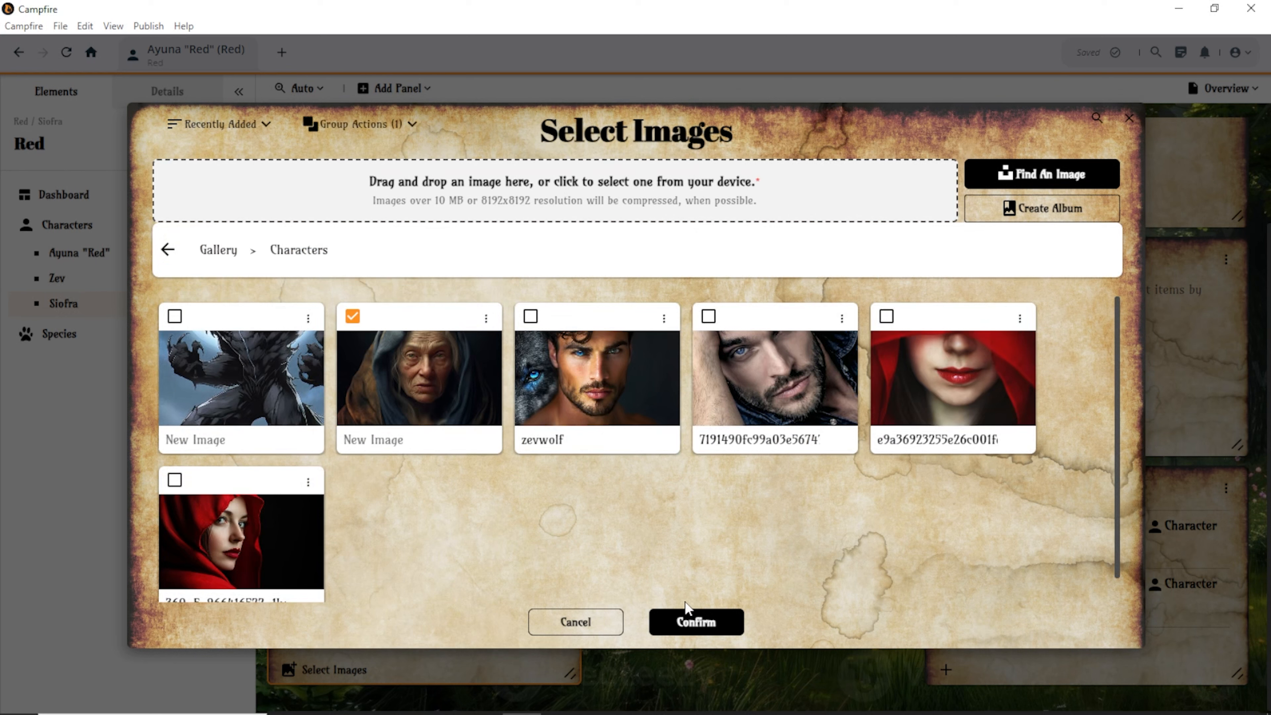
left_click(688, 626)
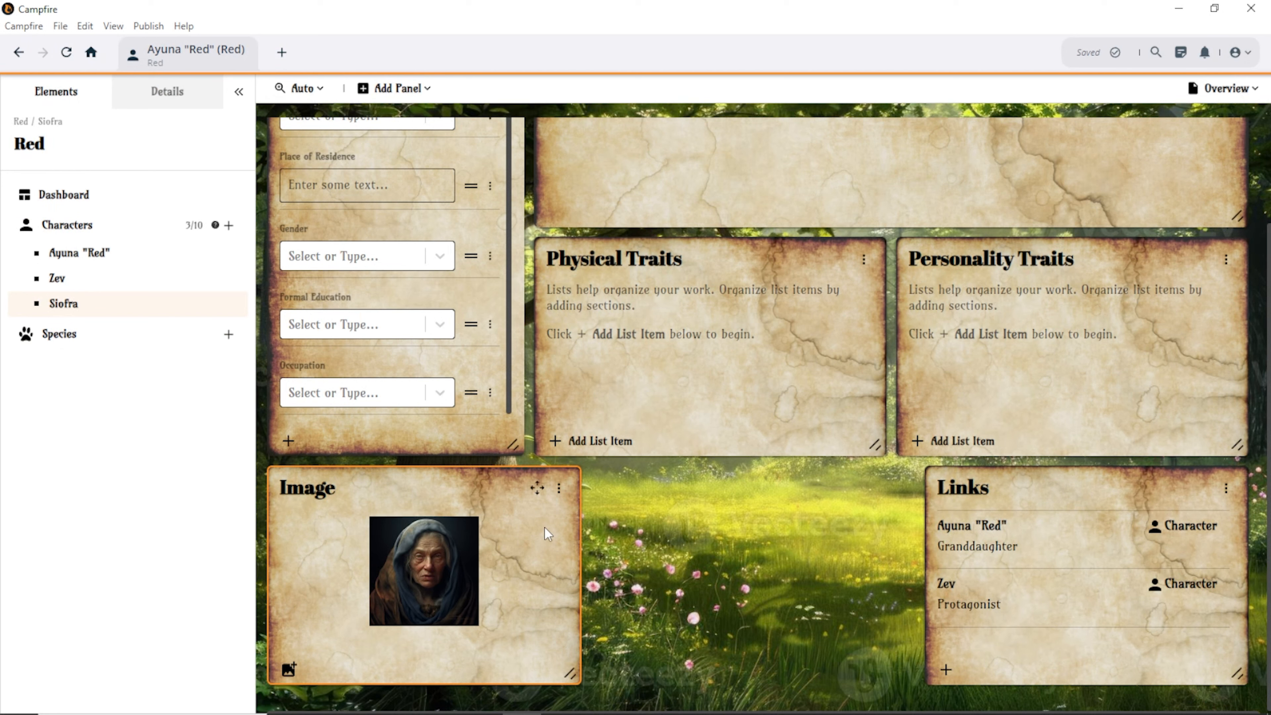
left_click(560, 490)
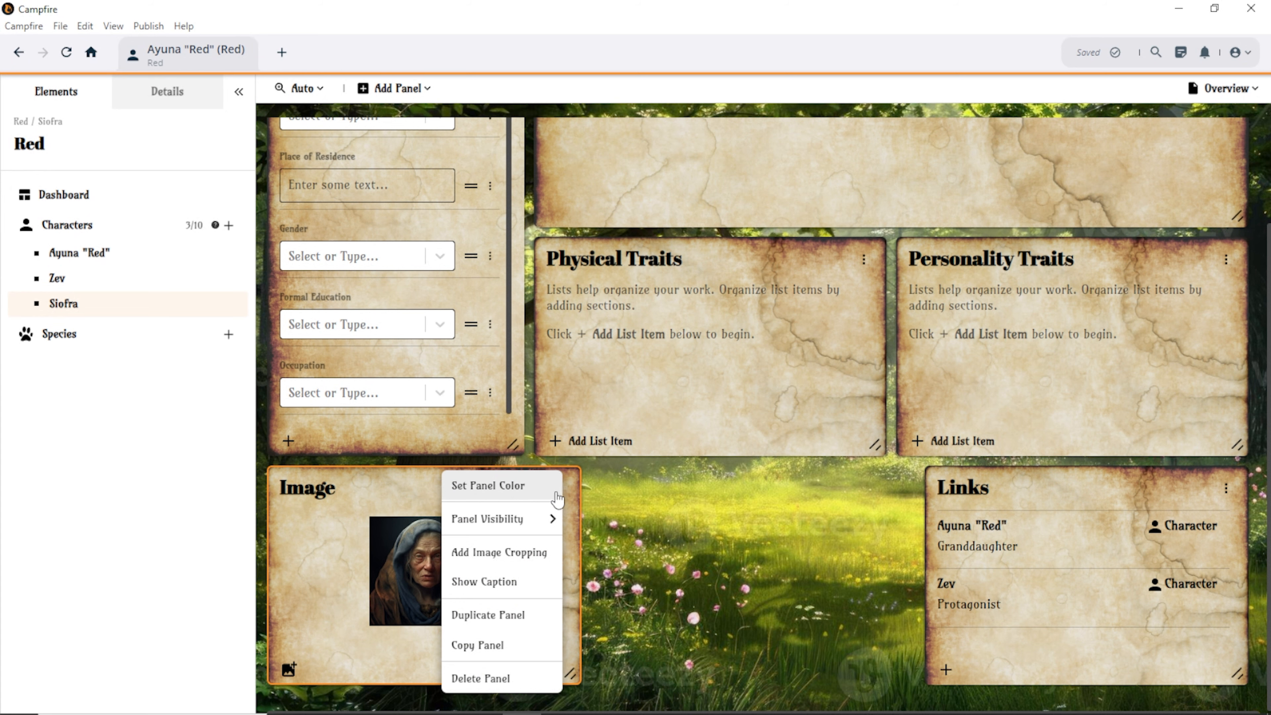
left_click(501, 553)
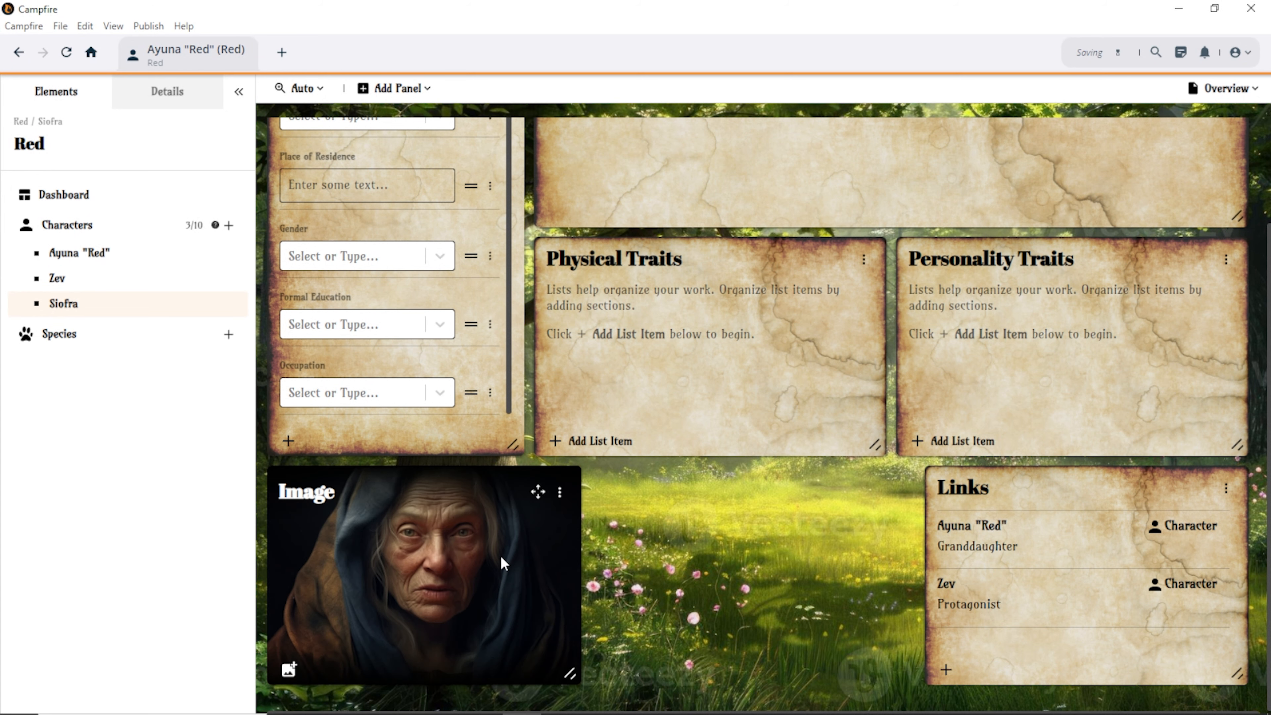
Move the Image panel up beside the Basic Information panel and title it "Siofra".
scroll(550, 532, "up", 3)
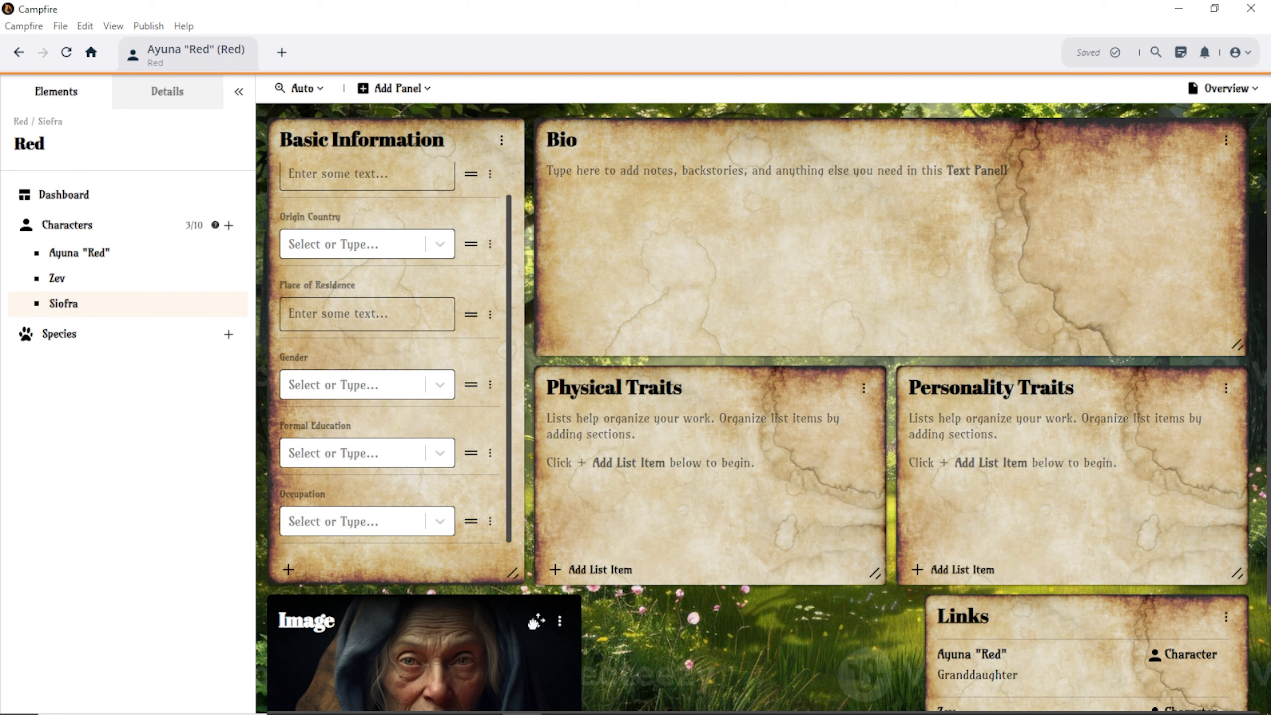
left_click_drag(538, 621, 804, 136)
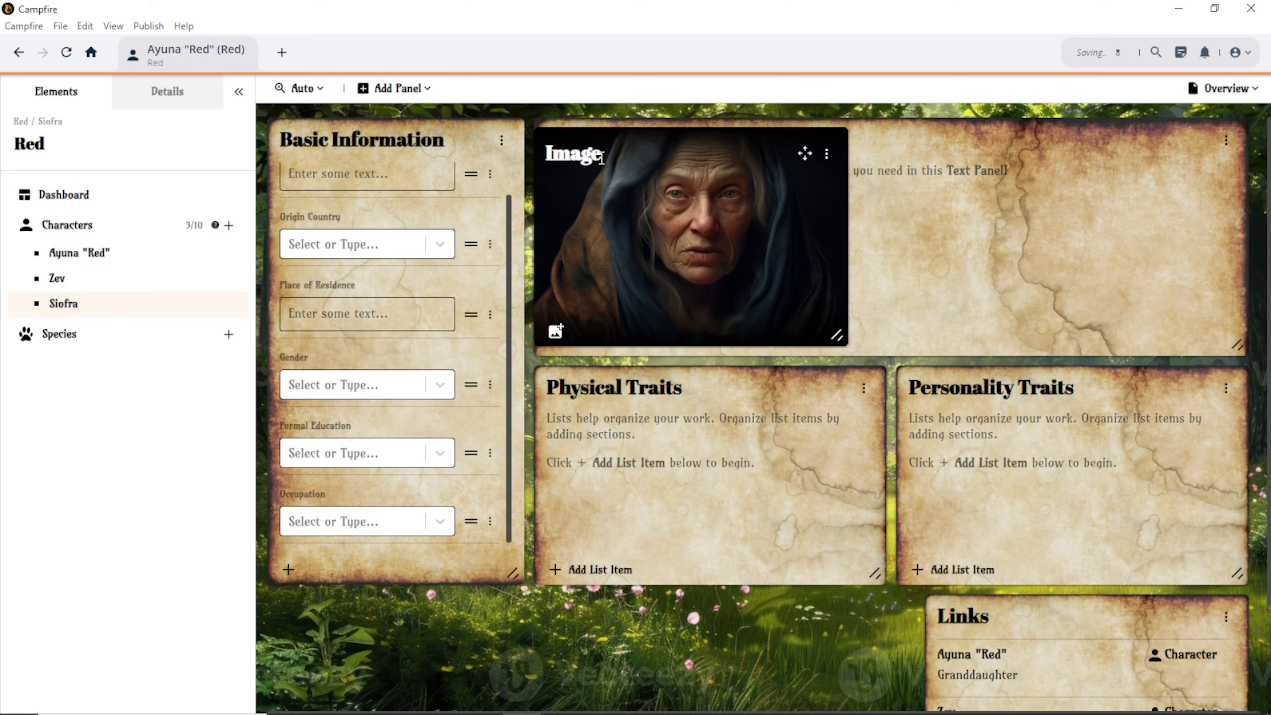
left_click_drag(603, 152, 545, 156)
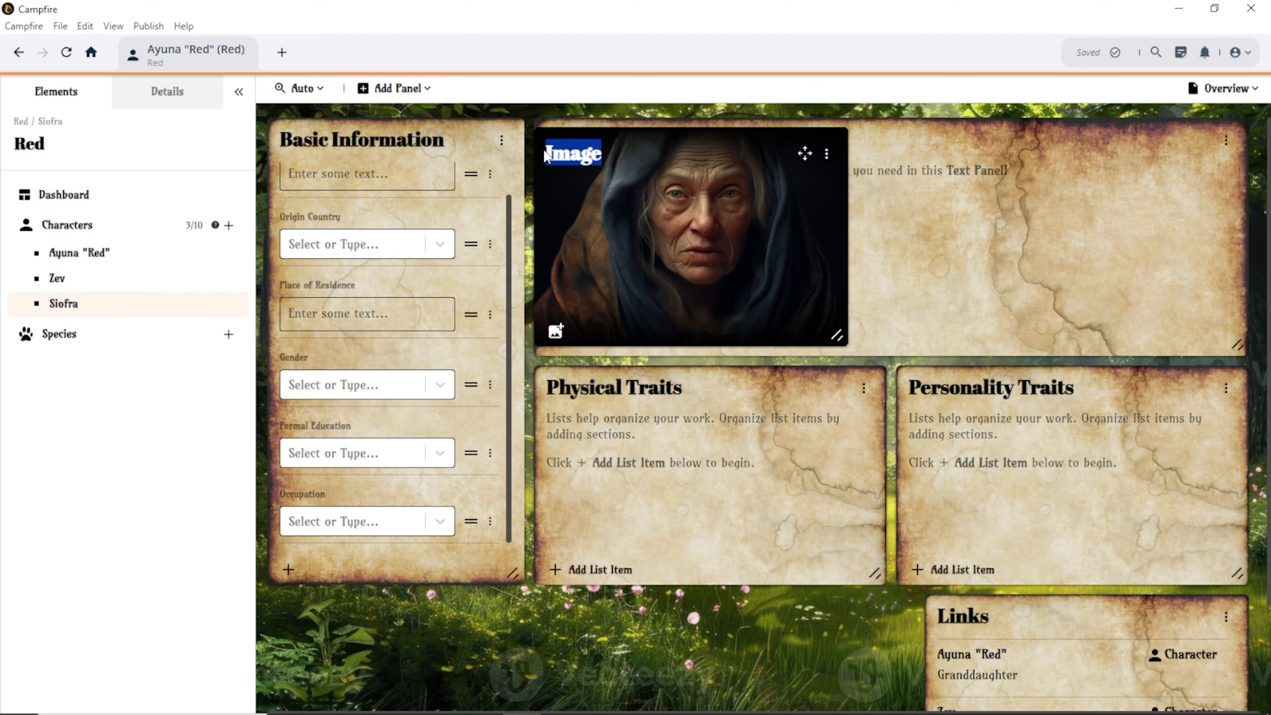
type("Sio")
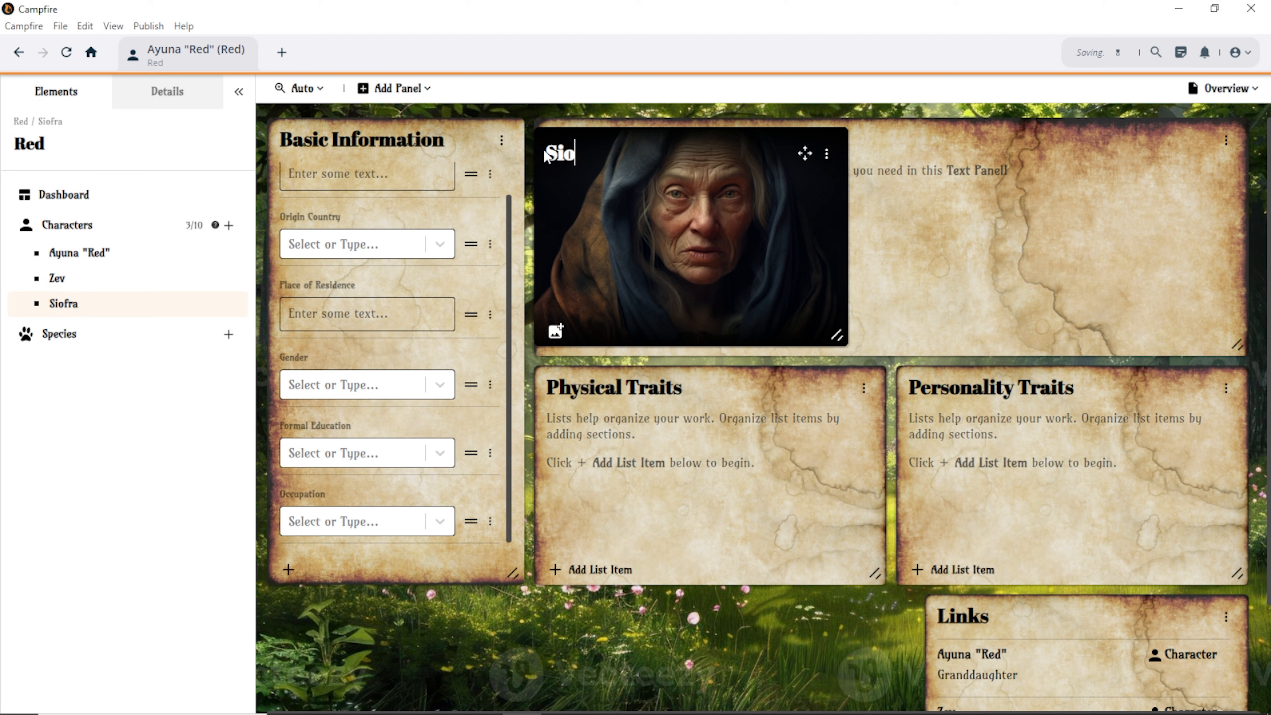
type("fra")
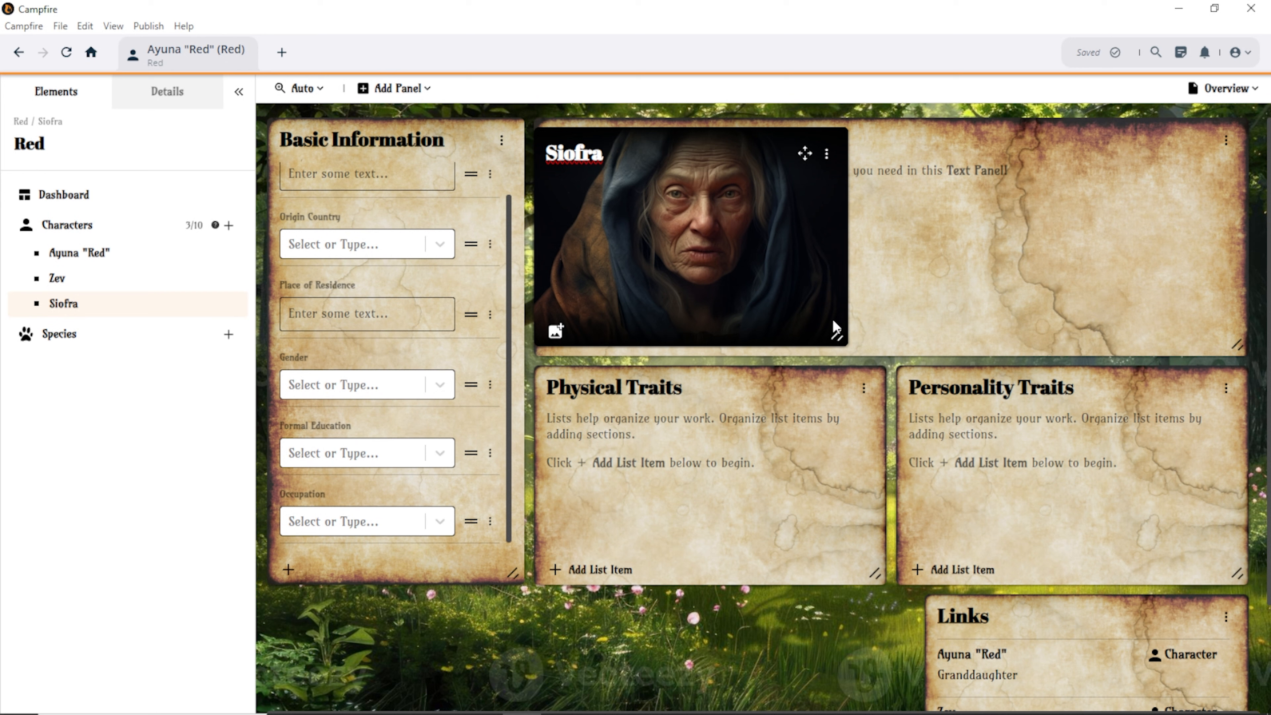
Narrow the Bio panel and place it on the far side of the portrait, above Personality Traits.
left_click(928, 142)
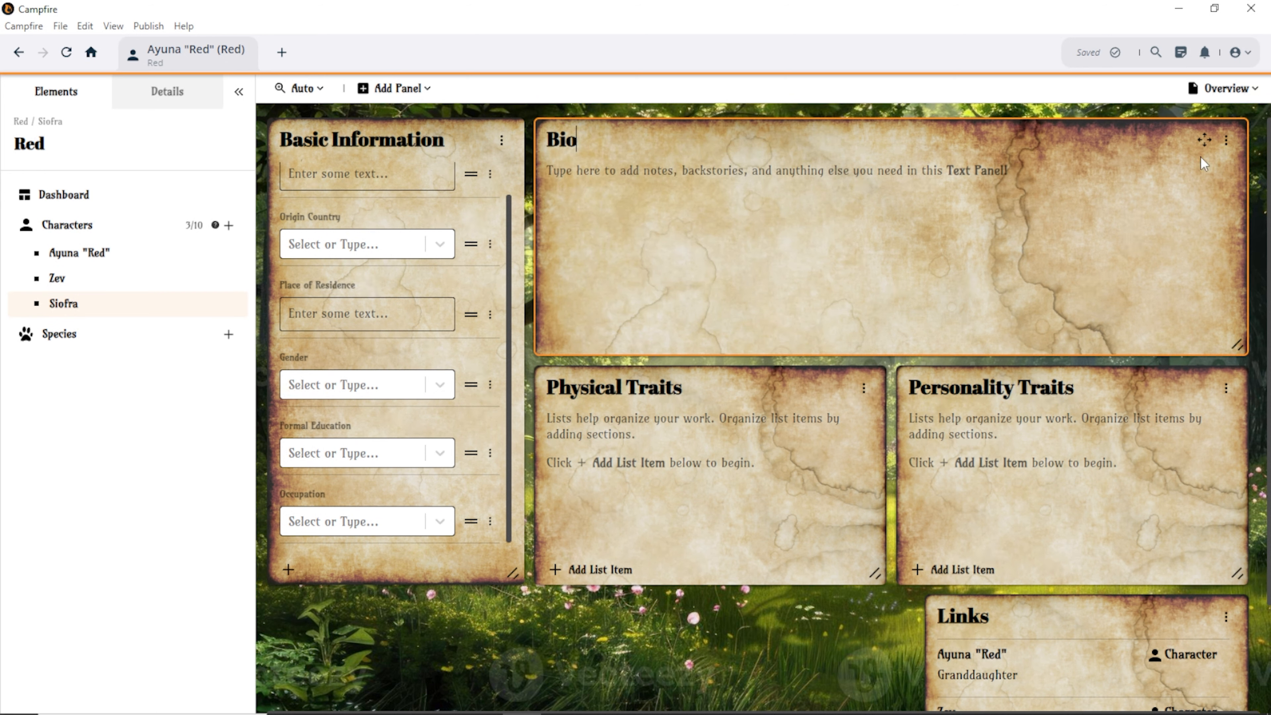
left_click_drag(1205, 141, 1024, 397)
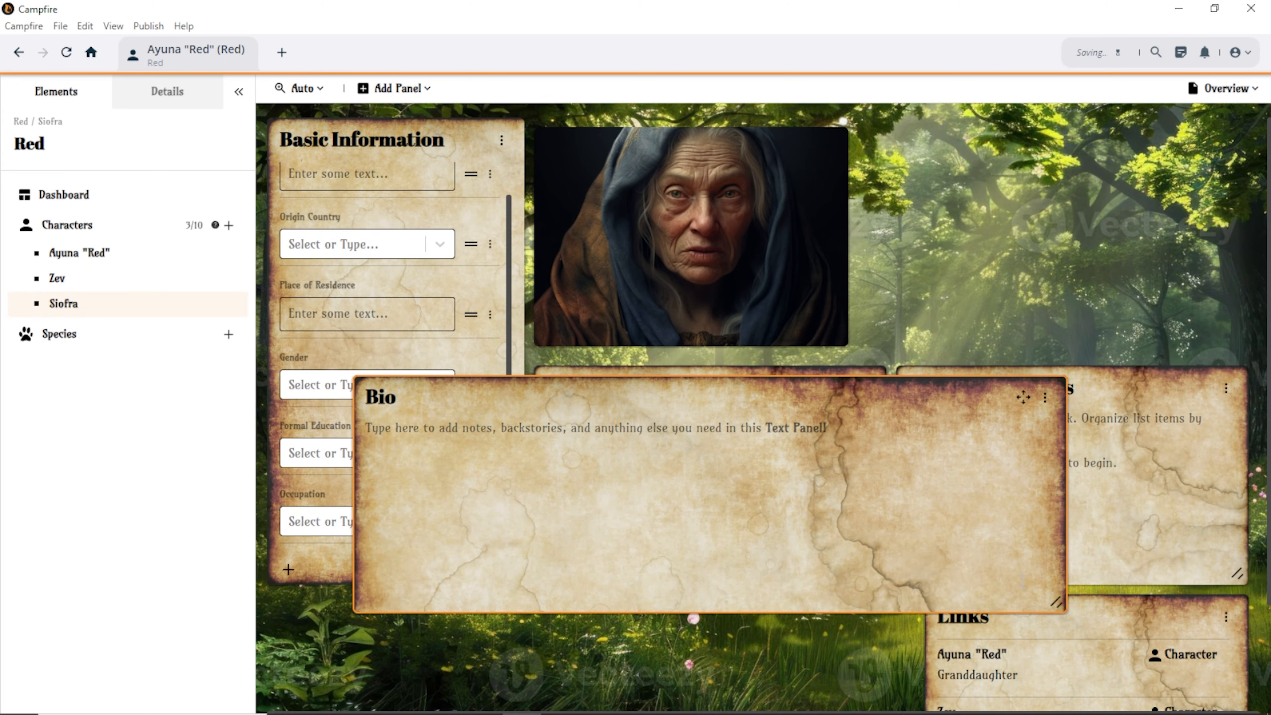
left_click_drag(1058, 606, 646, 601)
left_click_drag(604, 398, 1149, 153)
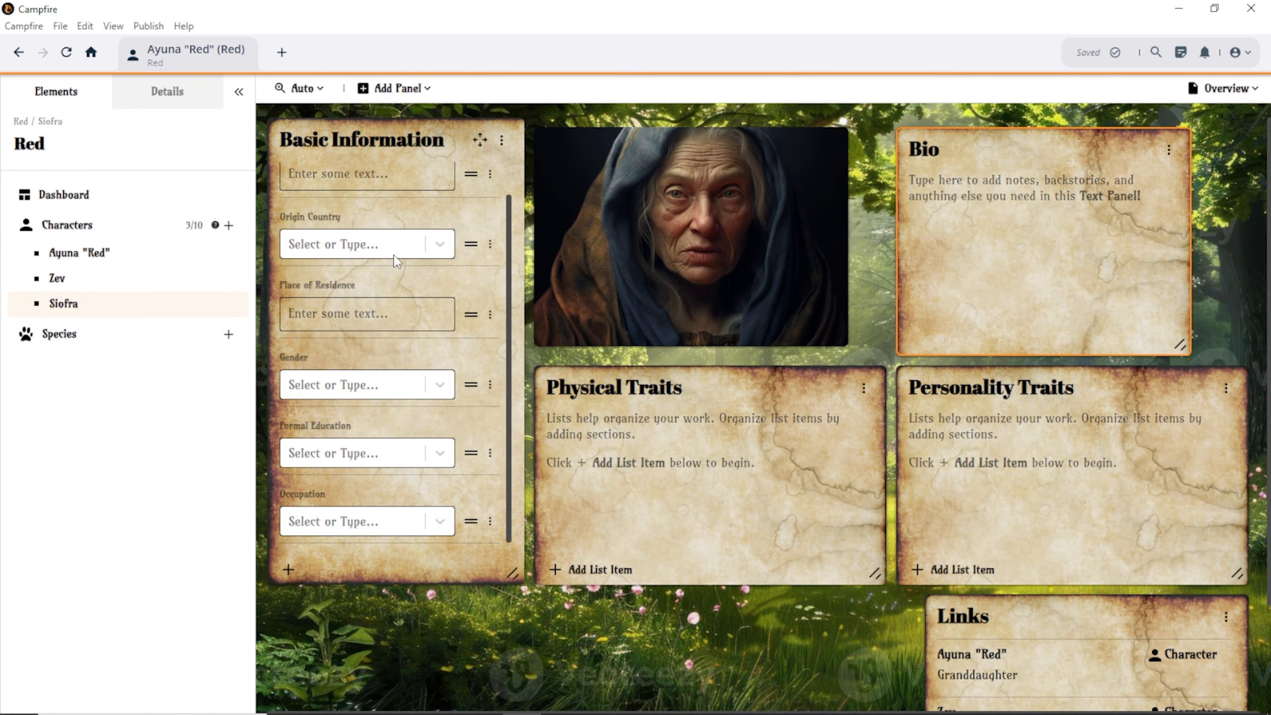
Enter "Siofra" as the full name and choose Evermore as the origin country in Basic Information.
scroll(386, 263, "up", 2)
left_click(341, 209)
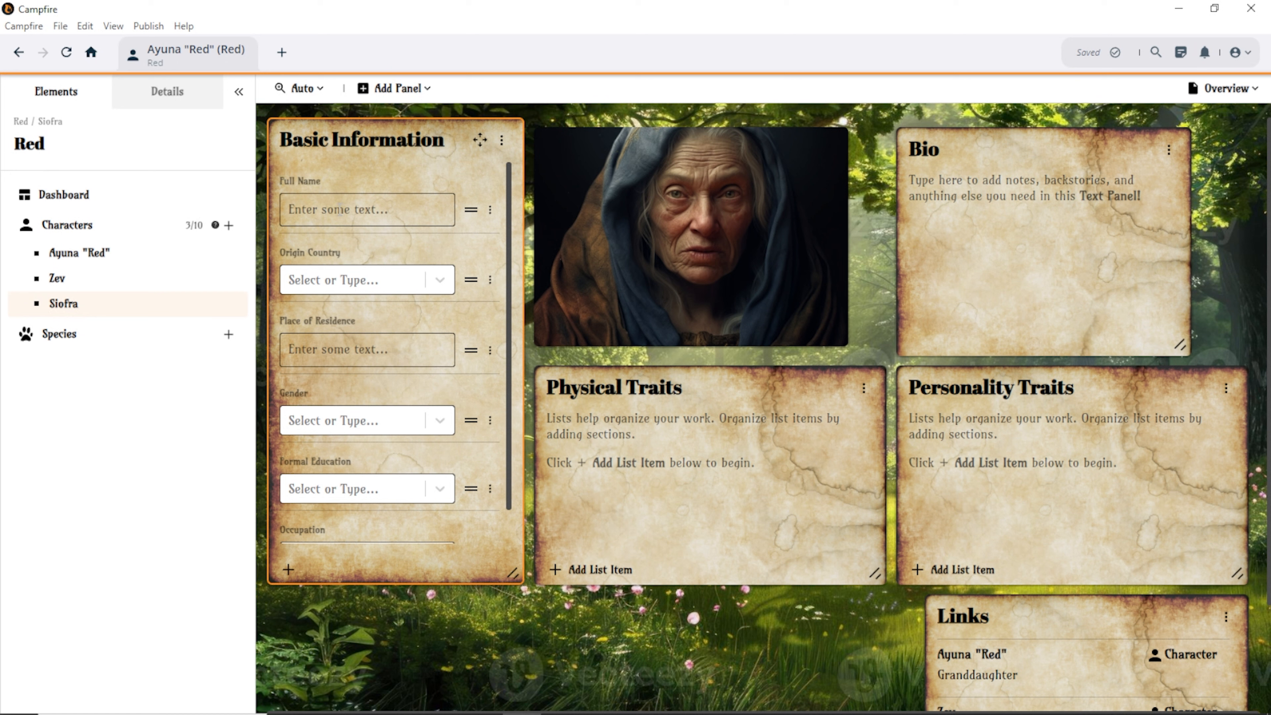
type("sio")
key("BackSpace")
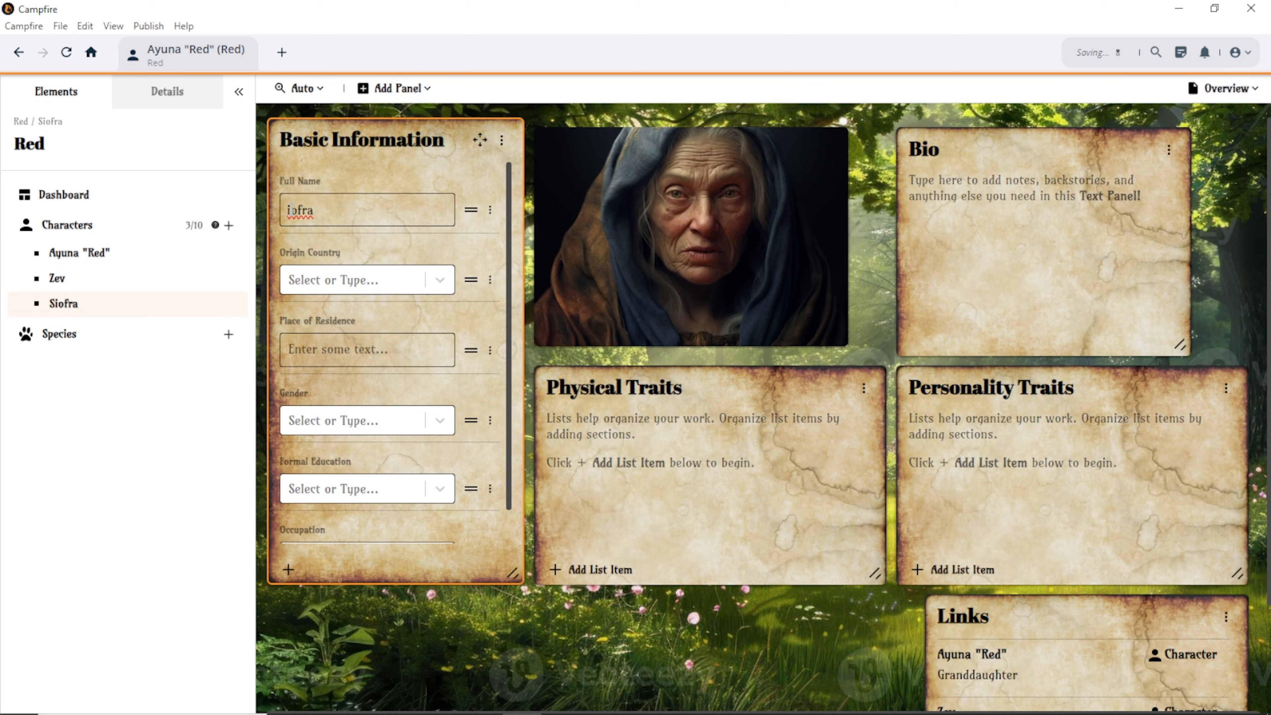
type("S")
left_click(359, 280)
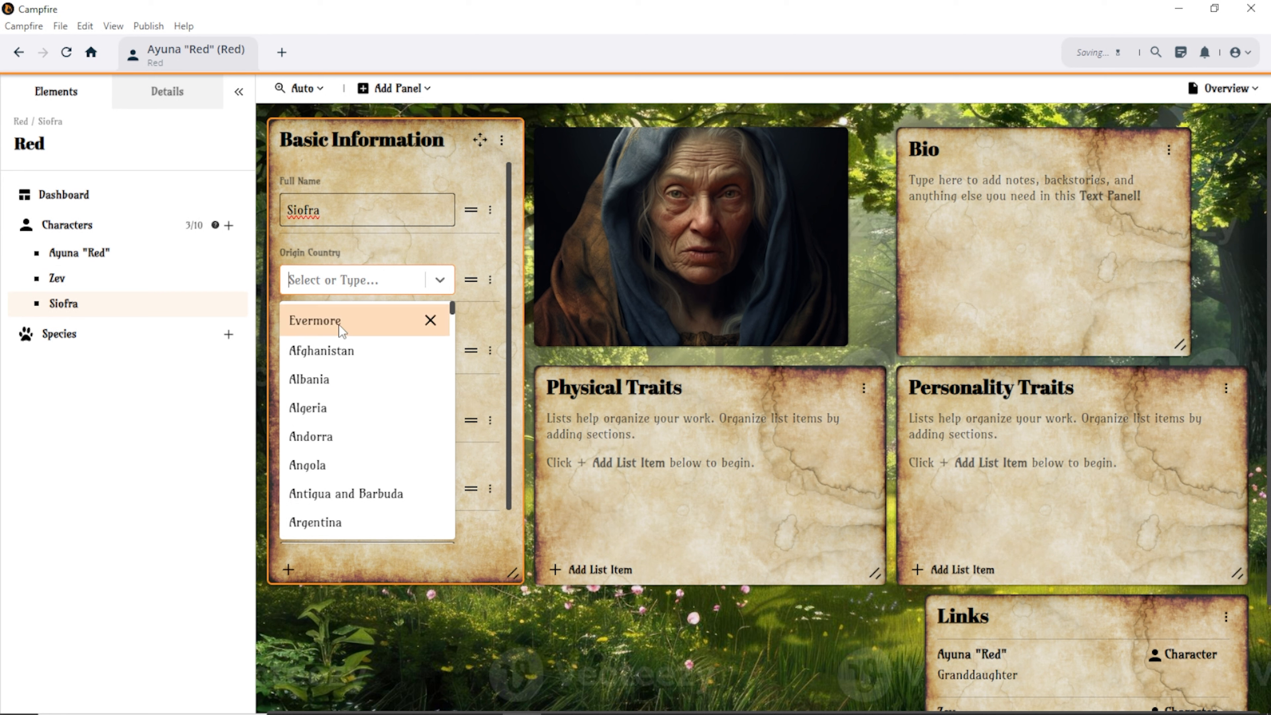
left_click(315, 321)
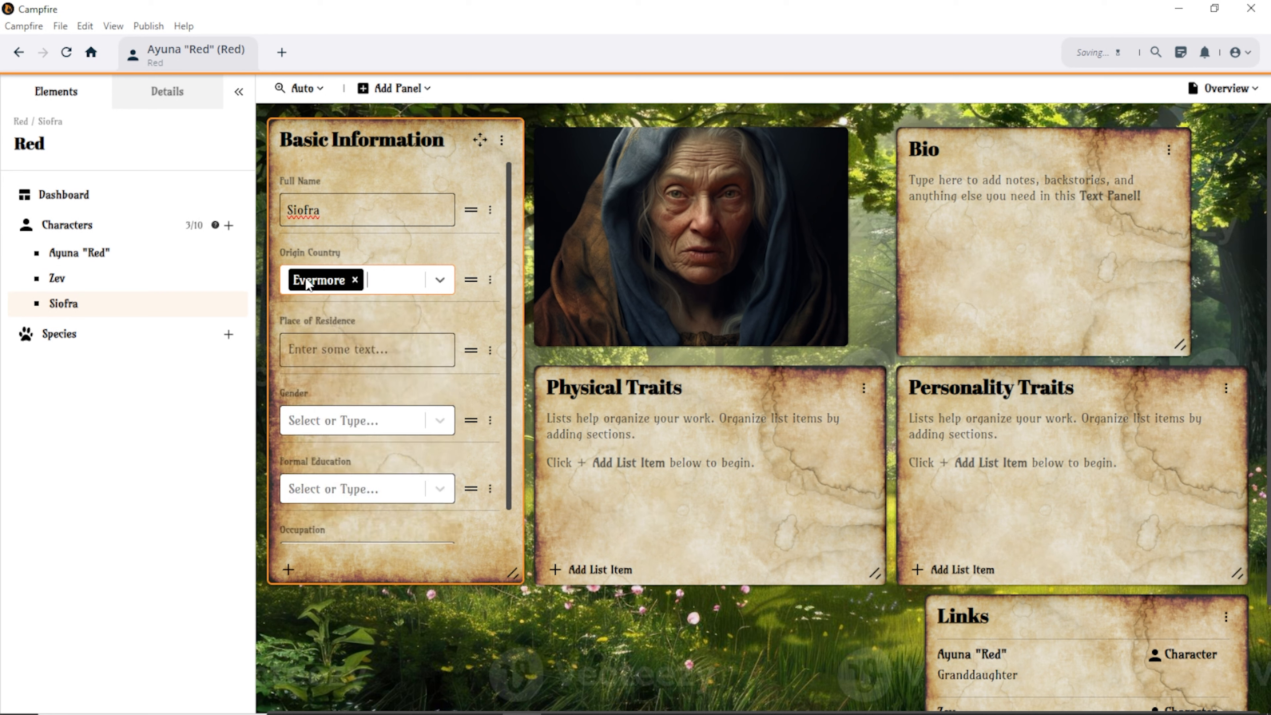
Set the place of residence to "Fae Lands" and the gender to Woman.
left_click(331, 351)
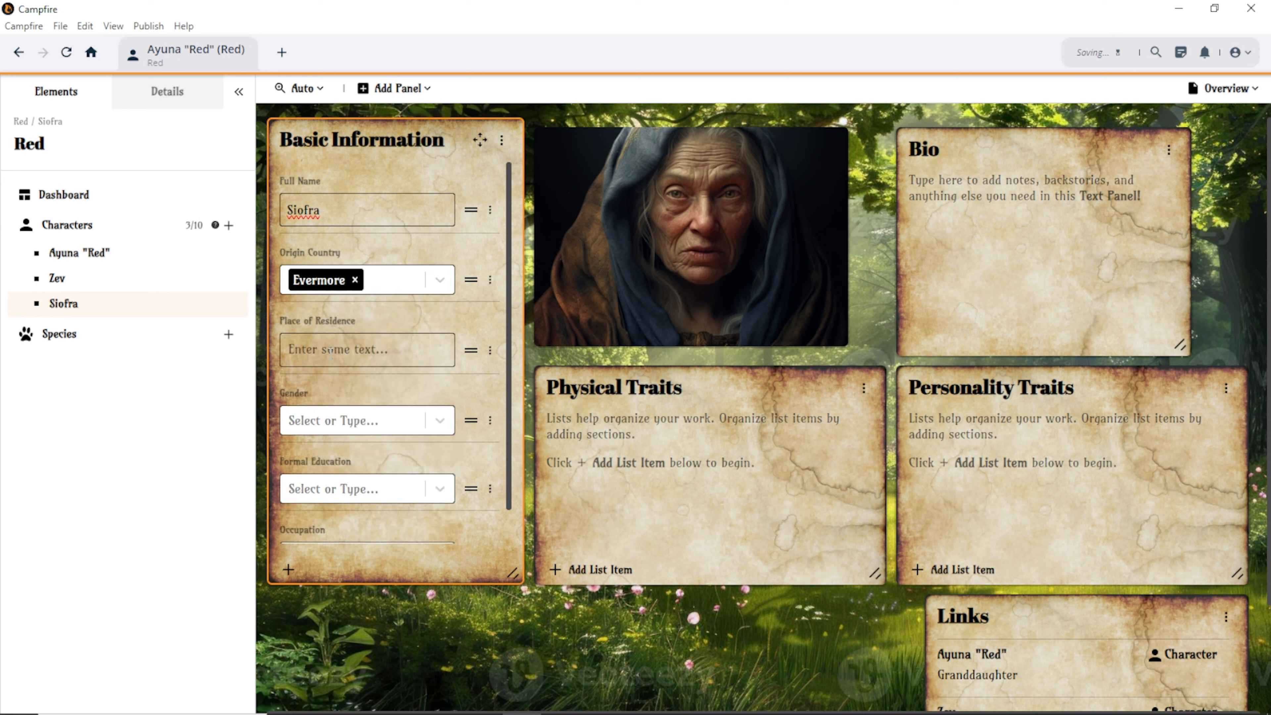
type("Fae Lands")
left_click(437, 424)
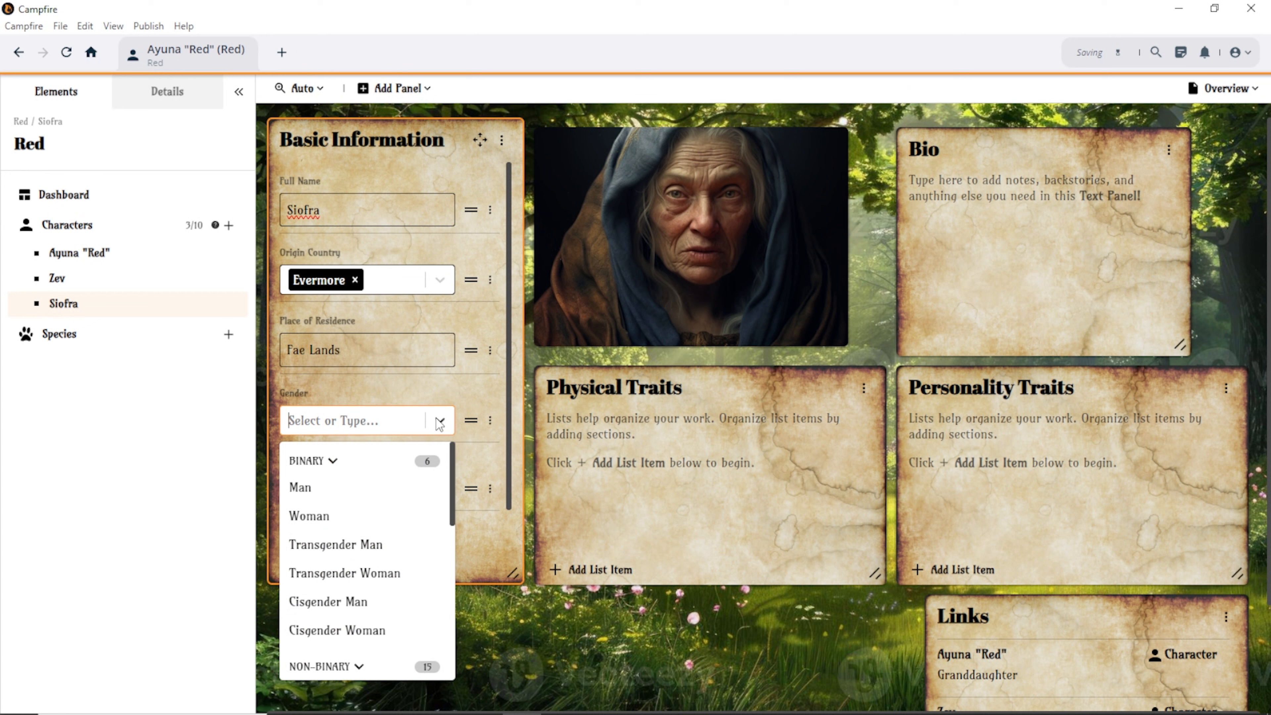
left_click(344, 522)
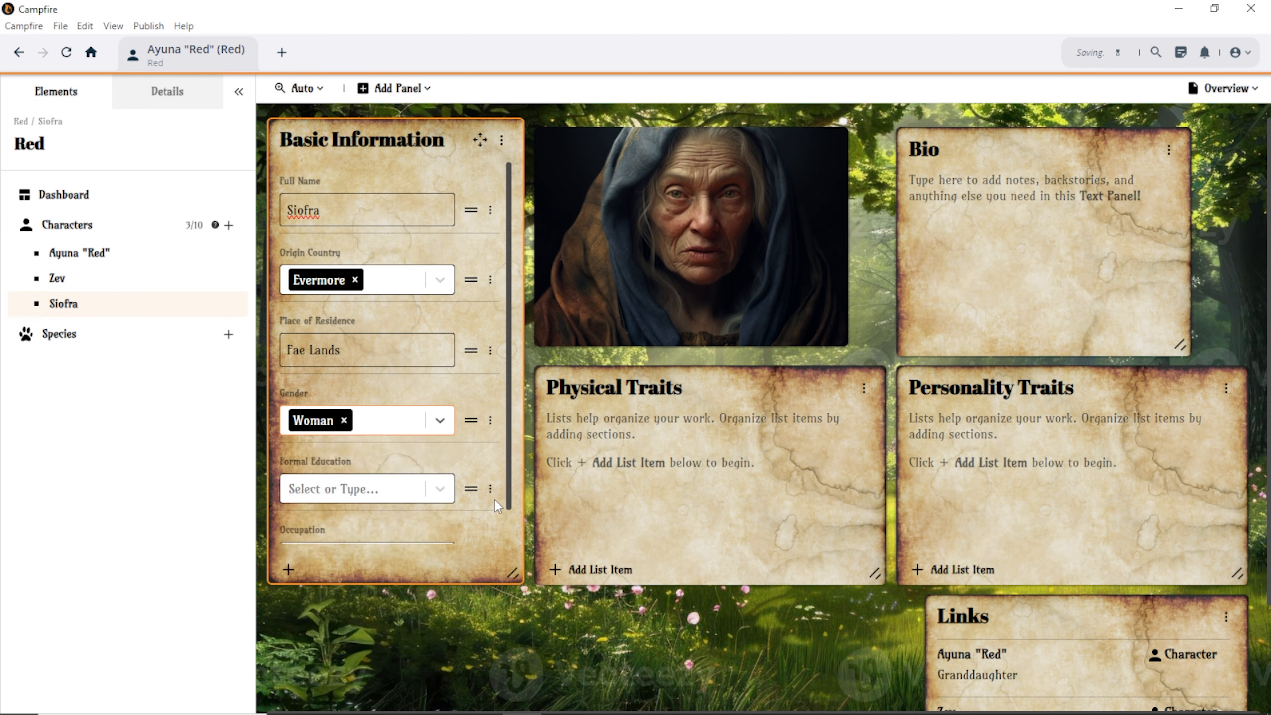
Delete the Formal Education attribute from the Basic Information panel.
scroll(377, 483, "down", 1)
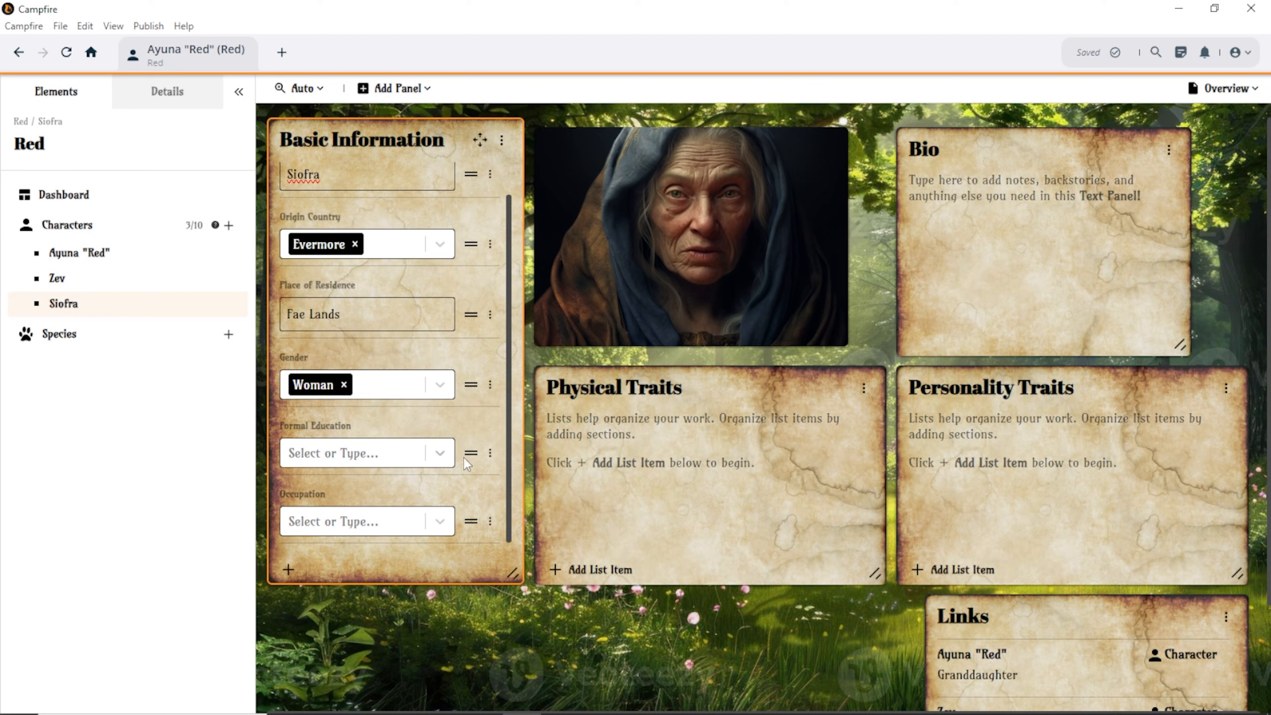
left_click(489, 454)
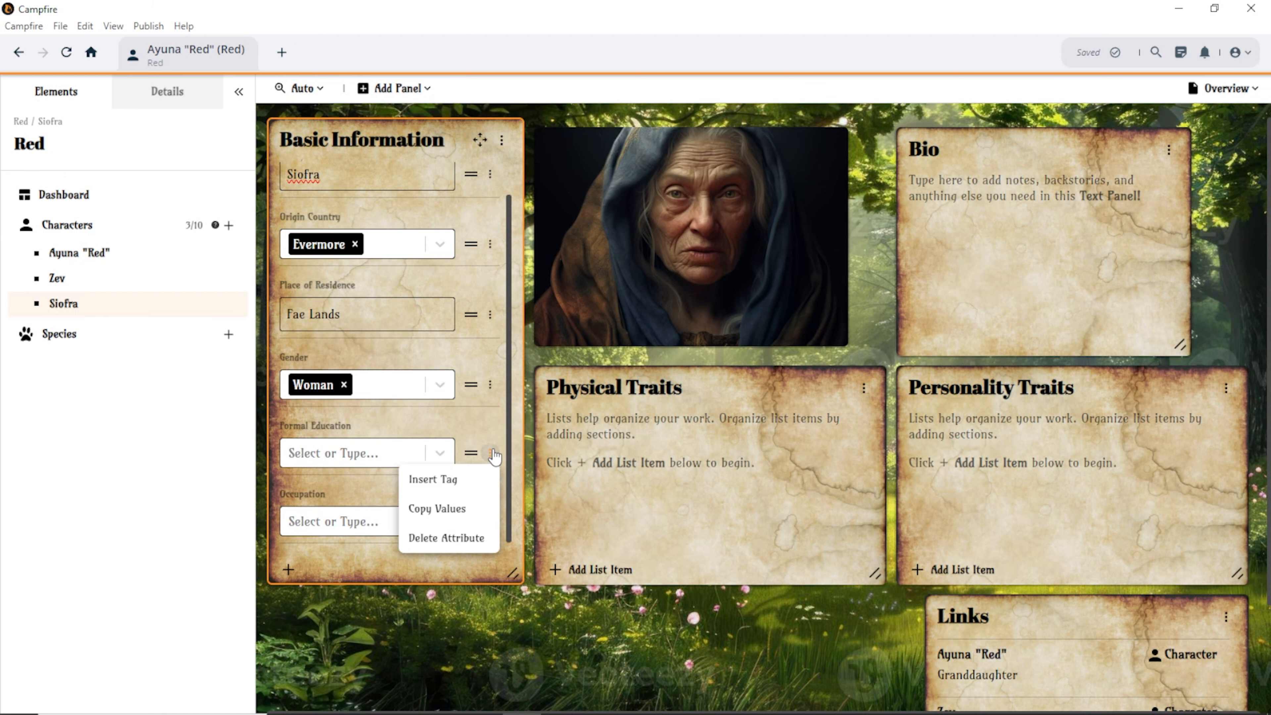
left_click(436, 550)
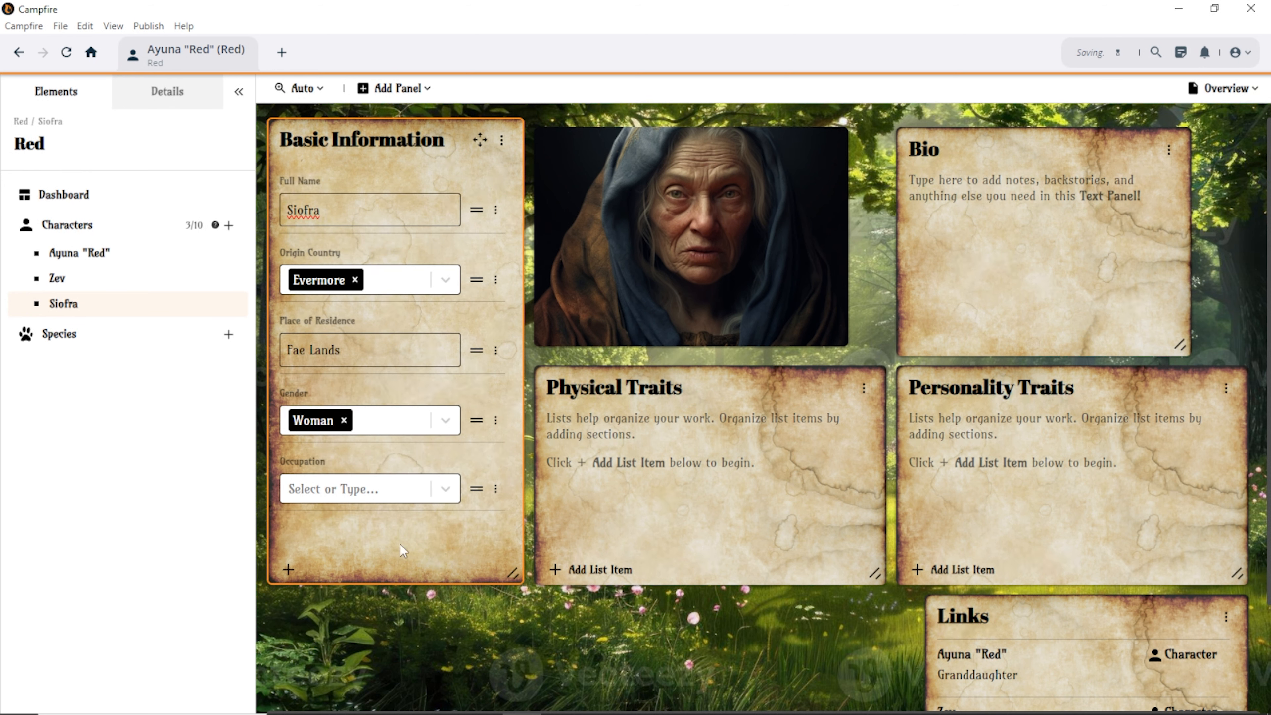
Look through the available Occupation options and delete the Occupation attribute from the Basic Information panel.
left_click(452, 490)
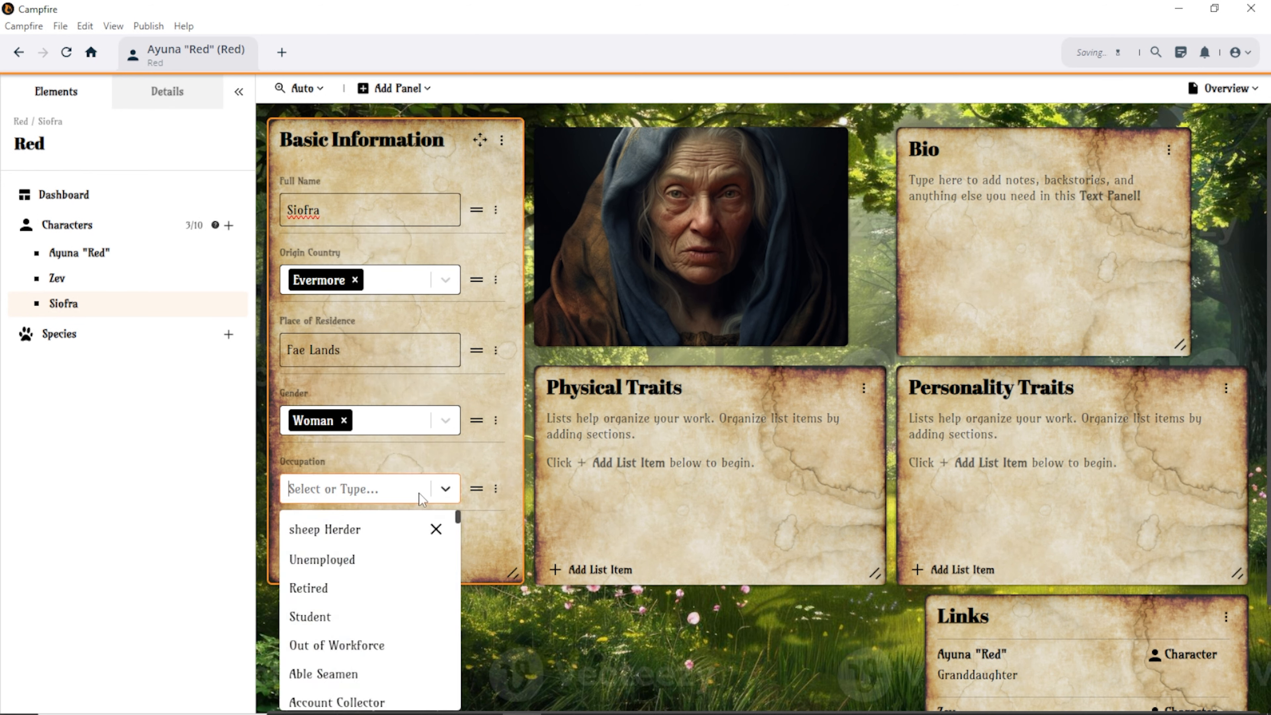
scroll(370, 547, "down", 4)
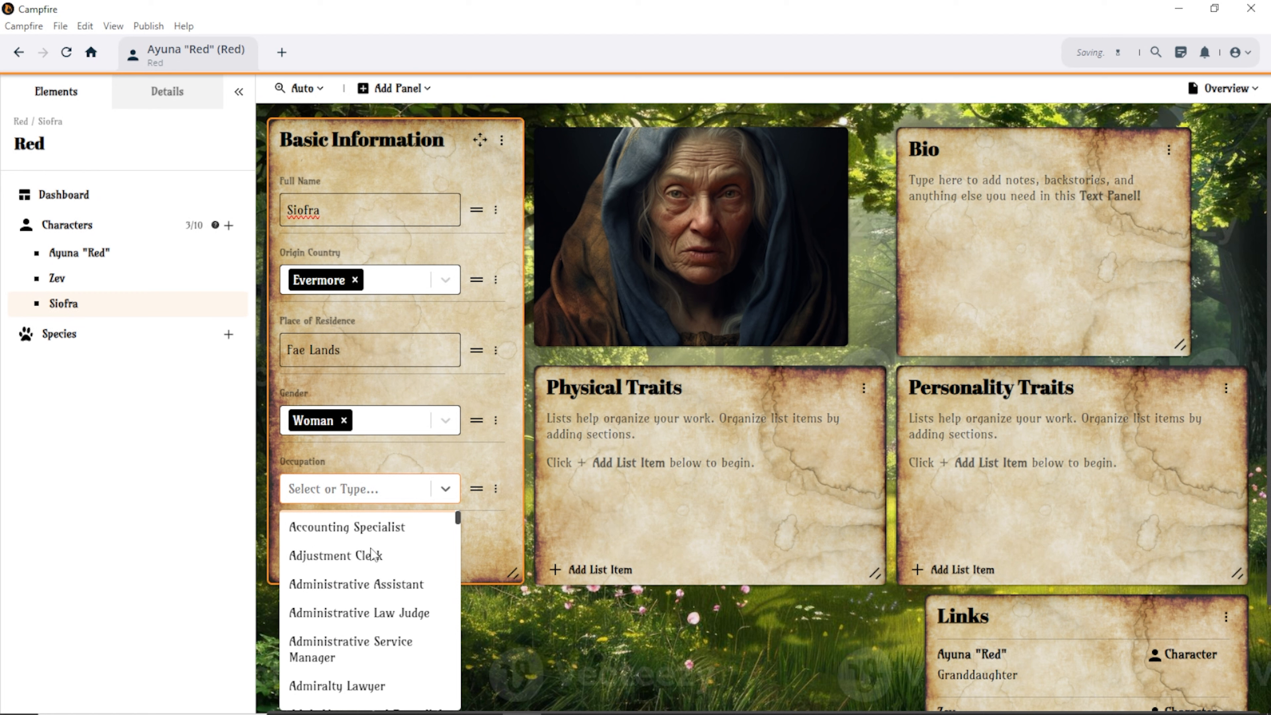
scroll(371, 549, "down", 10)
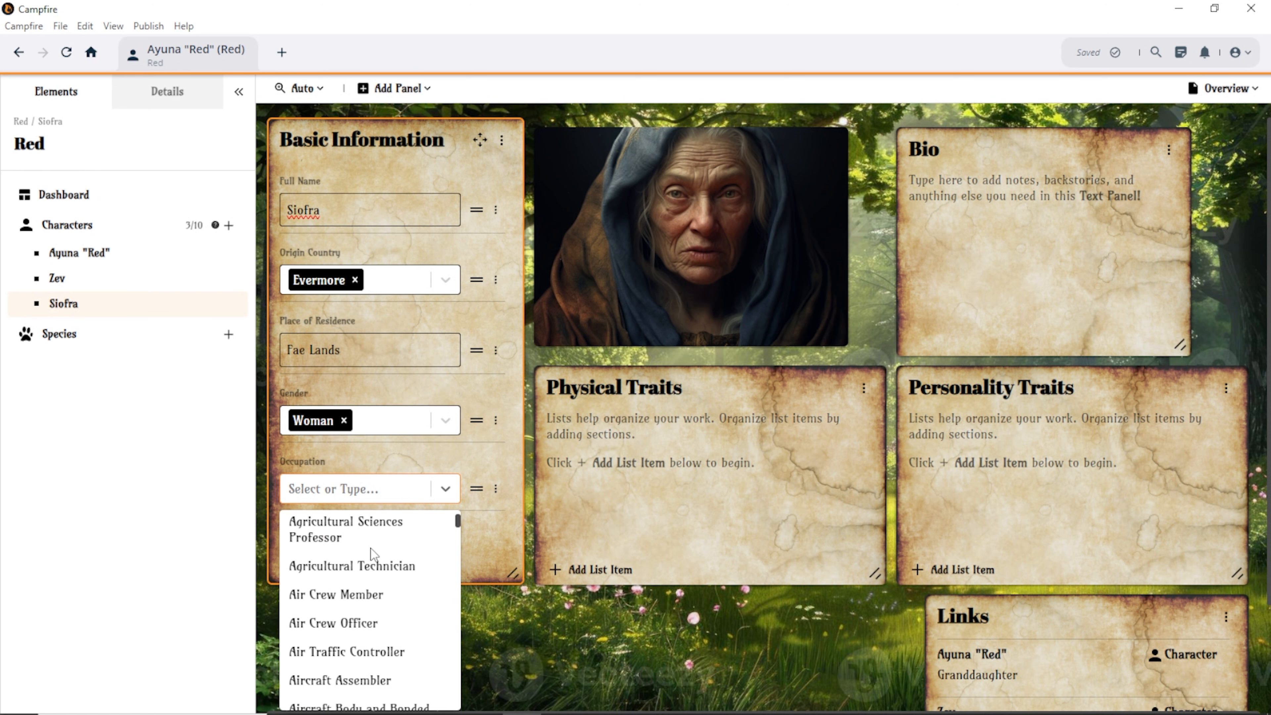
scroll(371, 548, "down", 10)
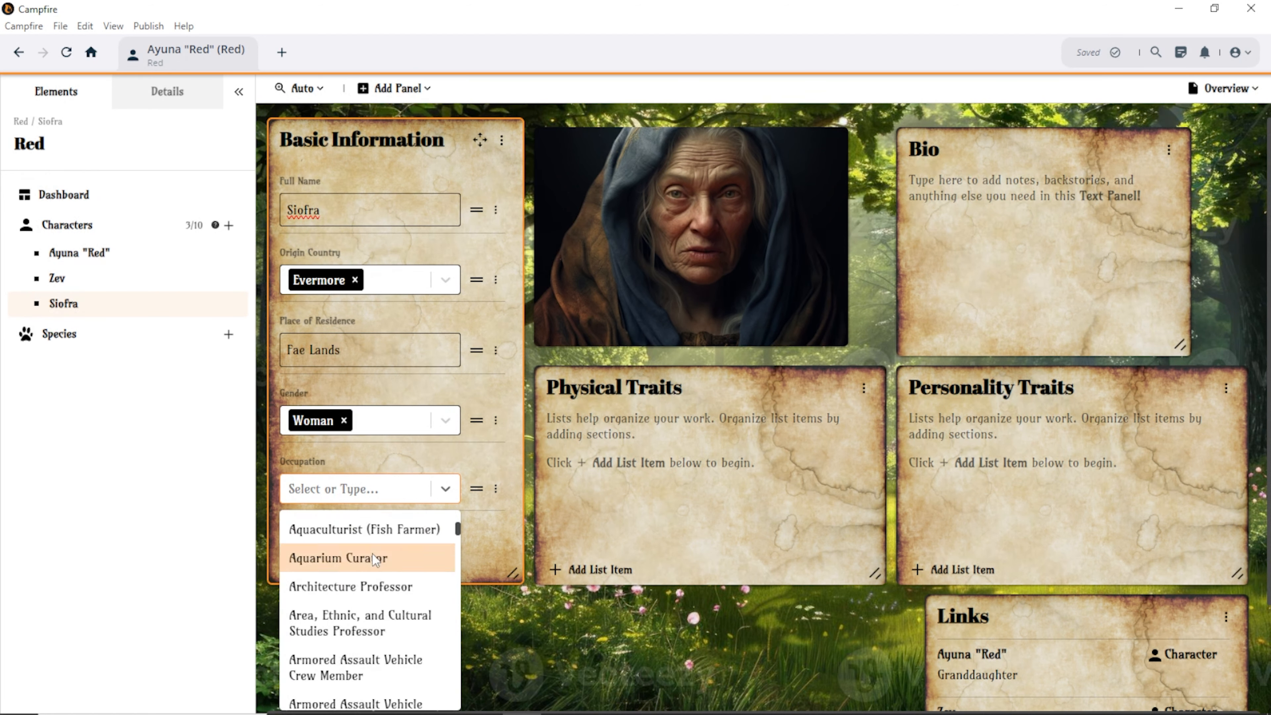
scroll(372, 553, "down", 6)
left_click_drag(458, 537, 447, 712)
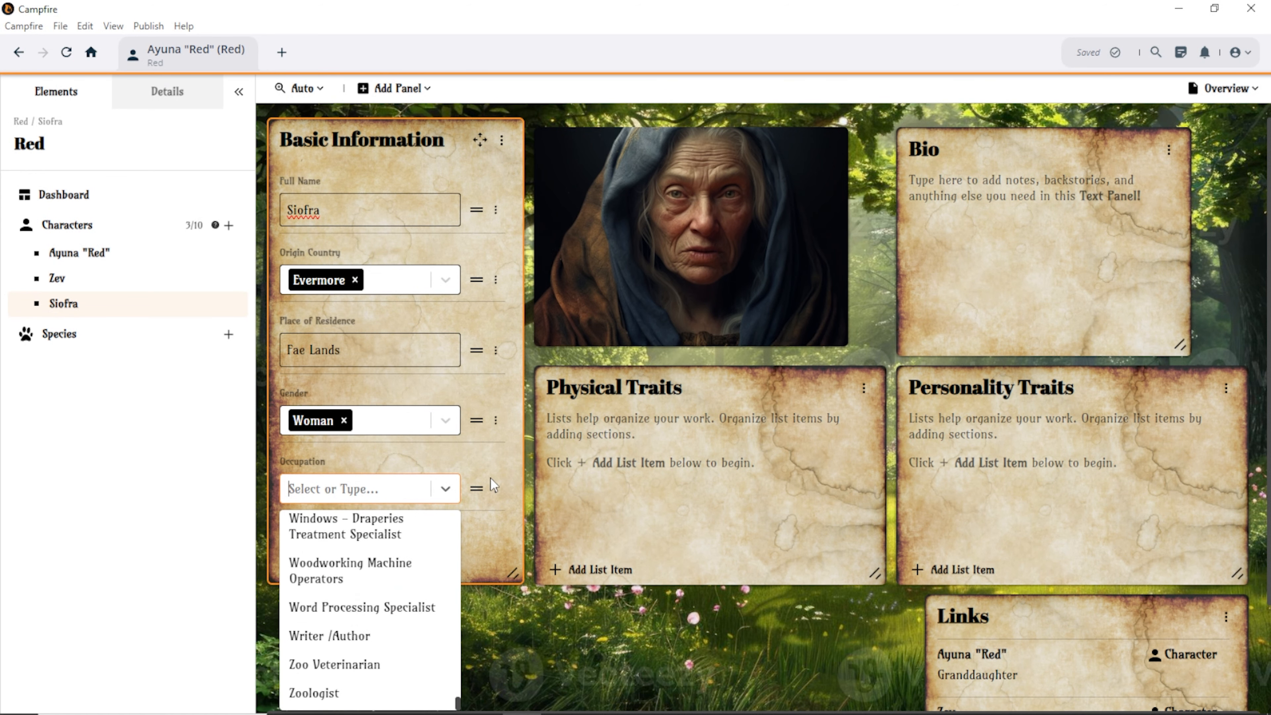
left_click(495, 489)
left_click(456, 574)
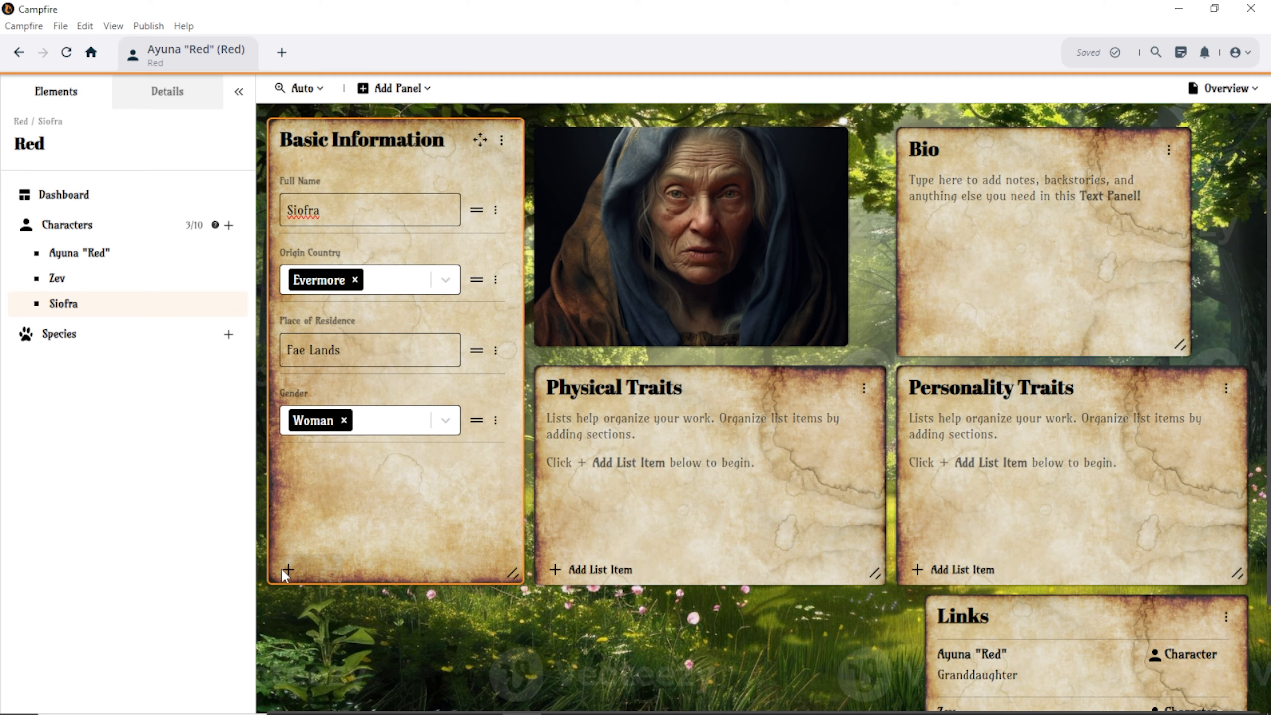
Open attribute management for the Basic Information panel and select the Age attribute.
left_click(287, 571)
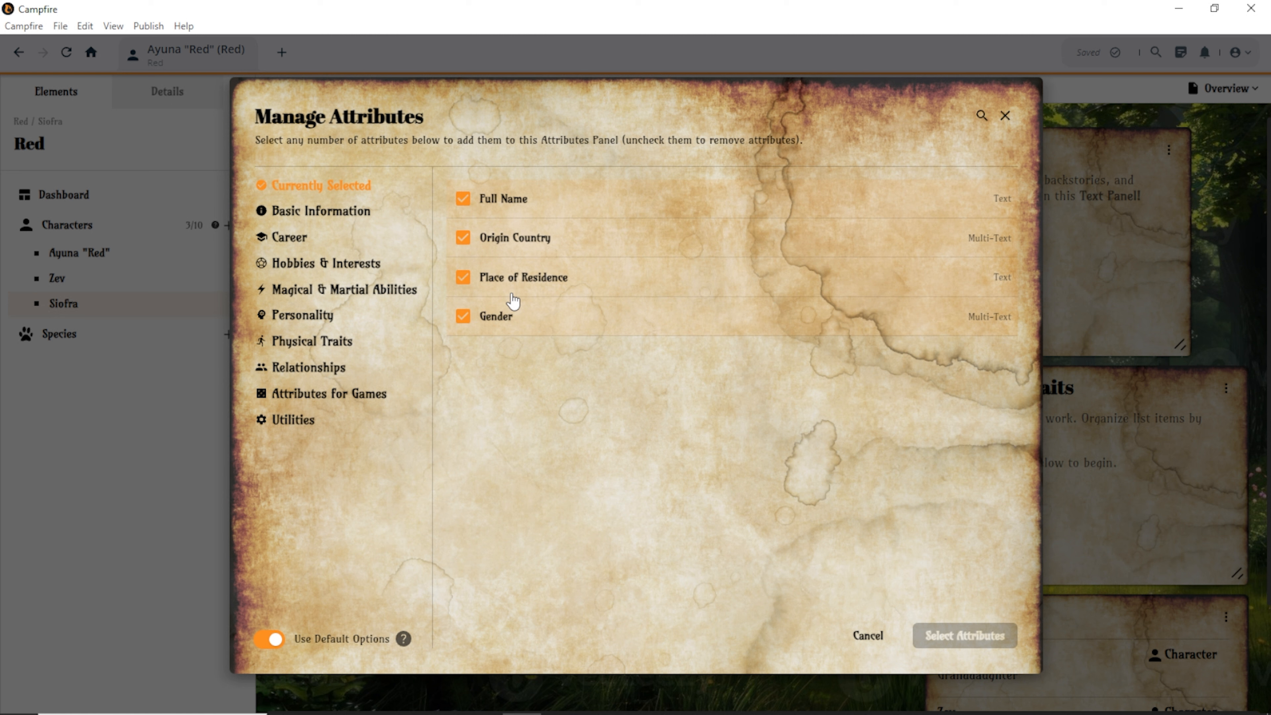
left_click(294, 219)
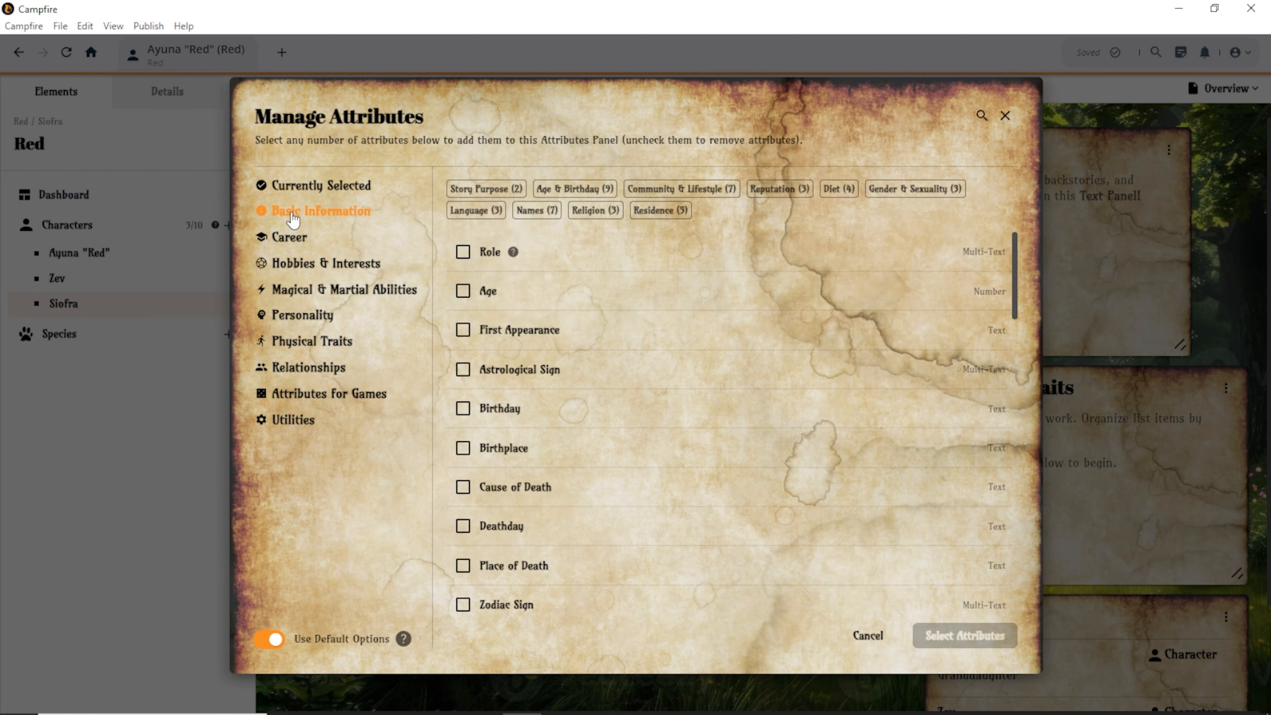
left_click(464, 293)
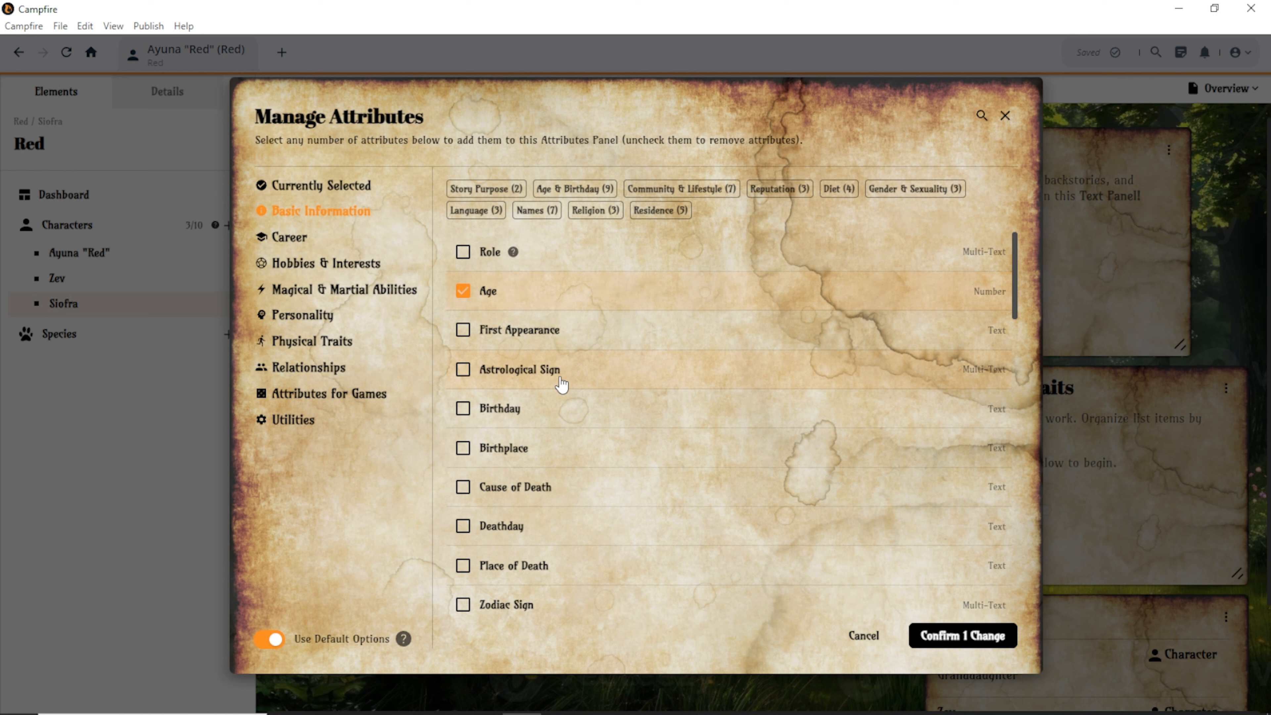
Look through the basic information attributes, filter them by residence and names, and select Nickname.
scroll(561, 384, "down", 5)
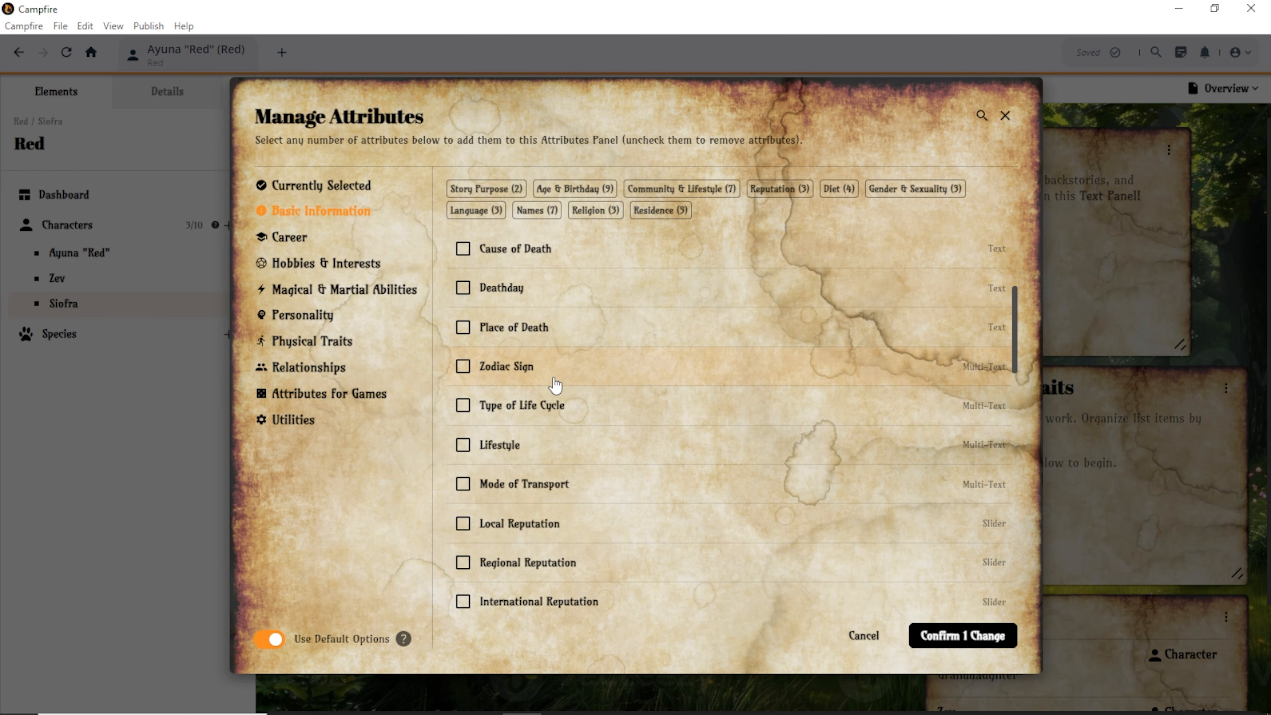
scroll(576, 439, "down", 3)
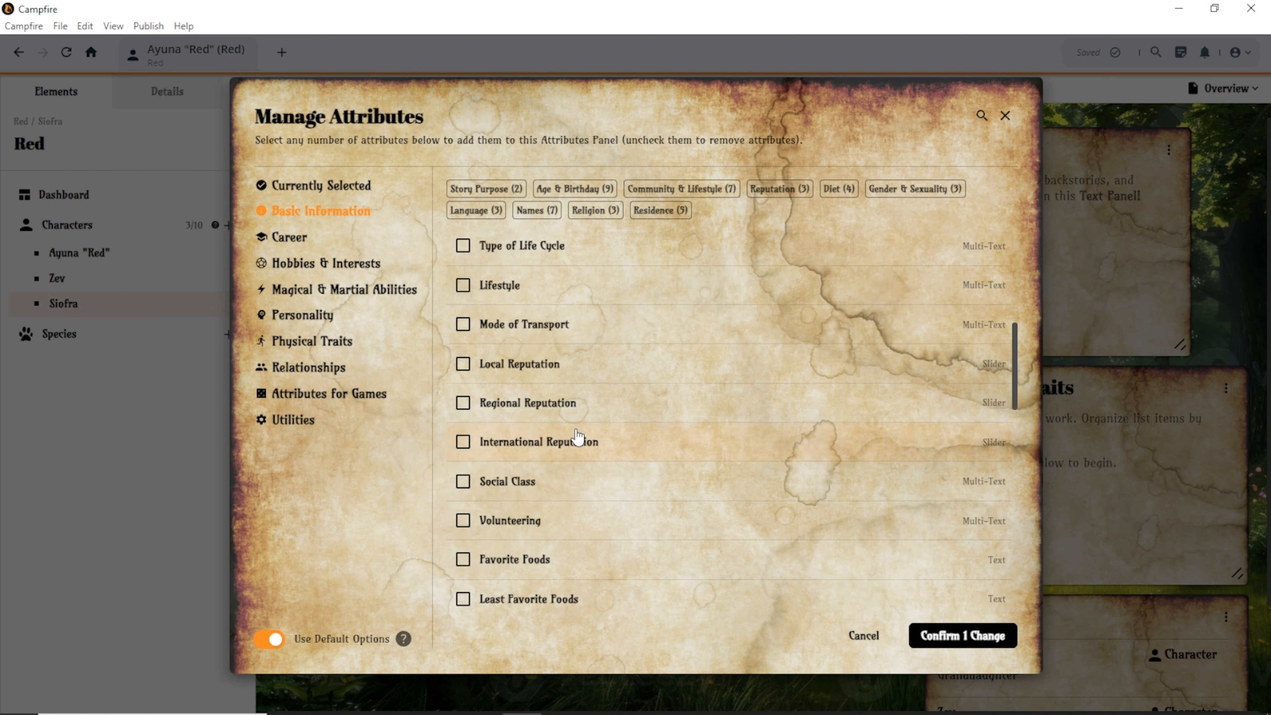
scroll(578, 437, "down", 2)
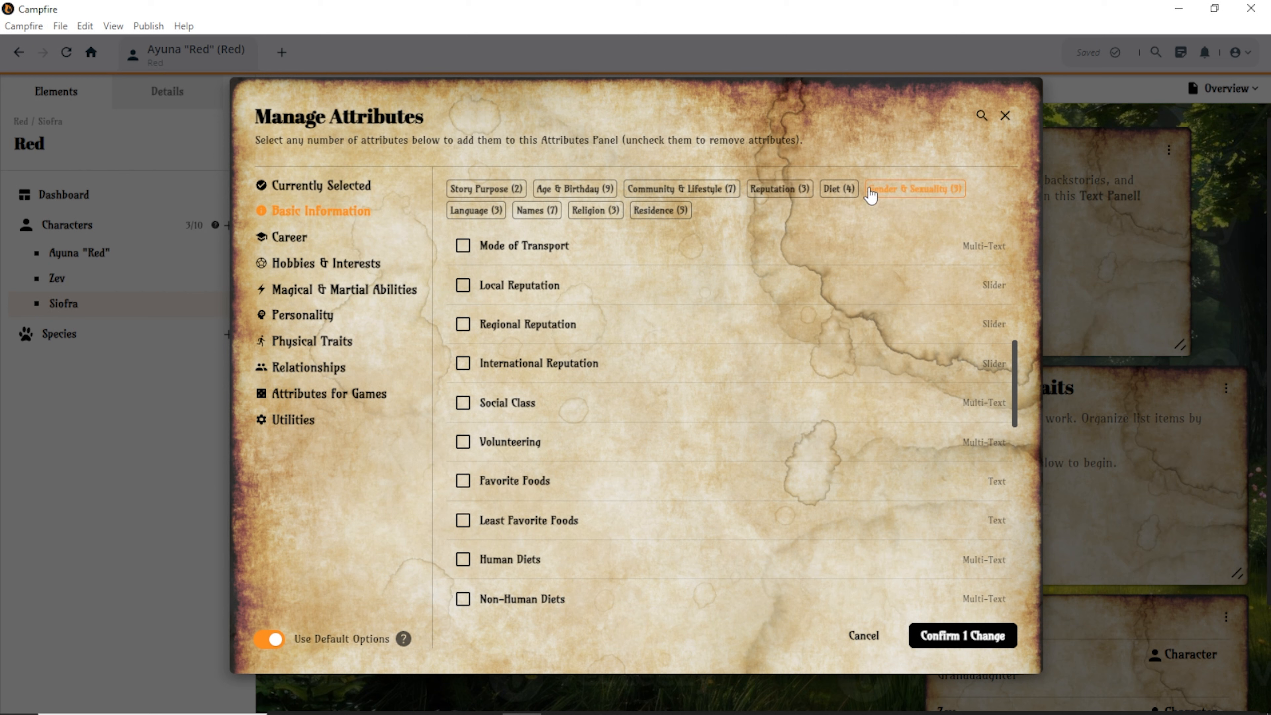
left_click(660, 213)
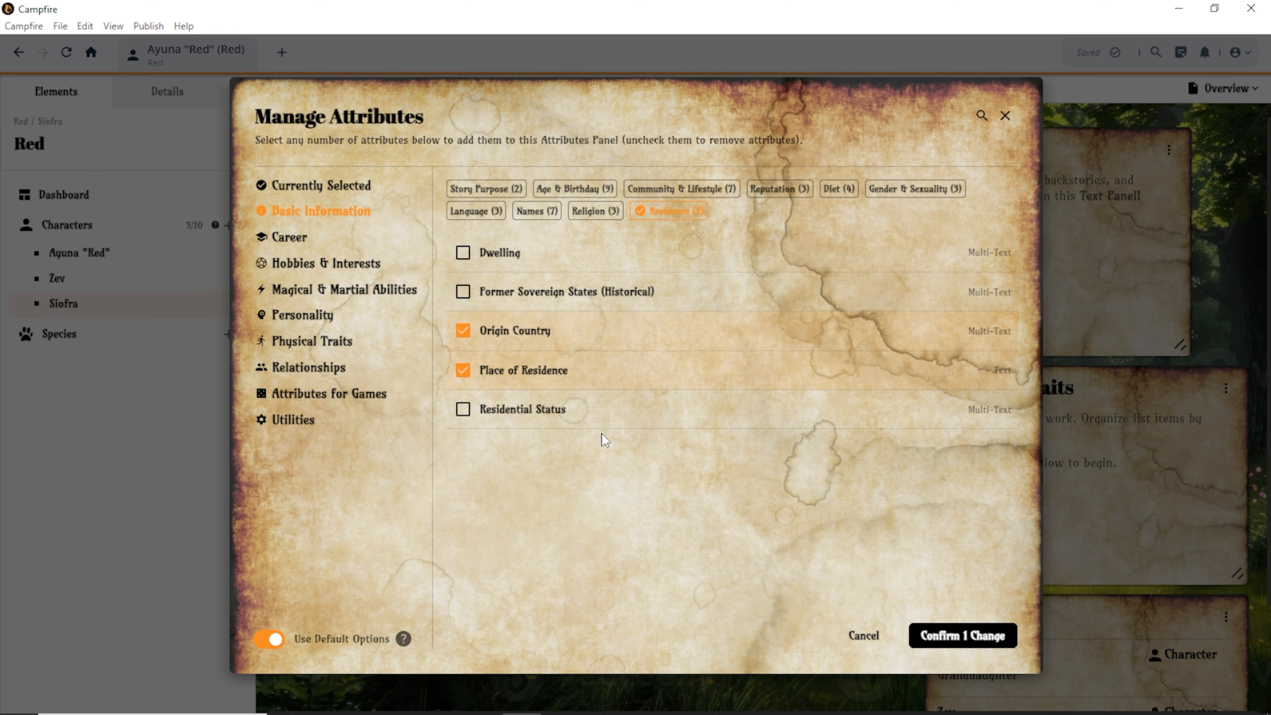
left_click(536, 212)
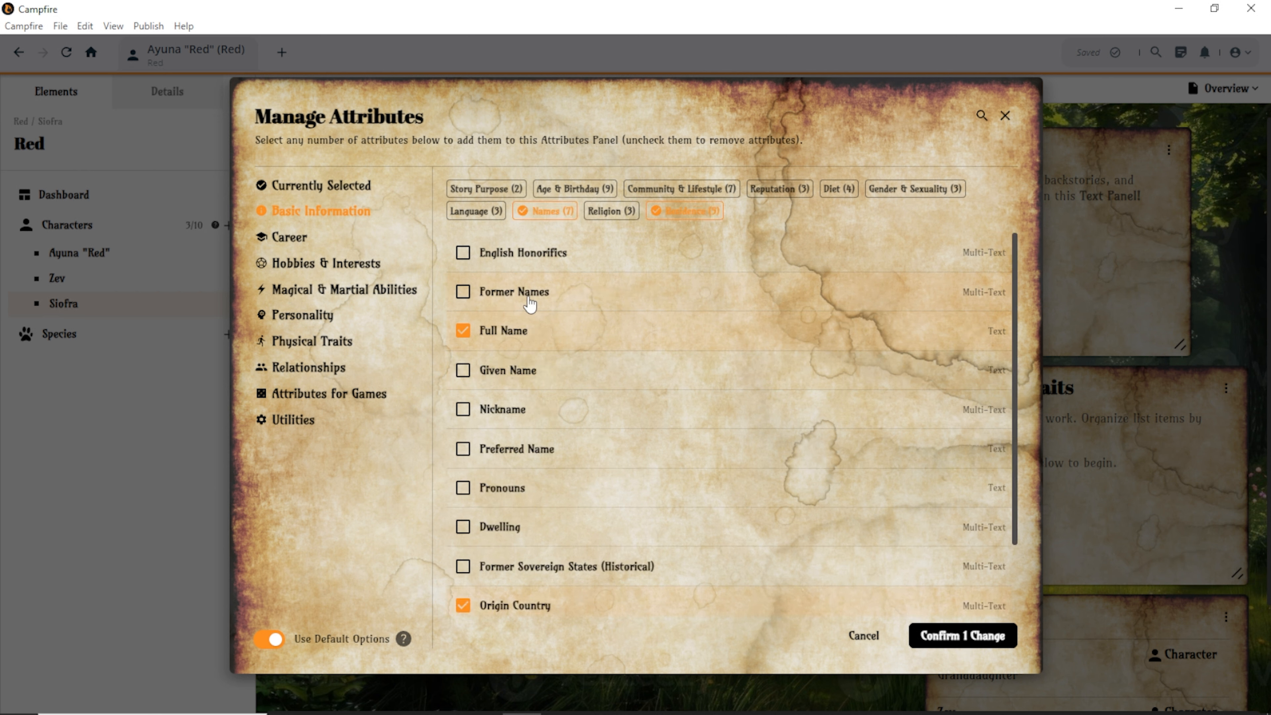
left_click(463, 409)
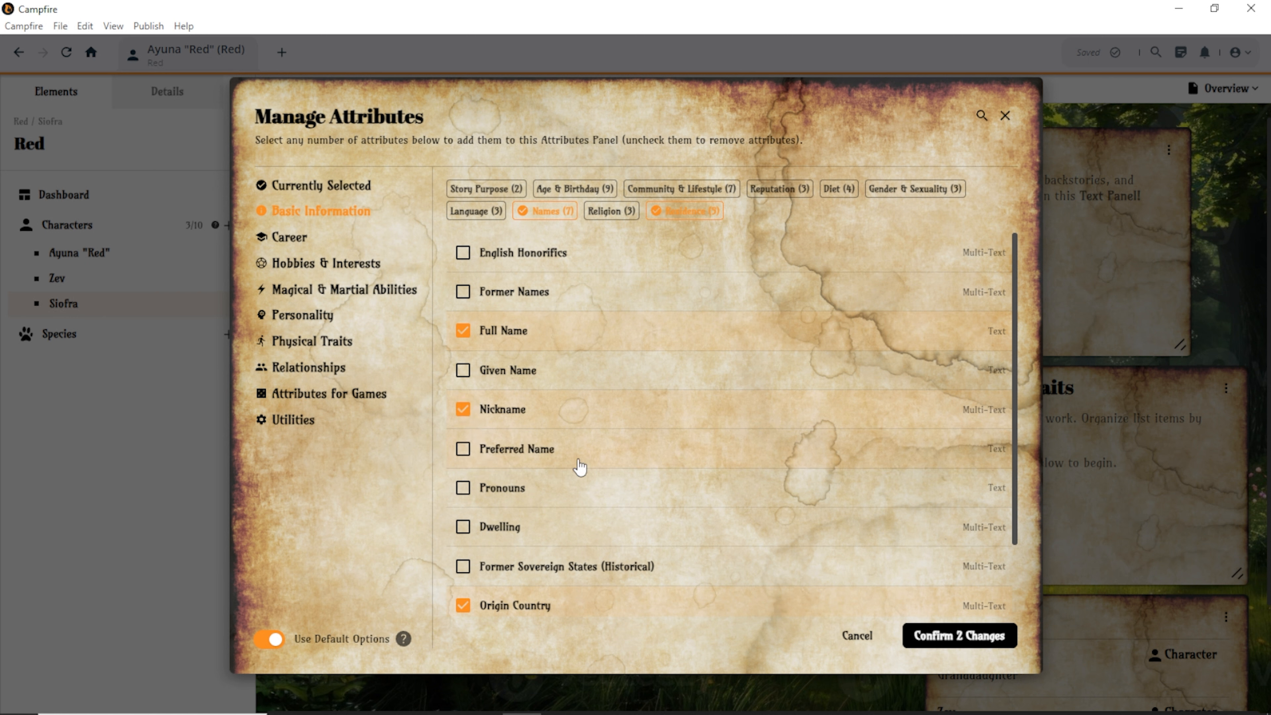
Include the language attributes in the filter and select Primary Language and Secondary Language.
left_click(469, 213)
left_click(465, 255)
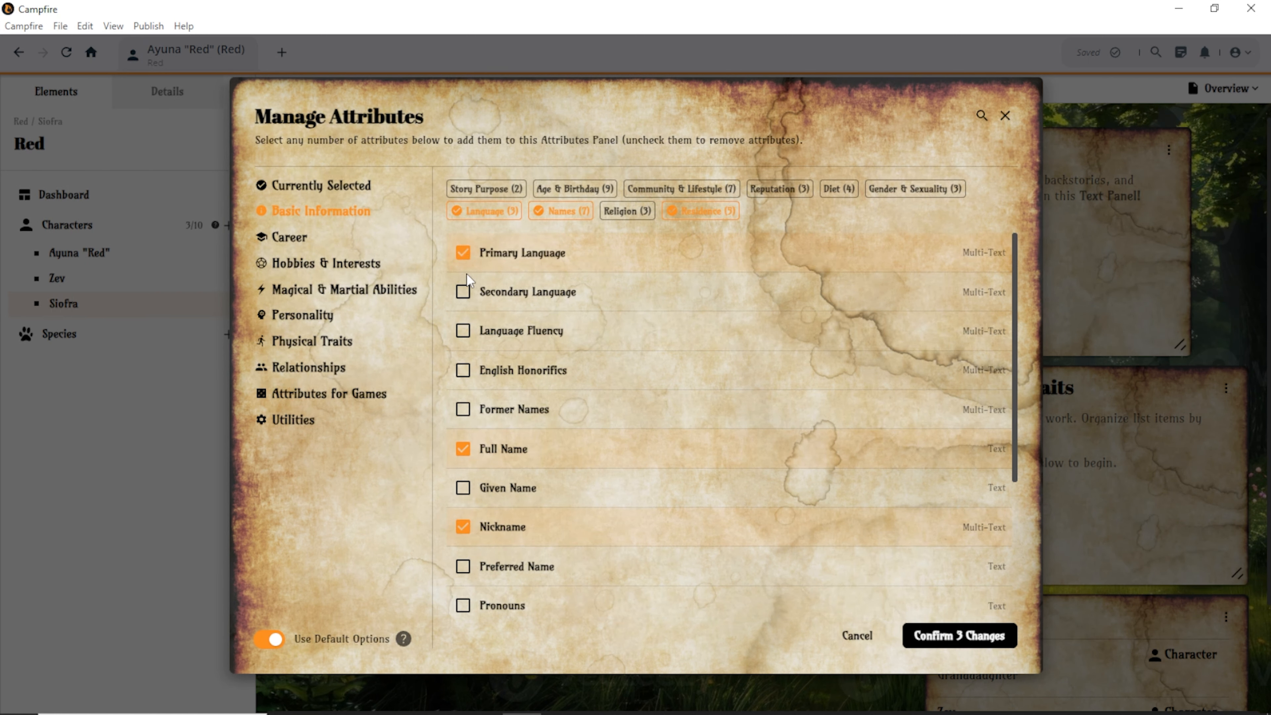
left_click(464, 293)
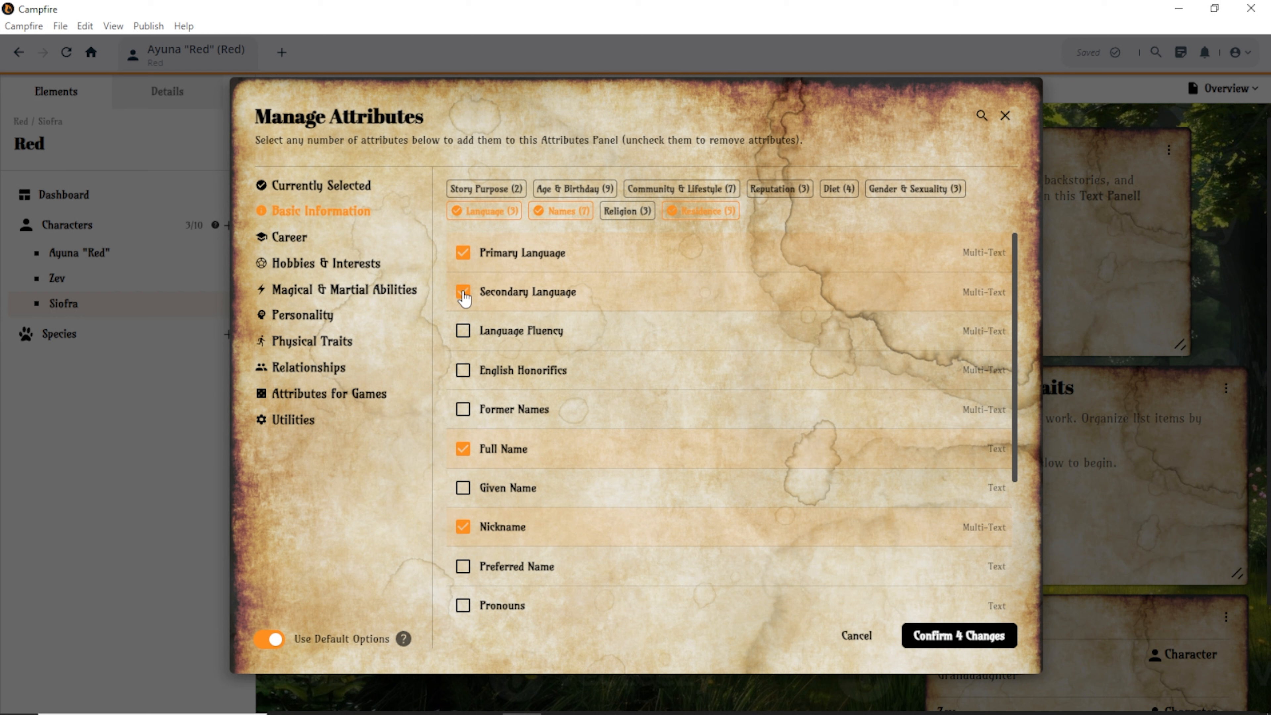
scroll(530, 348, "down", 4)
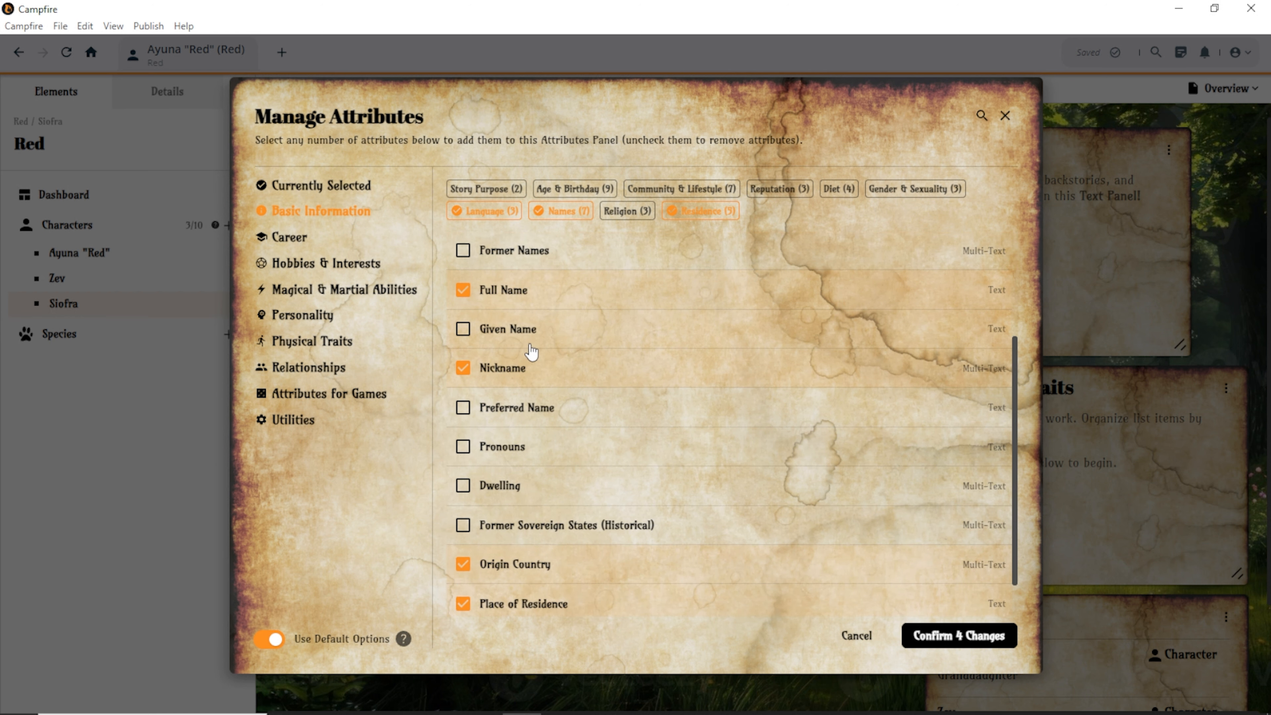
scroll(532, 352, "up", 4)
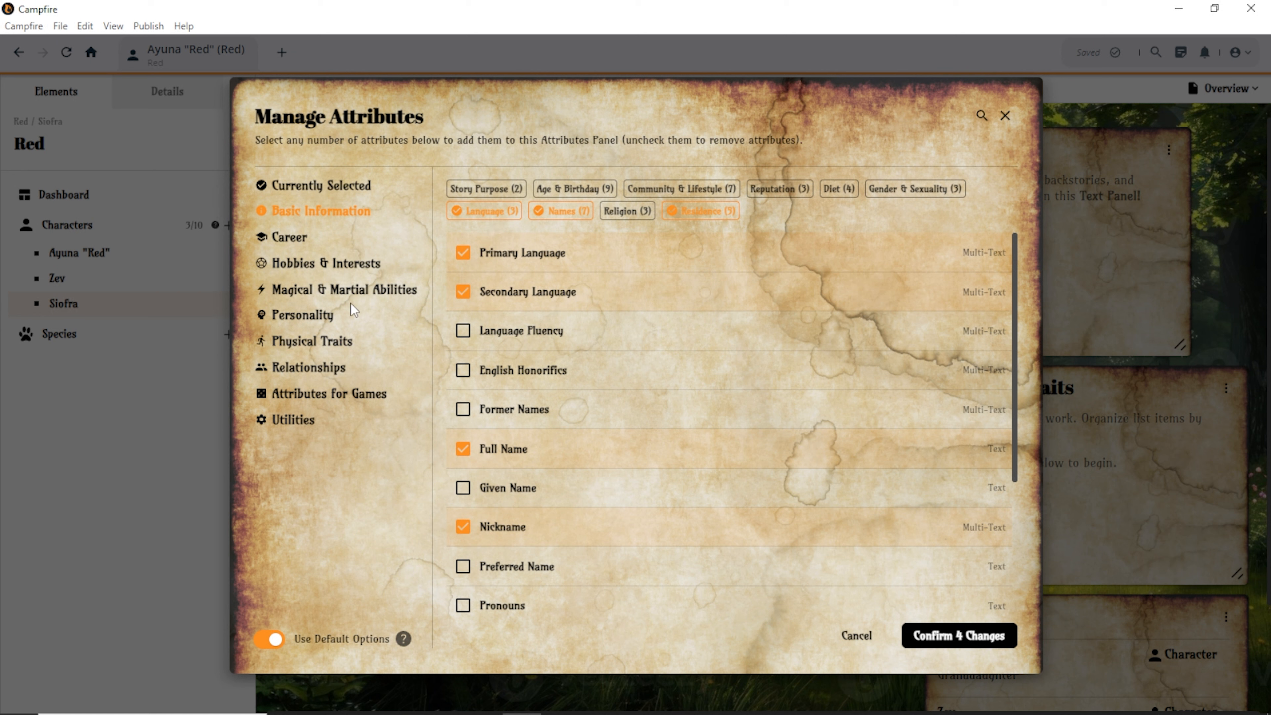
Browse the appearance and biology attributes under Physical Traits and select Height and Weight.
left_click(308, 345)
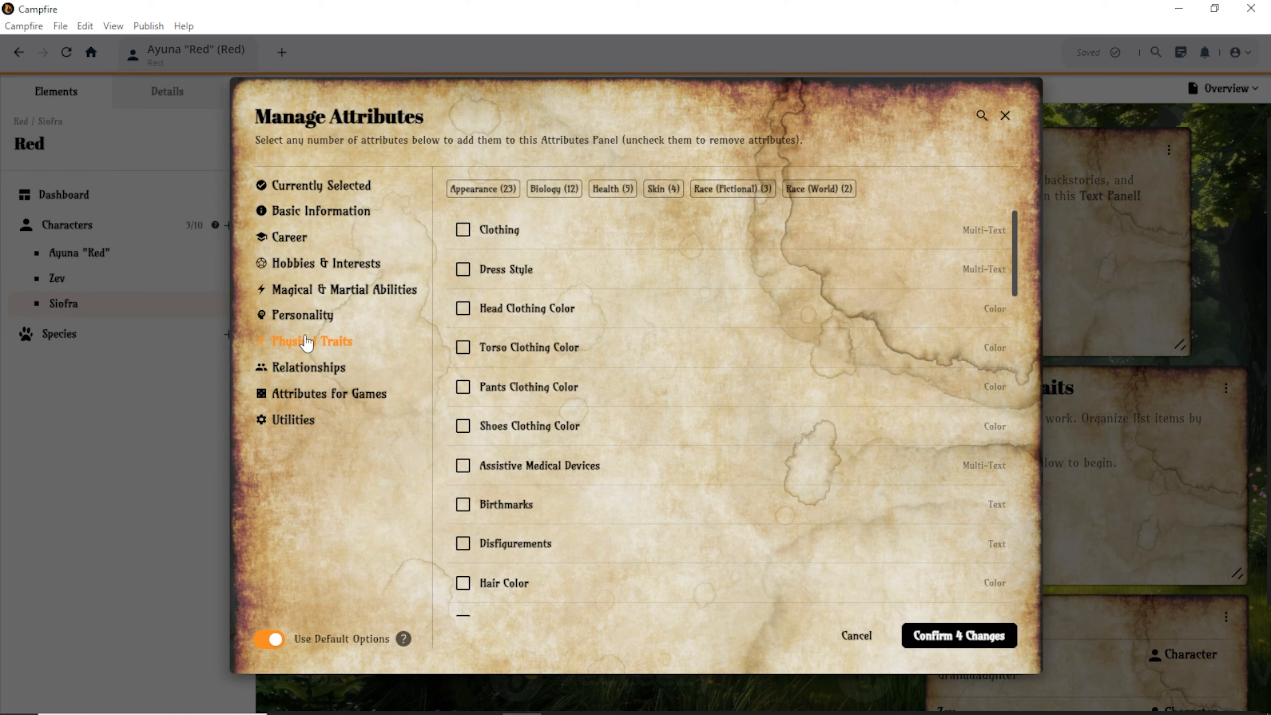
left_click(498, 199)
scroll(515, 245, "down", 1)
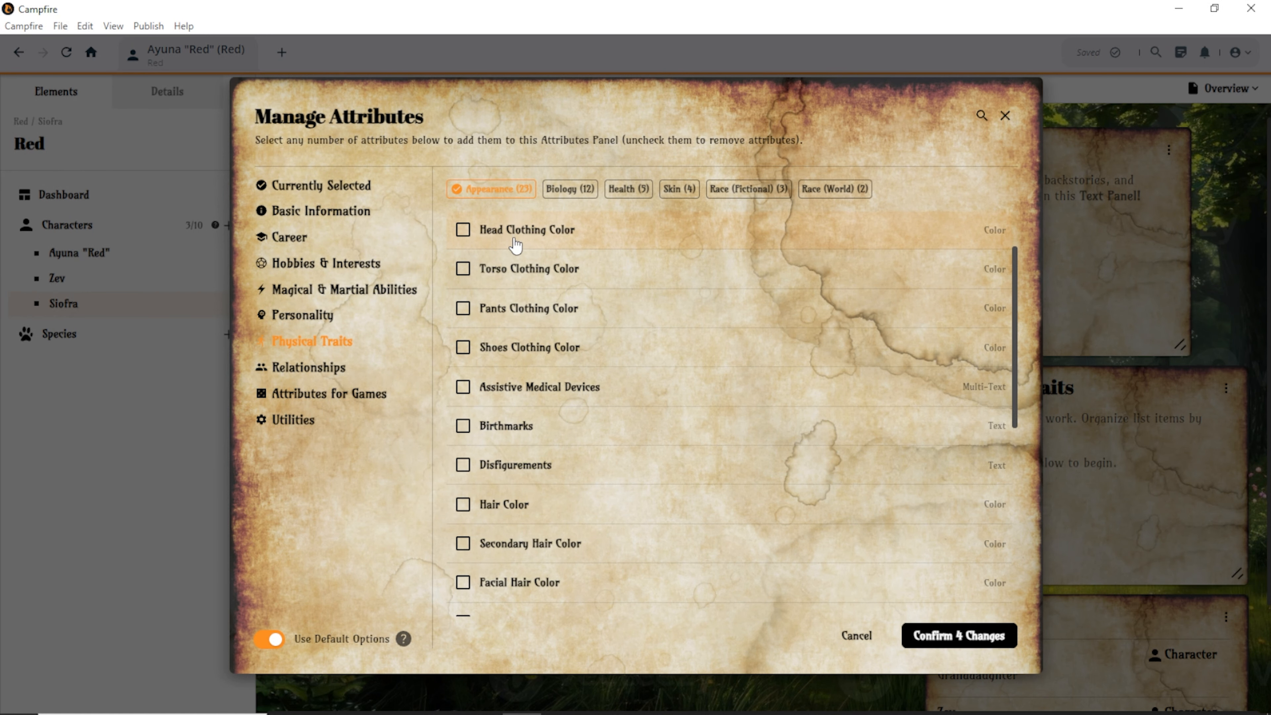
scroll(516, 245, "down", 6)
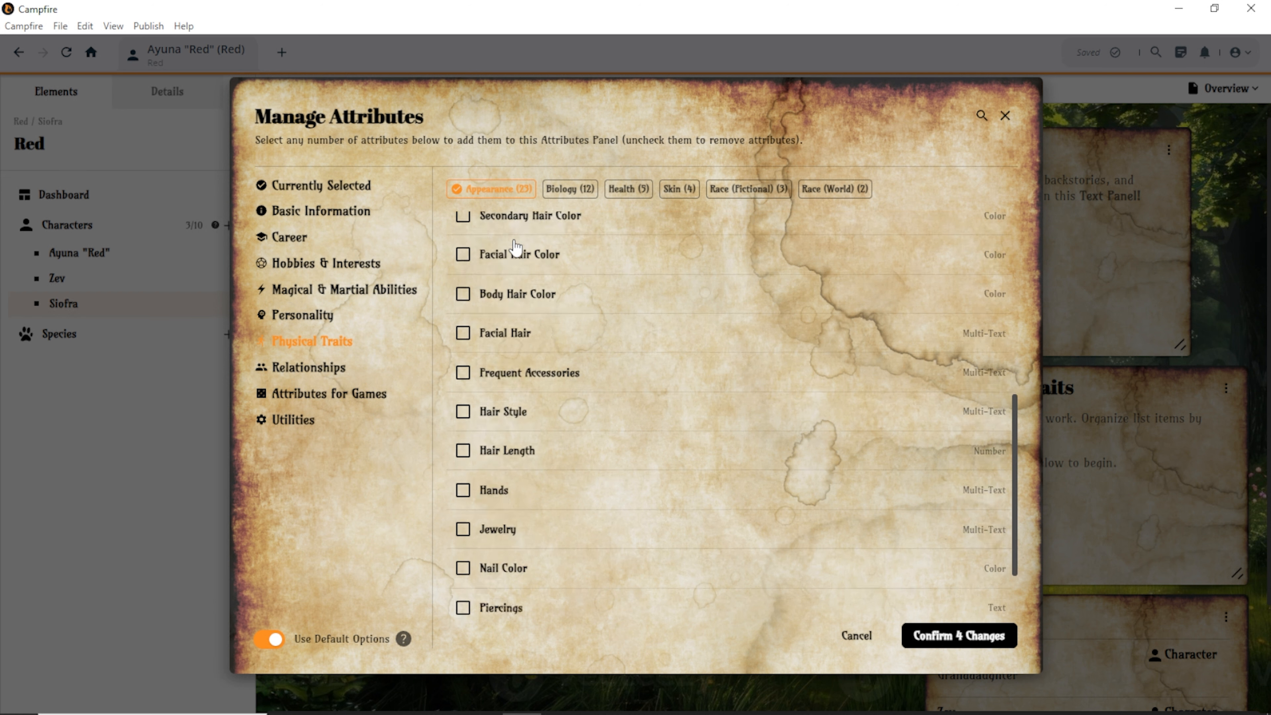
scroll(515, 248, "down", 2)
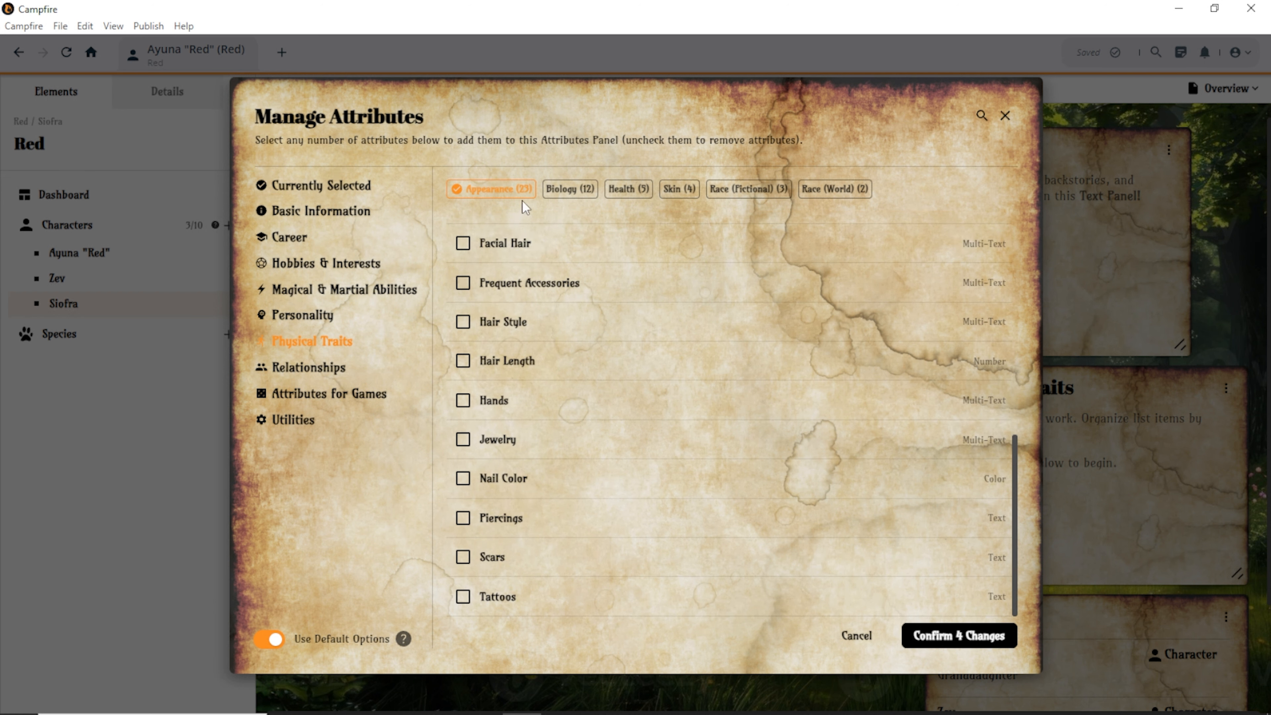
left_click(556, 190)
scroll(550, 262, "down", 3)
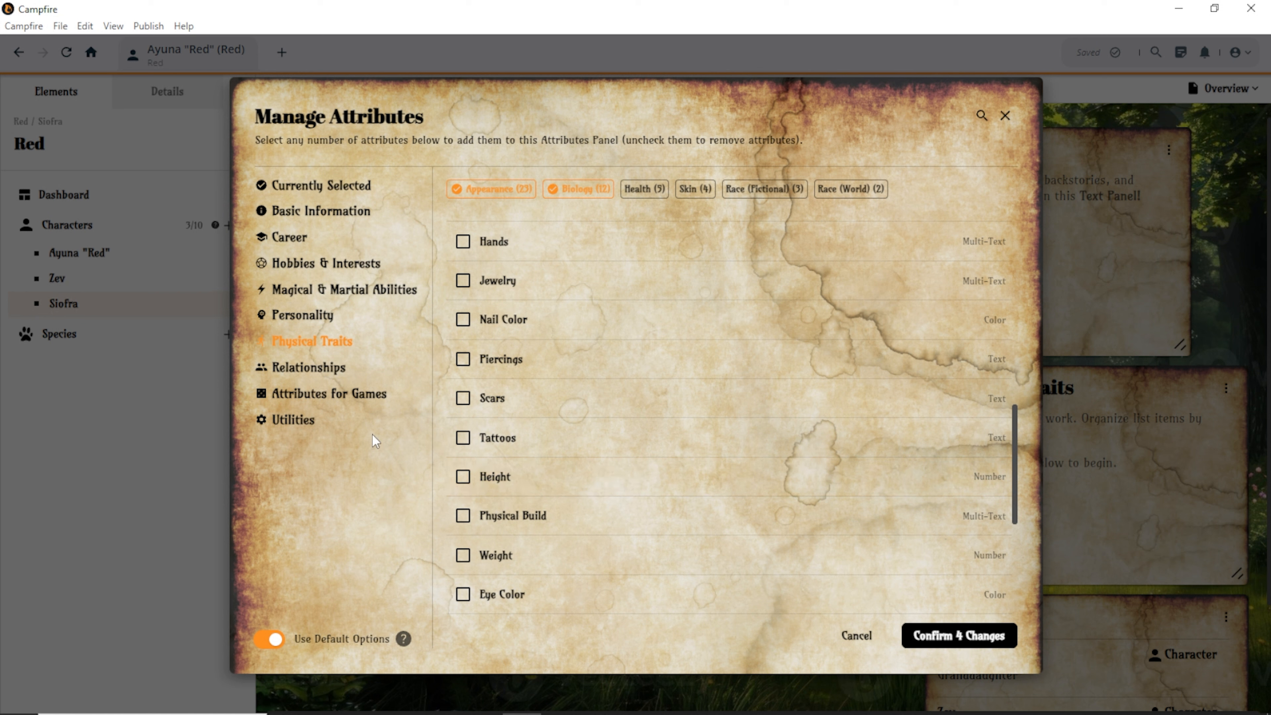
left_click(463, 477)
left_click(463, 556)
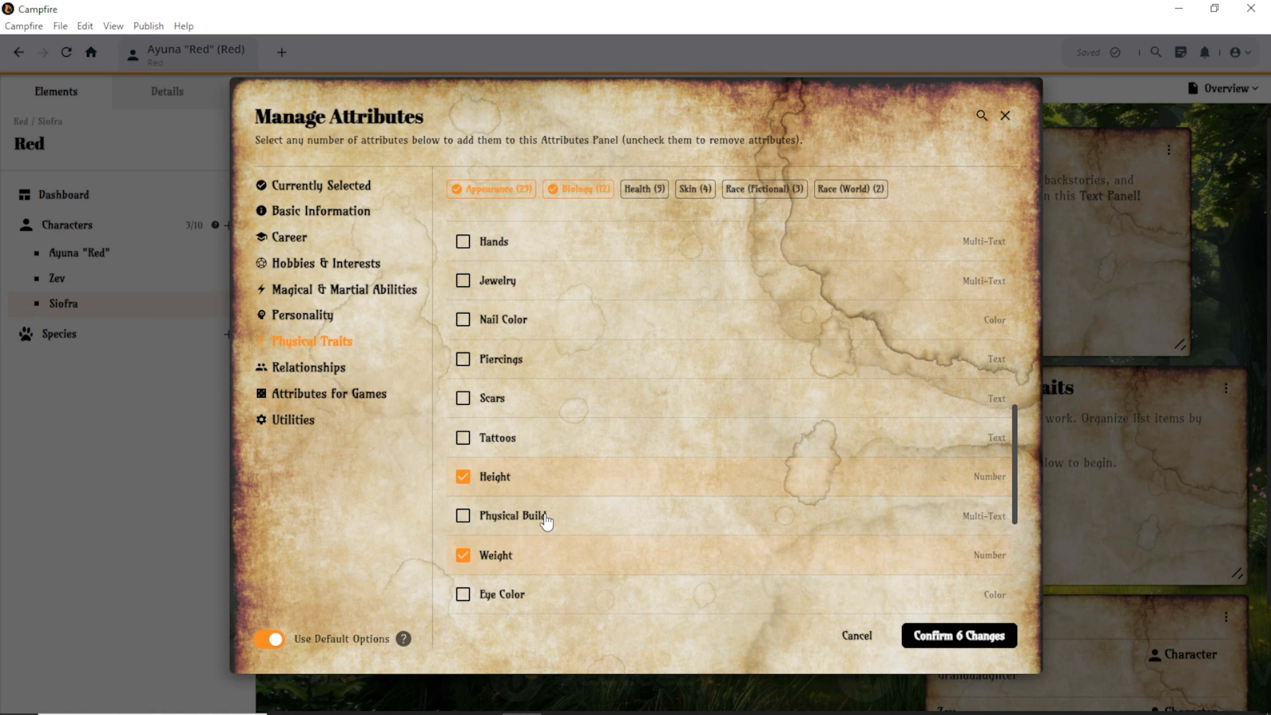
Narrow the physical traits to biology only and confirm adding the selected attributes to the Basic Information panel.
scroll(547, 521, "down", 5)
scroll(547, 520, "up", 10)
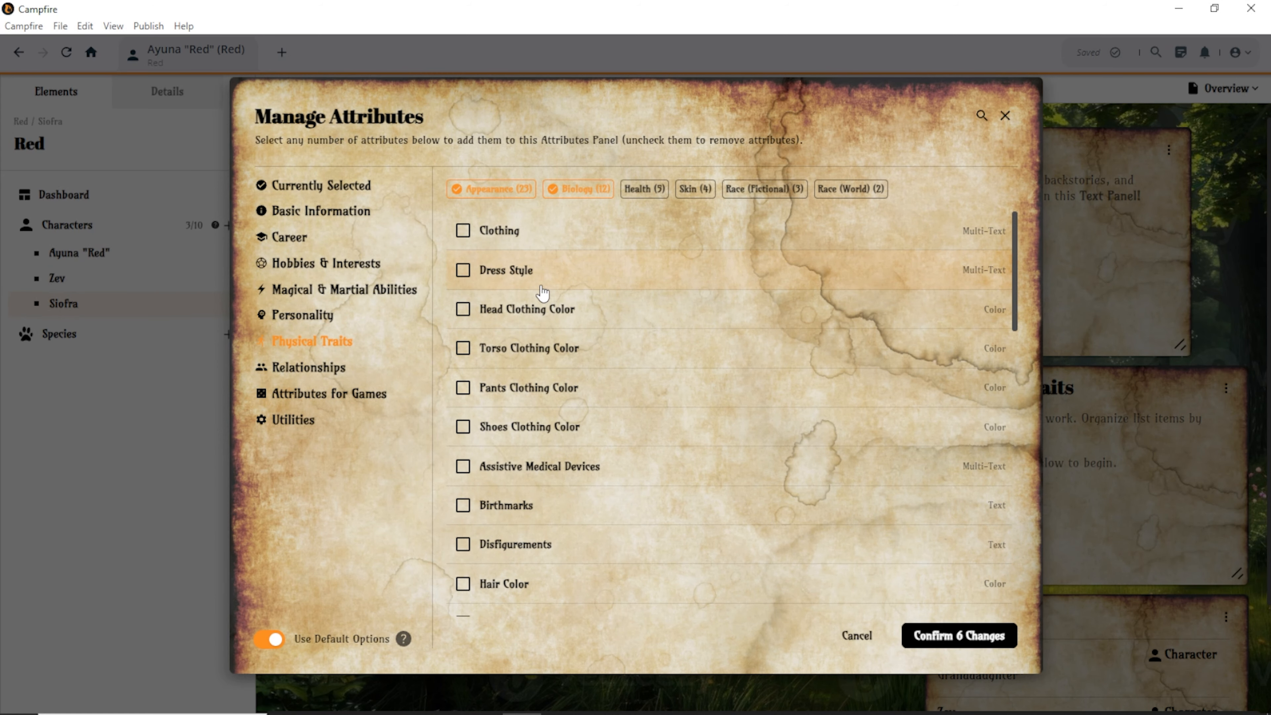
left_click(519, 198)
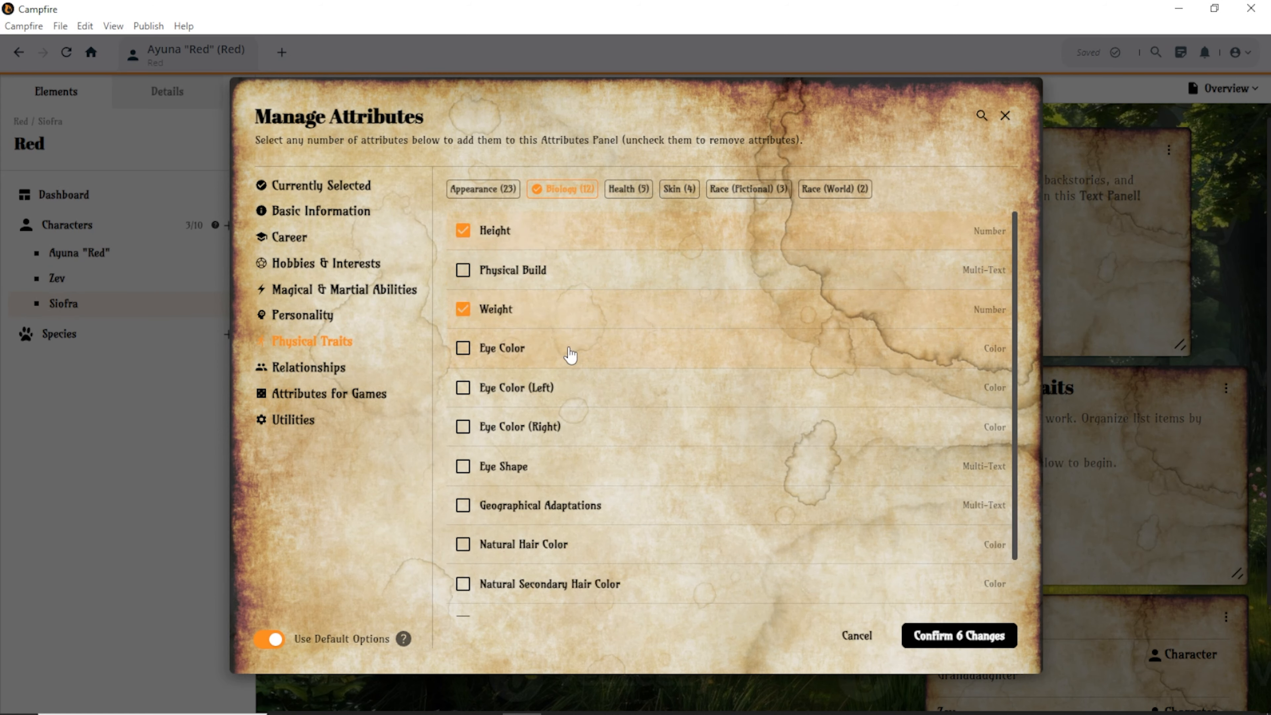
left_click(950, 641)
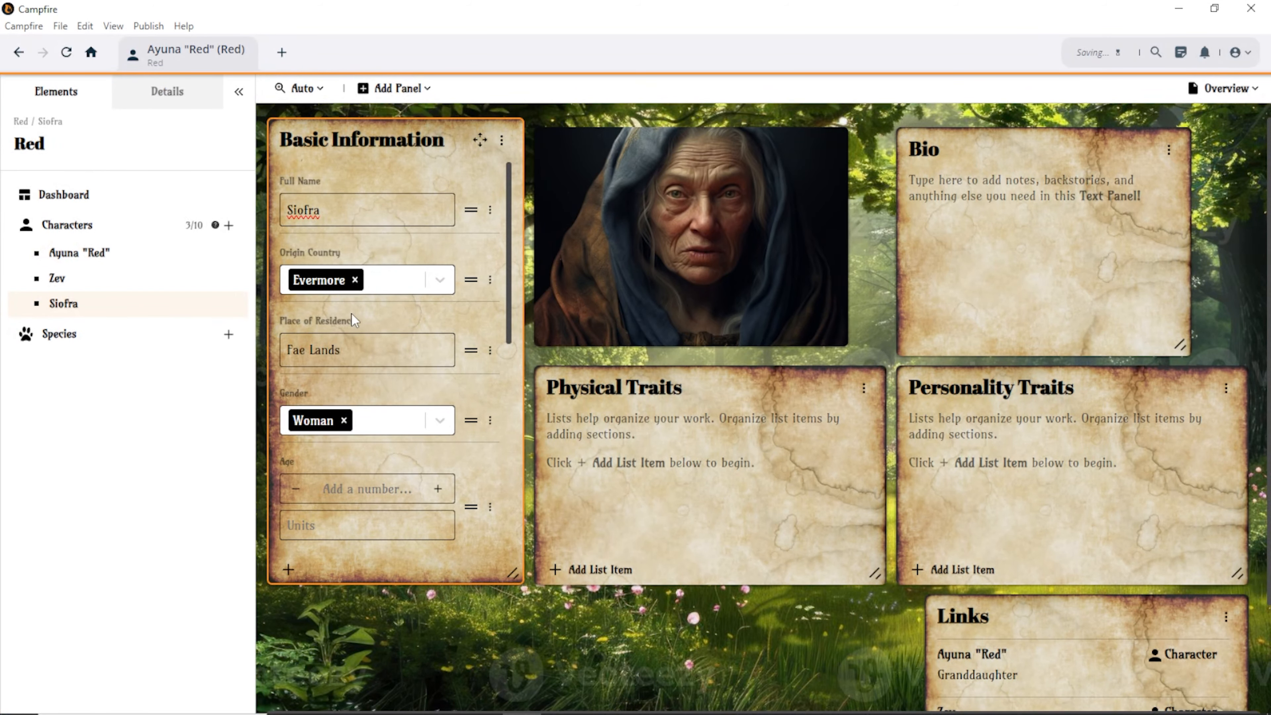
Set Siofra's age to 1000 with "Years" as the unit in the Basic Information panel.
scroll(353, 318, "down", 3)
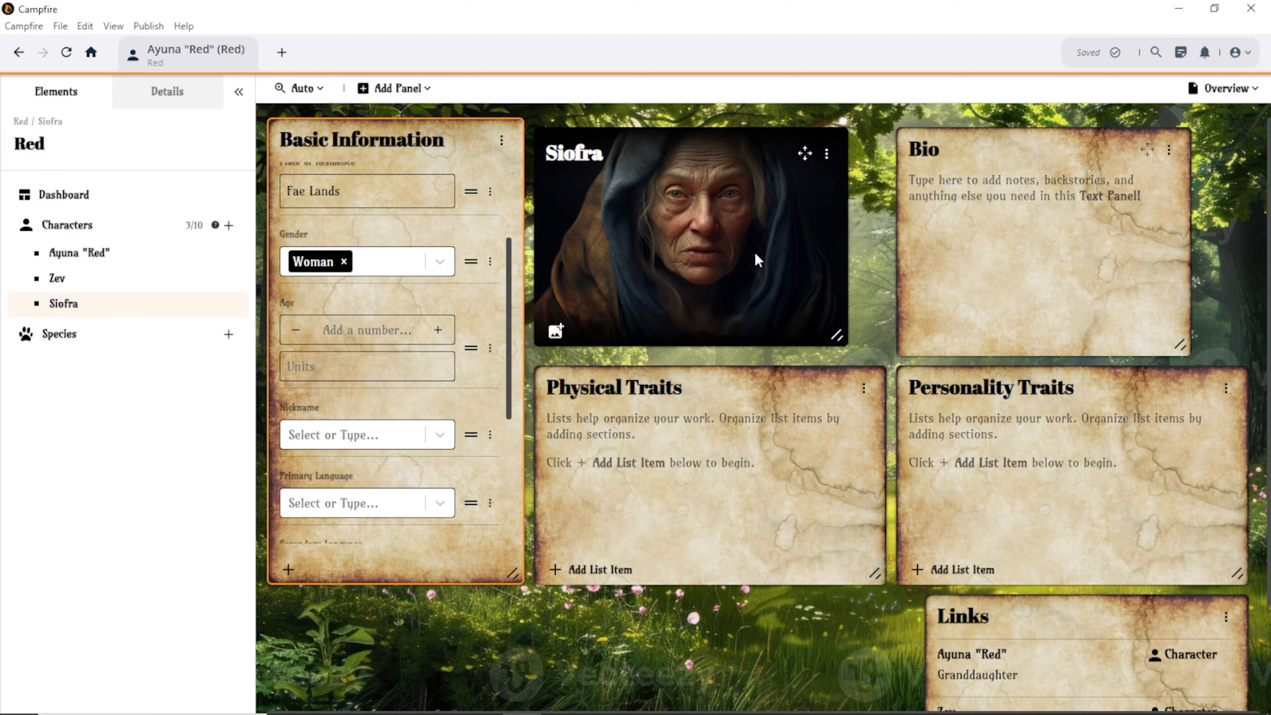
scroll(410, 395, "up", 2)
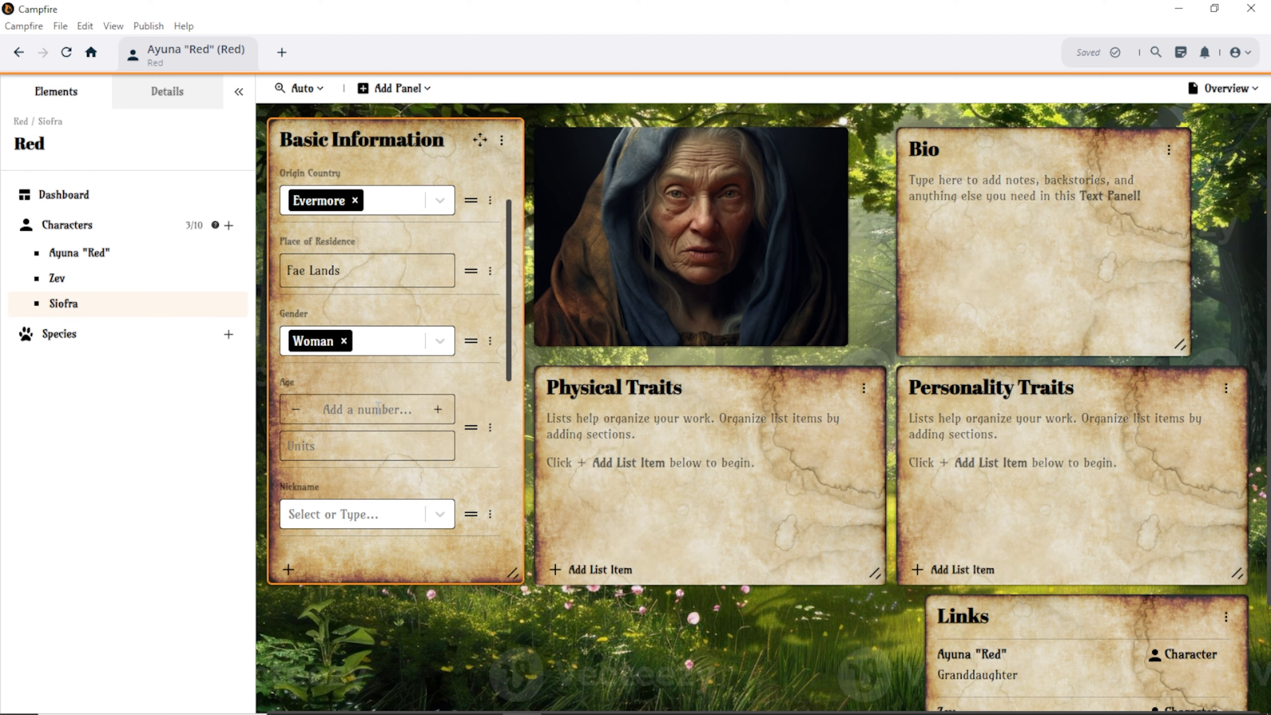
left_click(379, 408)
type("1000")
left_click(341, 444)
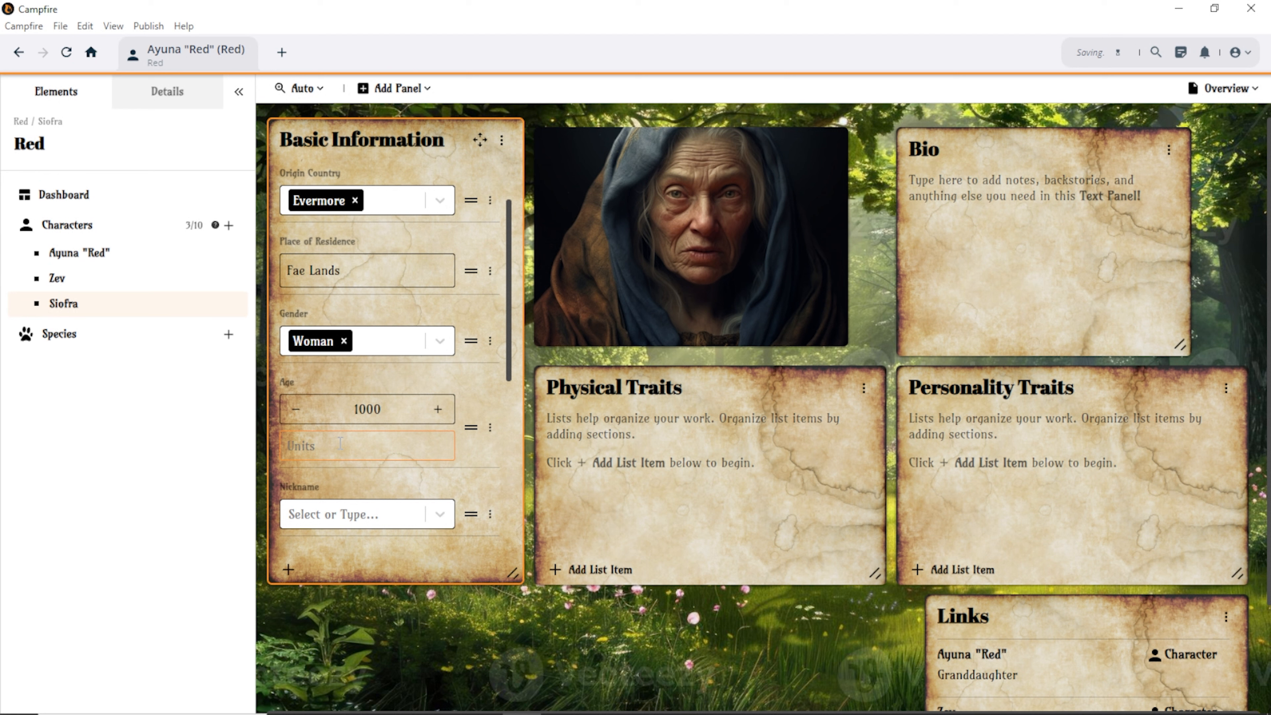
type("Years")
Try to enter "Sio" in quotation marks as Siofra's nickname.
scroll(424, 453, "down", 3)
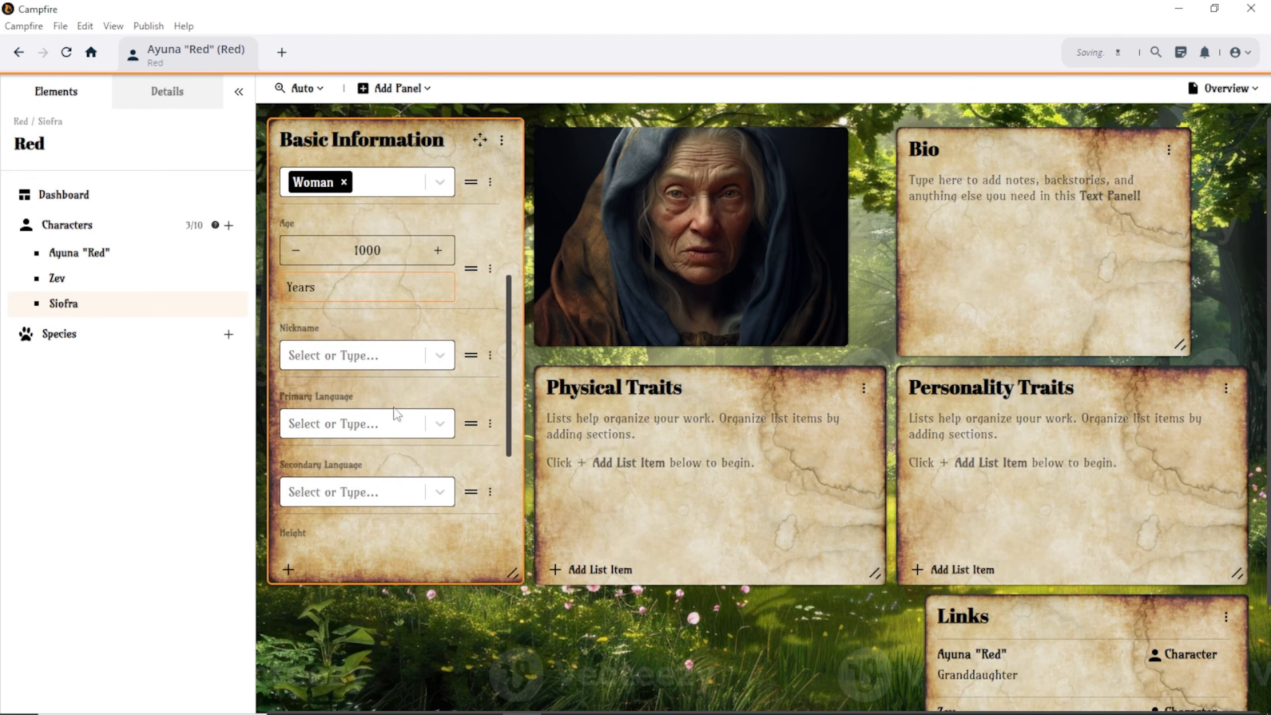
left_click(394, 360)
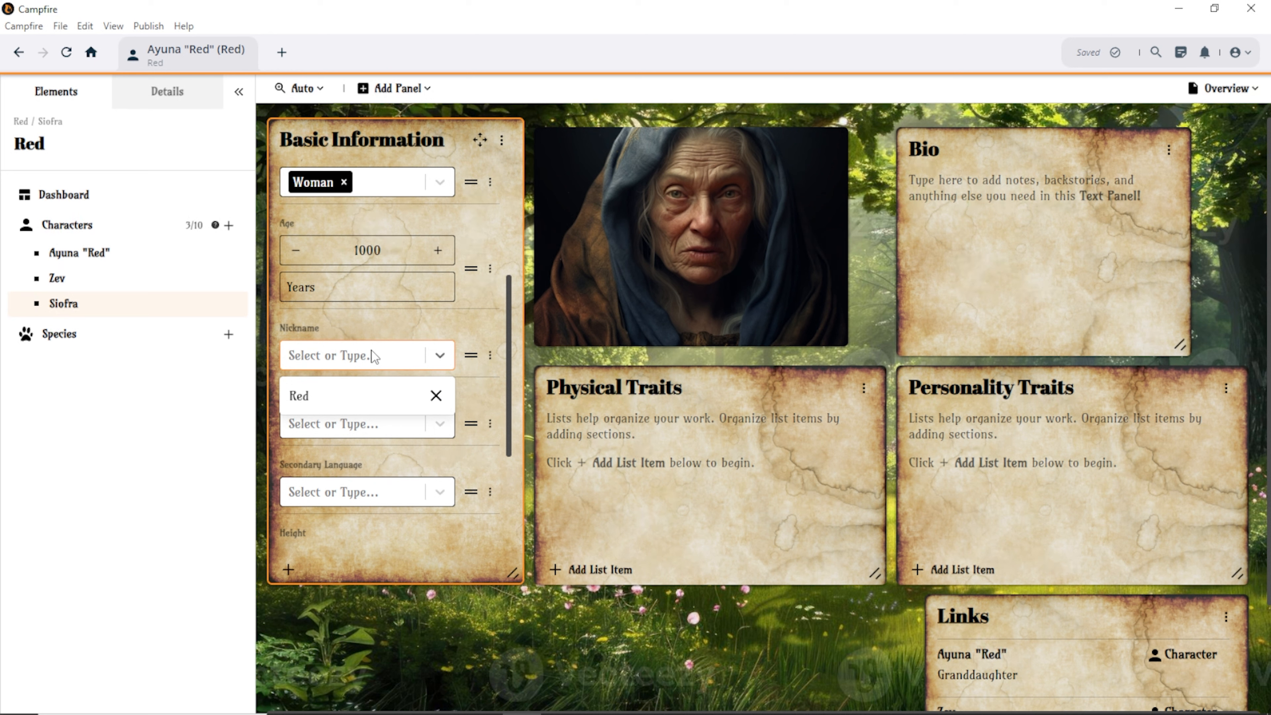
type("\"Sio")
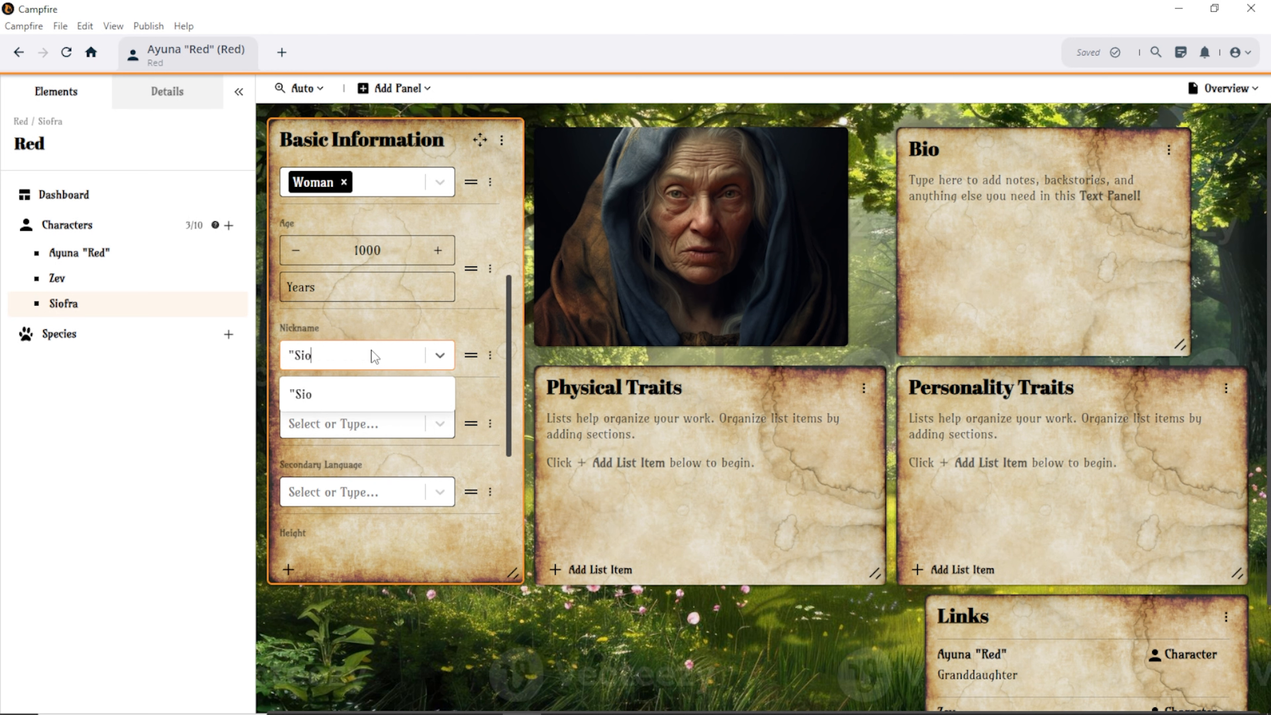
type("\"")
key("Return")
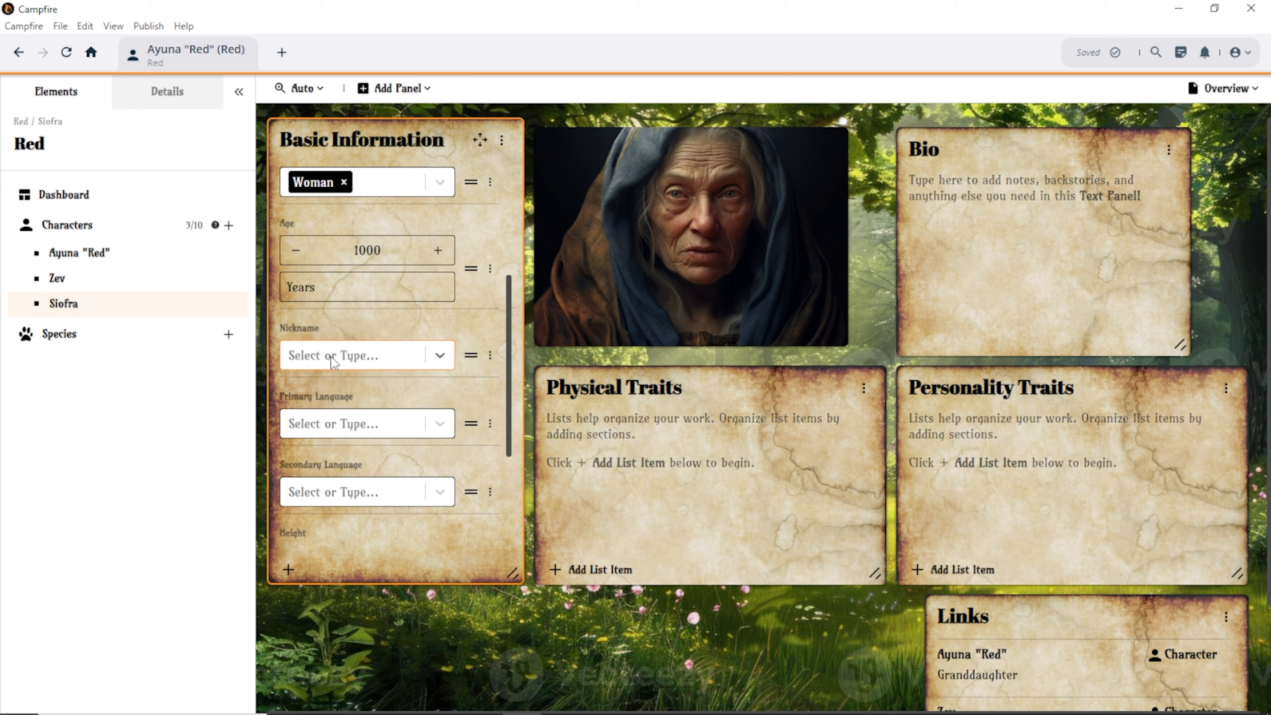
Set Siofra's nickname to "Grand Mother Sio".
type("Gra")
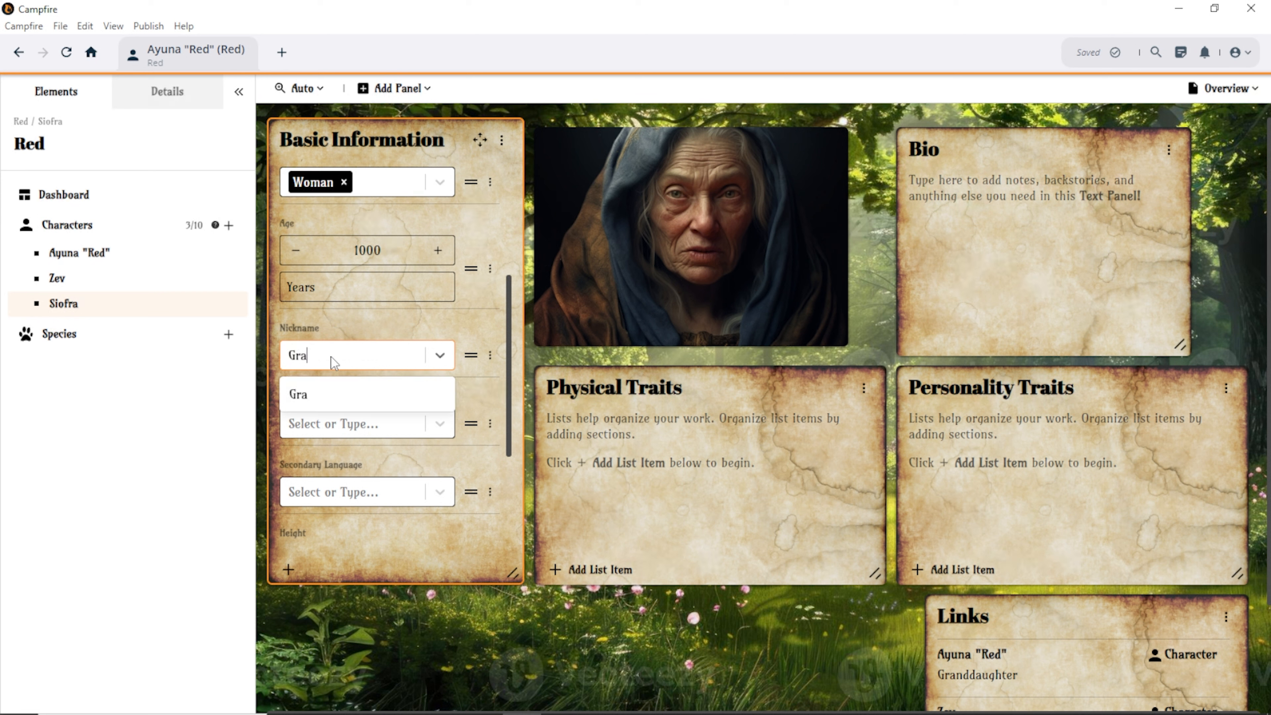
type("nd Mother Sio")
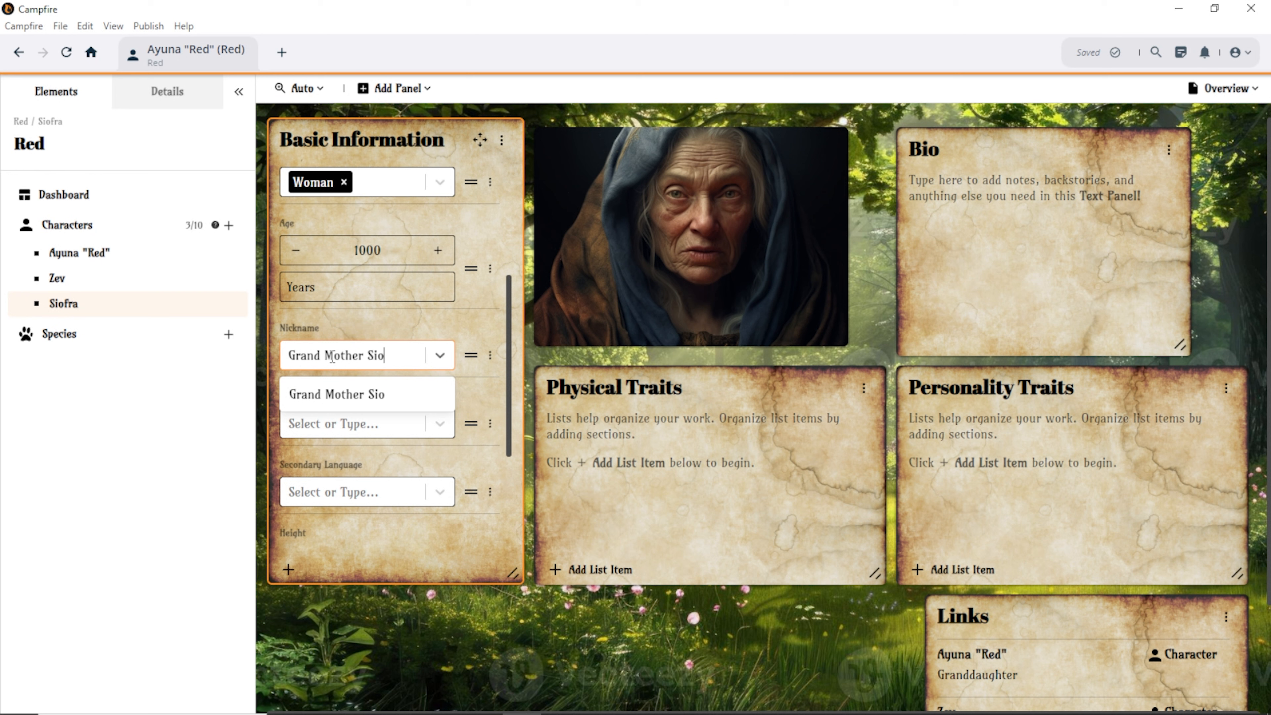
left_click(329, 396)
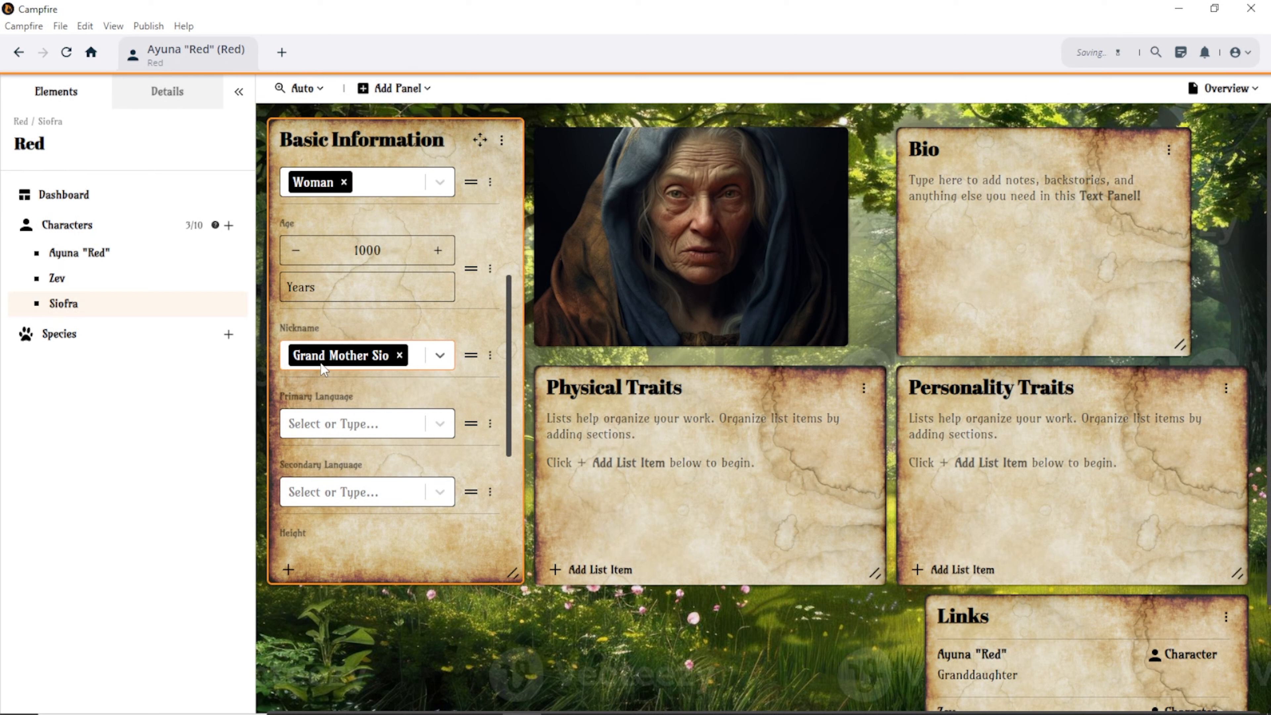
Set Siofra's primary language to English and her secondary language to Fae in the Basic Information panel.
left_click(344, 424)
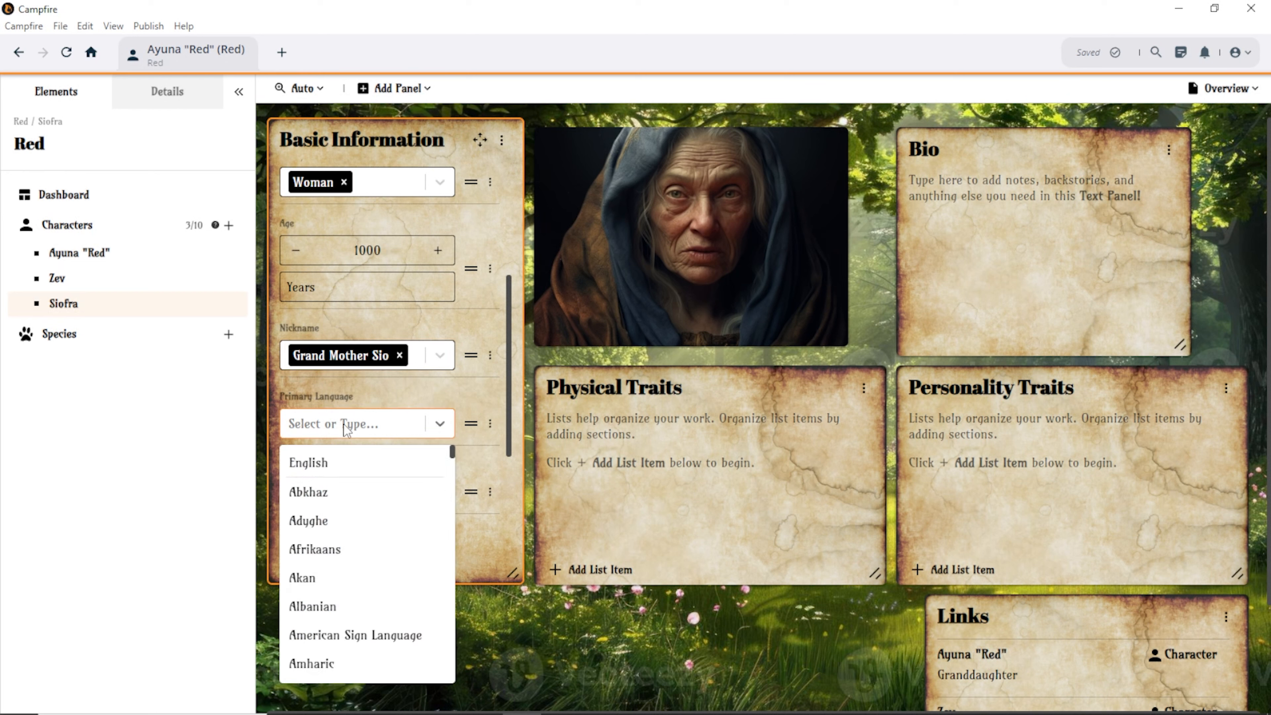
left_click(335, 461)
left_click(326, 497)
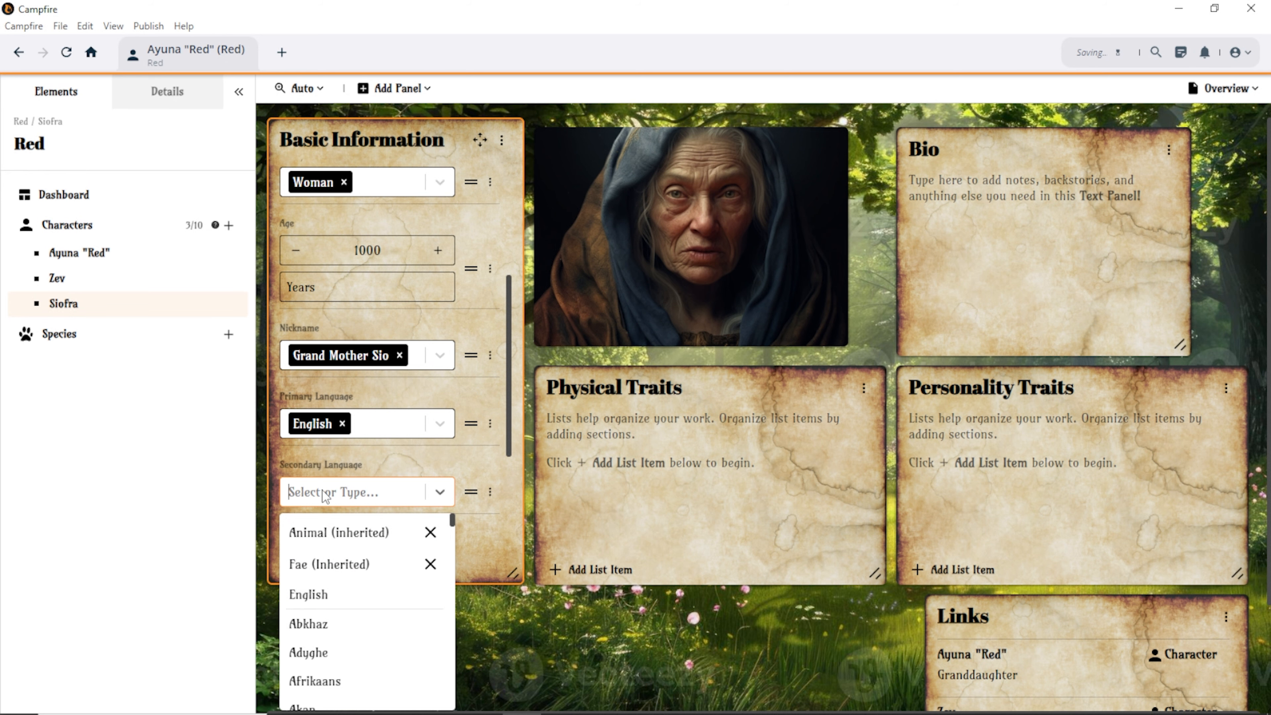
type("Fae")
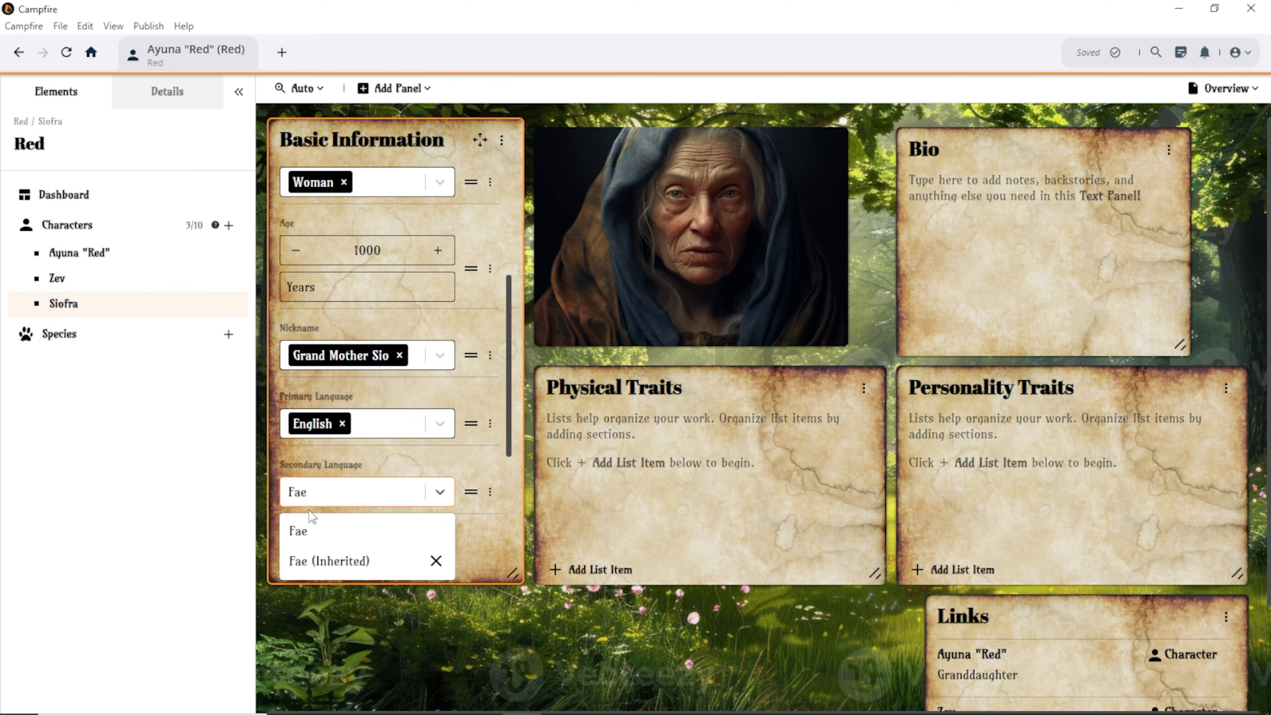
left_click(302, 520)
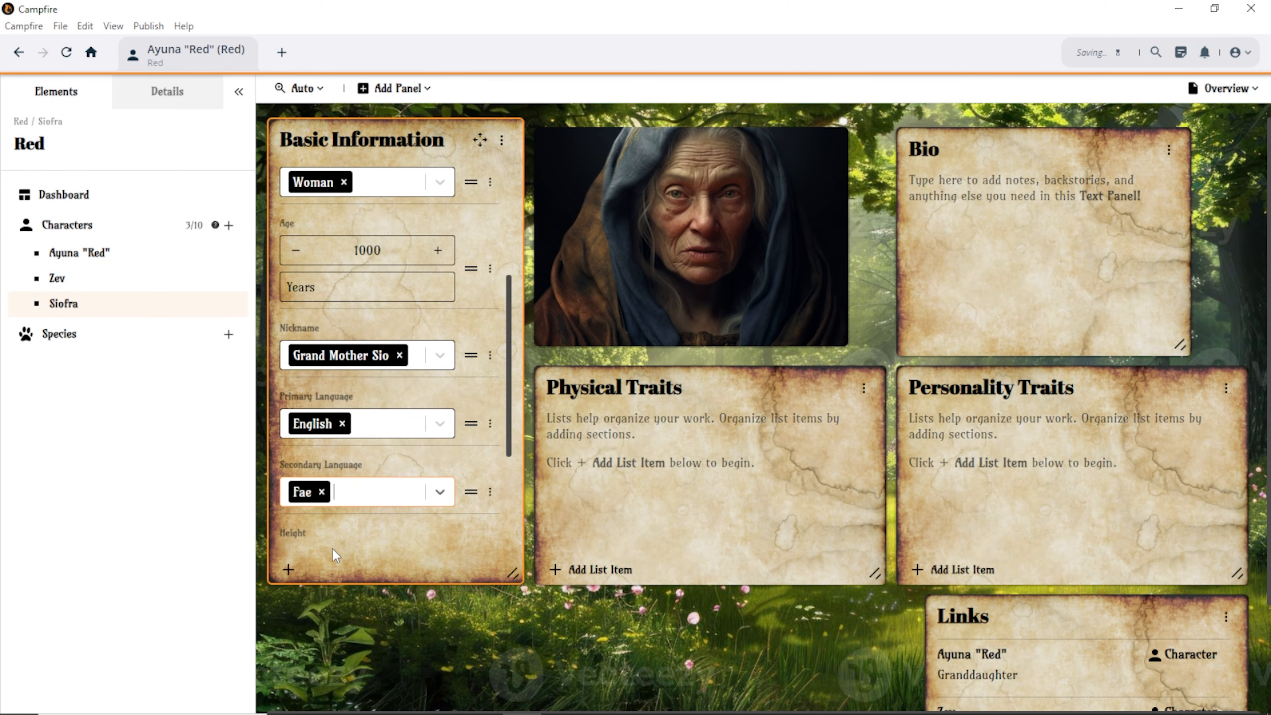
Set Siofra's height to 5 with "Feet" as the unit.
scroll(333, 548, "down", 6)
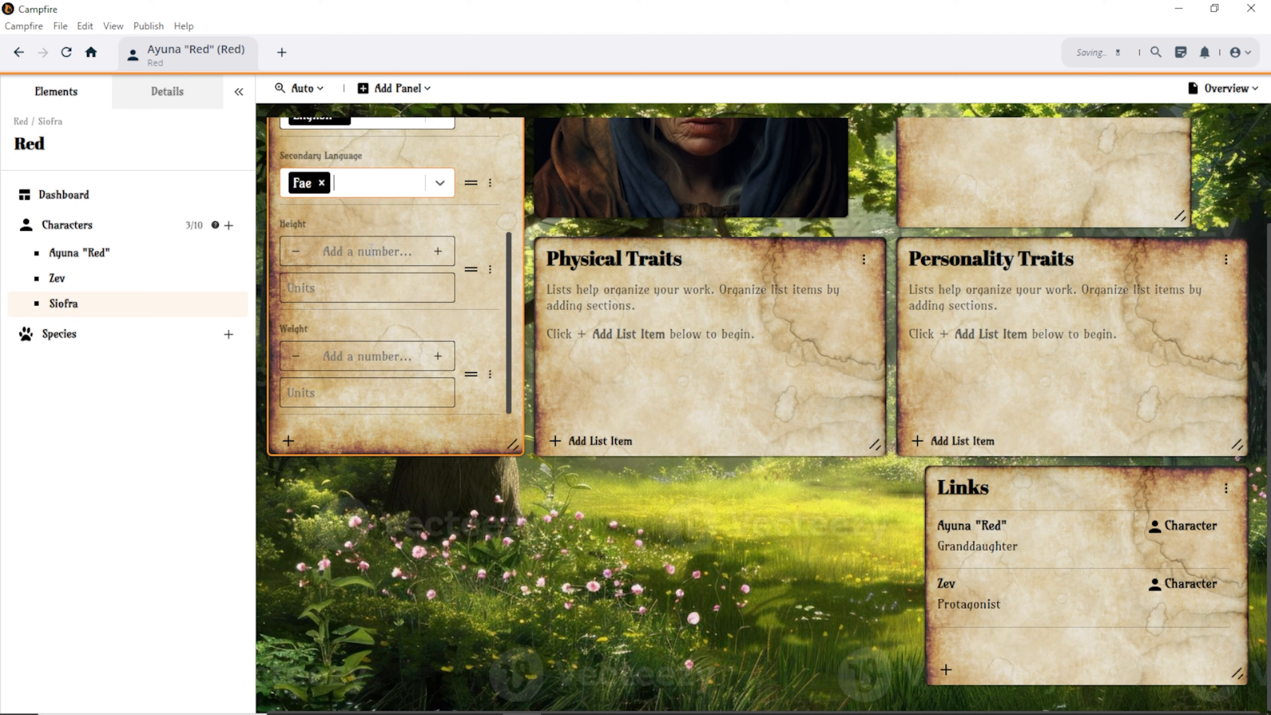
left_click(371, 250)
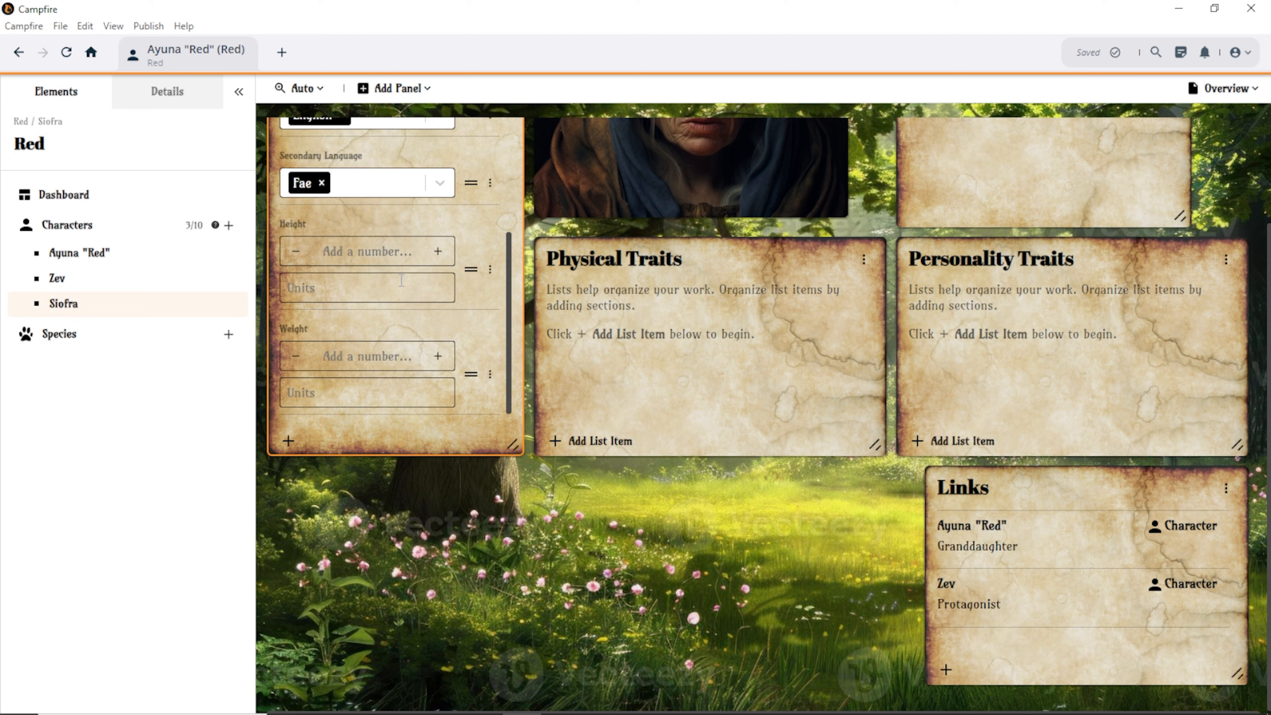
type("5")
left_click(383, 291)
type("F")
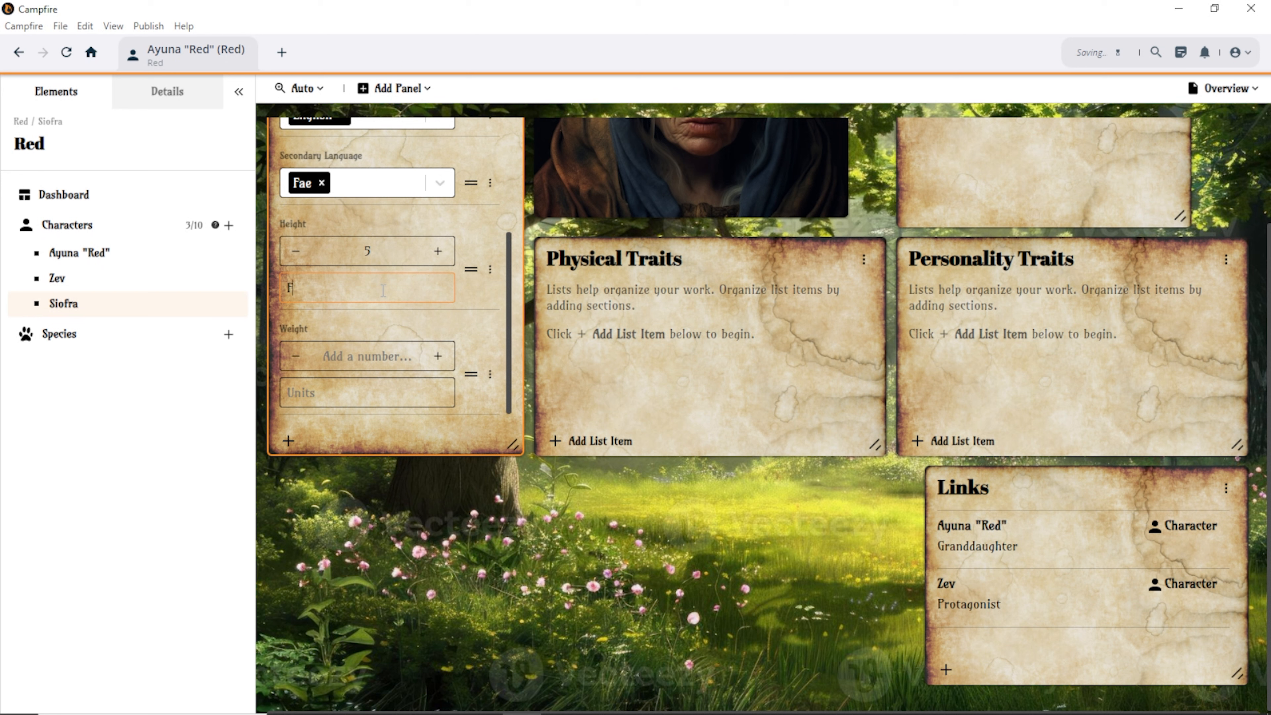
type("eet")
Set Siofra's weight to 115 with "LBS" as the unit.
left_click(354, 350)
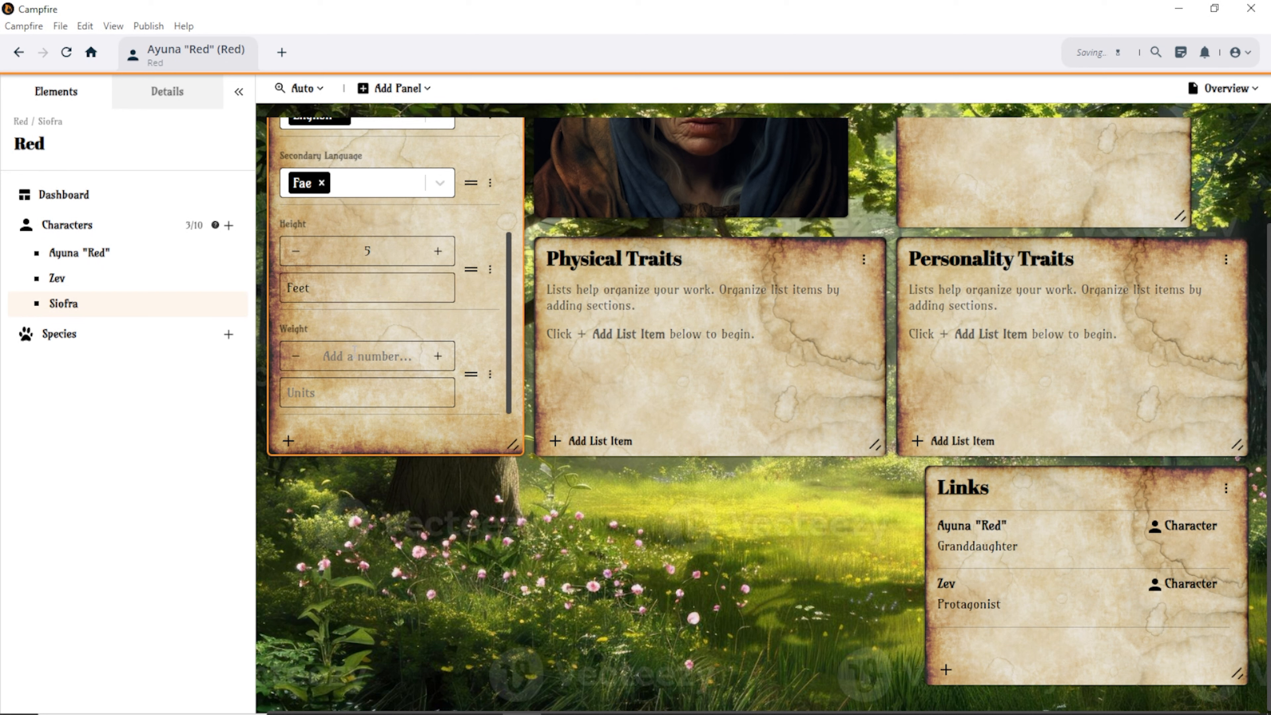
type("115")
left_click(353, 390)
type("LBS")
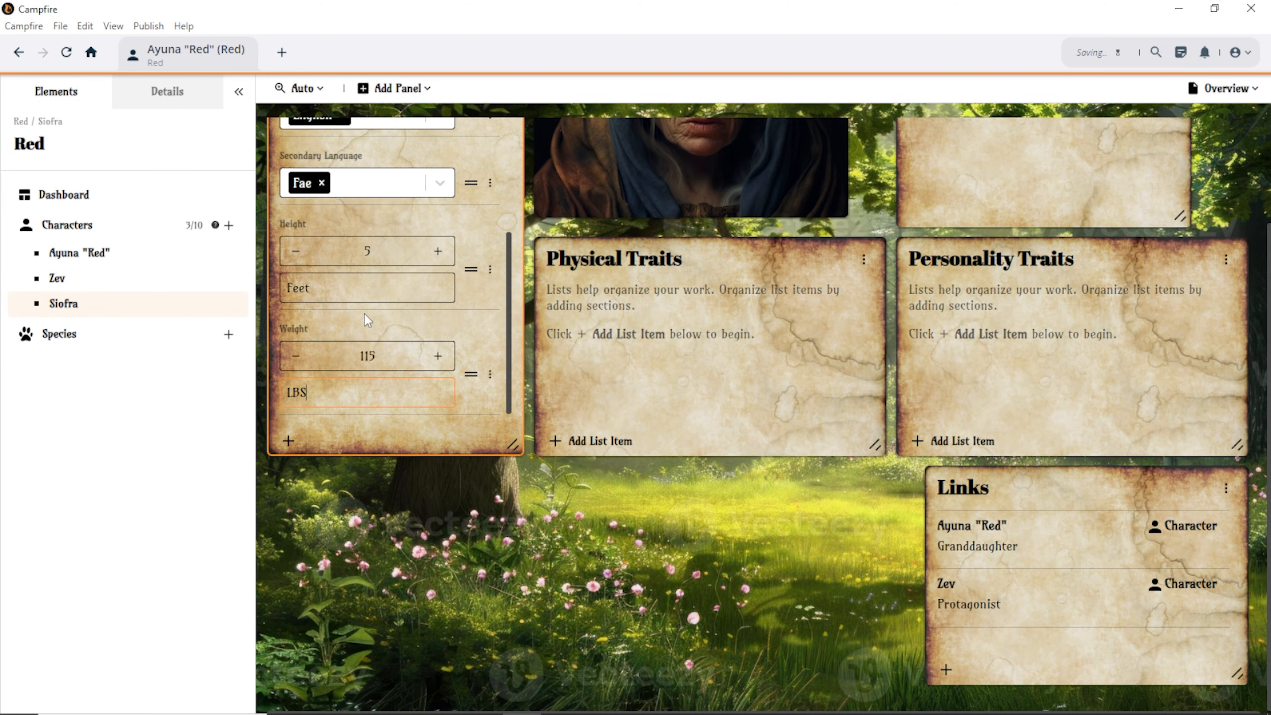
Review all the filled-in attributes of the Basic Information panel from full name to weight.
scroll(365, 313, "up", 10)
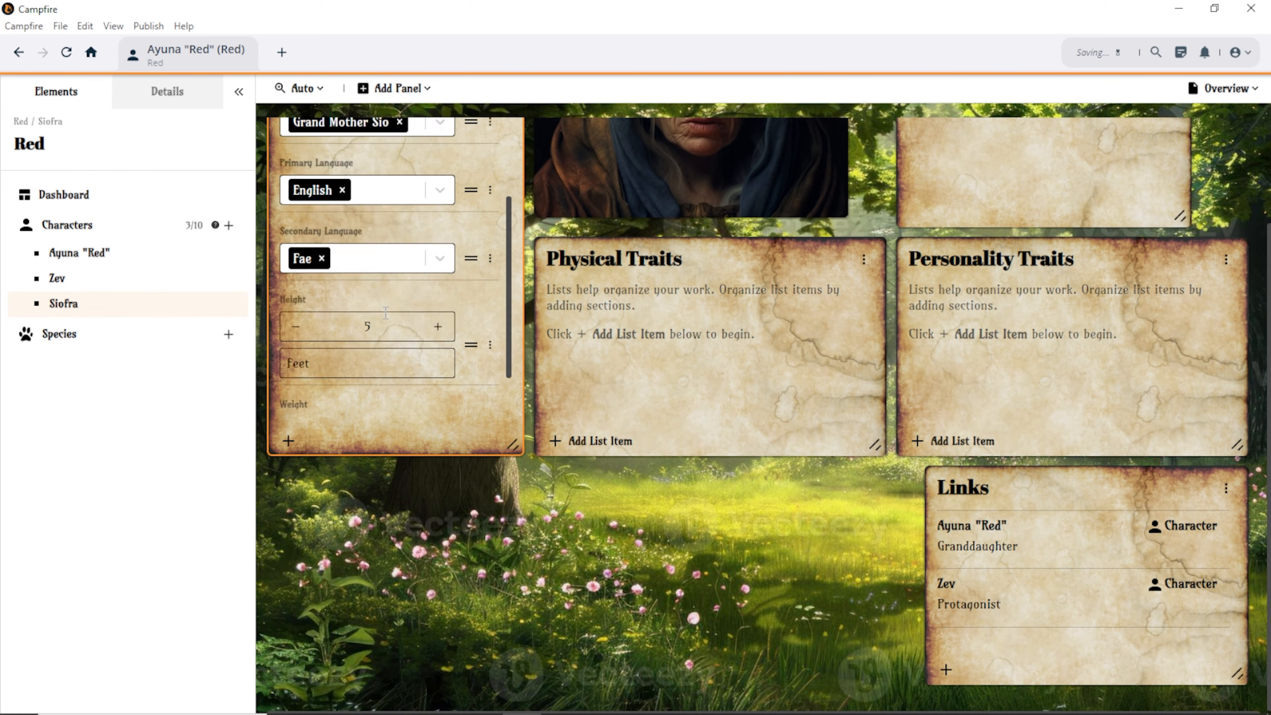
scroll(450, 268, "up", 3)
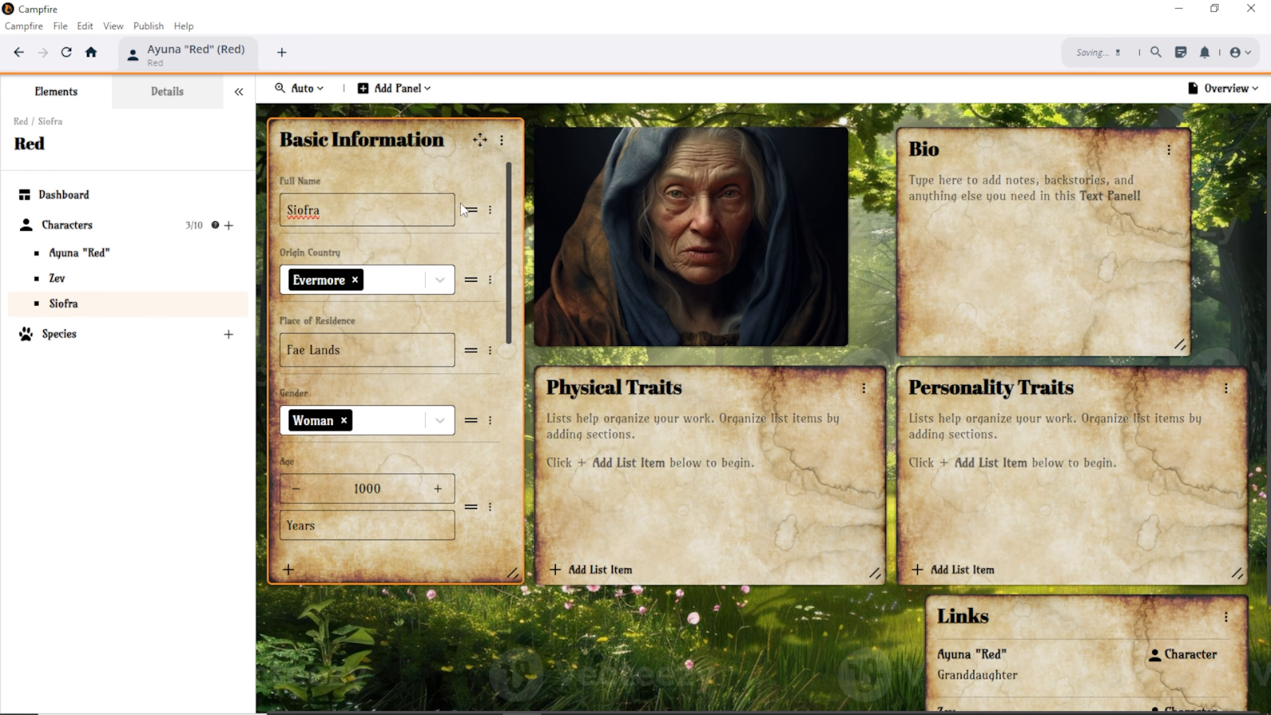
scroll(417, 209, "down", 3)
scroll(417, 209, "down", 6)
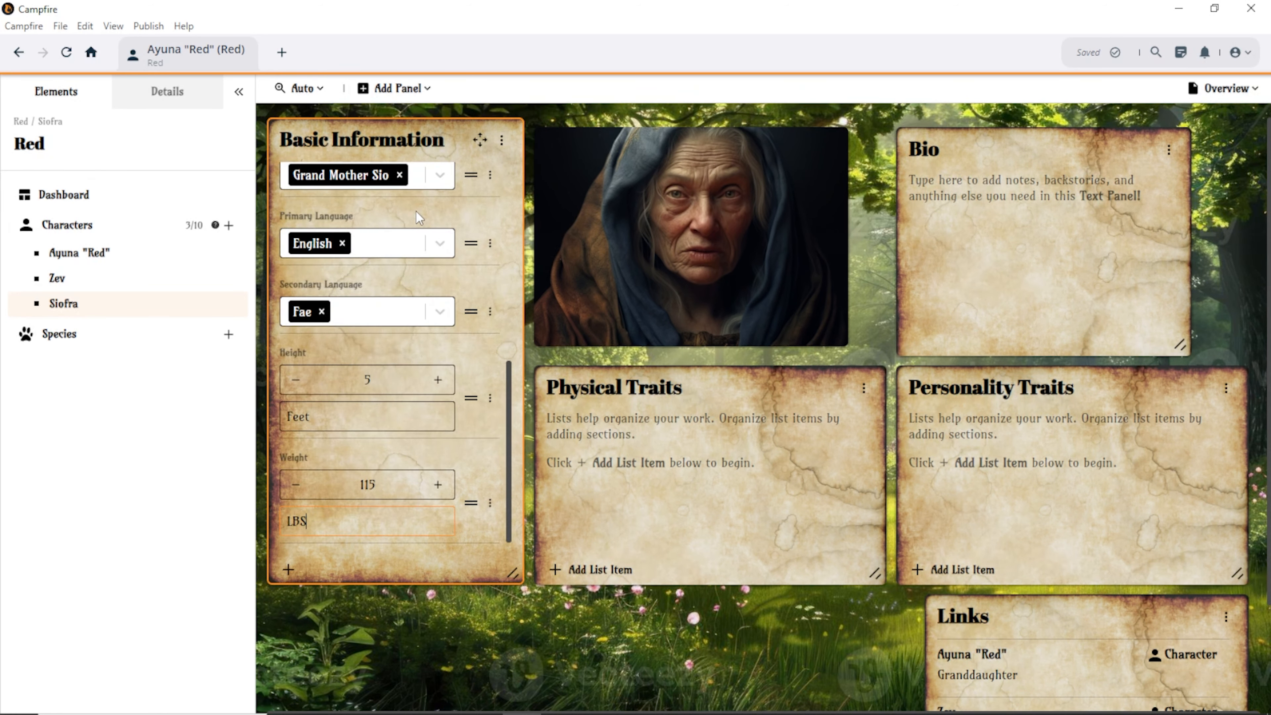
scroll(415, 219, "up", 7)
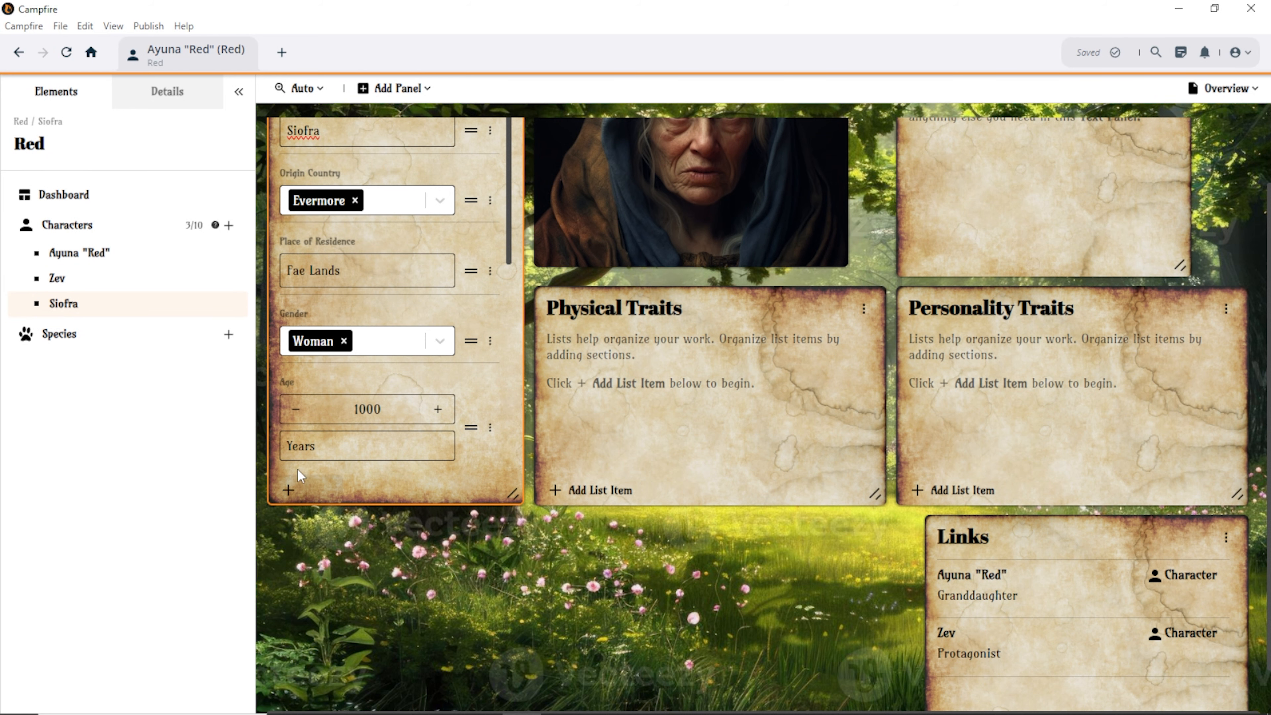
scroll(431, 259, "up", 1)
scroll(431, 259, "up", 3)
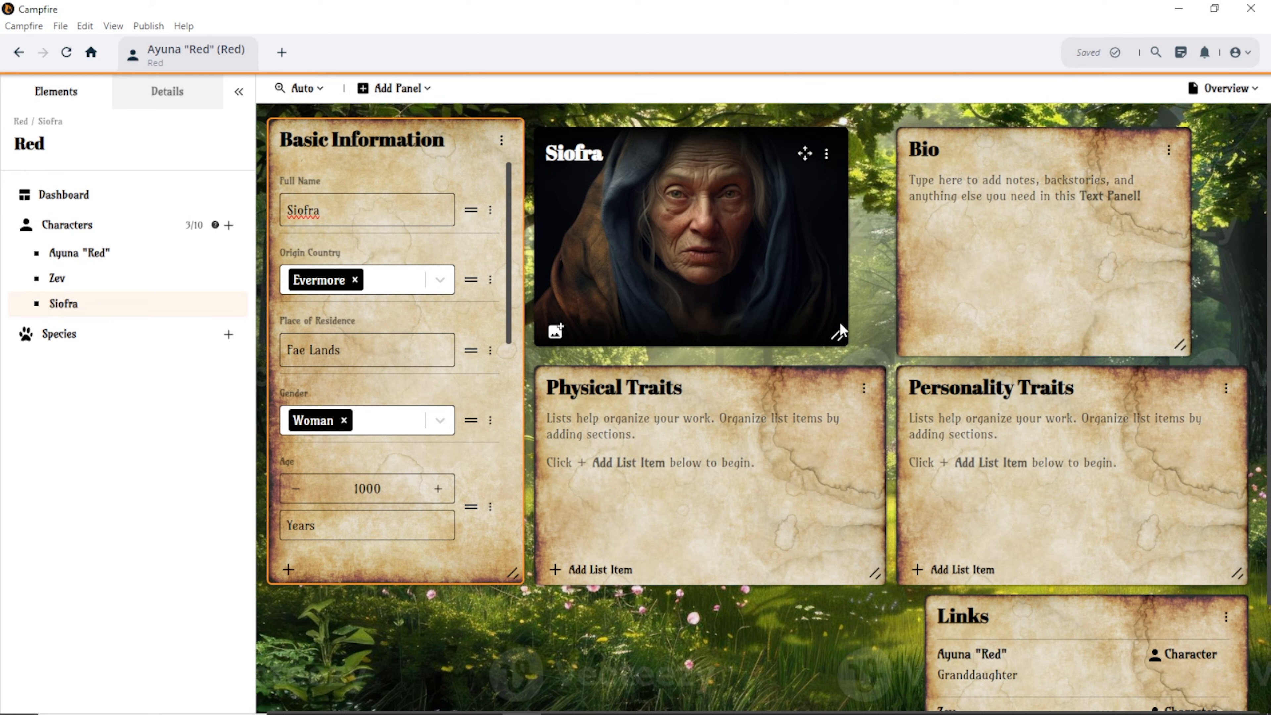
Delete the Physical Traits list panel from Siofra's Overview page.
left_click_drag(875, 573, 839, 565)
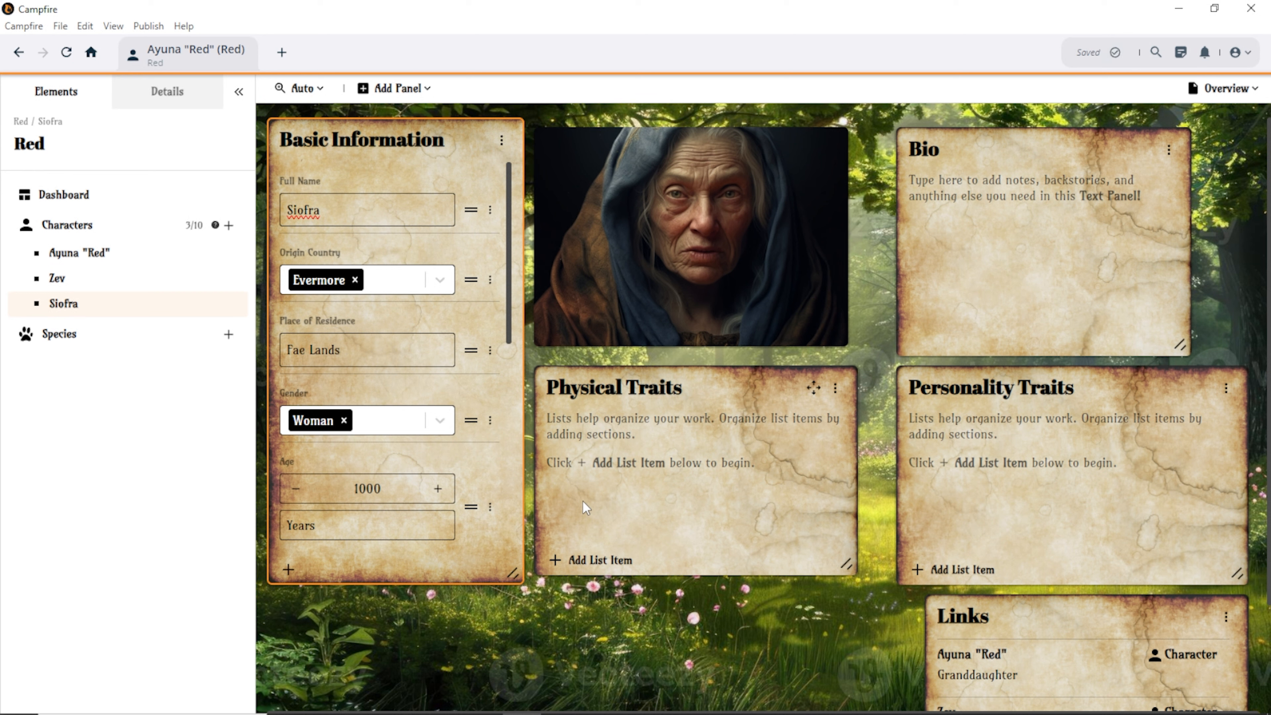
left_click(556, 561)
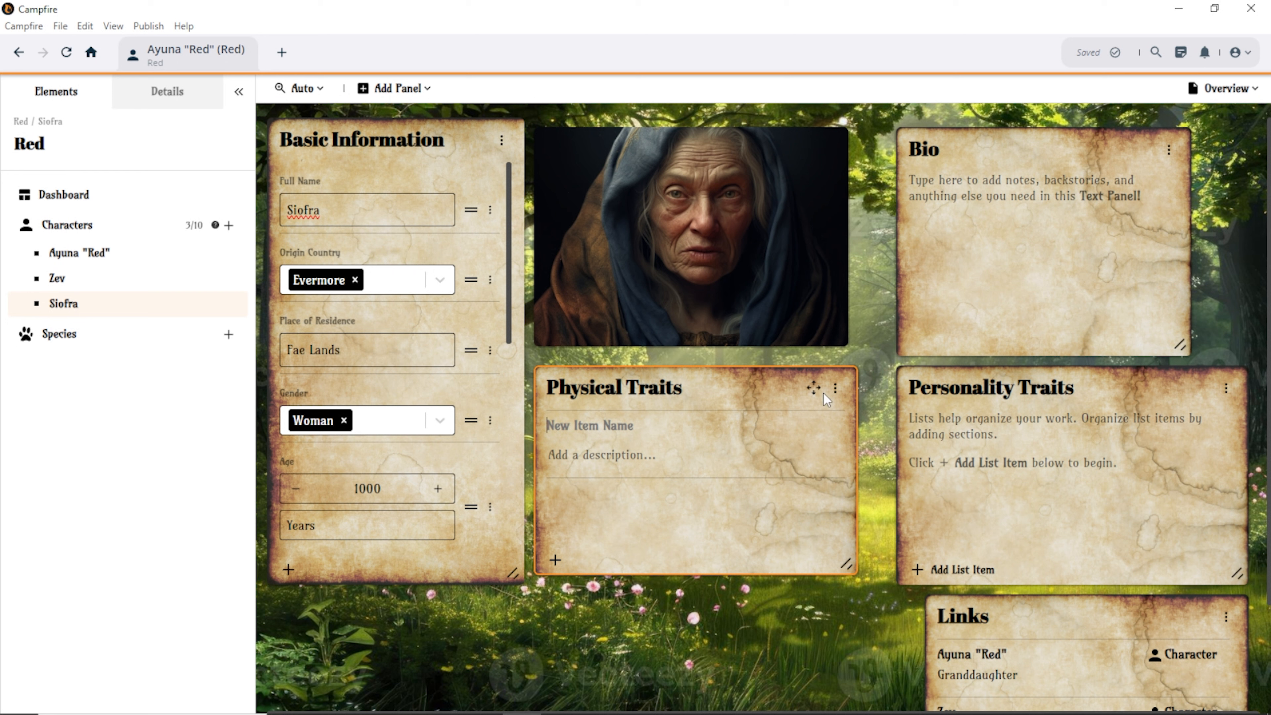
left_click(836, 391)
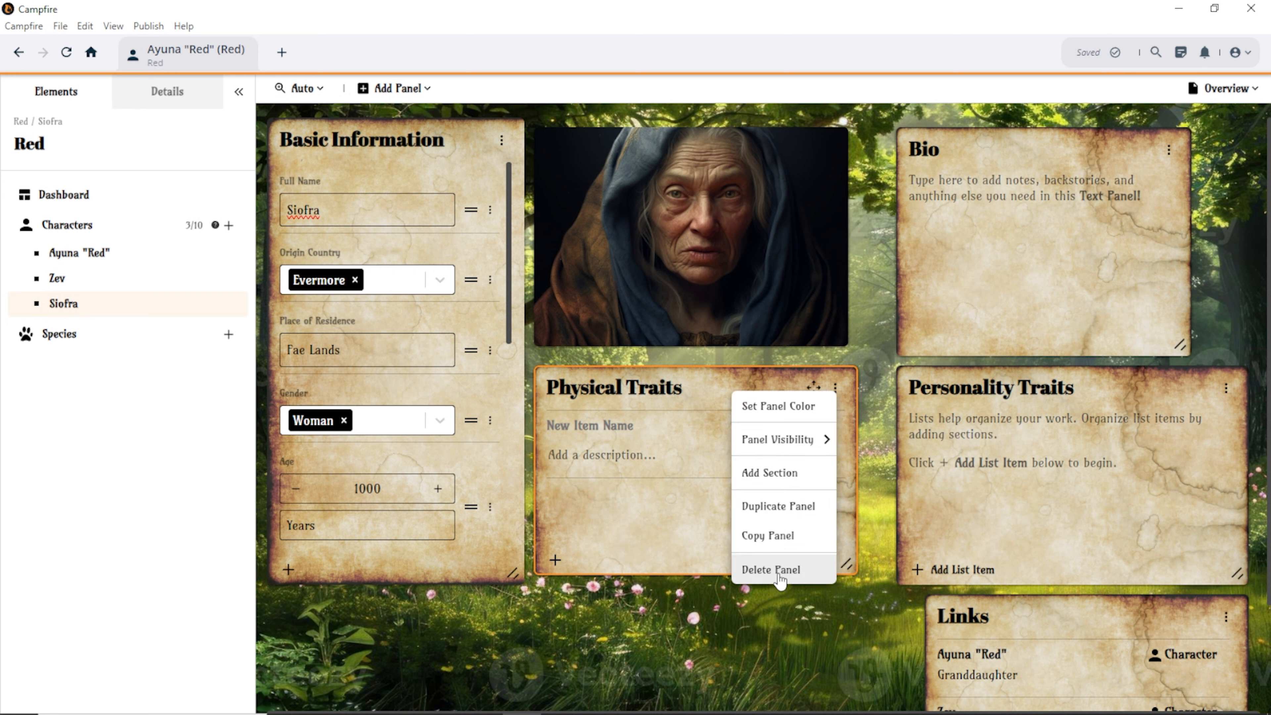
left_click(771, 570)
Add an attributes panel, place it directly below Siofra's portrait and shrink it to fit beside the Personality Traits panel.
left_click(395, 88)
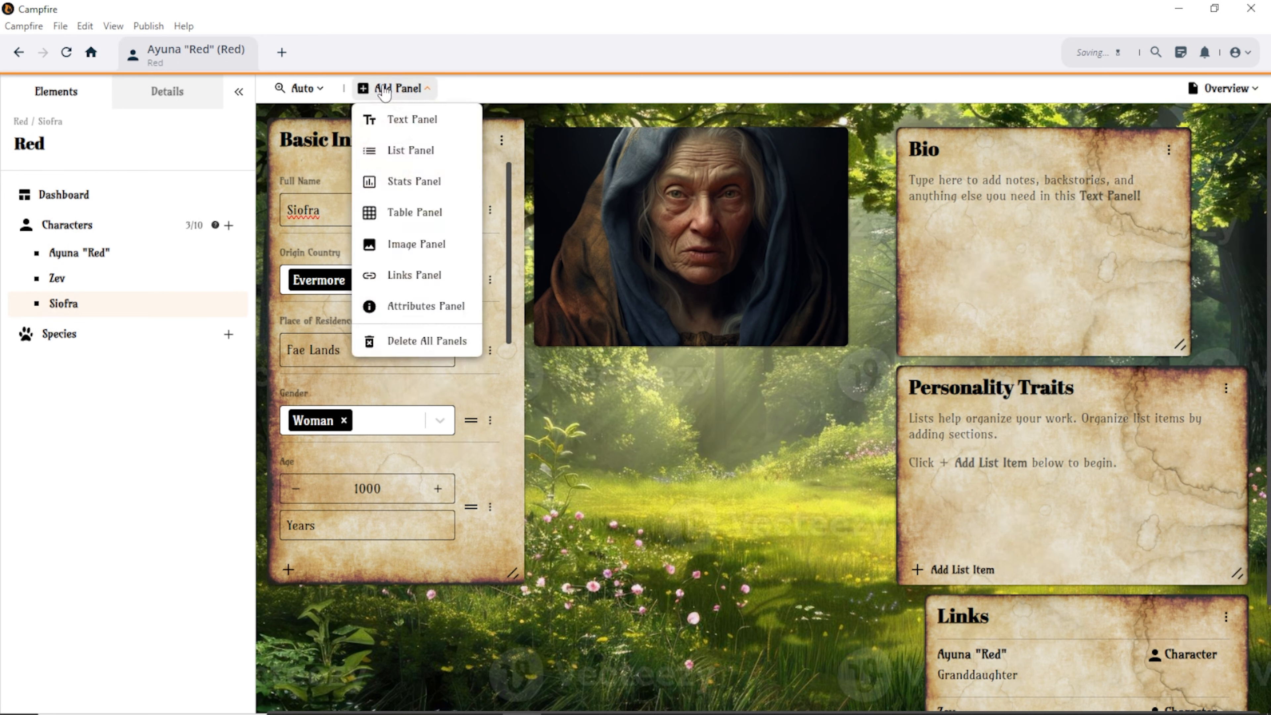
left_click(399, 308)
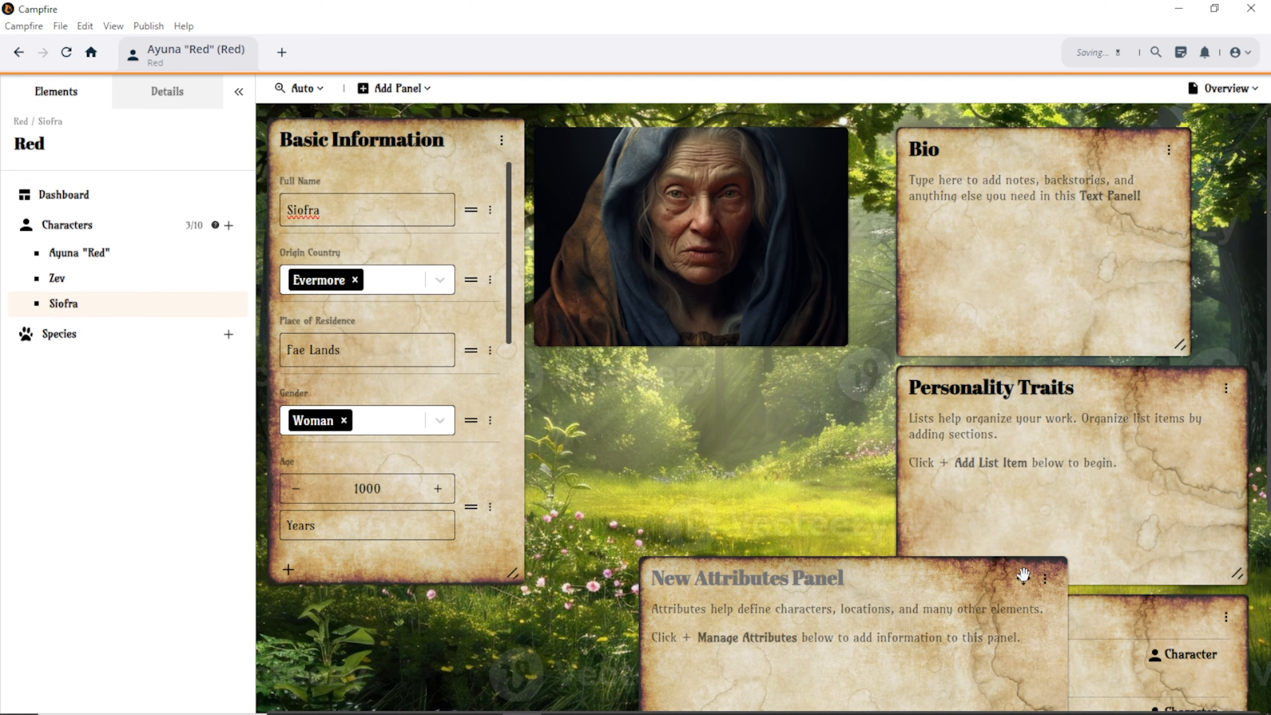
left_click_drag(1026, 577, 919, 372)
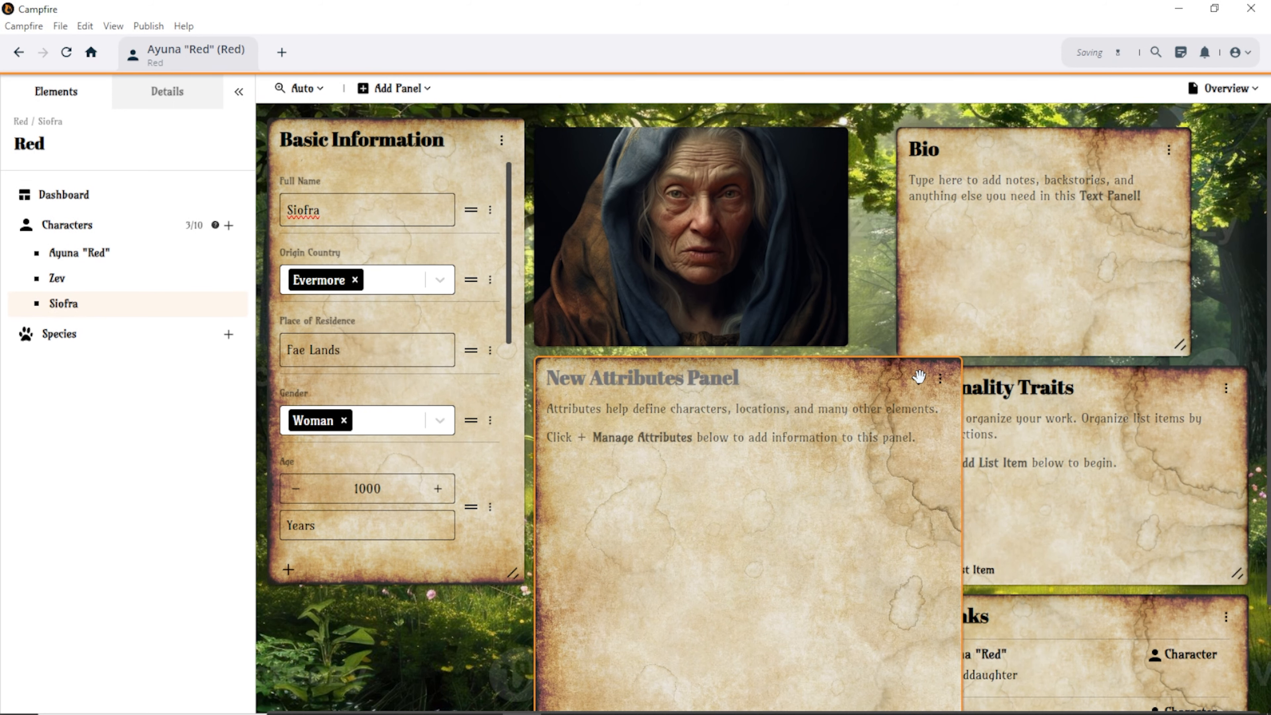
scroll(939, 605, "down", 3)
left_click_drag(951, 645, 856, 444)
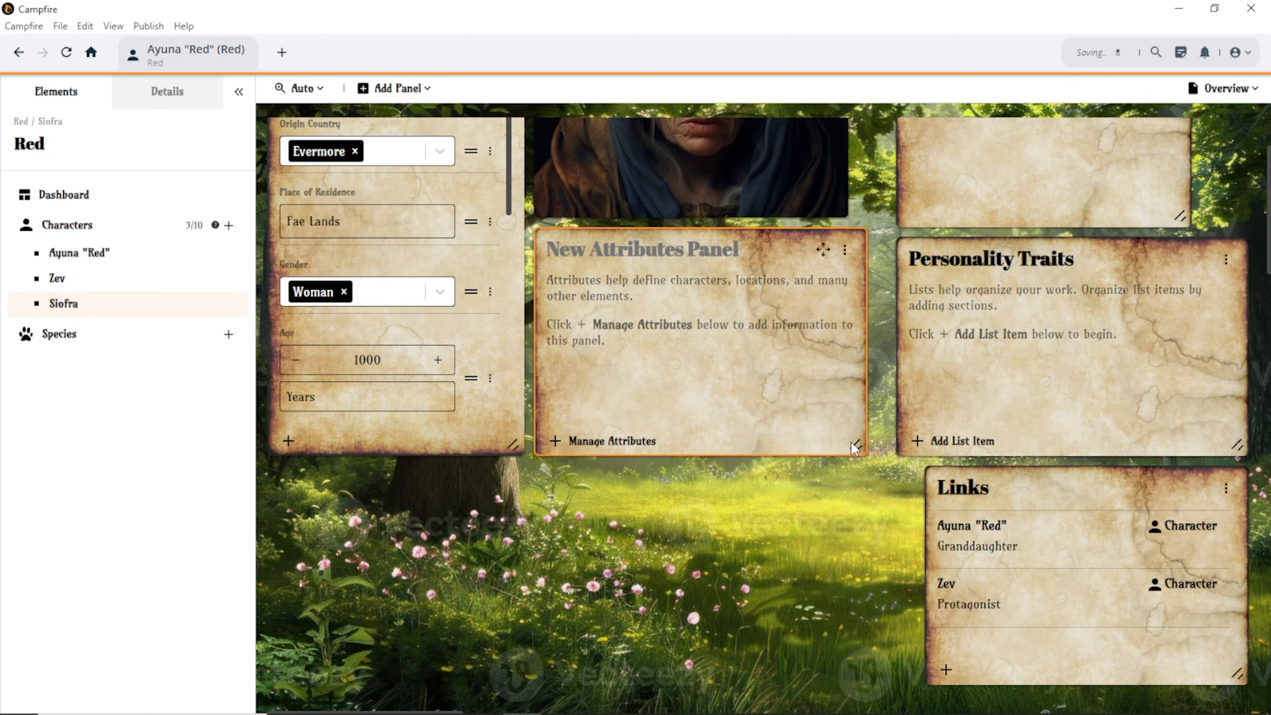
Title the new attributes panel "Physical Traits".
left_click(690, 246)
type("Physic")
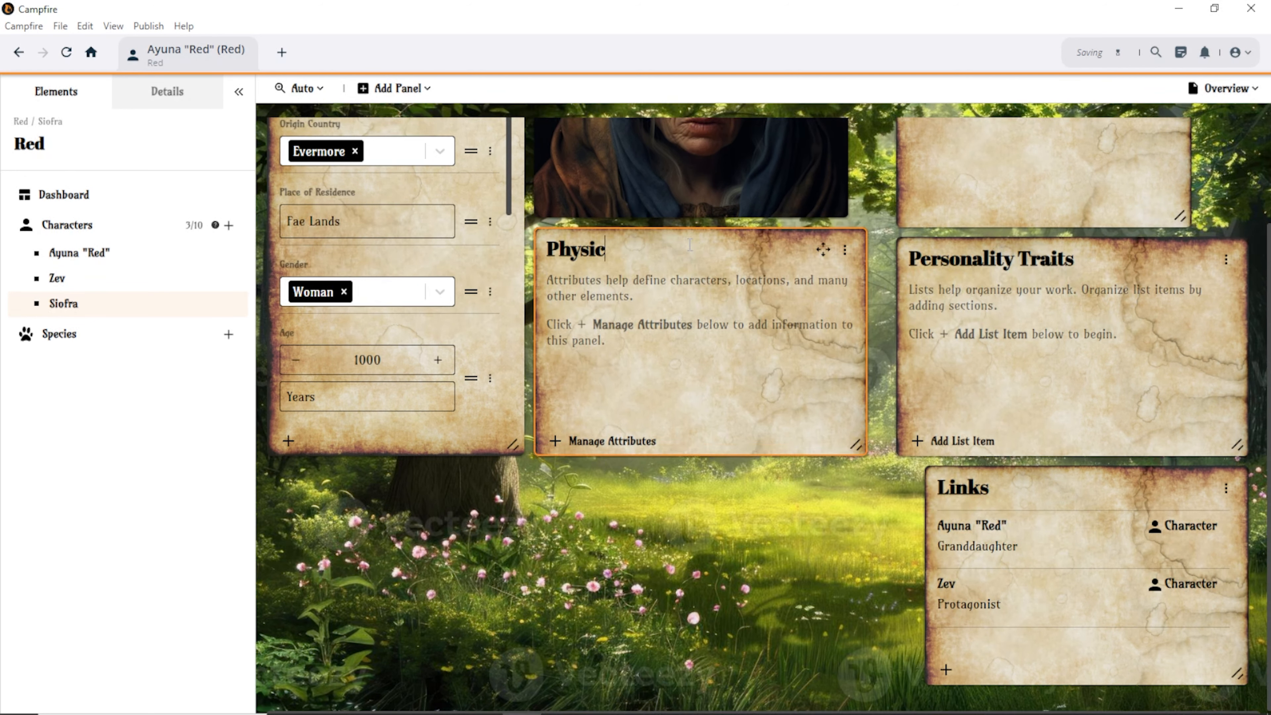
type("al Attriu")
key("BackSpace")
type("b")
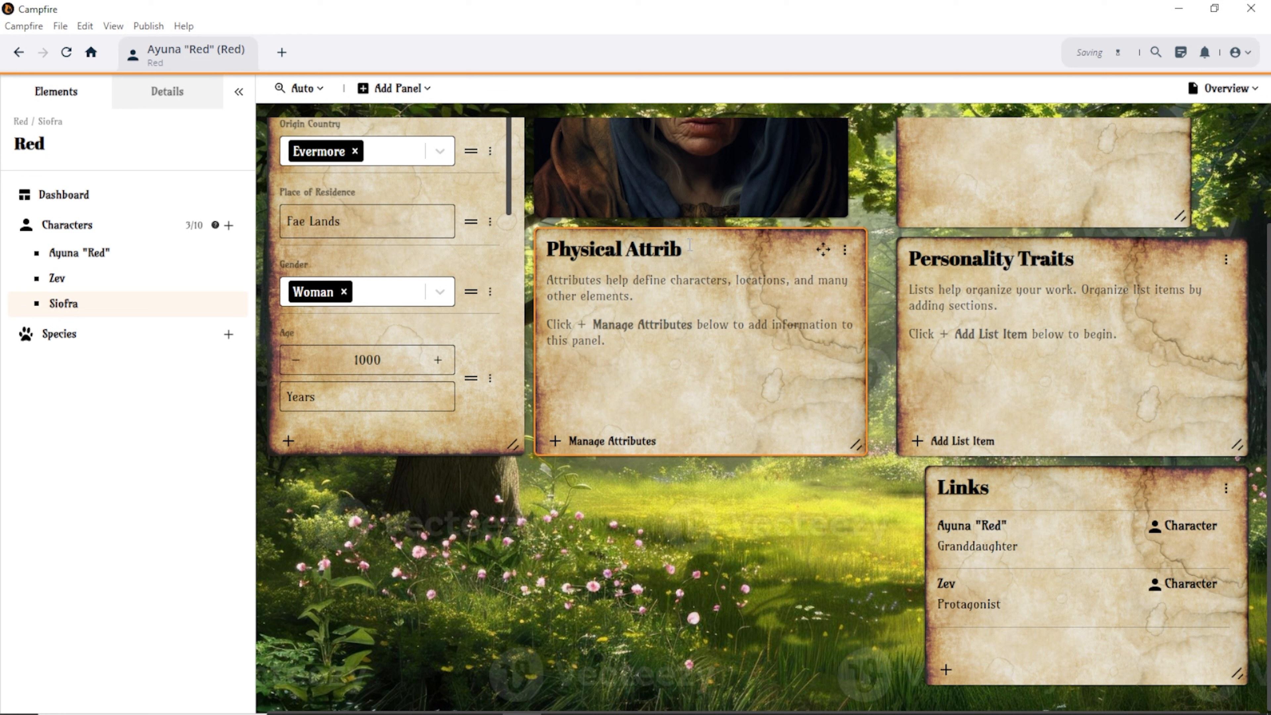
type("ute")
key("BackSpace")
key("BackSpace")
key("BackSpace")
key("BackSpace")
key("BackSpace")
key("BackSpace")
key("BackSpace")
key("BackSpace")
key("BackSpace")
type("TRaits")
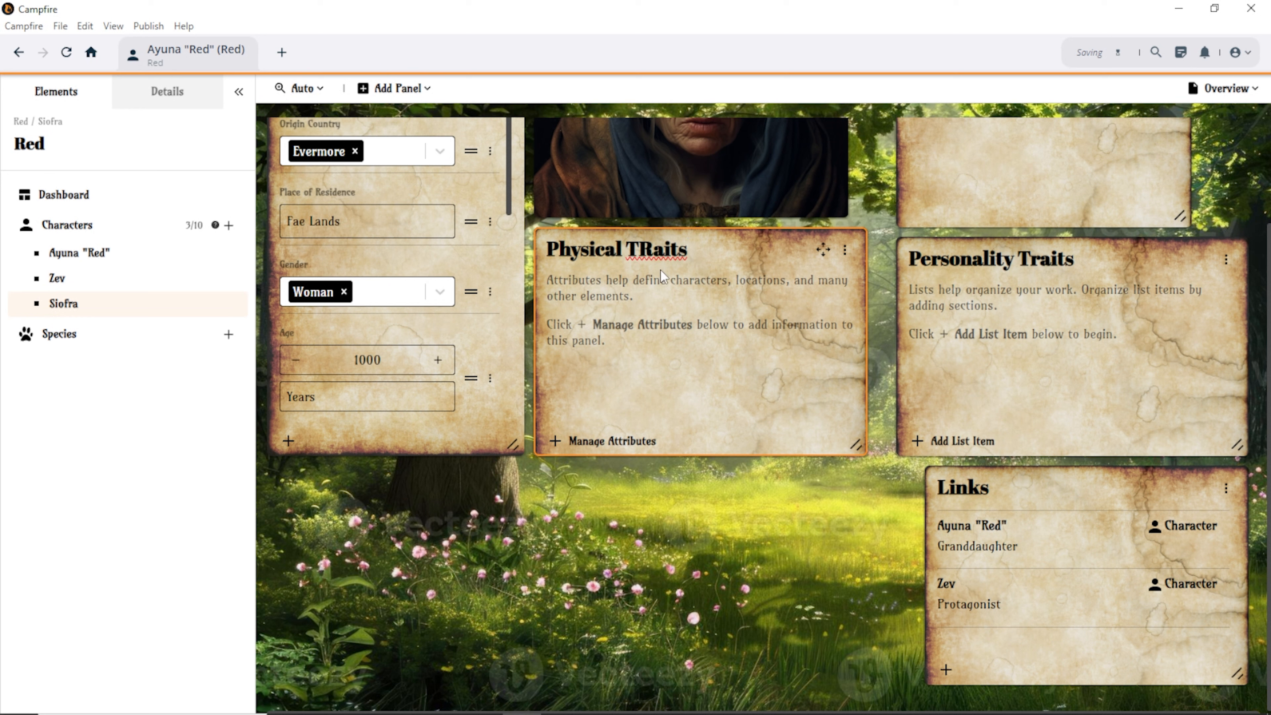
left_click(656, 252)
key("BackSpace")
type("r")
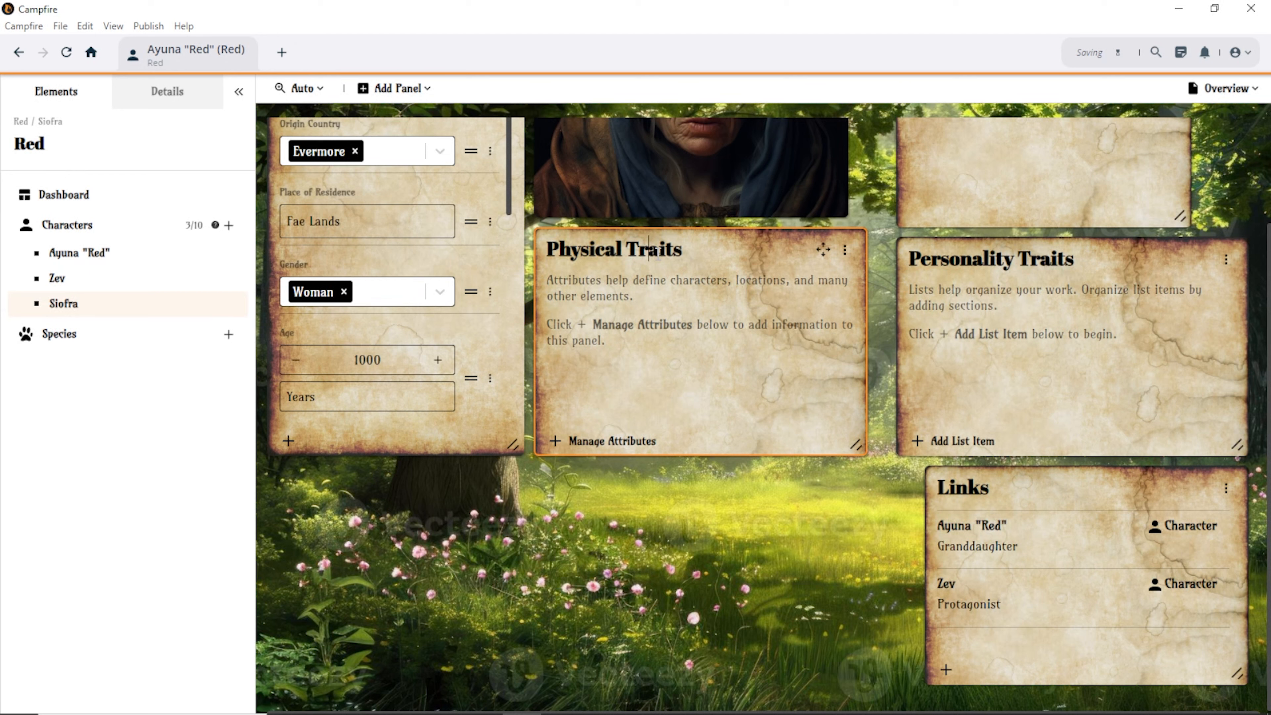
Choose Hair Color and Hair Style from the physical trait attributes for Siofra's new Physical Traits panel.
left_click(558, 442)
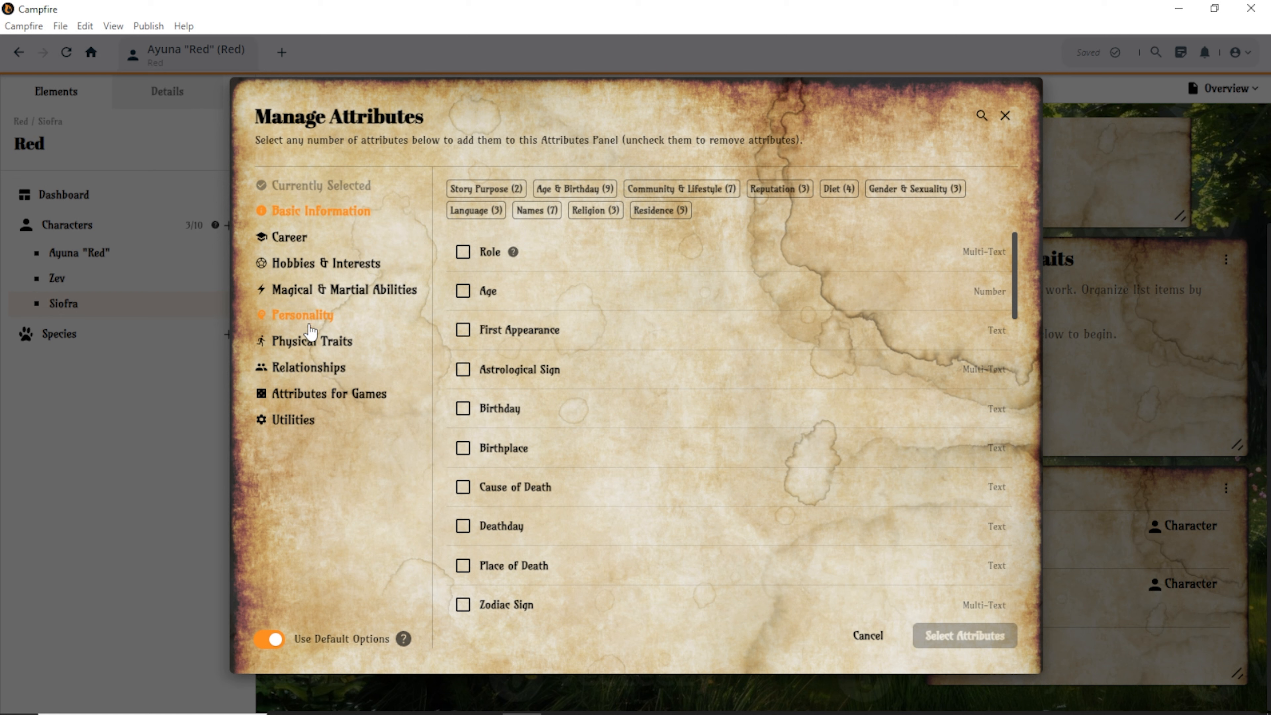
left_click(310, 345)
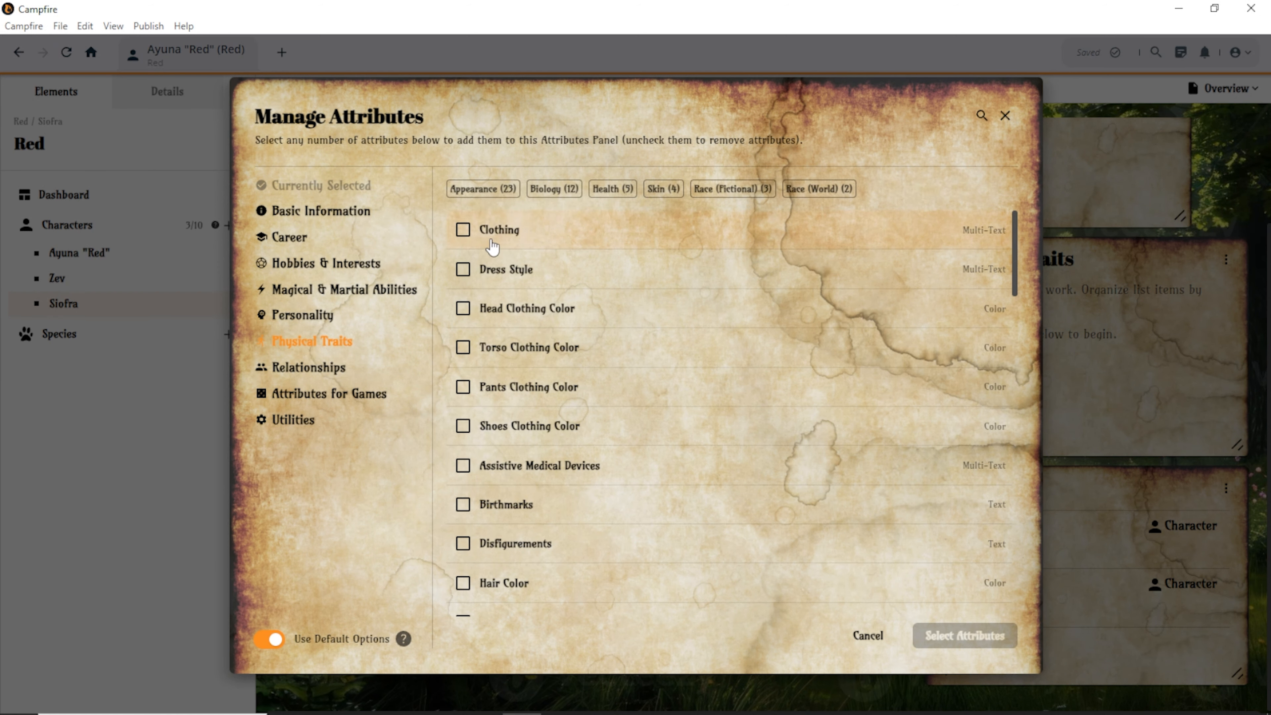
scroll(521, 296, "down", 5)
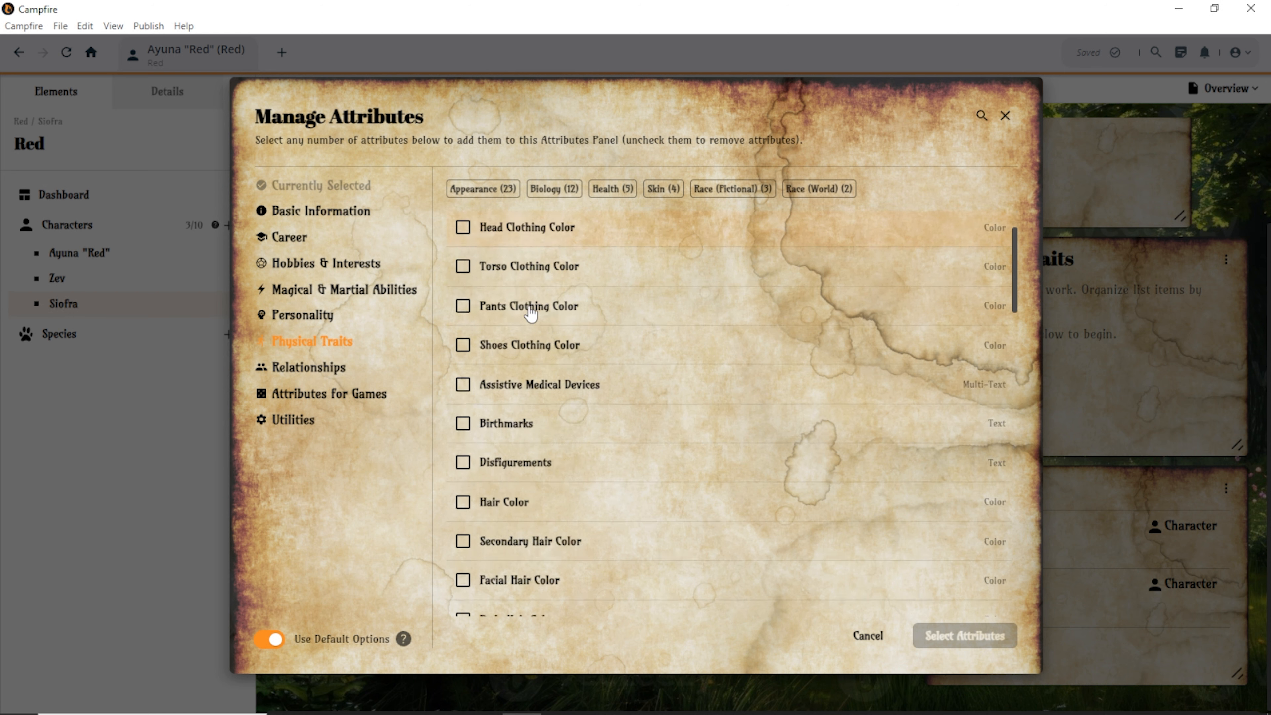
left_click(463, 347)
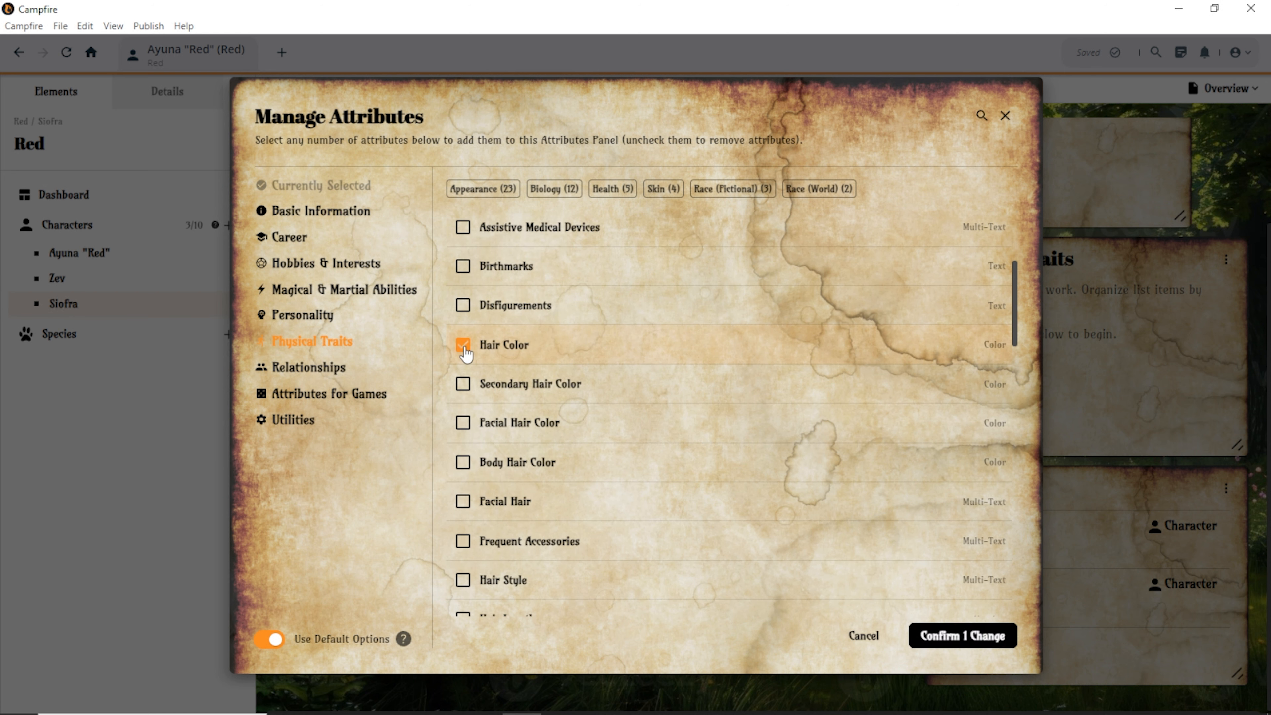
scroll(554, 352, "down", 3)
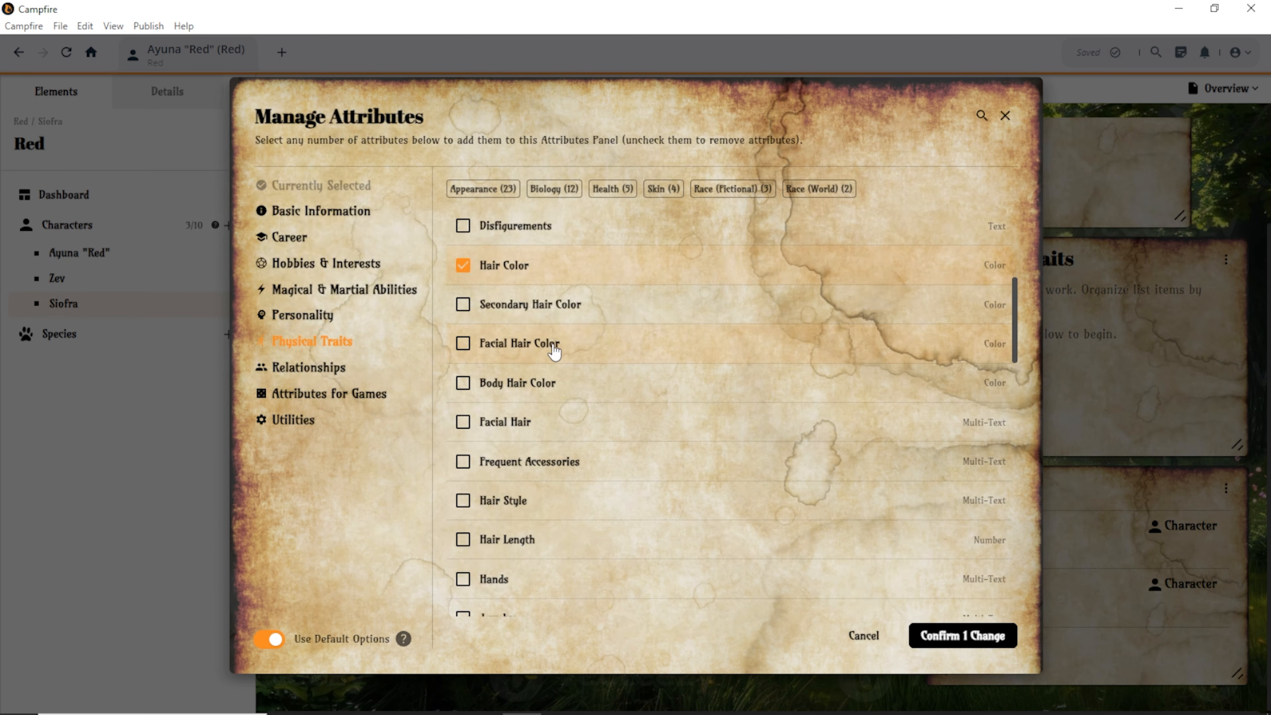
scroll(555, 352, "down", 2)
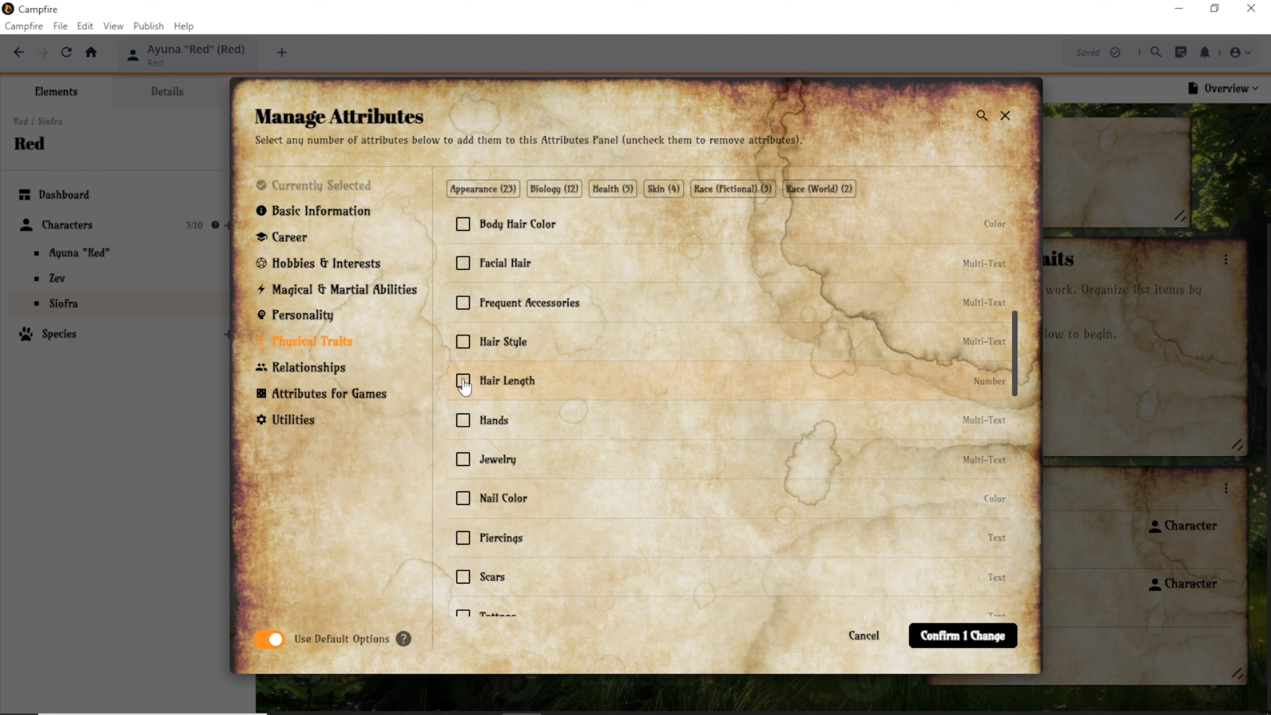
left_click(463, 342)
Include the single Eye Color attribute in the selection for the Physical Traits panel.
scroll(519, 352, "down", 3)
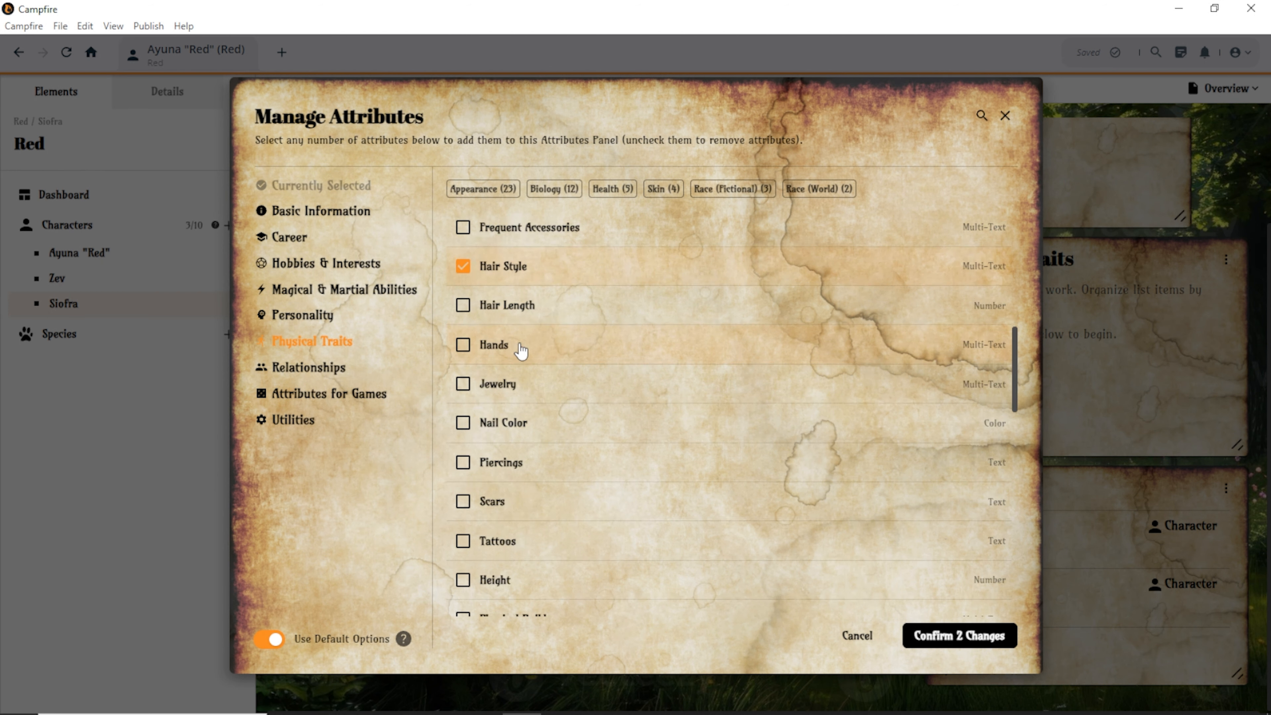
scroll(521, 351, "up", 2)
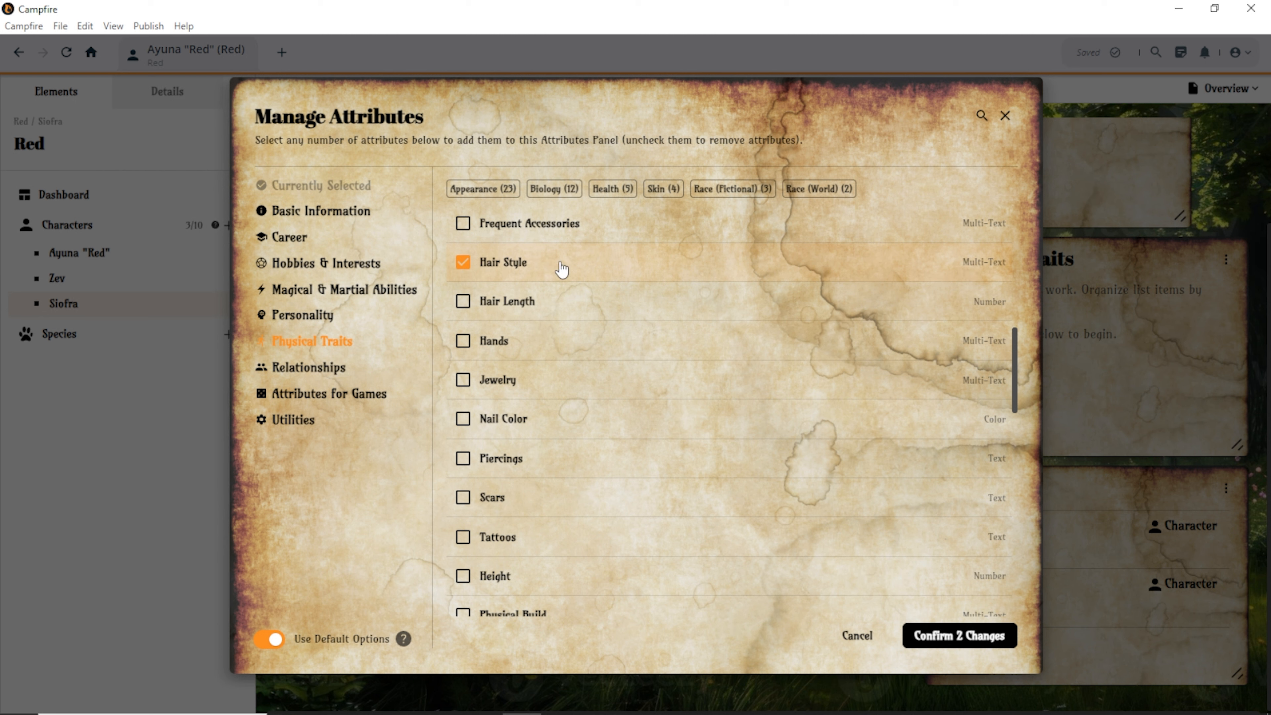
scroll(553, 315, "down", 2)
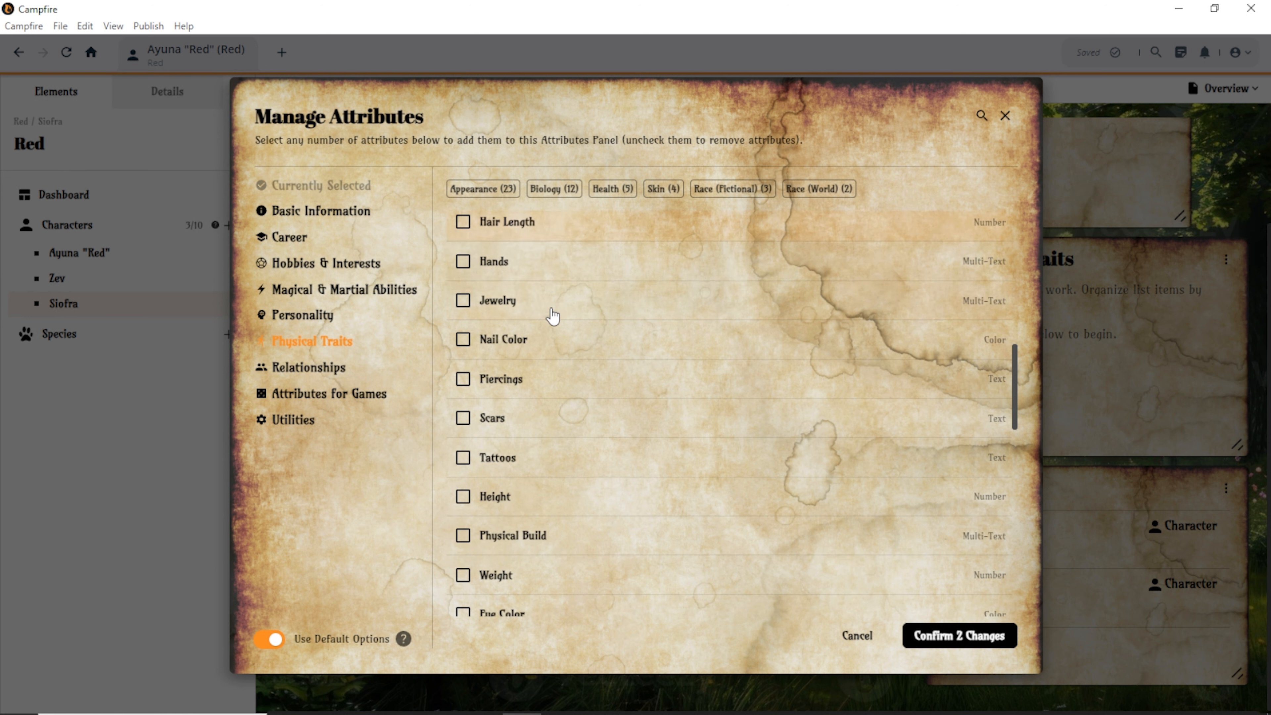
scroll(553, 315, "down", 6)
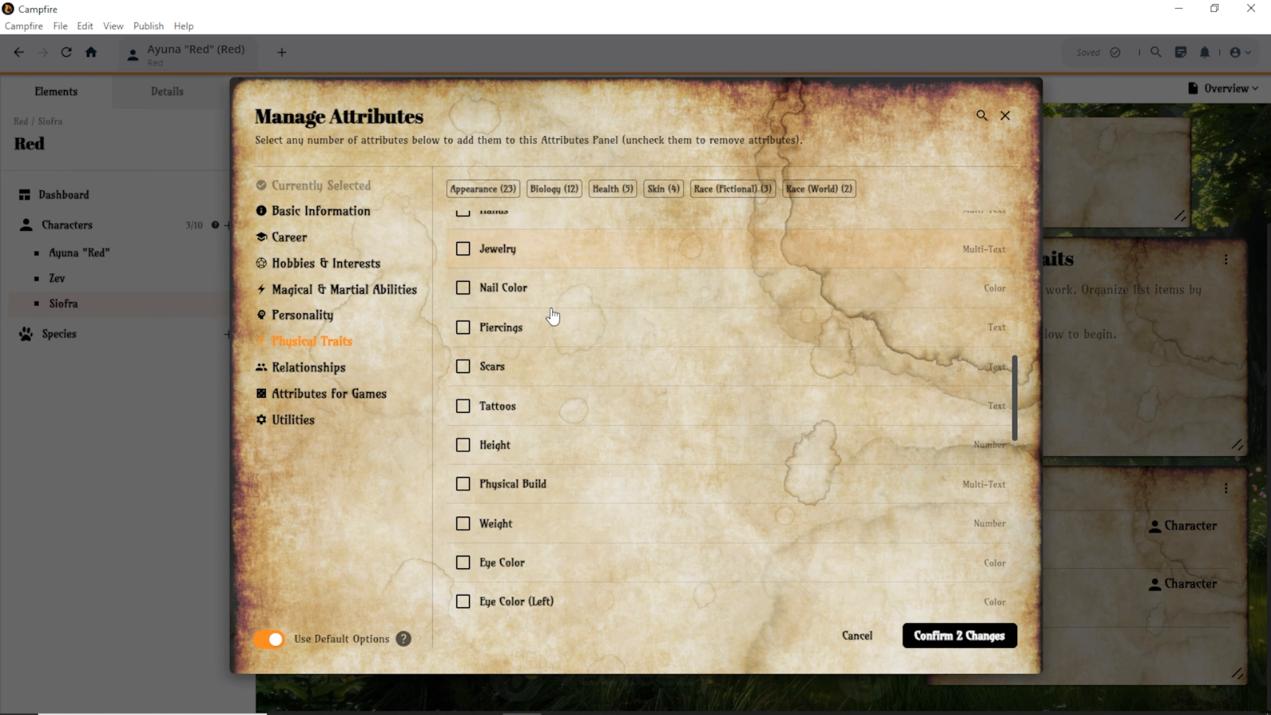
scroll(553, 316, "down", 2)
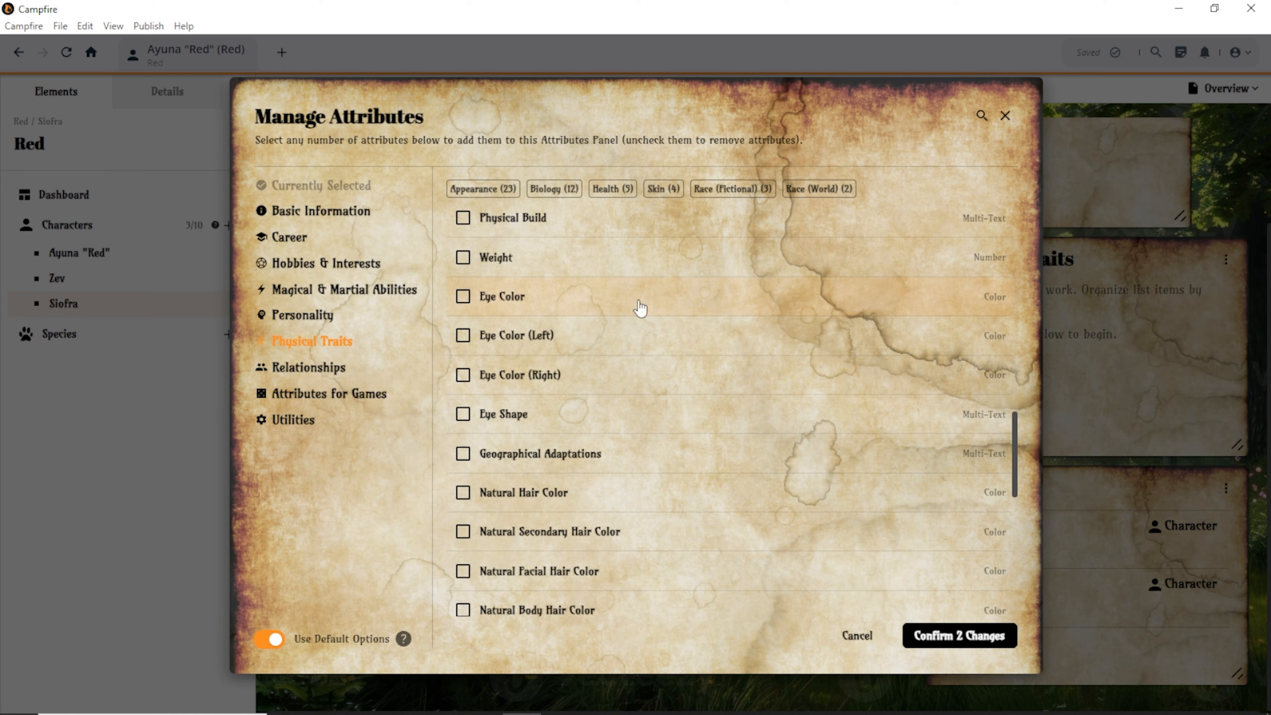
left_click(470, 304)
Include the Skin Type attribute in the selection for the Physical Traits panel.
scroll(470, 305, "down", 2)
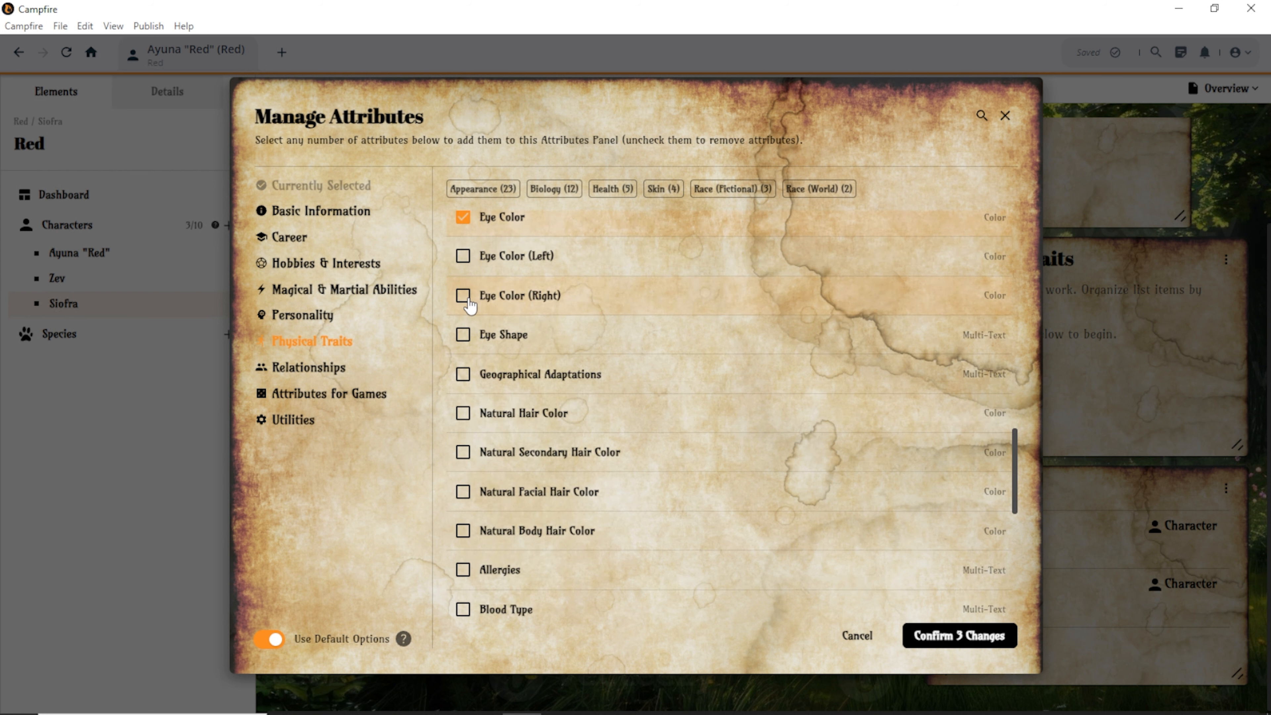
scroll(471, 304, "down", 5)
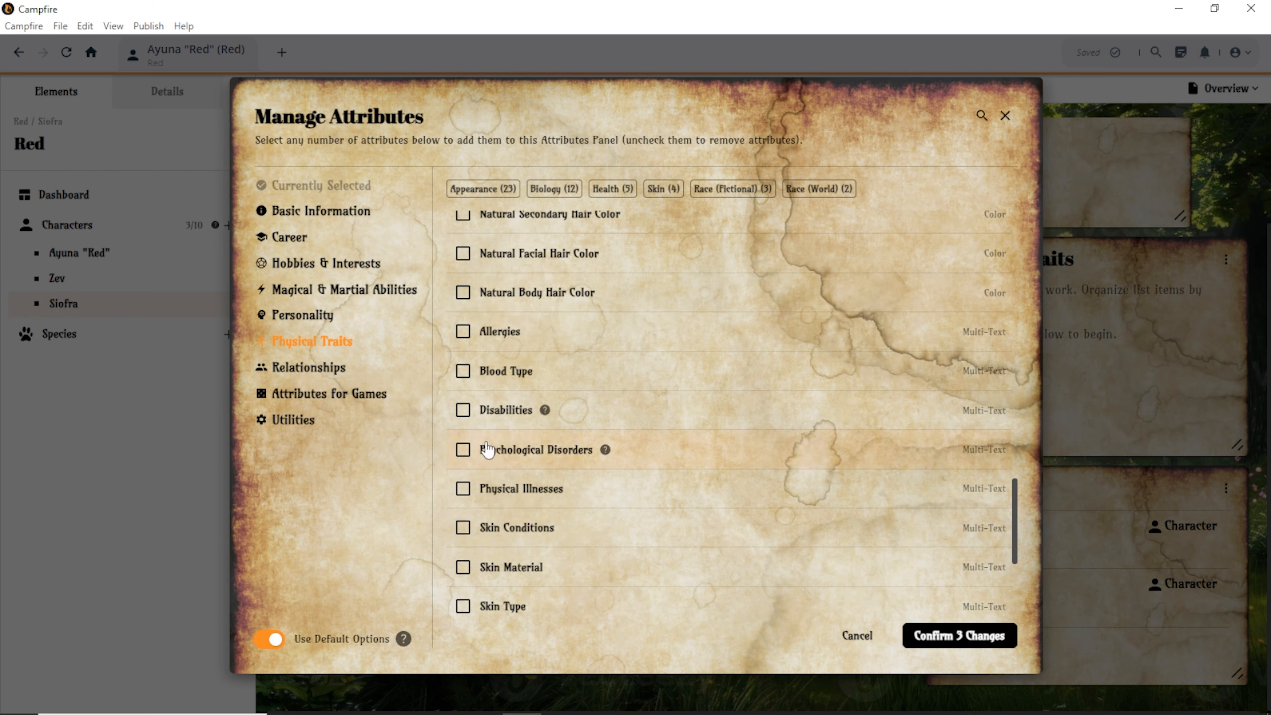
scroll(485, 449, "down", 2)
scroll(484, 449, "down", 2)
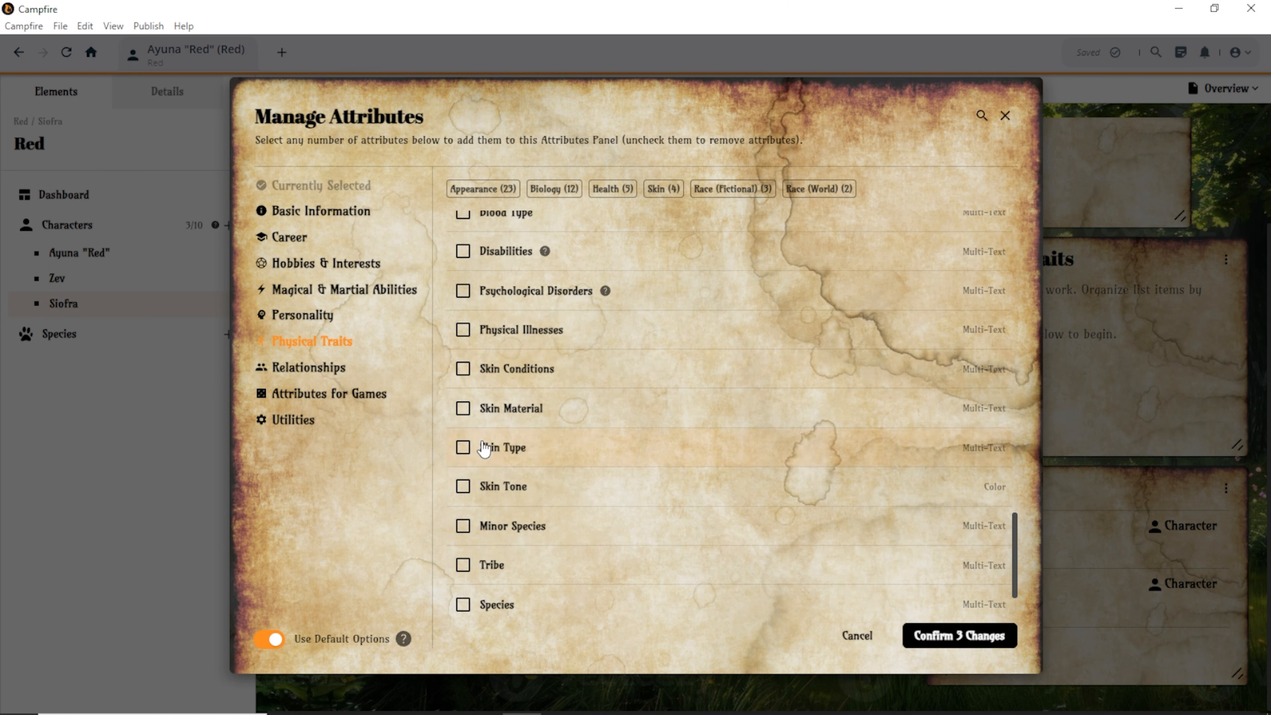
left_click(463, 448)
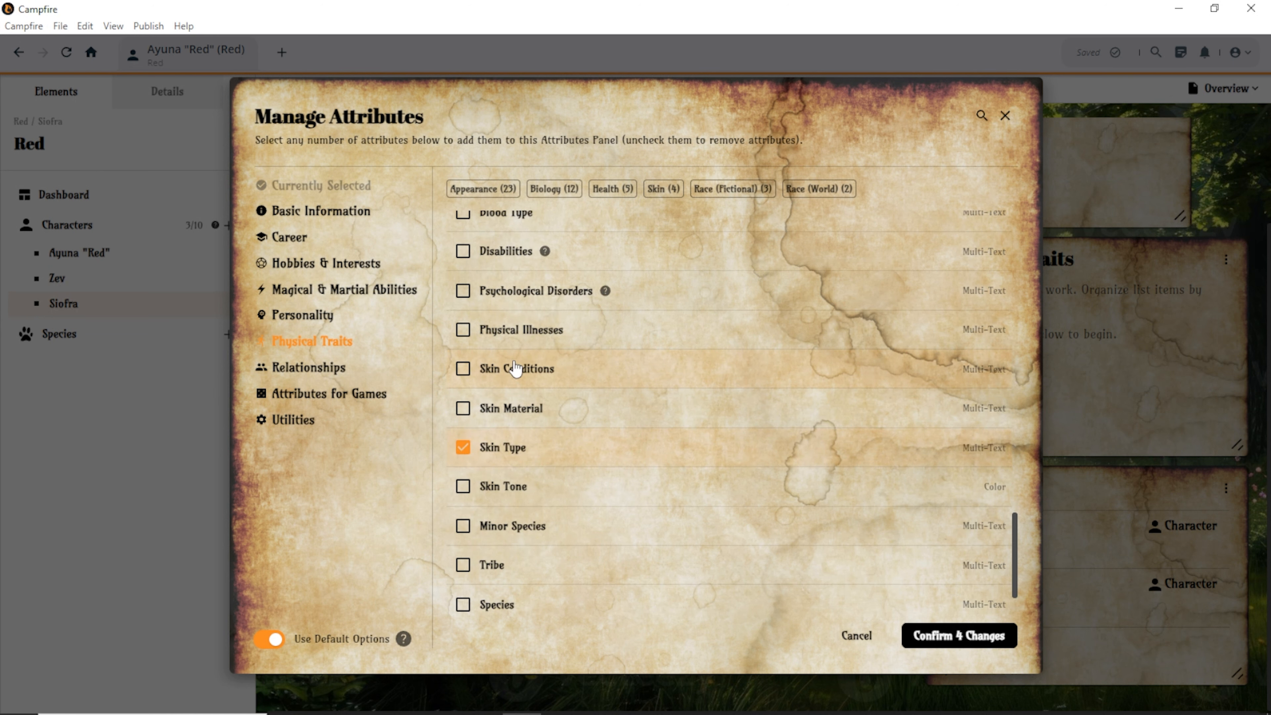
scroll(536, 369, "down", 2)
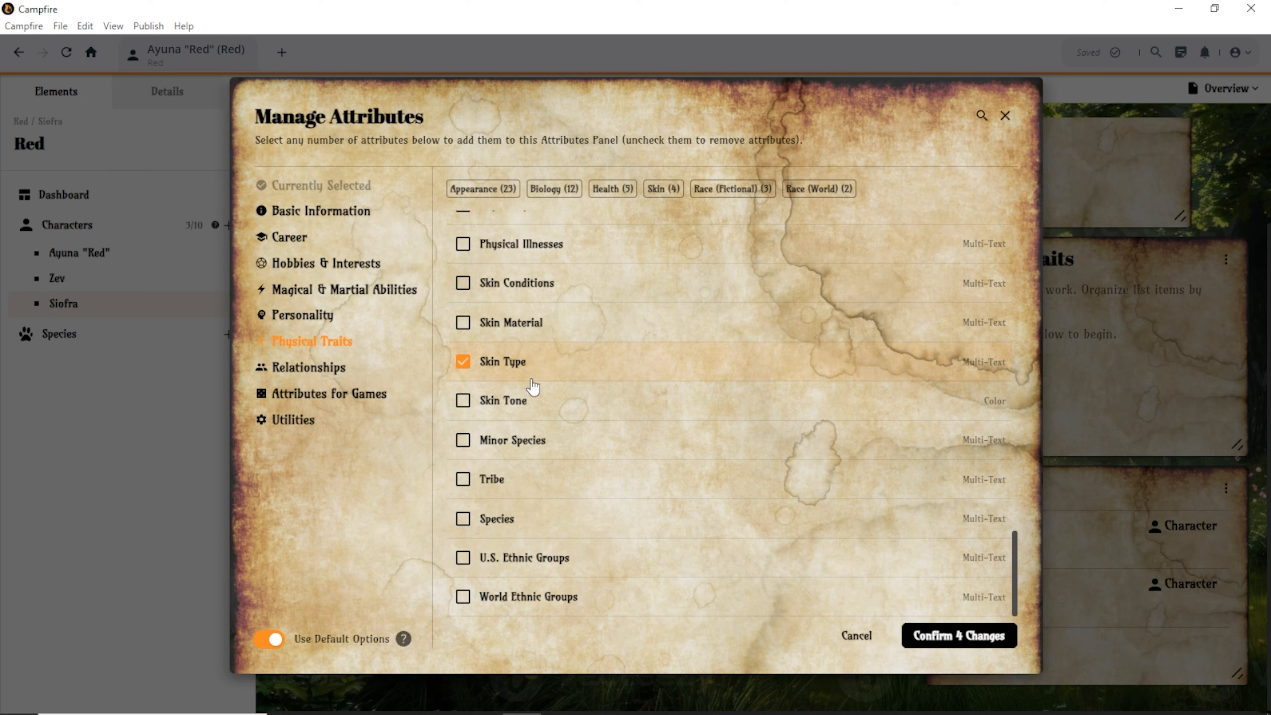
left_click(463, 519)
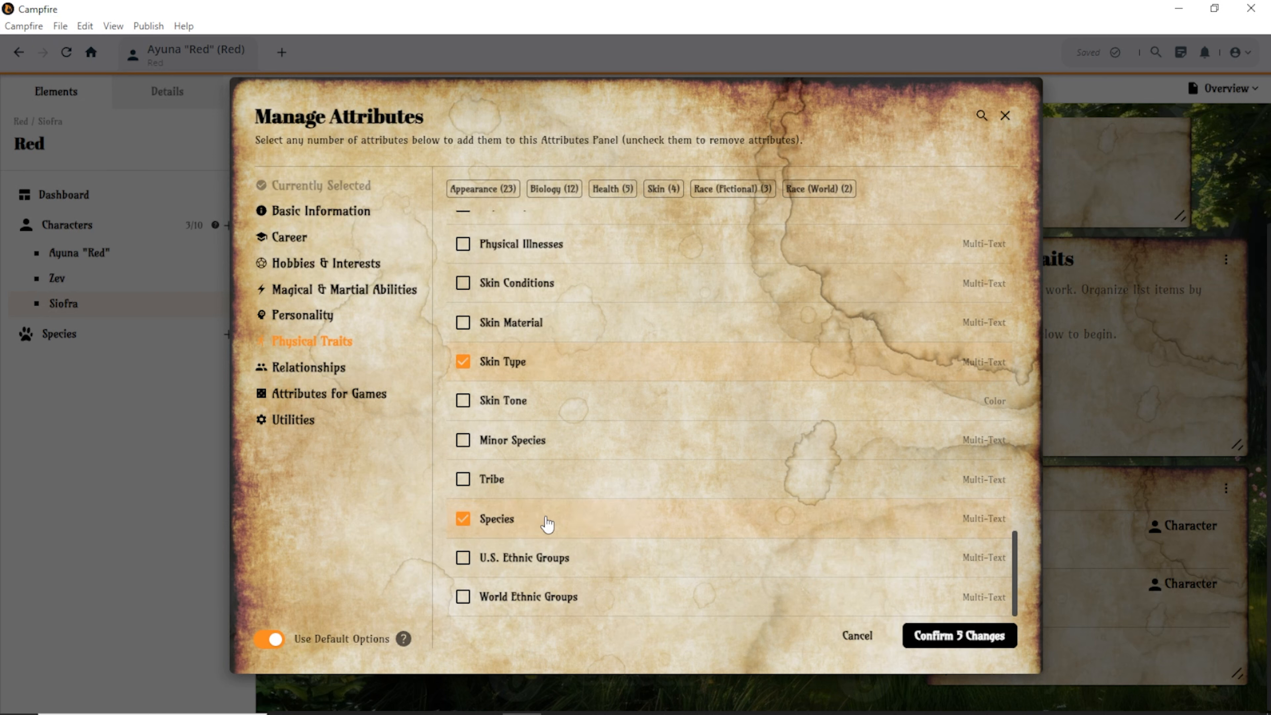
scroll(632, 393, "up", 6)
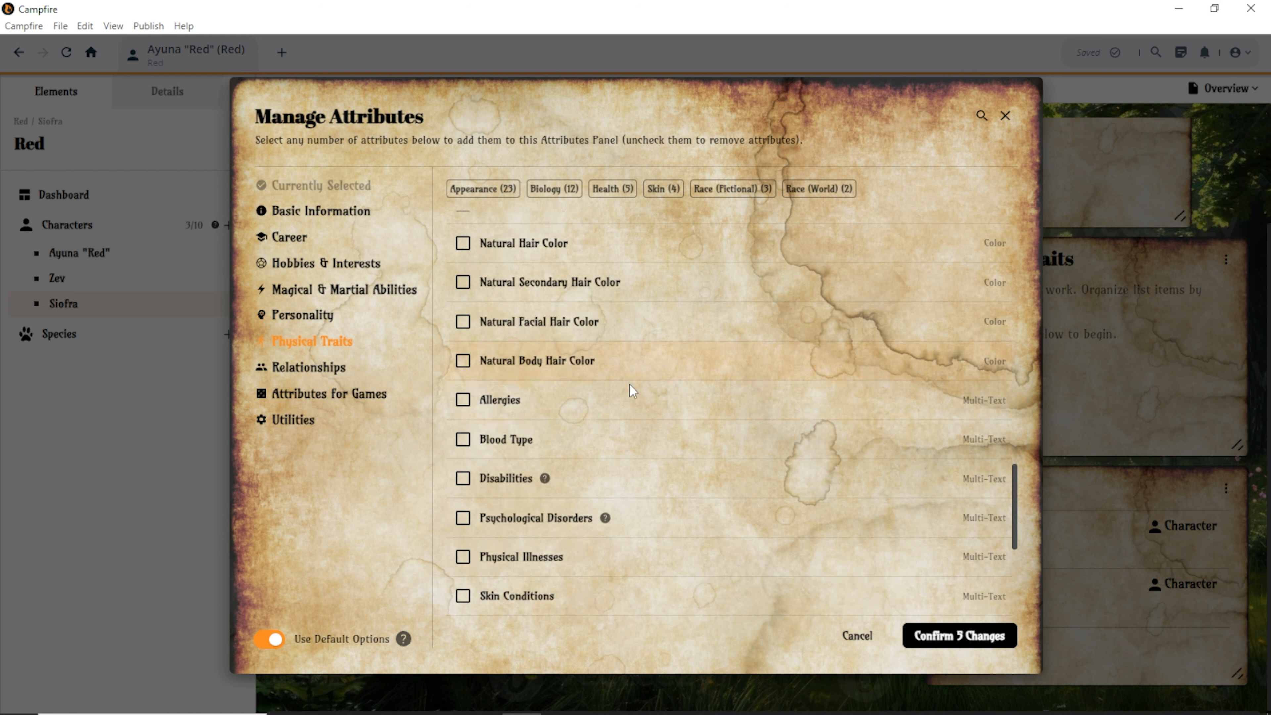
scroll(632, 393, "down", 6)
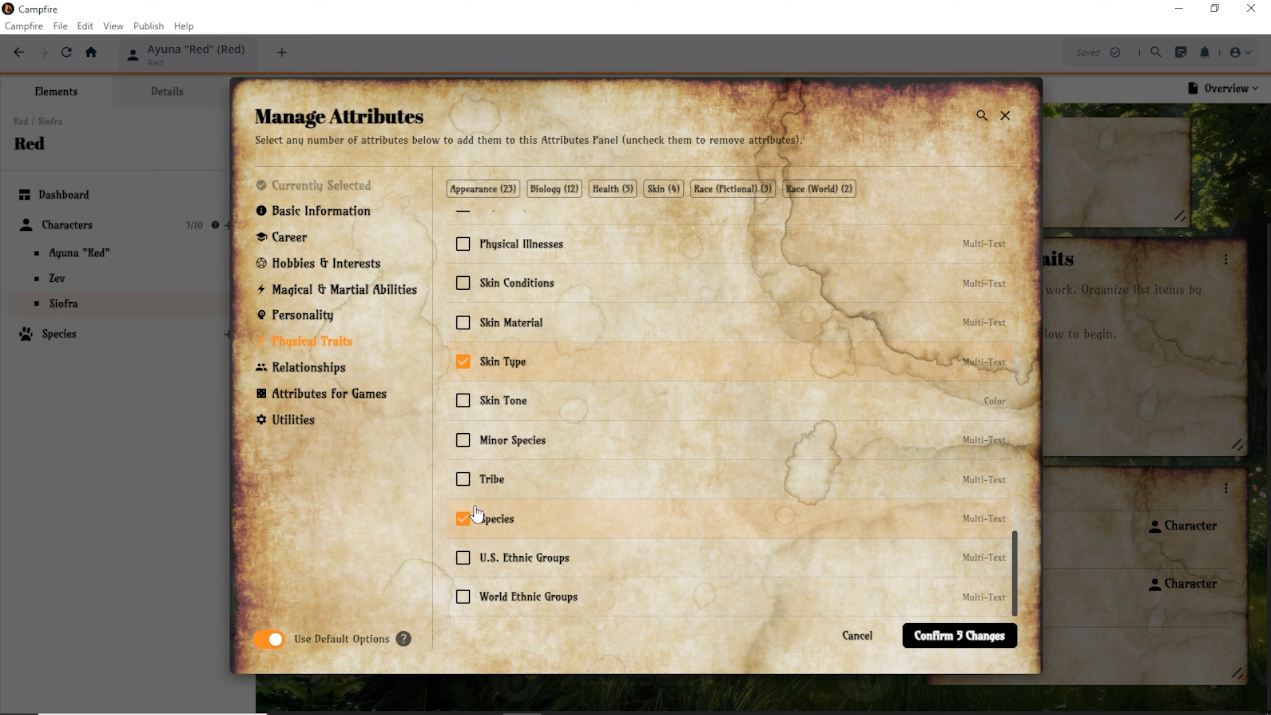
left_click(464, 520)
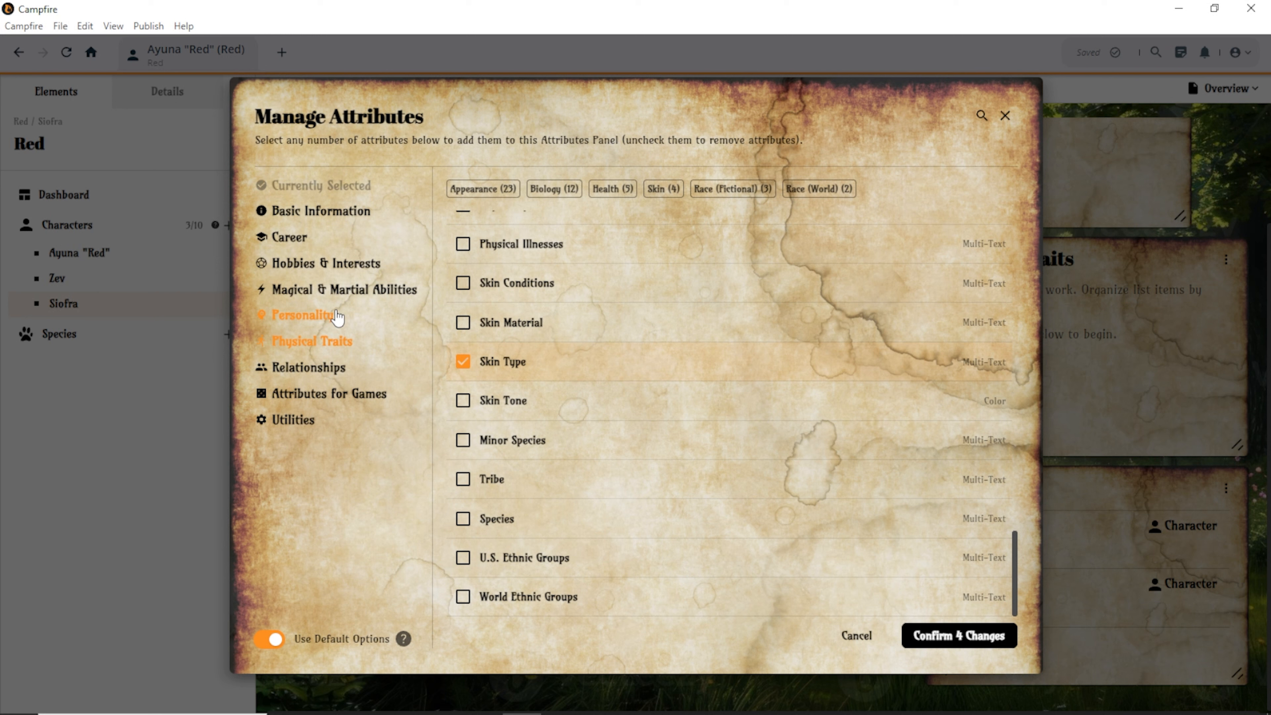
Include Fantastical Conditions and Supernatural Abilities from the magical and martial attributes, and add all selected attributes to the panel.
left_click(342, 300)
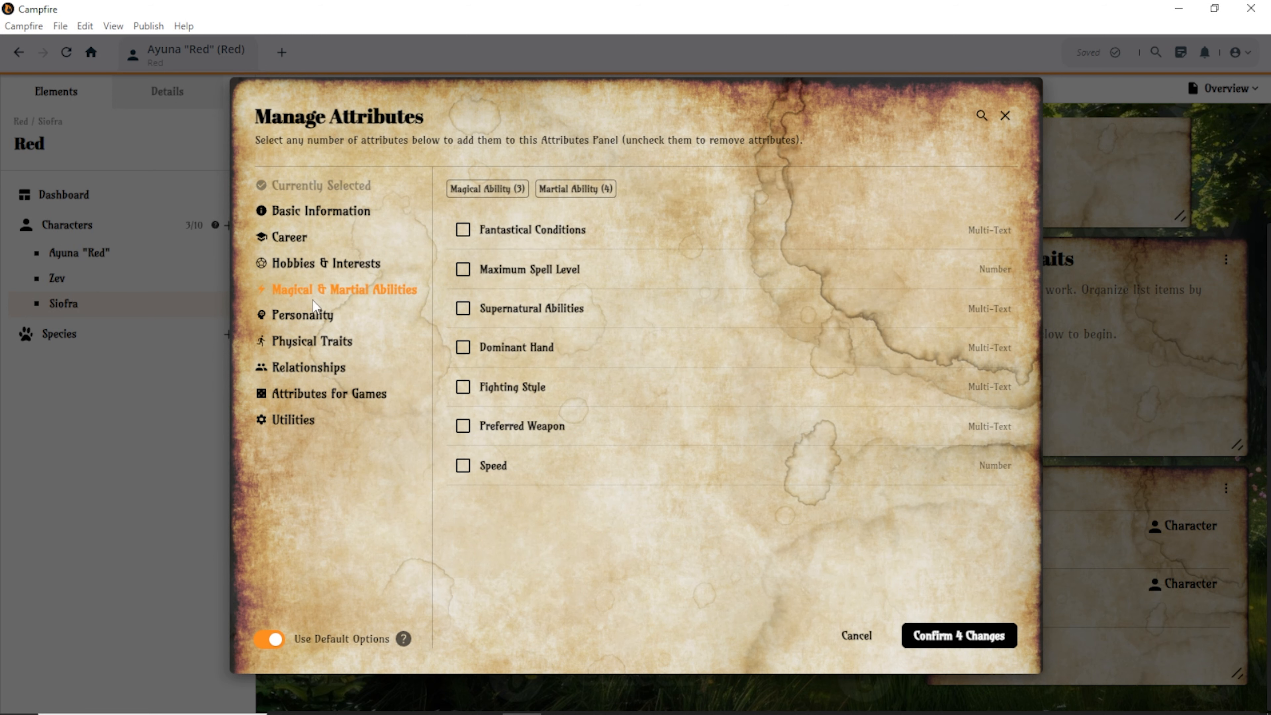
left_click(463, 230)
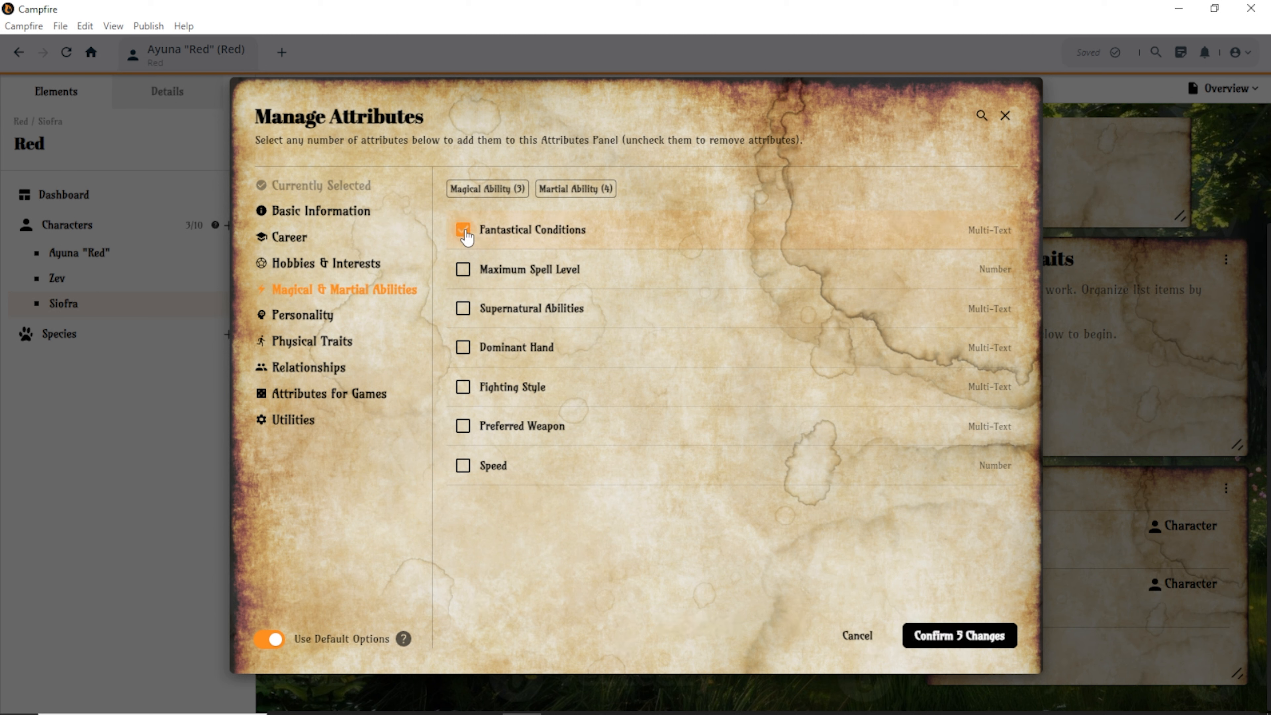
left_click(460, 317)
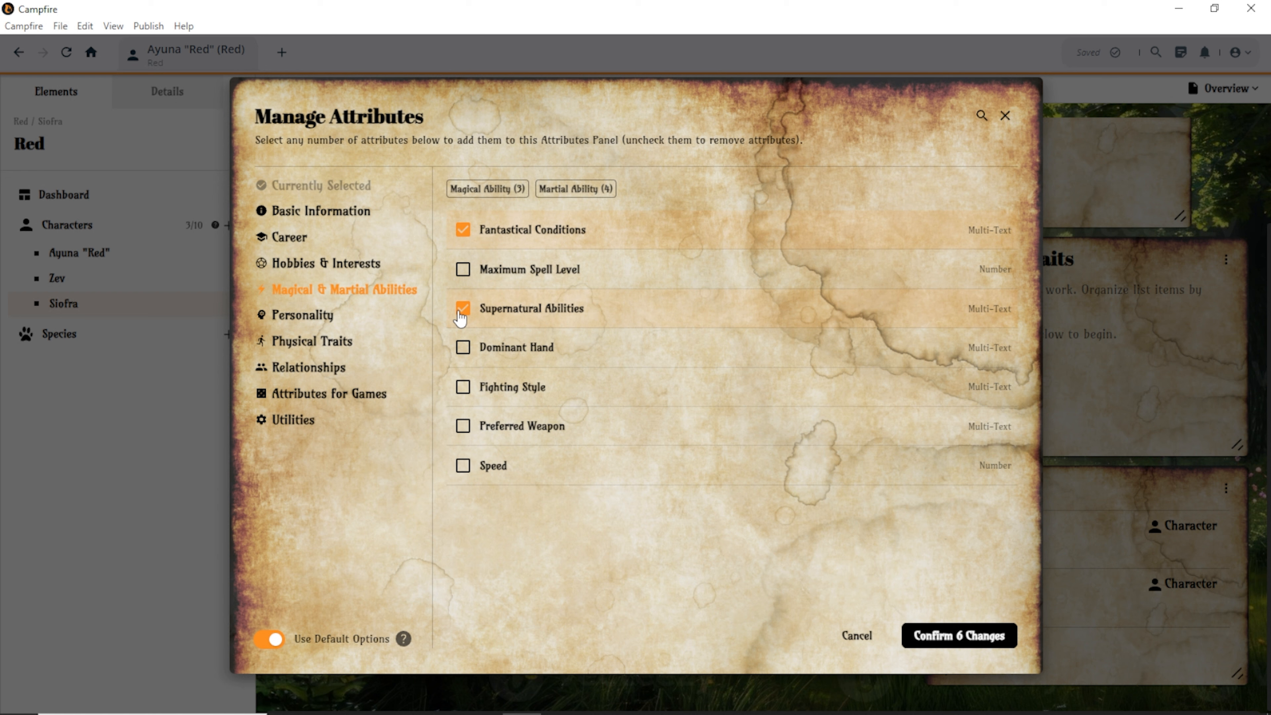
left_click(958, 637)
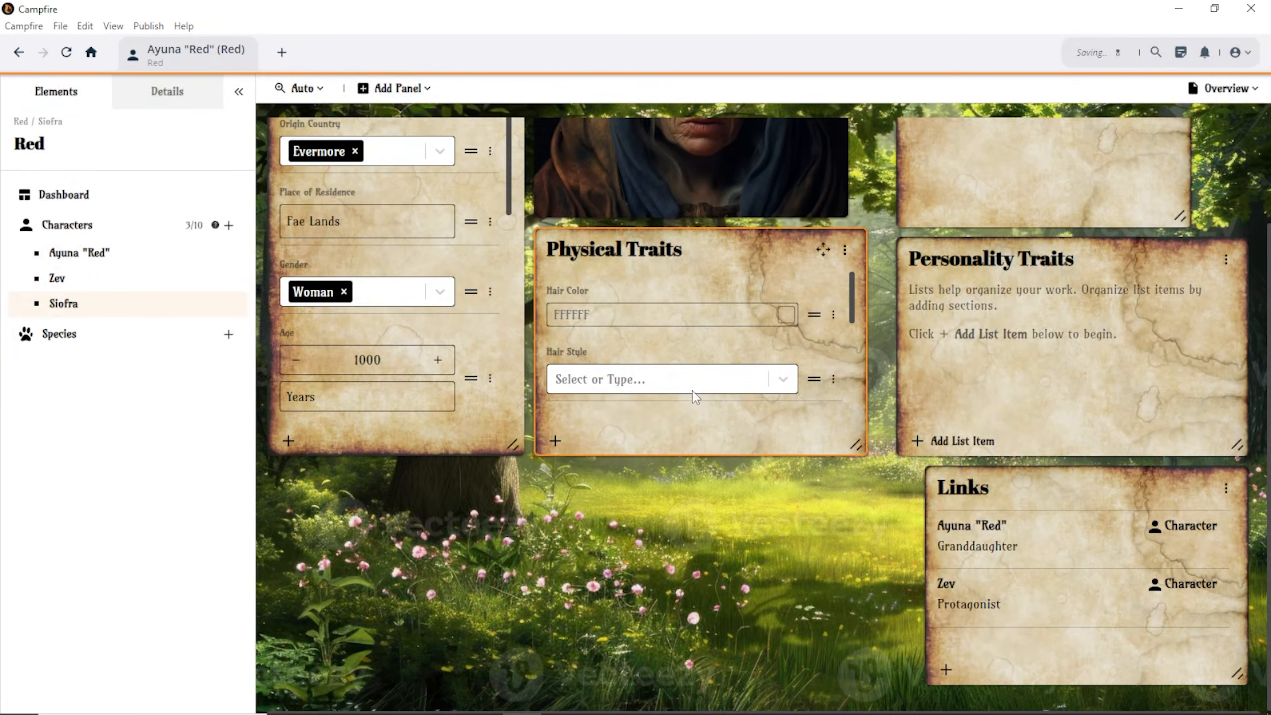
Set Siofra's Hair Color in the Physical Traits panel to the pale blue-grey #DDE9E9.
scroll(666, 371, "up", 3)
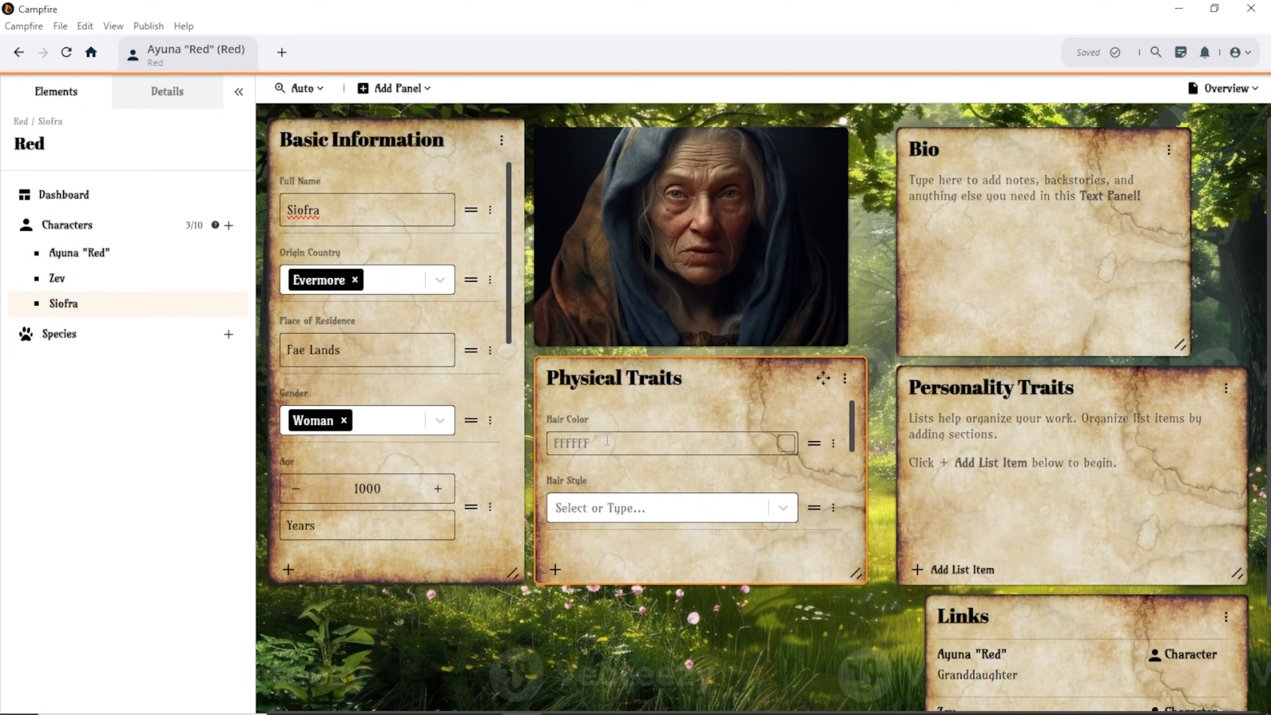
left_click(785, 444)
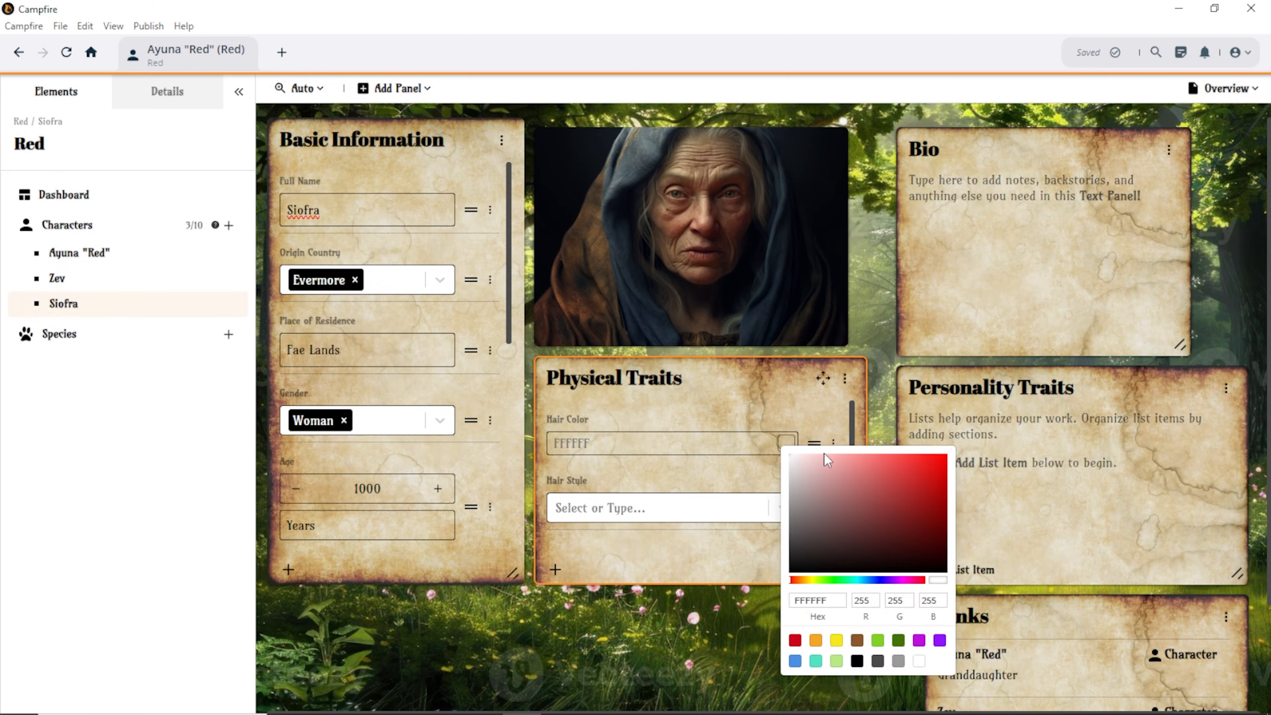
left_click(899, 662)
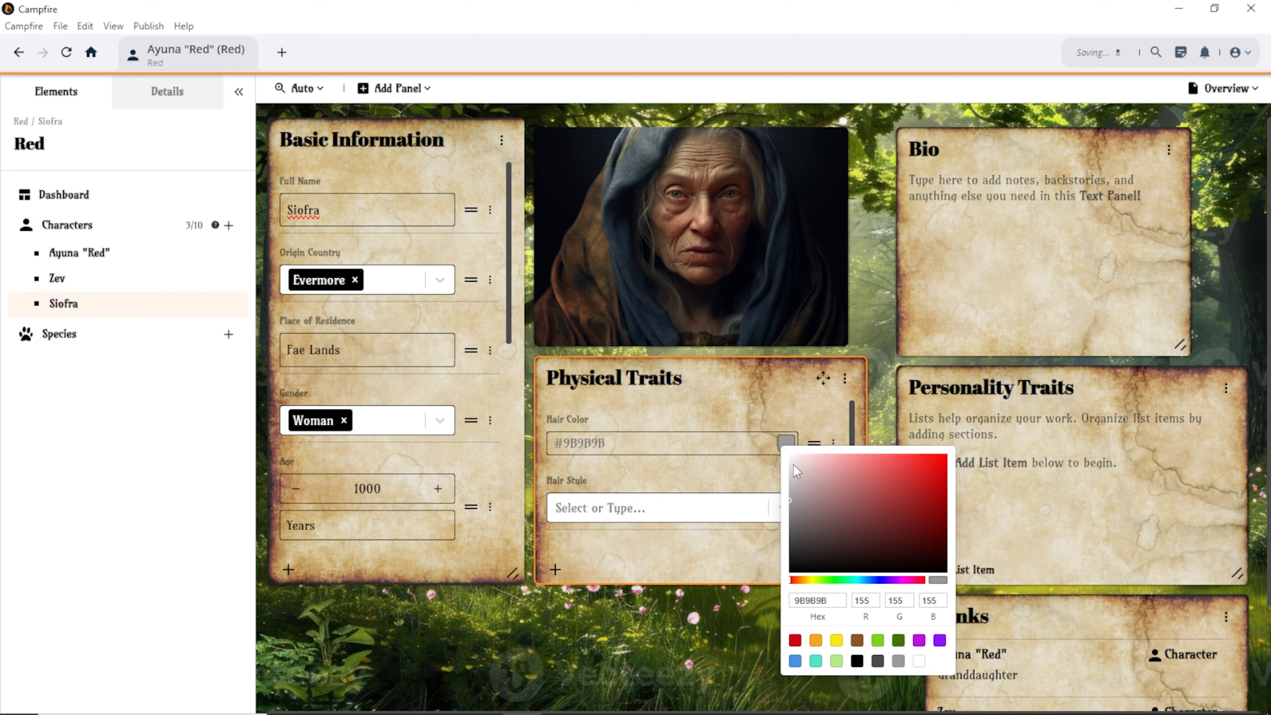
left_click_drag(794, 464, 791, 469)
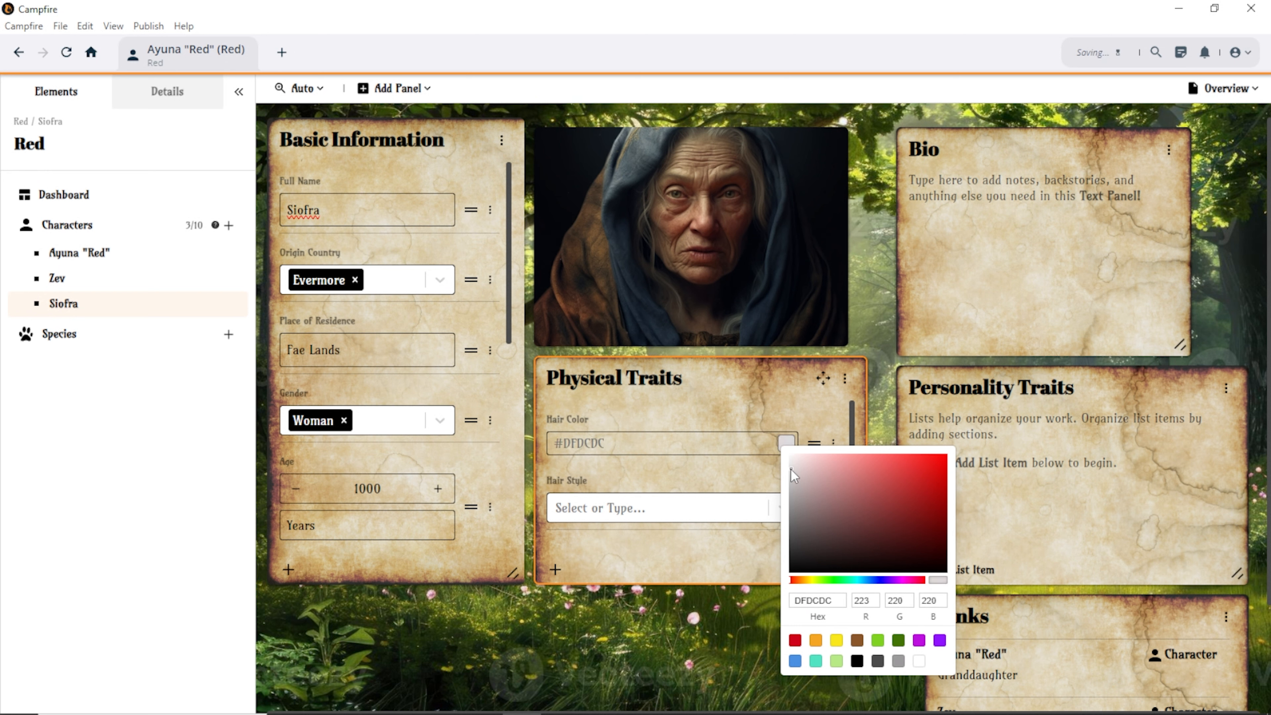
left_click(858, 581)
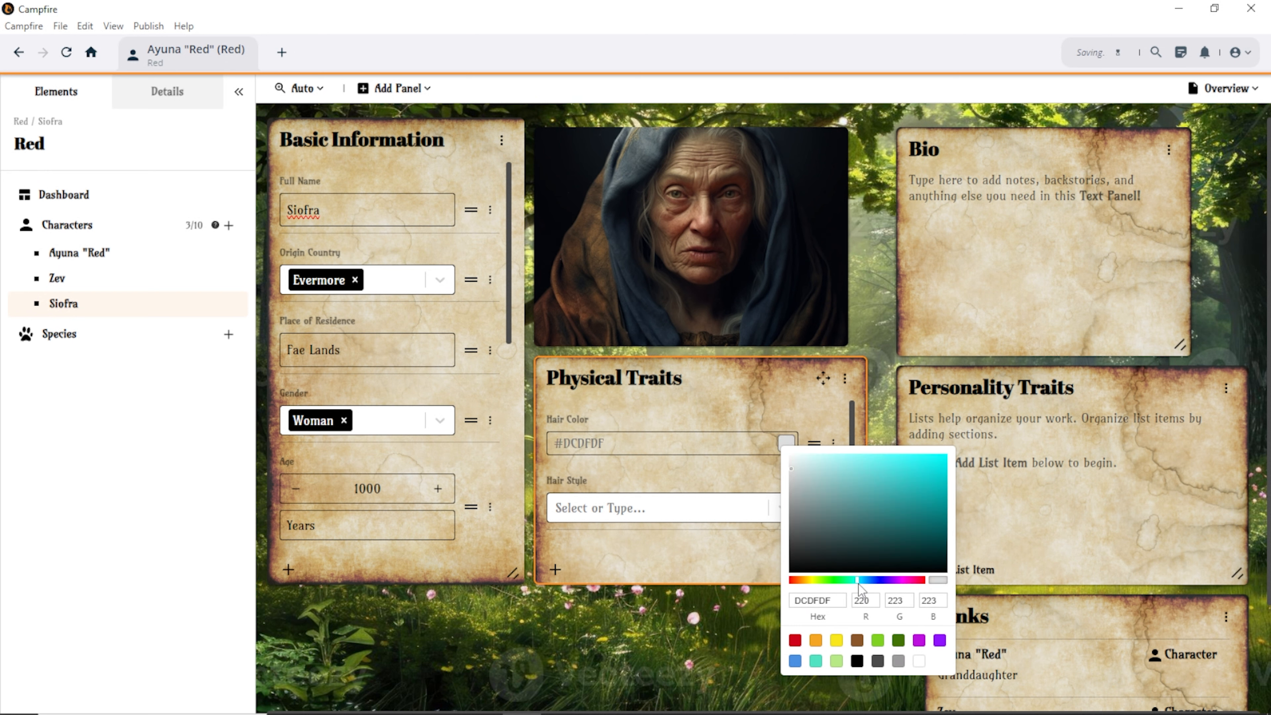
left_click(797, 464)
left_click(794, 405)
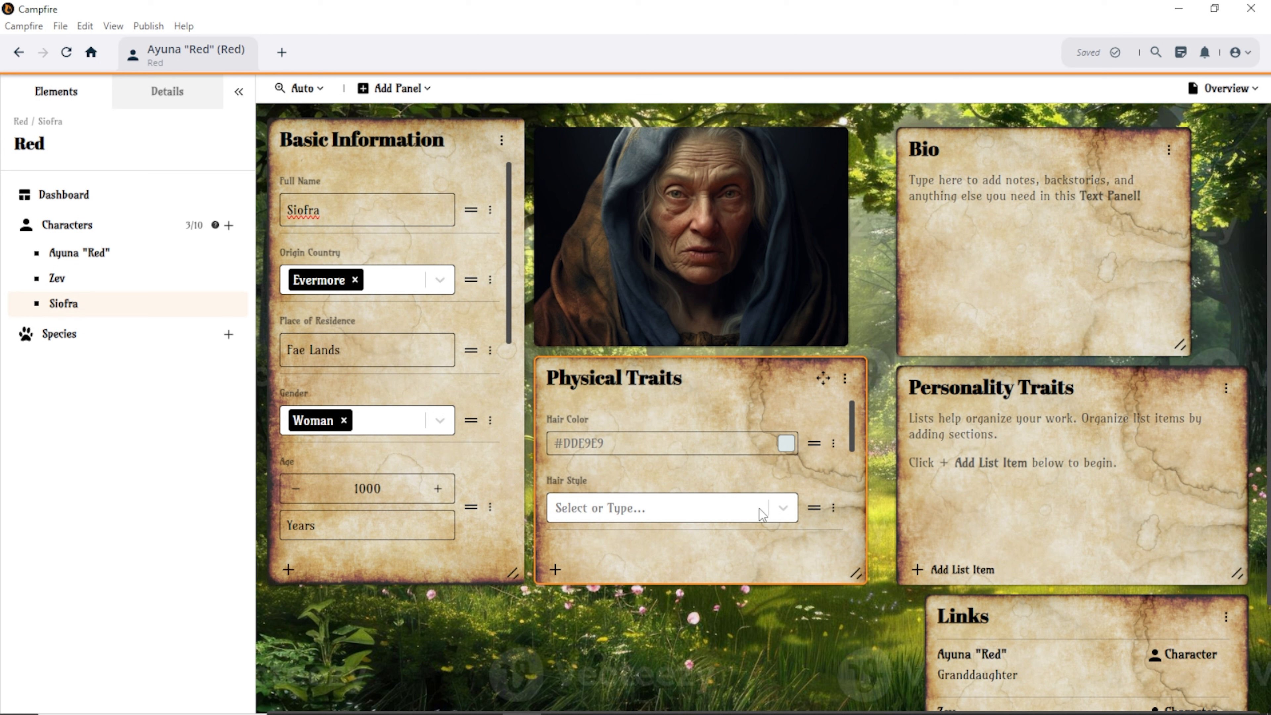
Set Siofra's Hair Style in the Physical Traits panel to Natural.
left_click(784, 509)
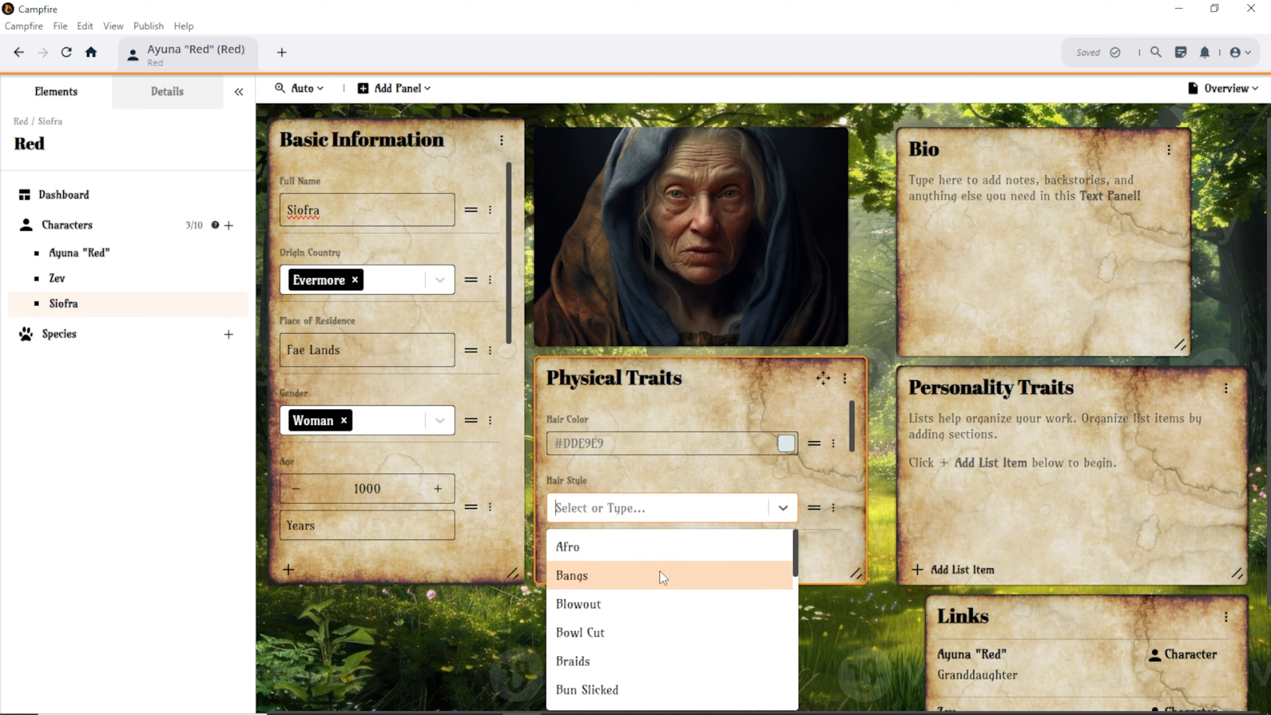
scroll(660, 571, "down", 2)
scroll(659, 571, "down", 3)
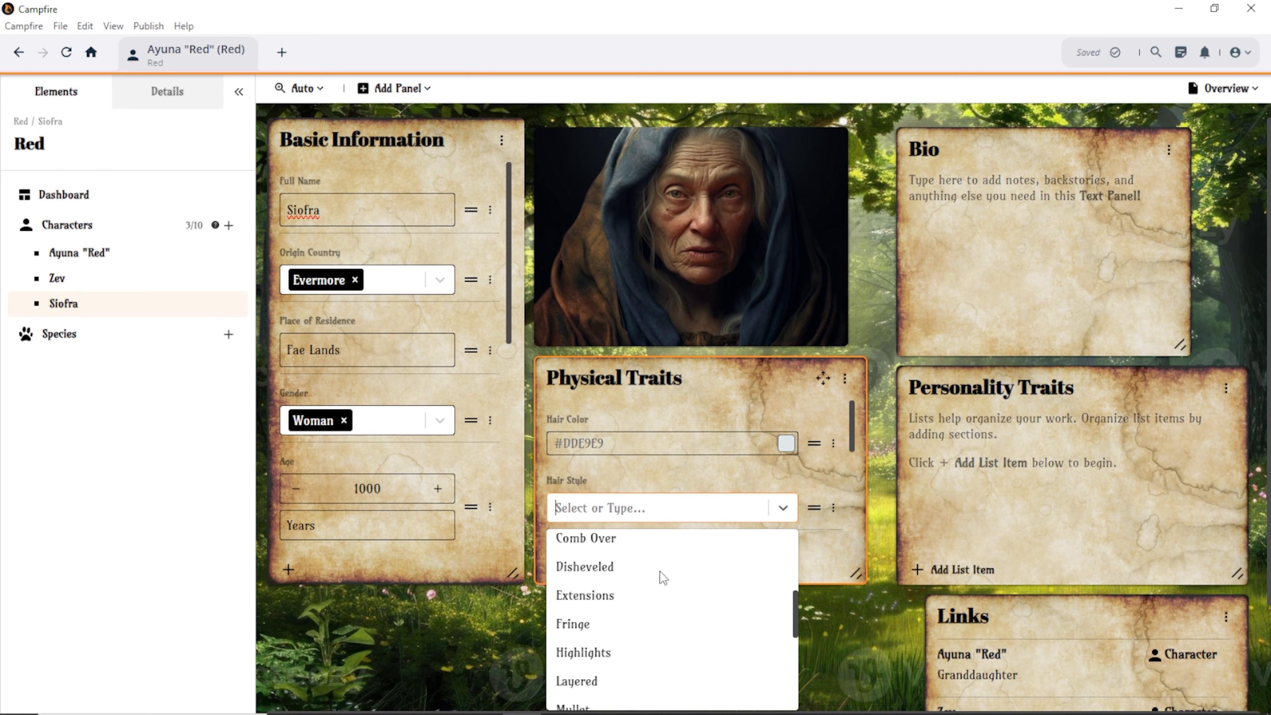
scroll(660, 571, "down", 3)
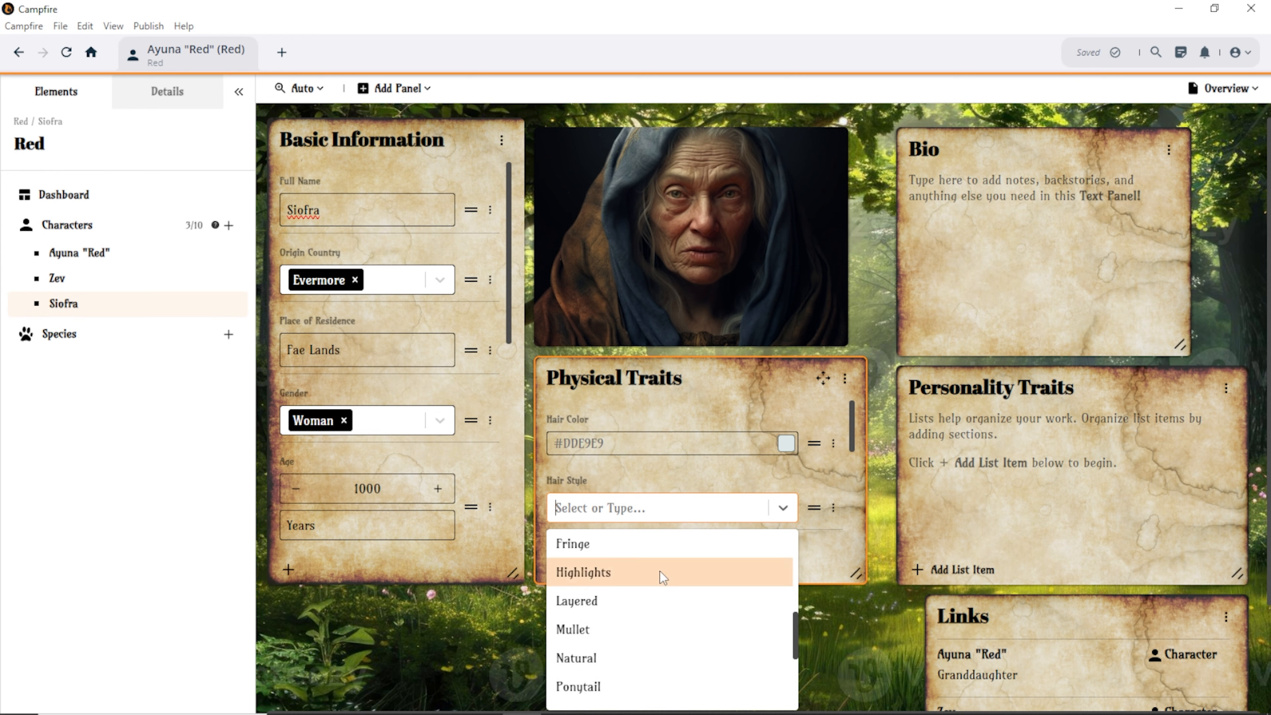
scroll(659, 572, "down", 3)
scroll(659, 574, "down", 3)
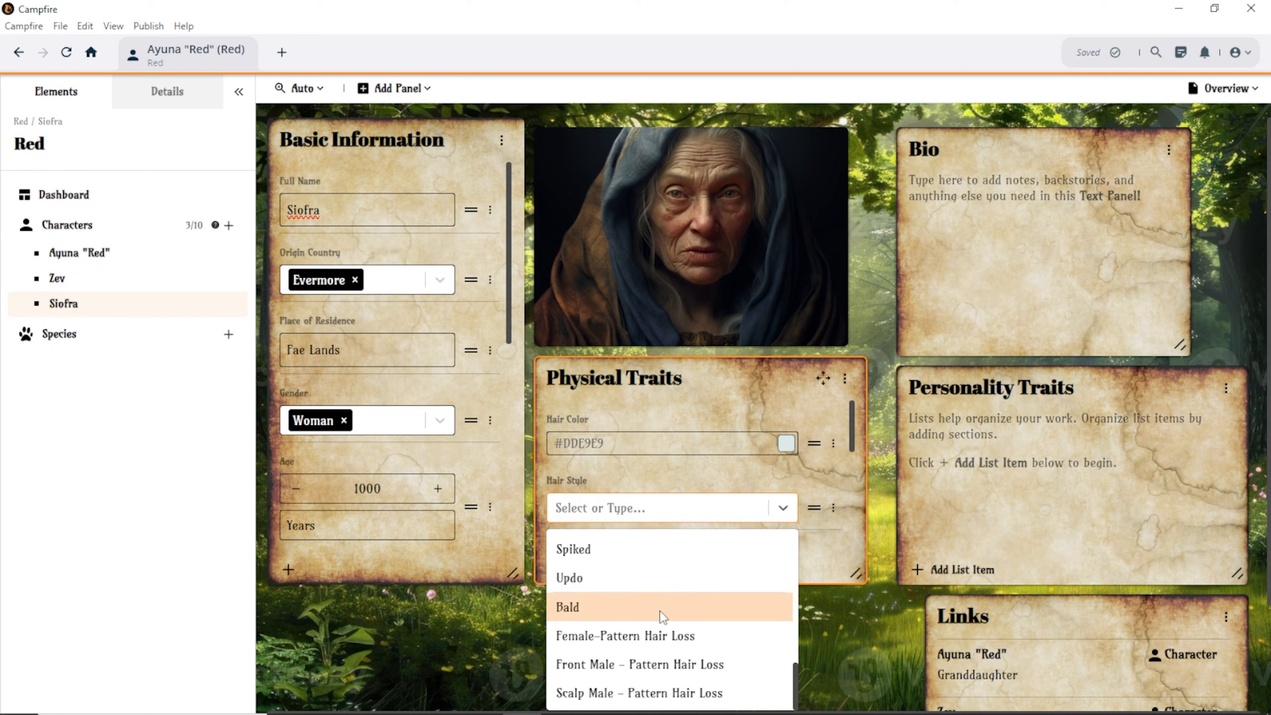
scroll(650, 653, "up", 5)
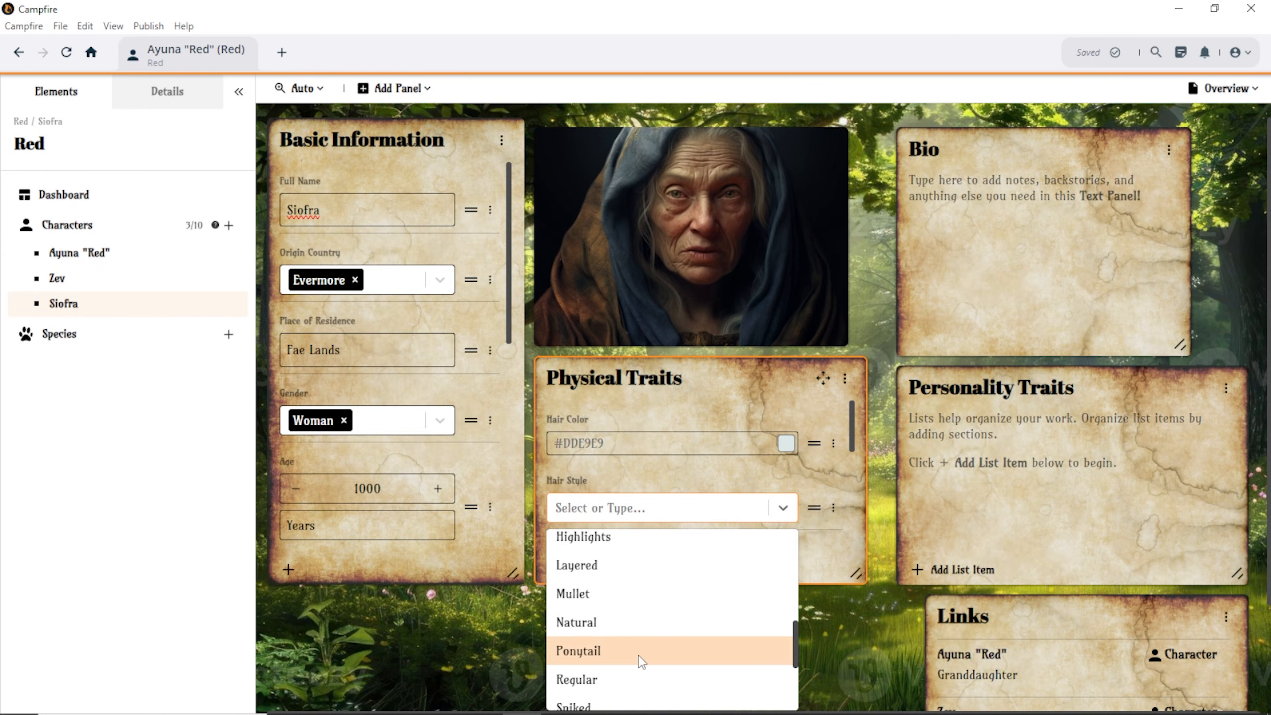
scroll(639, 655, "up", 3)
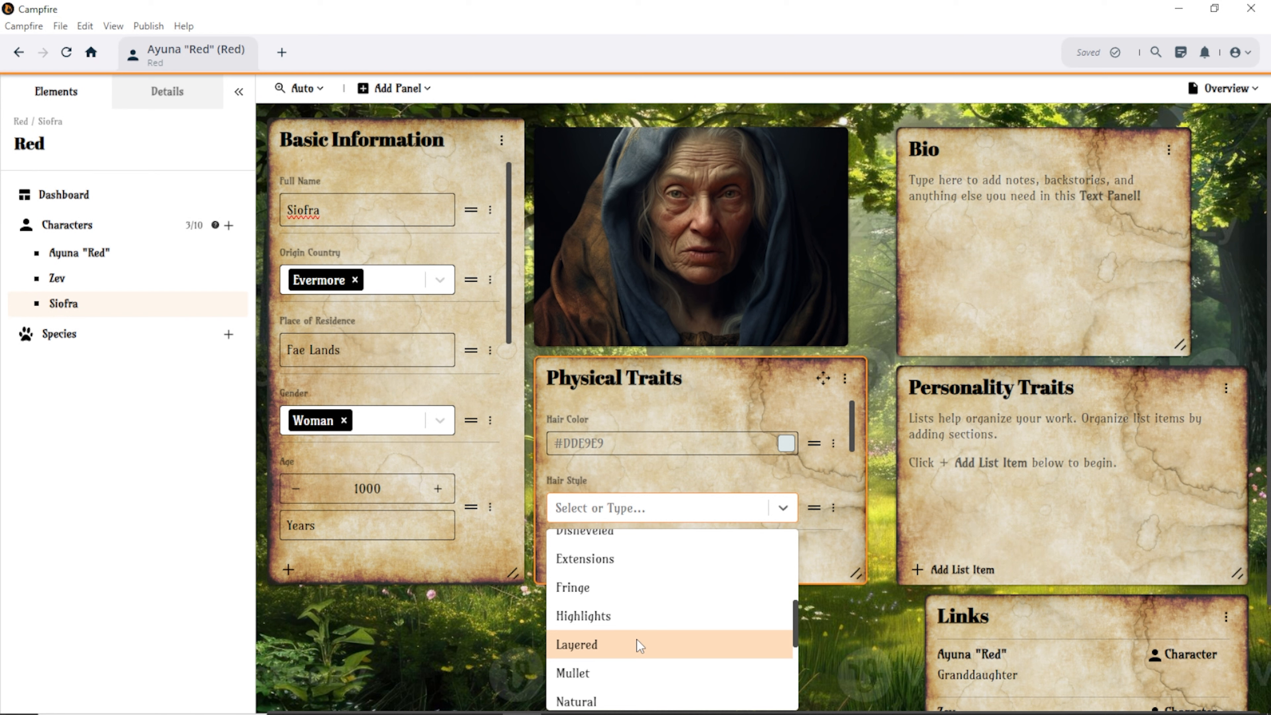
scroll(638, 641, "up", 3)
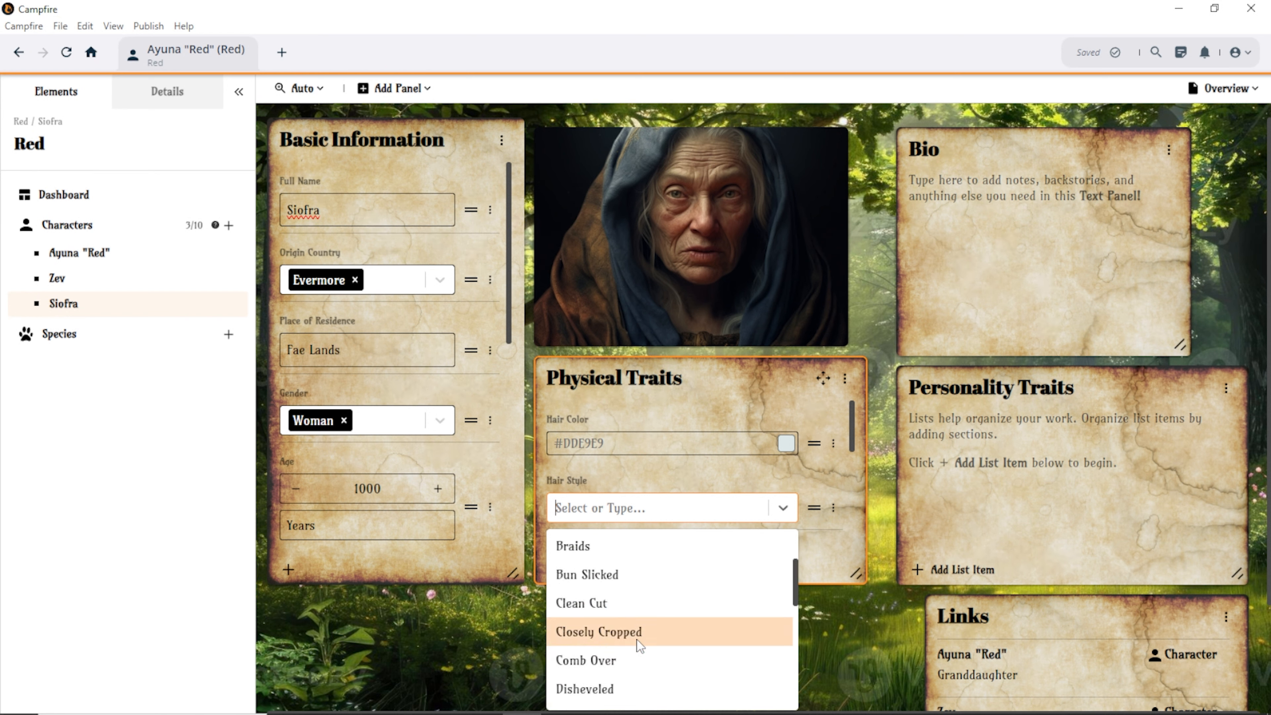
scroll(637, 639, "up", 3)
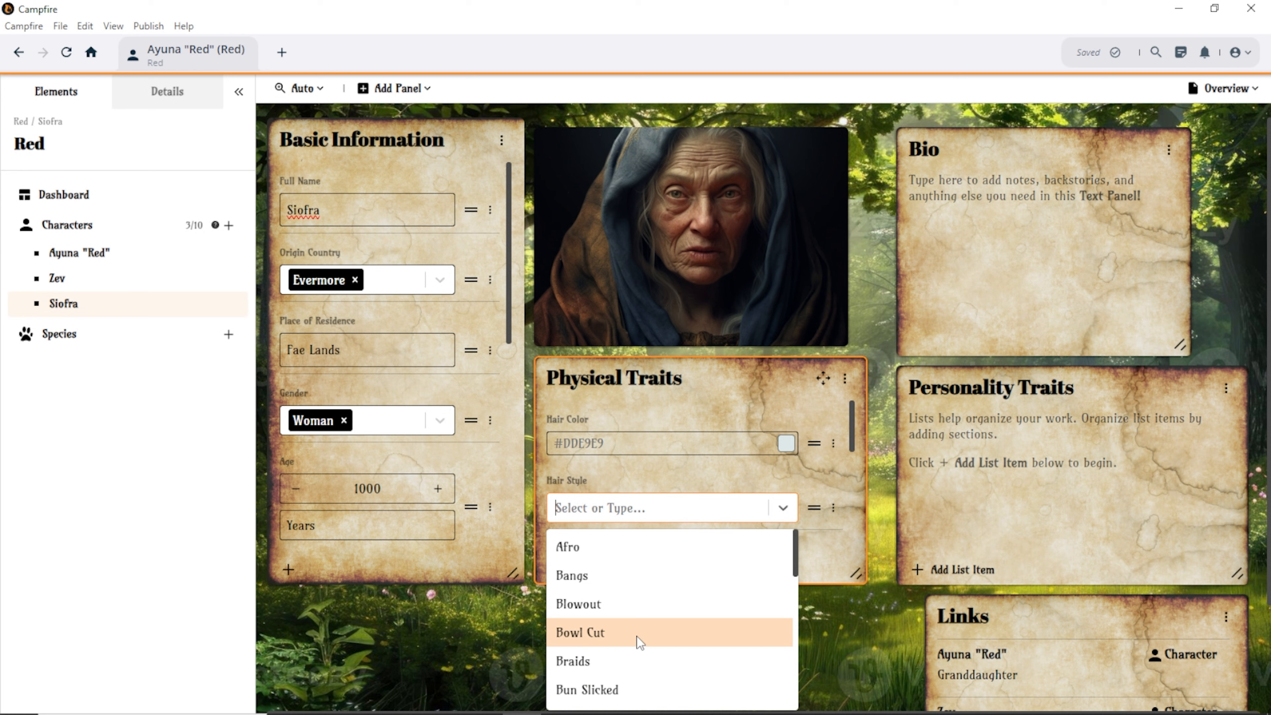
scroll(638, 635, "down", 5)
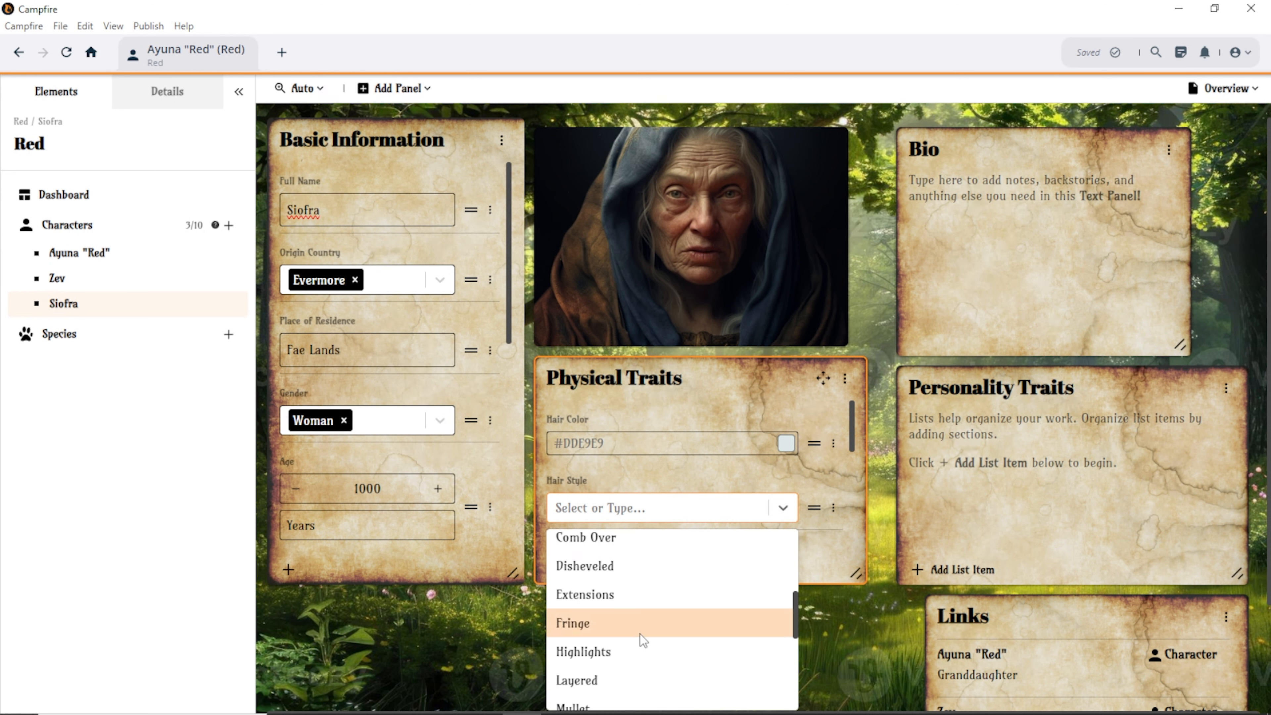
scroll(640, 634, "down", 3)
scroll(639, 634, "down", 3)
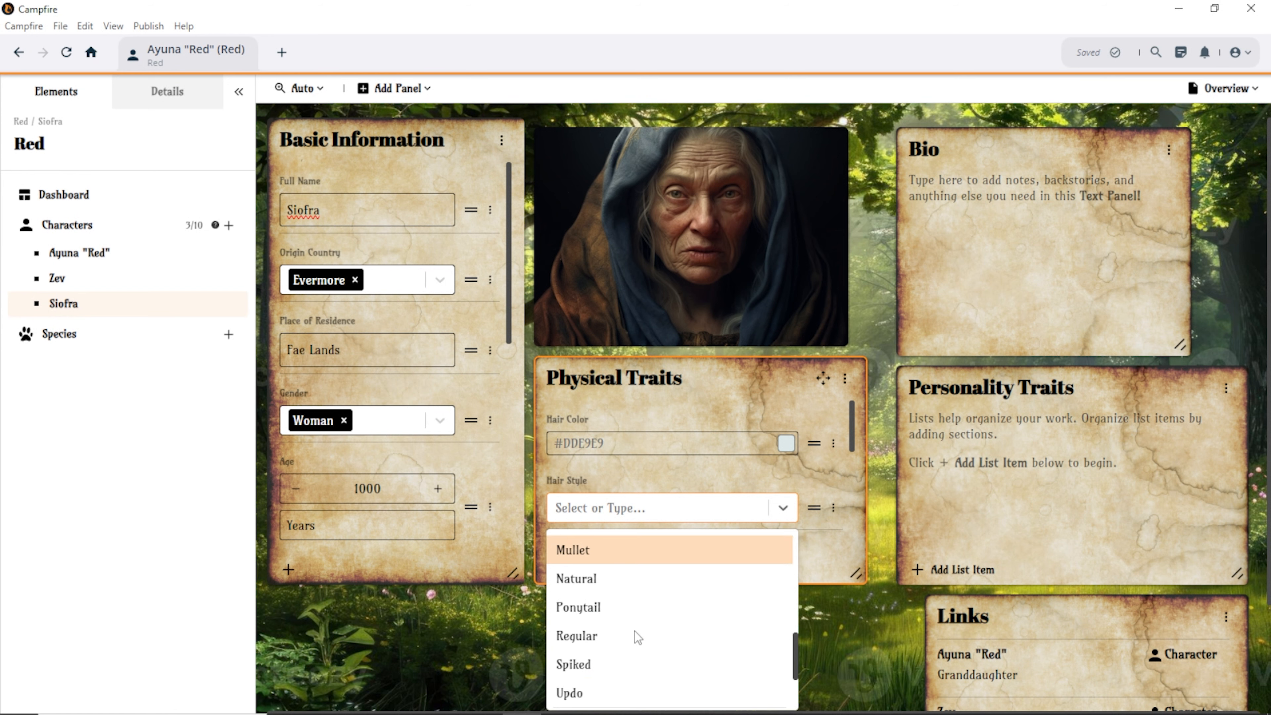
left_click(593, 588)
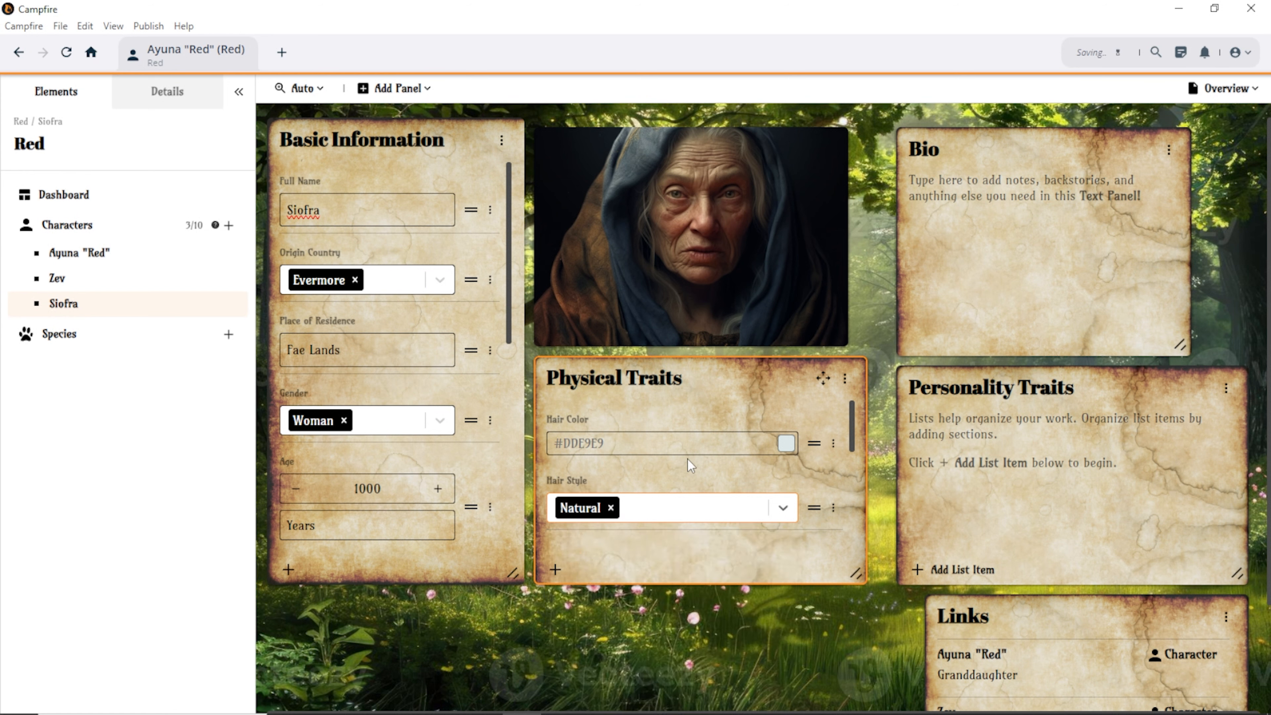
Set Siofra's eye color in the Physical Traits panel to the pale cyan #A9E6E9.
scroll(667, 416, "down", 3)
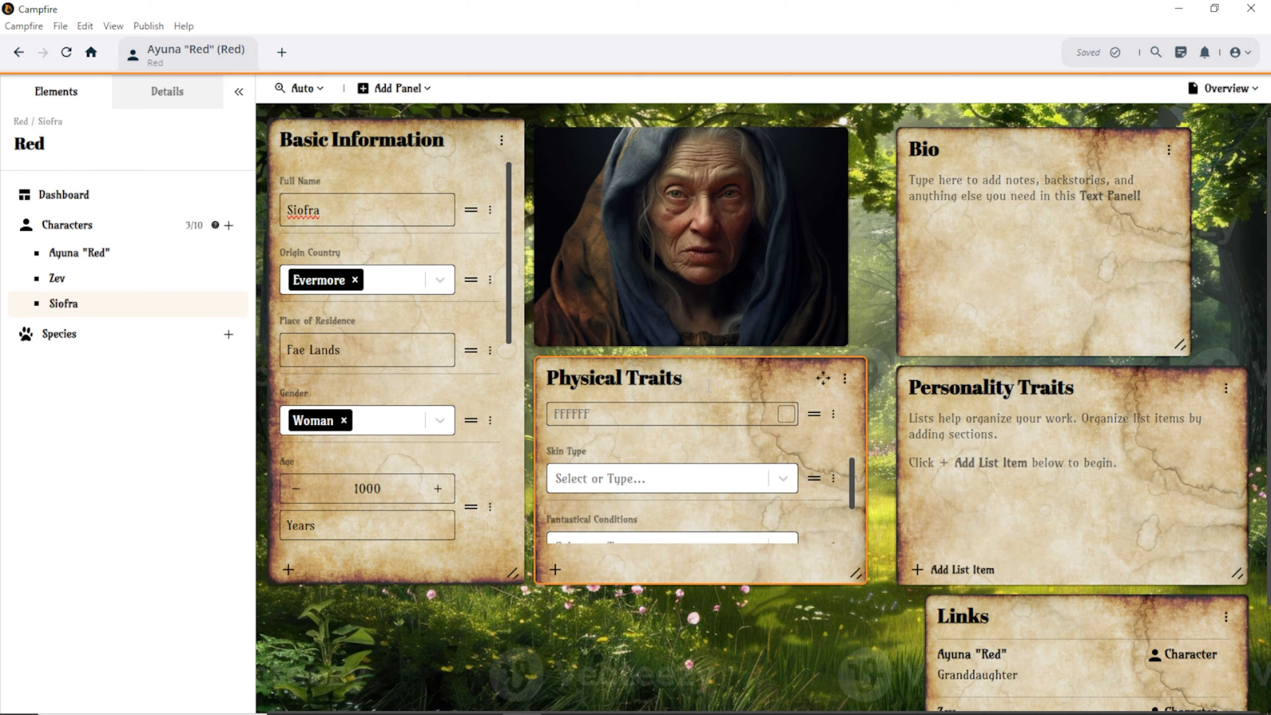
left_click(787, 416)
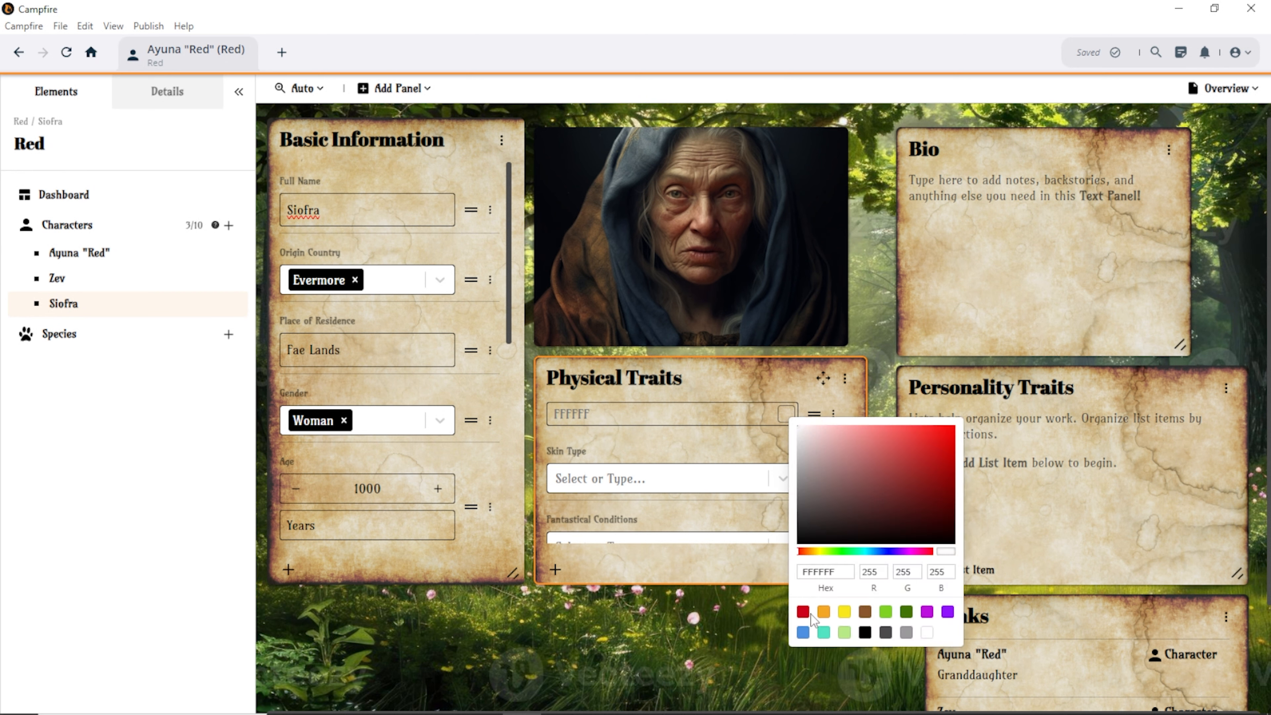
left_click(823, 632)
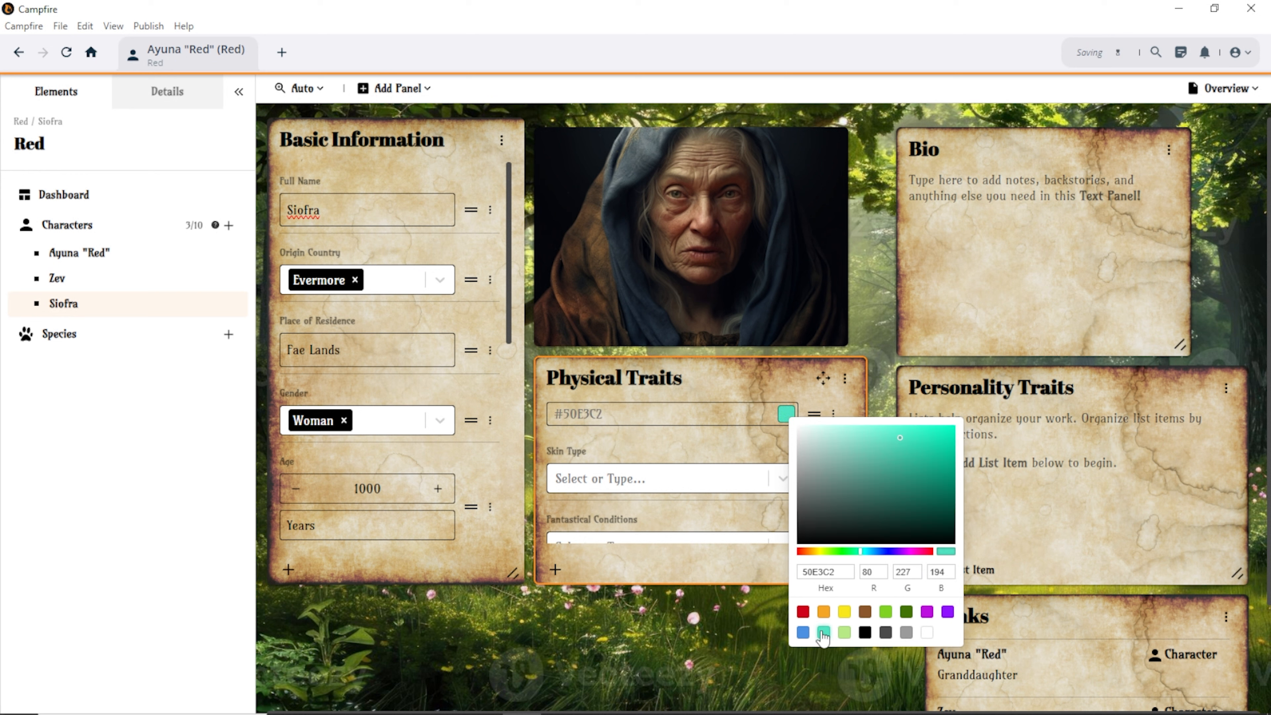
left_click(866, 552)
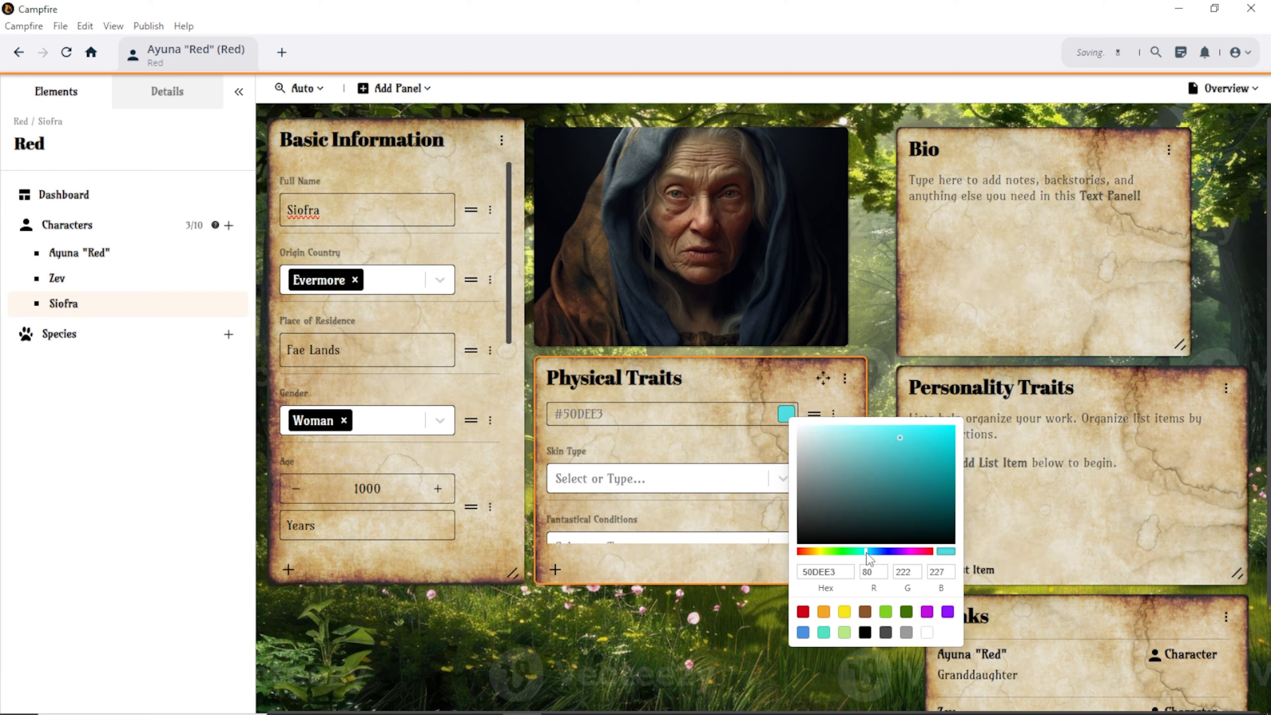
left_click(885, 427)
left_click(838, 437)
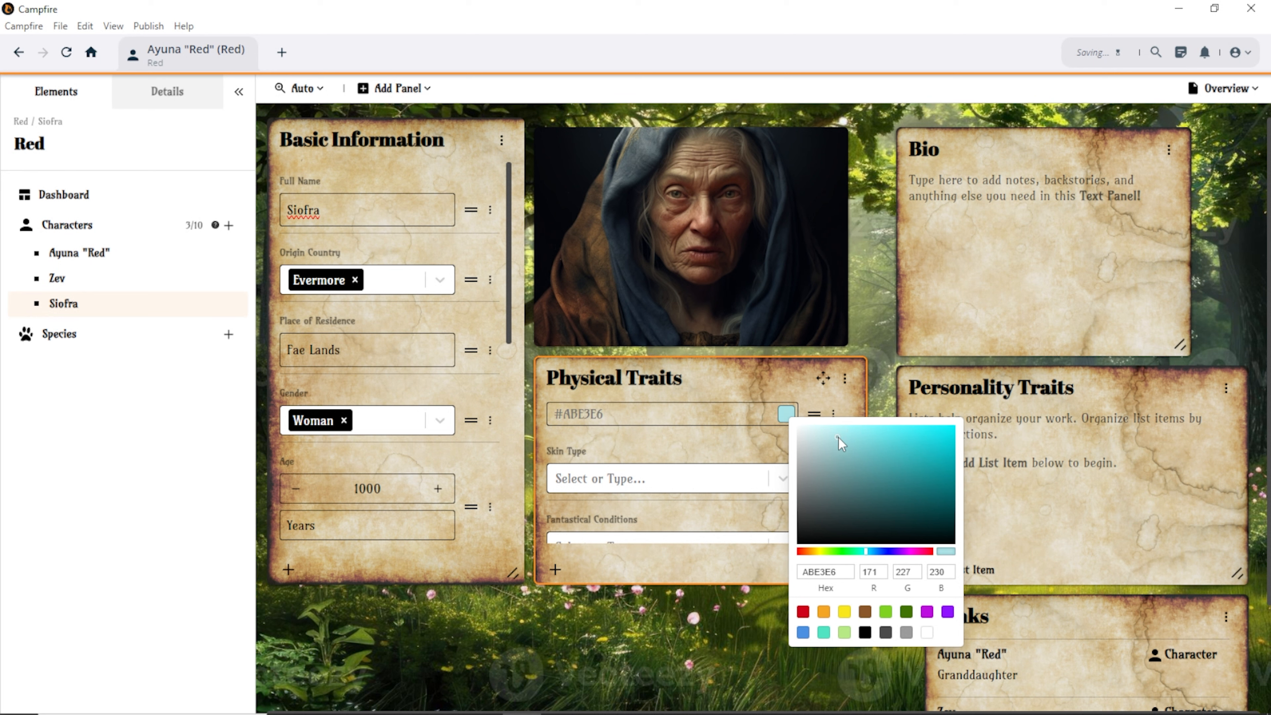
left_click(842, 437)
left_click(652, 448)
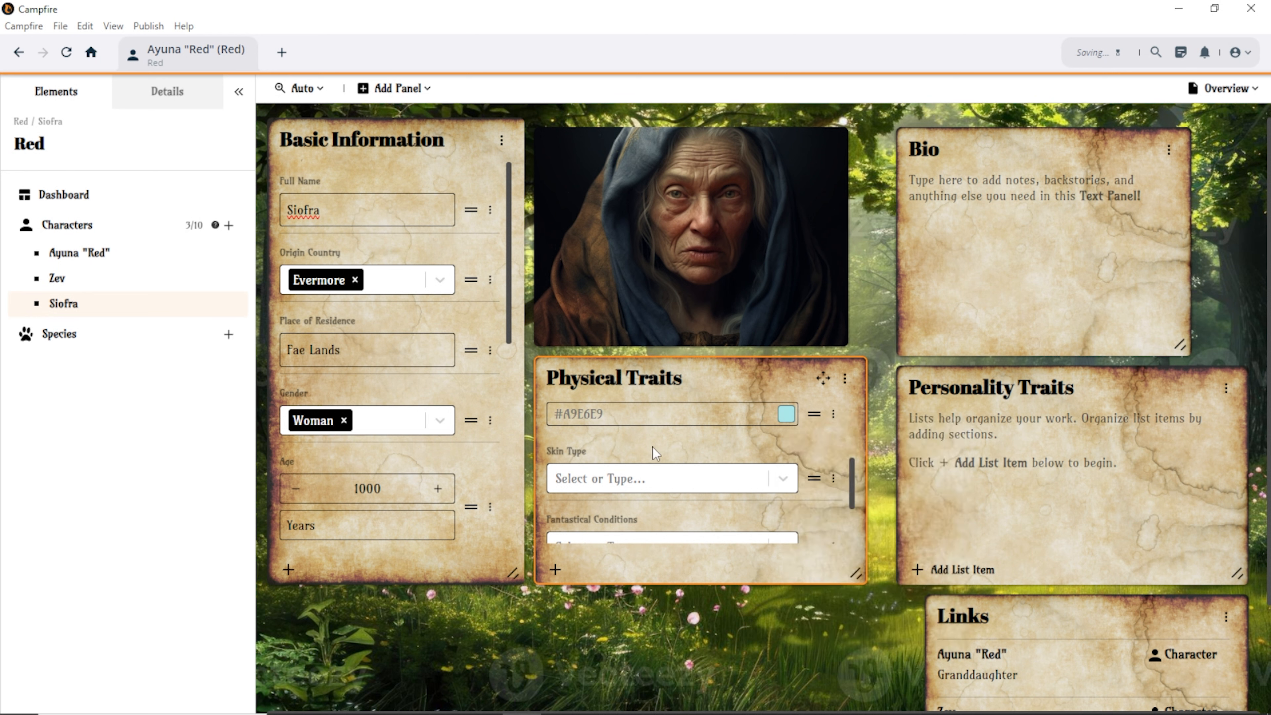
Set Siofra's Skin Type in the Physical Traits panel to Aging.
left_click(762, 485)
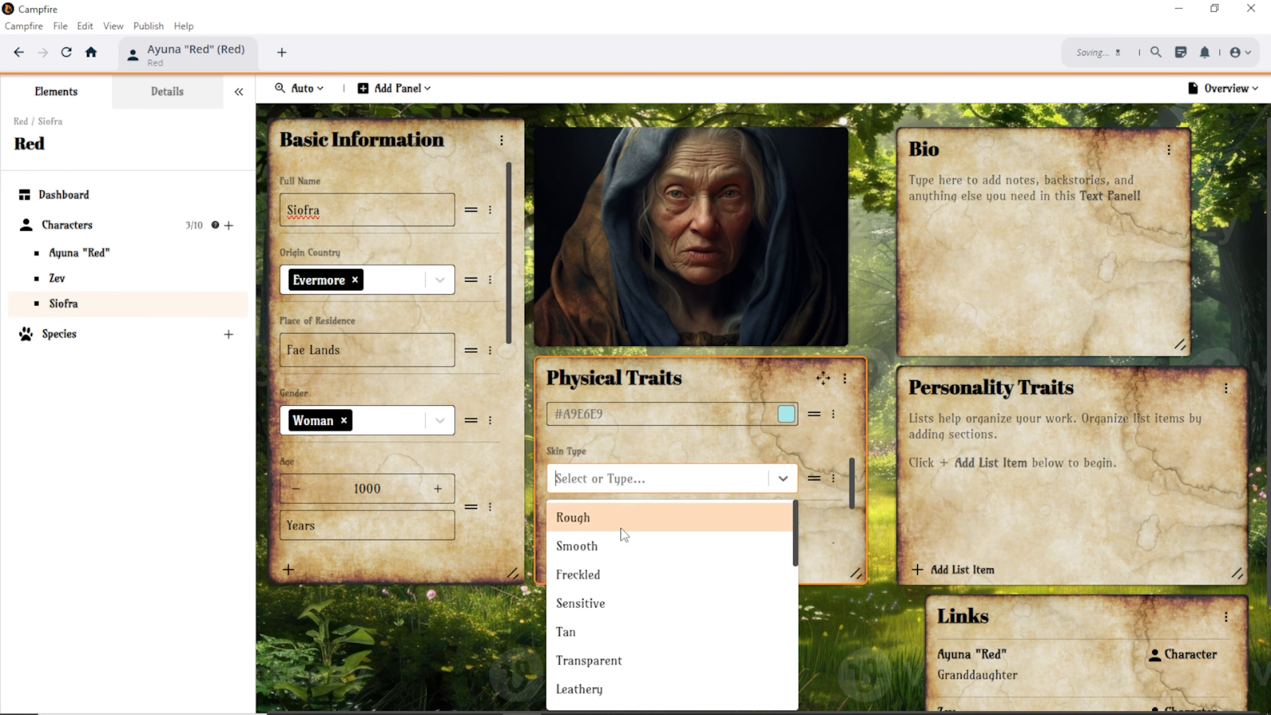
scroll(621, 530, "down", 3)
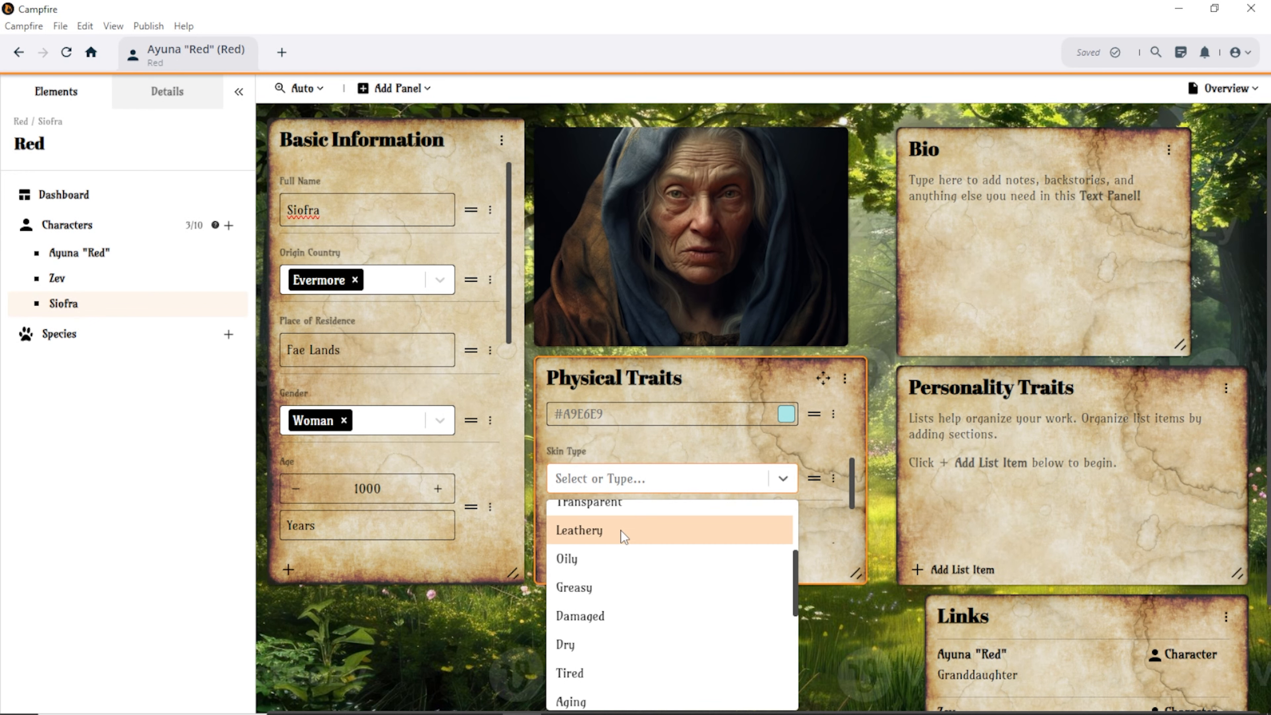
scroll(624, 550, "down", 3)
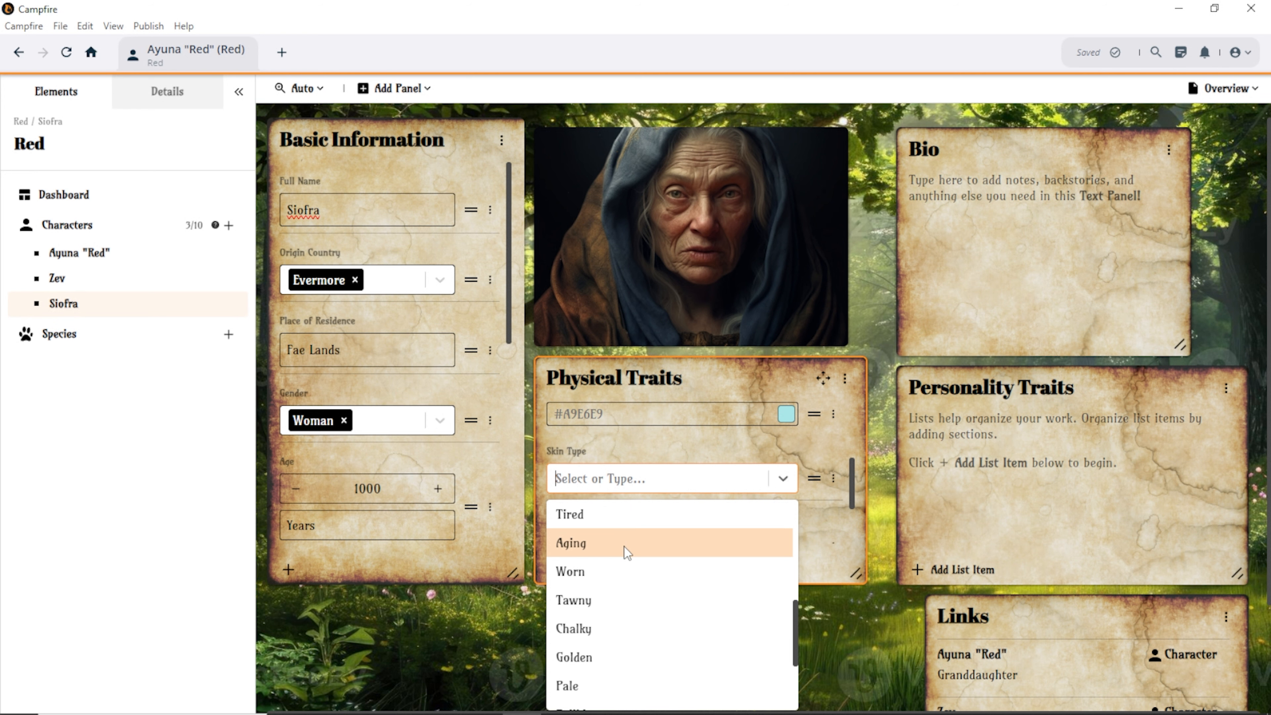
left_click(624, 547)
Set Siofra's Fantastical Conditions in the Physical Traits panel to Blessed.
scroll(641, 516, "down", 2)
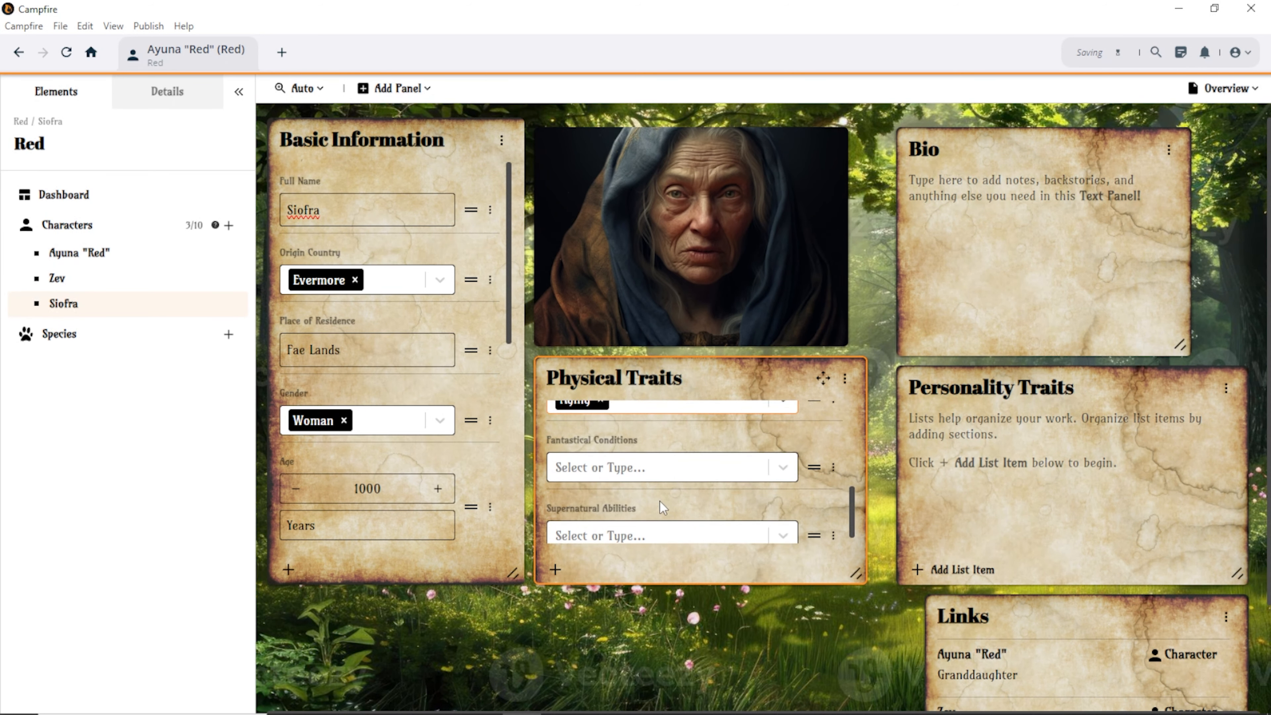
left_click(783, 468)
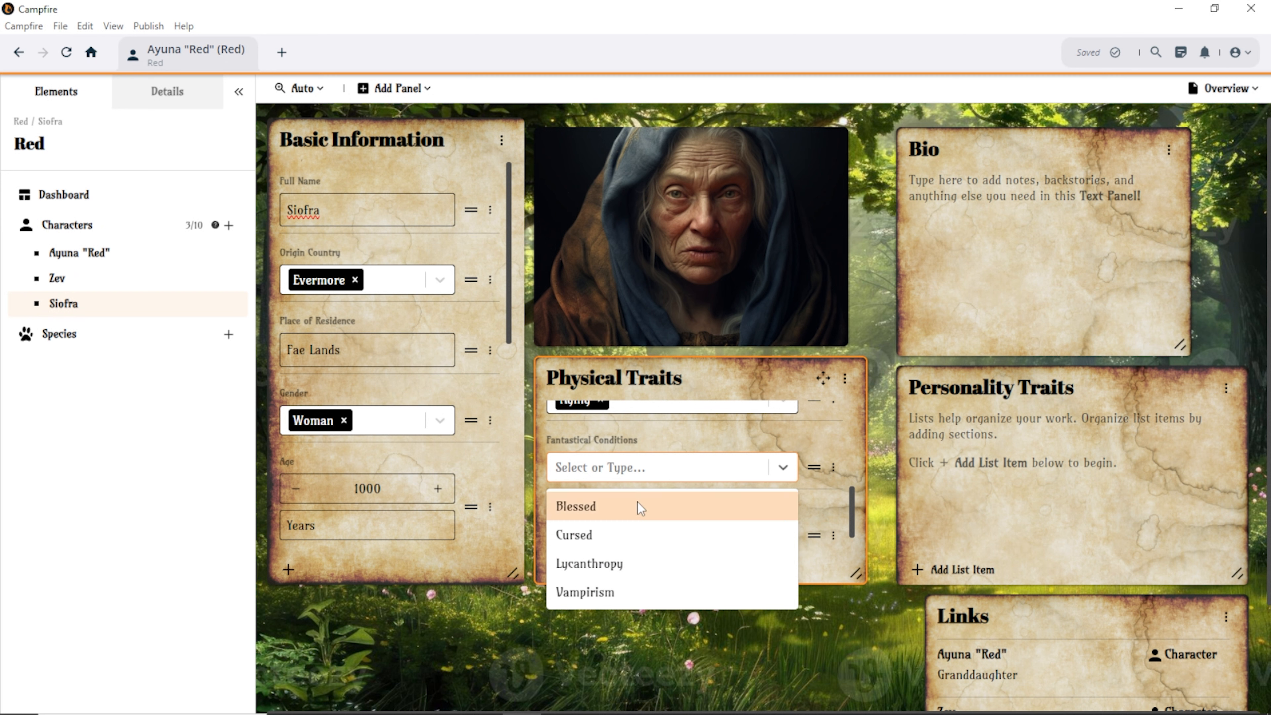
left_click(627, 509)
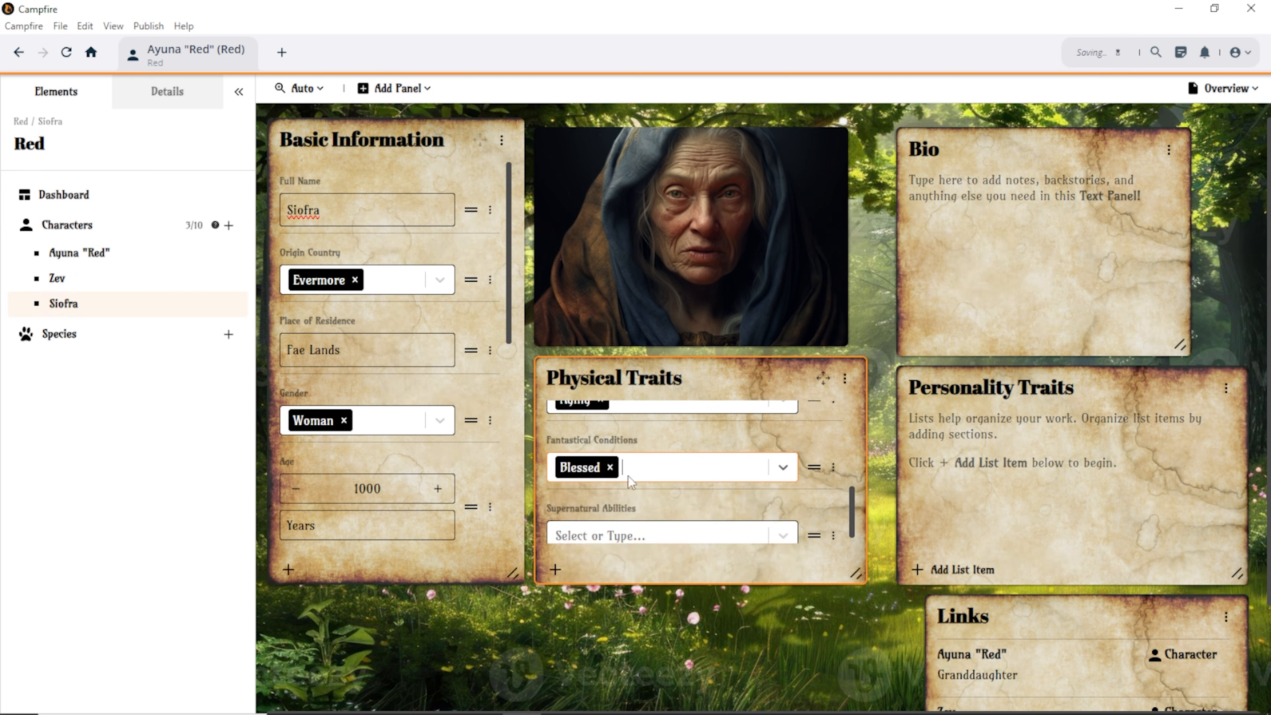
Add Creation from the Divine Powers group to Siofra's Supernatural Abilities.
scroll(664, 476, "down", 1)
left_click(783, 523)
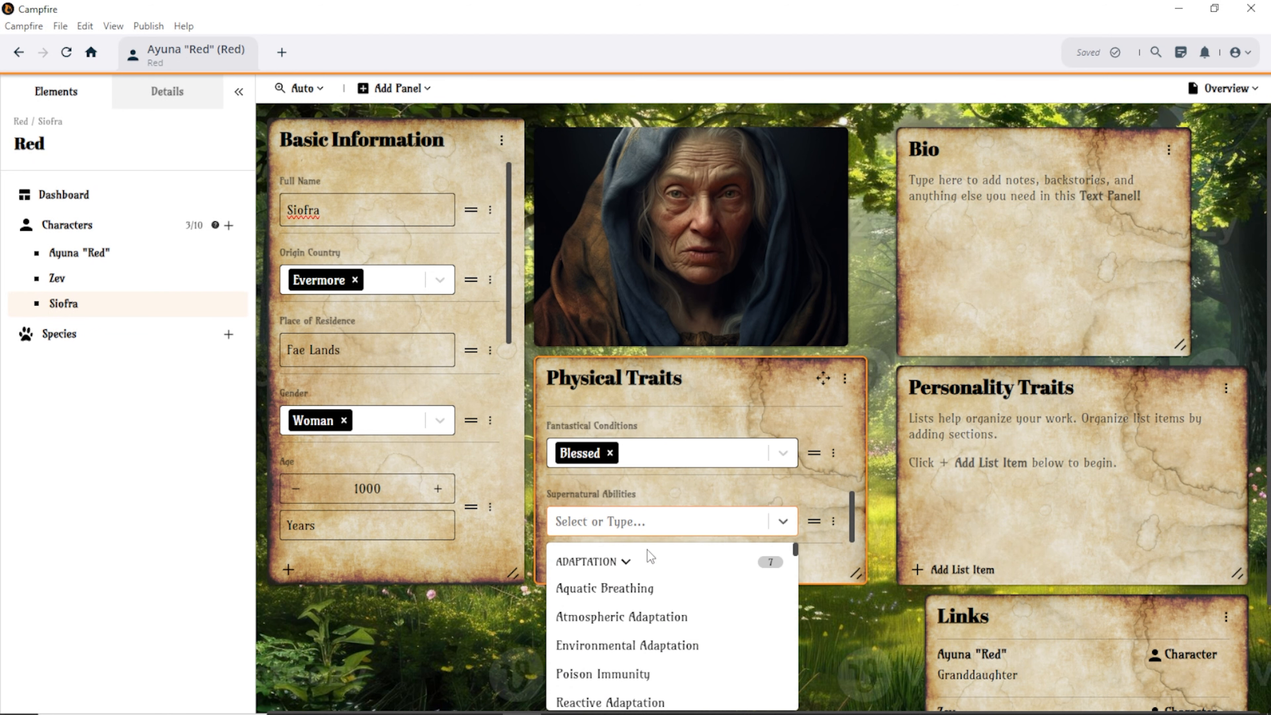
scroll(646, 561, "down", 3)
scroll(646, 561, "down", 5)
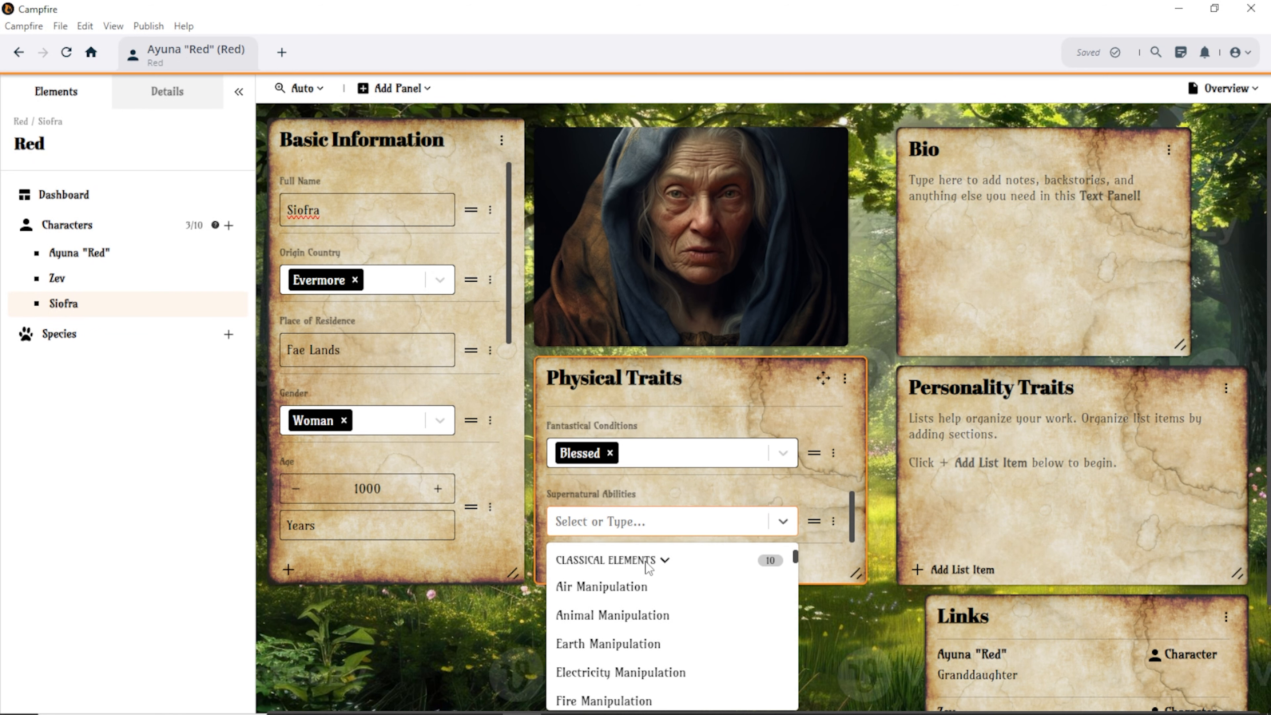
scroll(647, 570, "down", 3)
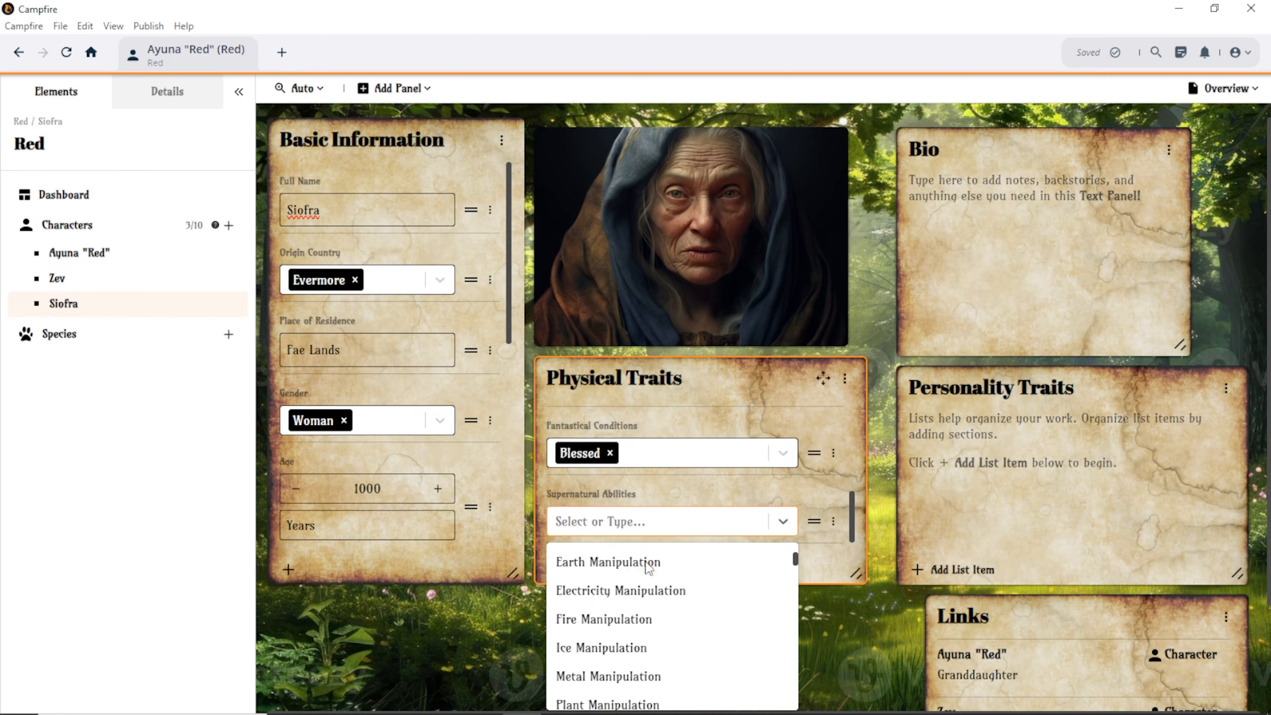
scroll(645, 561, "down", 6)
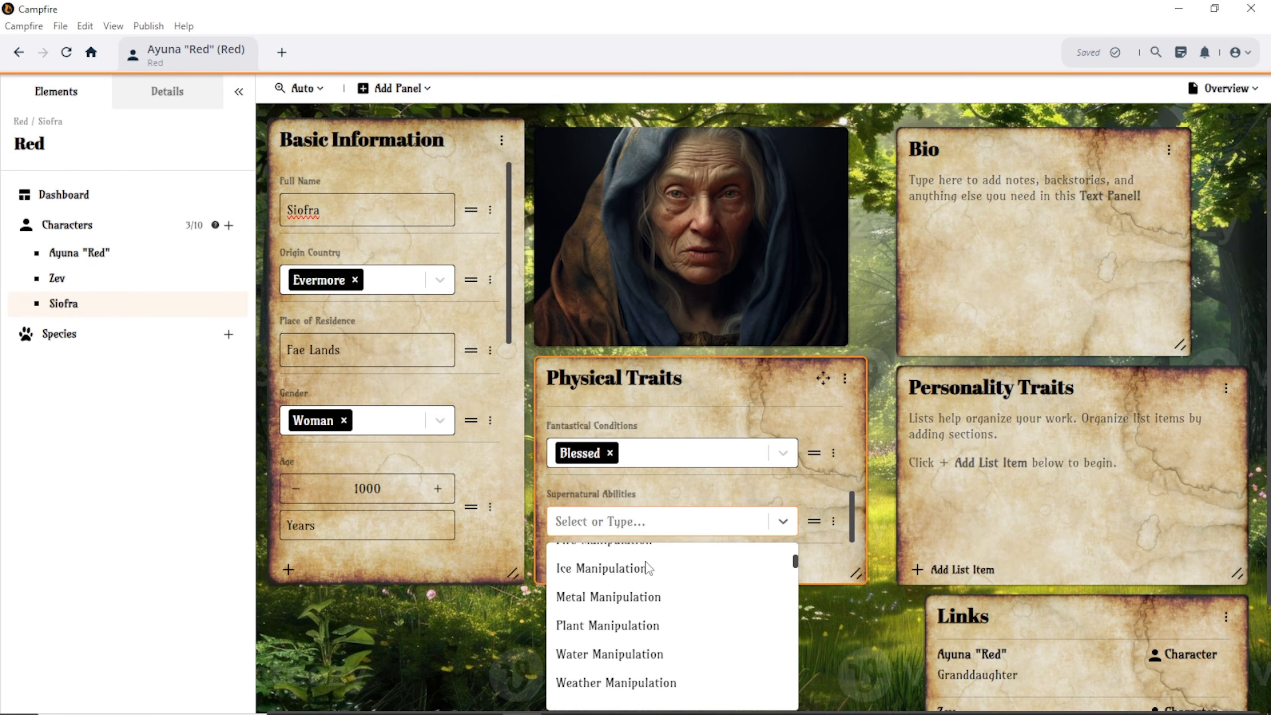
scroll(646, 561, "down", 2)
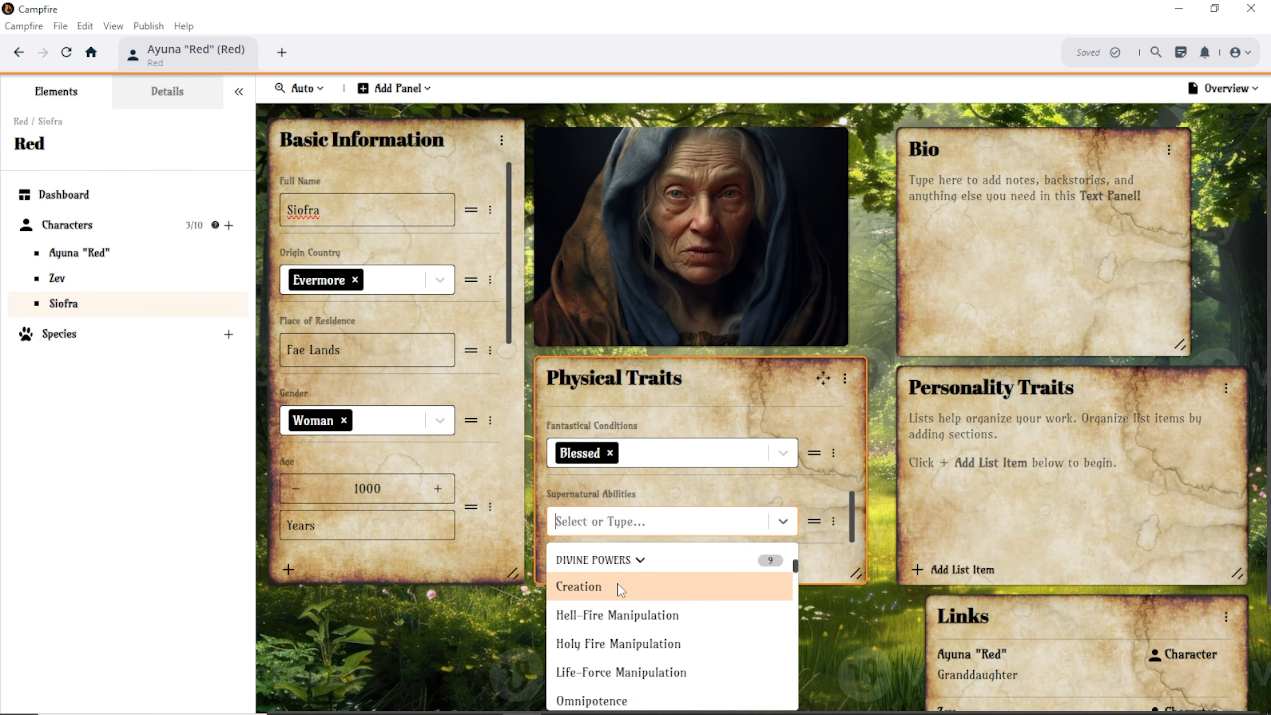
left_click(621, 590)
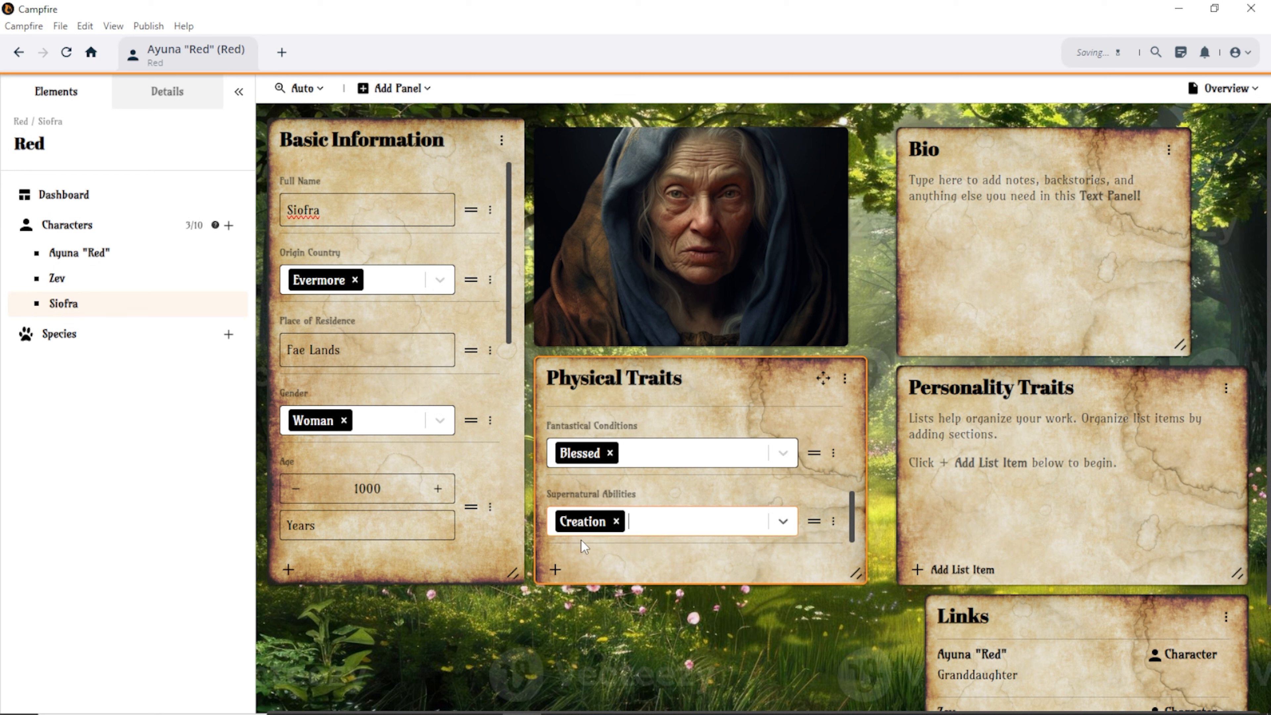
Add Omnipresence as a second entry in Siofra's Supernatural Abilities.
left_click(783, 521)
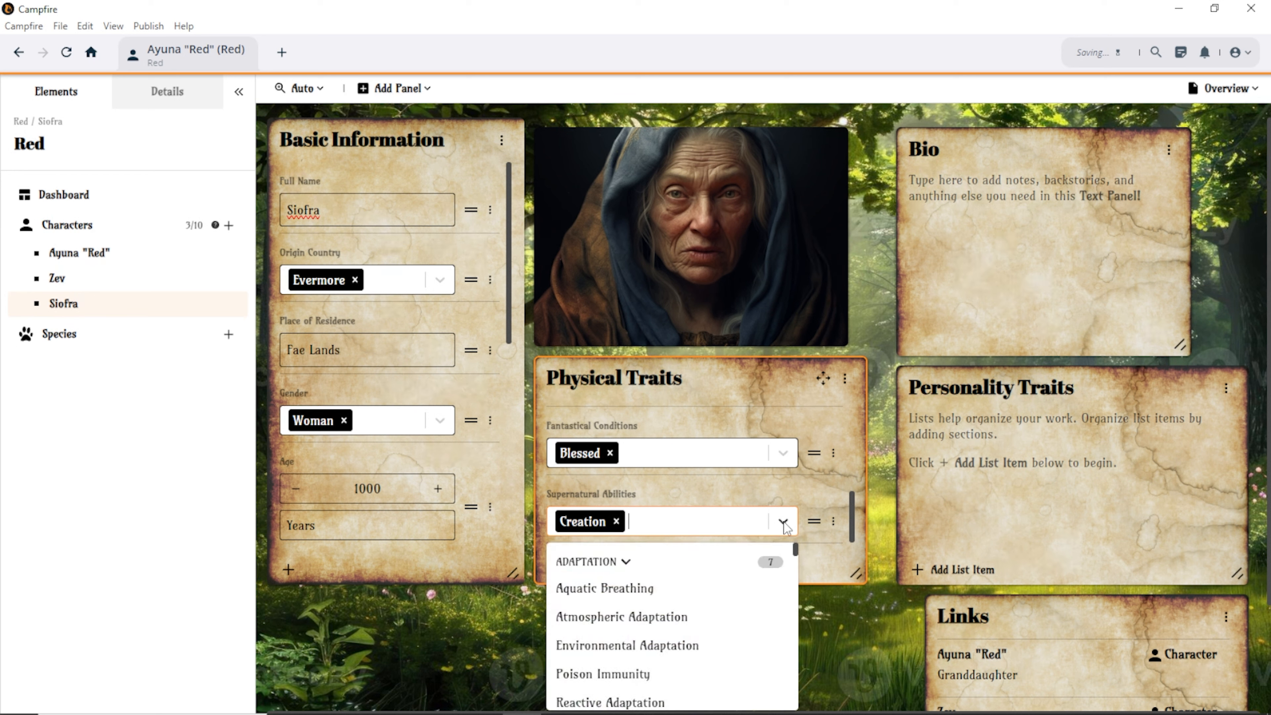
scroll(655, 590, "down", 3)
scroll(656, 590, "down", 6)
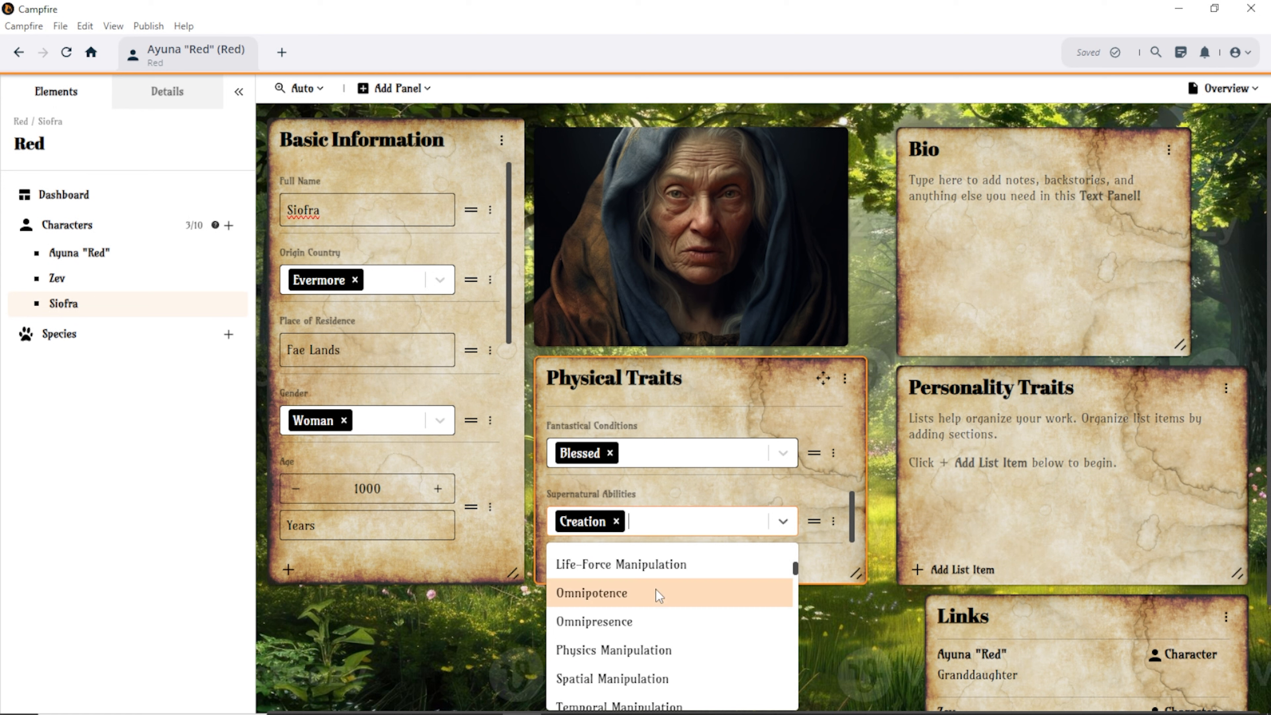
scroll(655, 589, "down", 2)
scroll(656, 589, "up", 2)
left_click(632, 622)
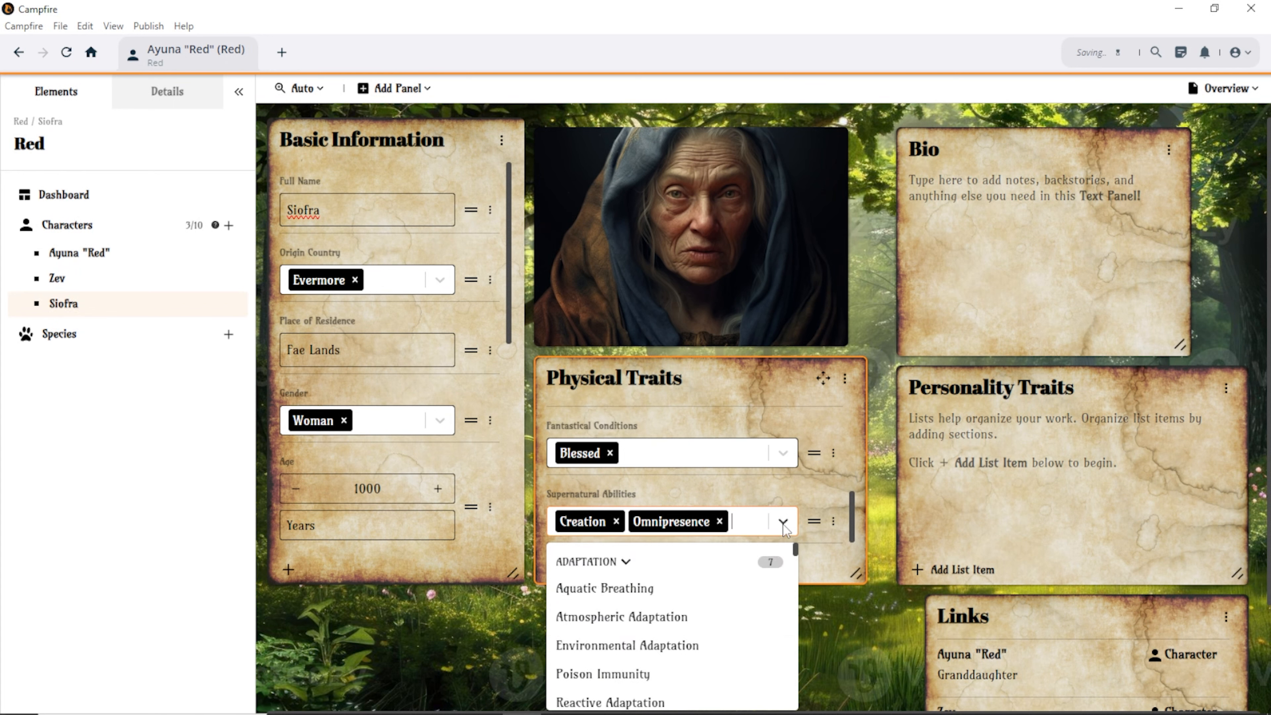
Add Healing from the General Physics/Reality Manipulation group as a third entry in Siofra's Supernatural Abilities.
scroll(676, 627, "down", 3)
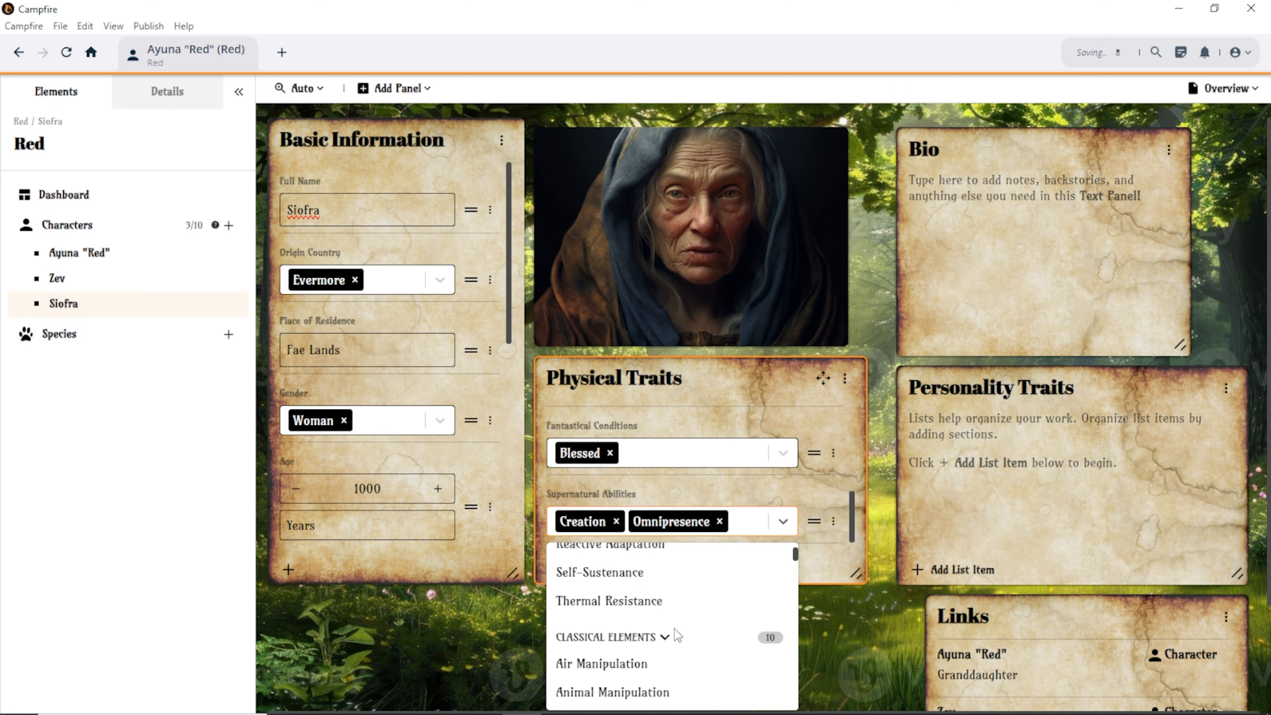
scroll(674, 627, "down", 10)
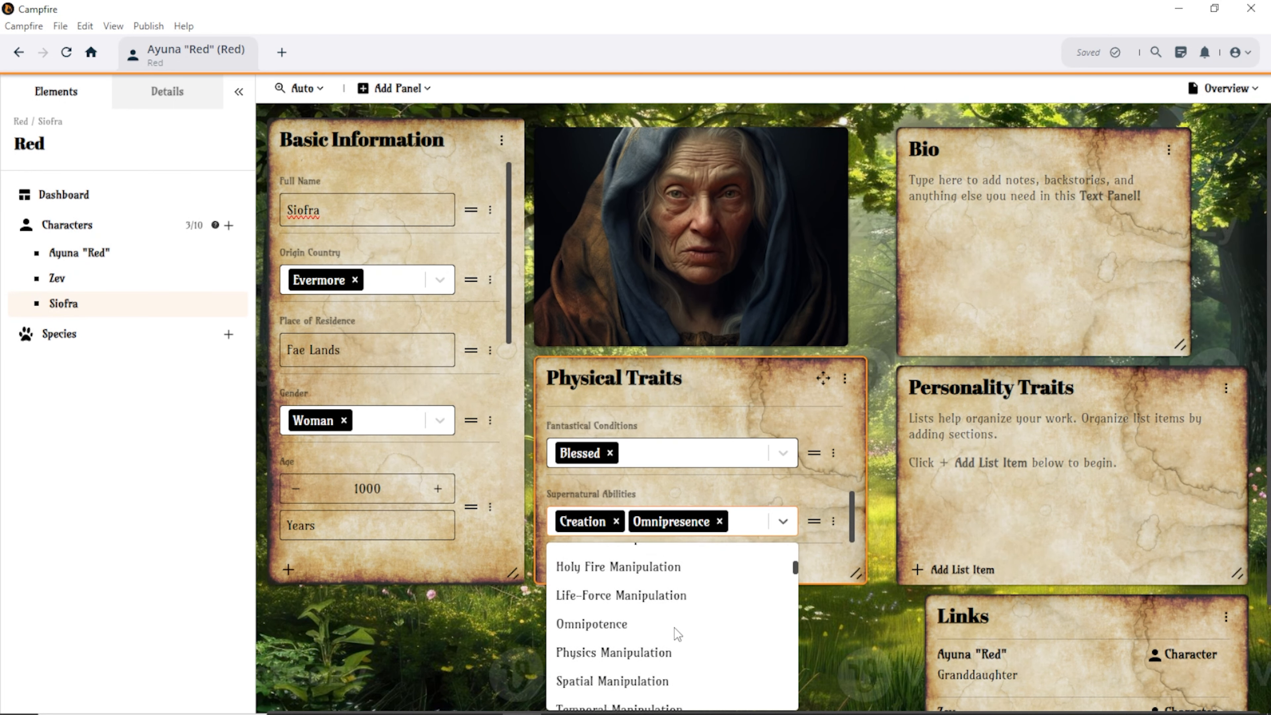
scroll(675, 627, "down", 6)
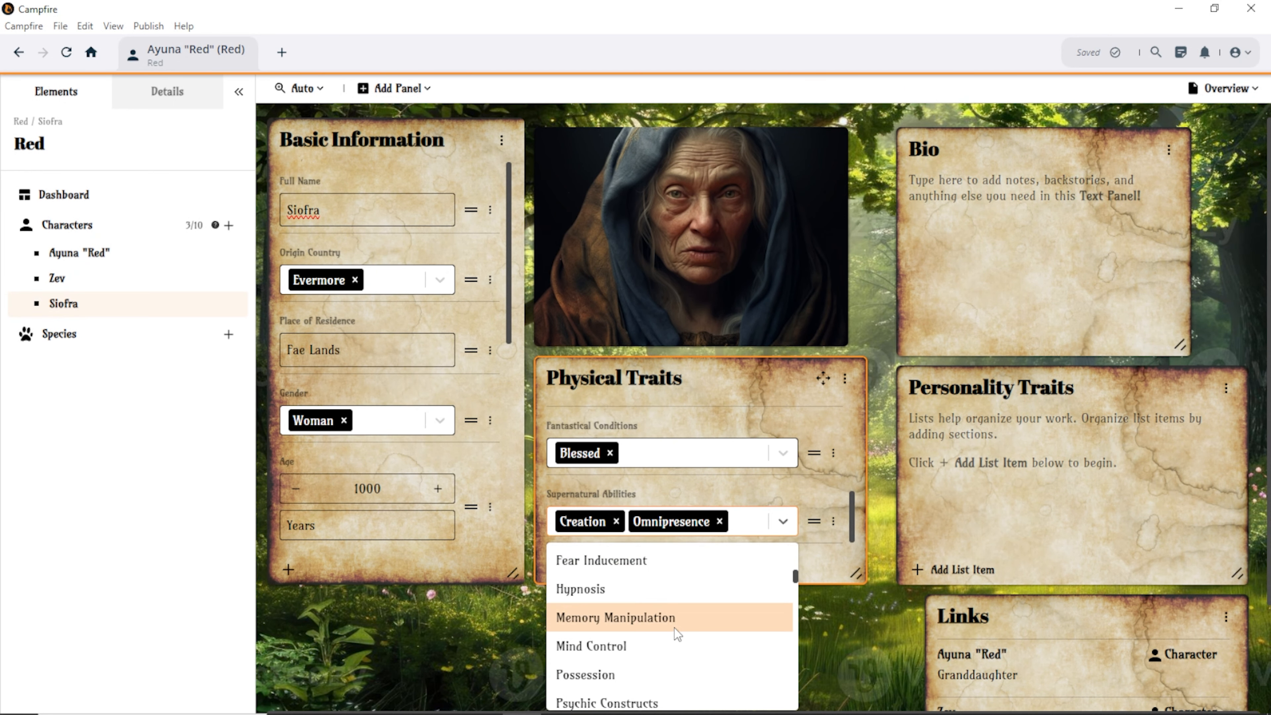
scroll(677, 633, "down", 8)
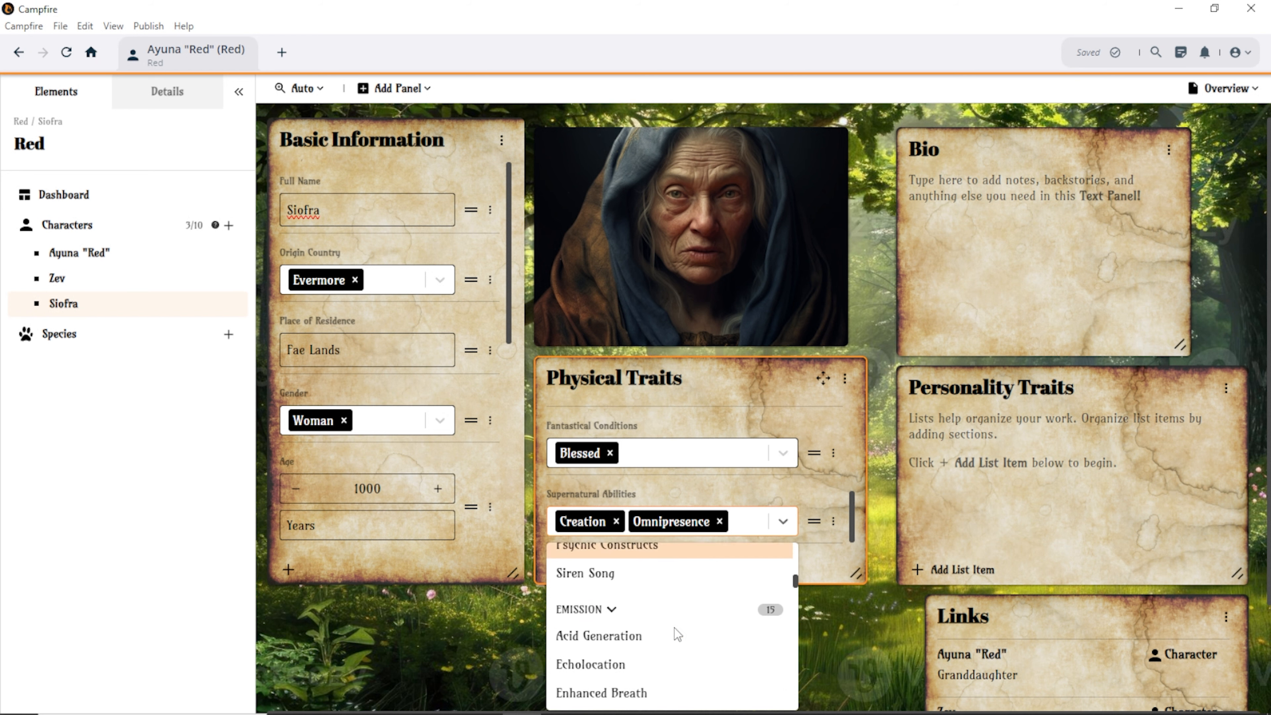
scroll(676, 632, "down", 8)
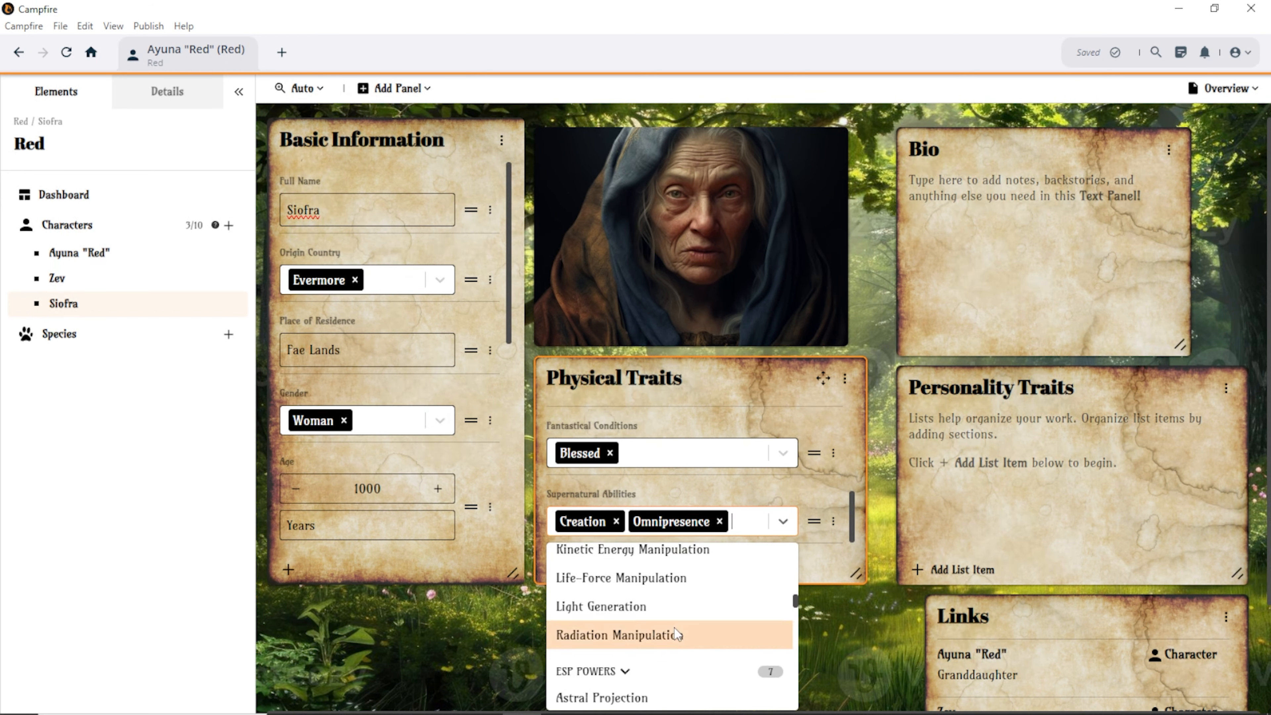
scroll(676, 633, "down", 2)
scroll(677, 633, "down", 2)
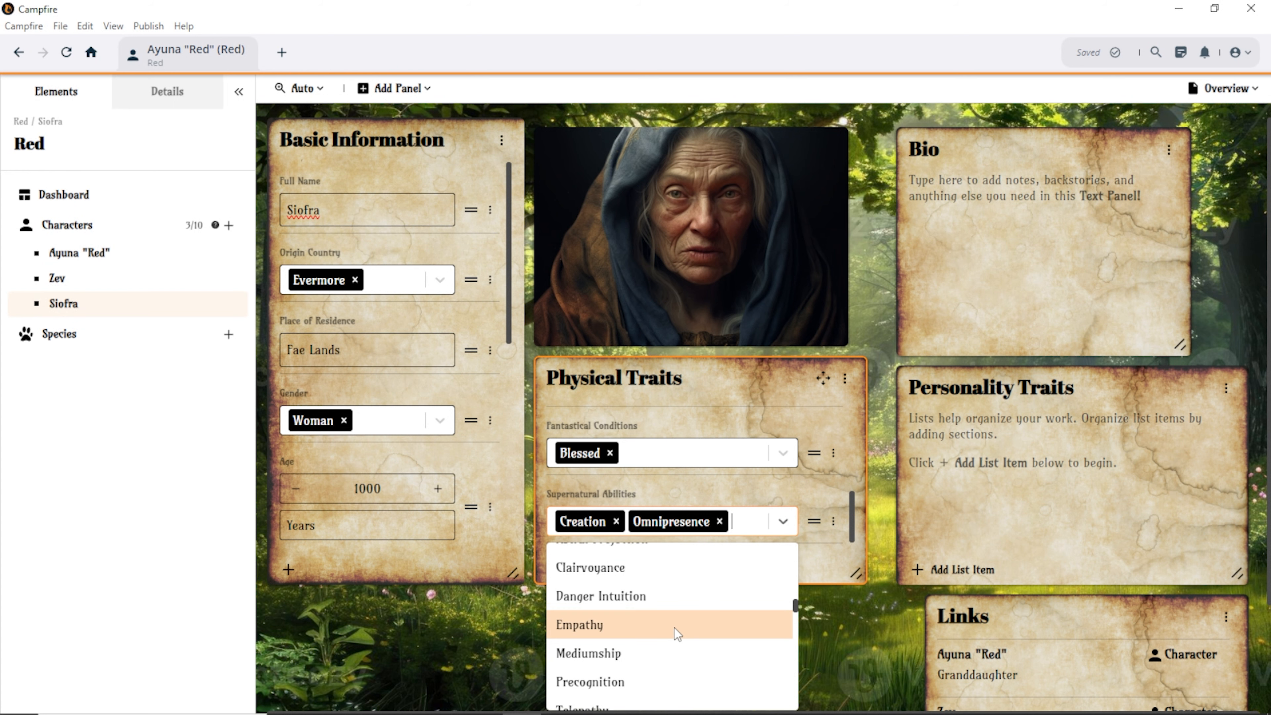
scroll(677, 633, "down", 2)
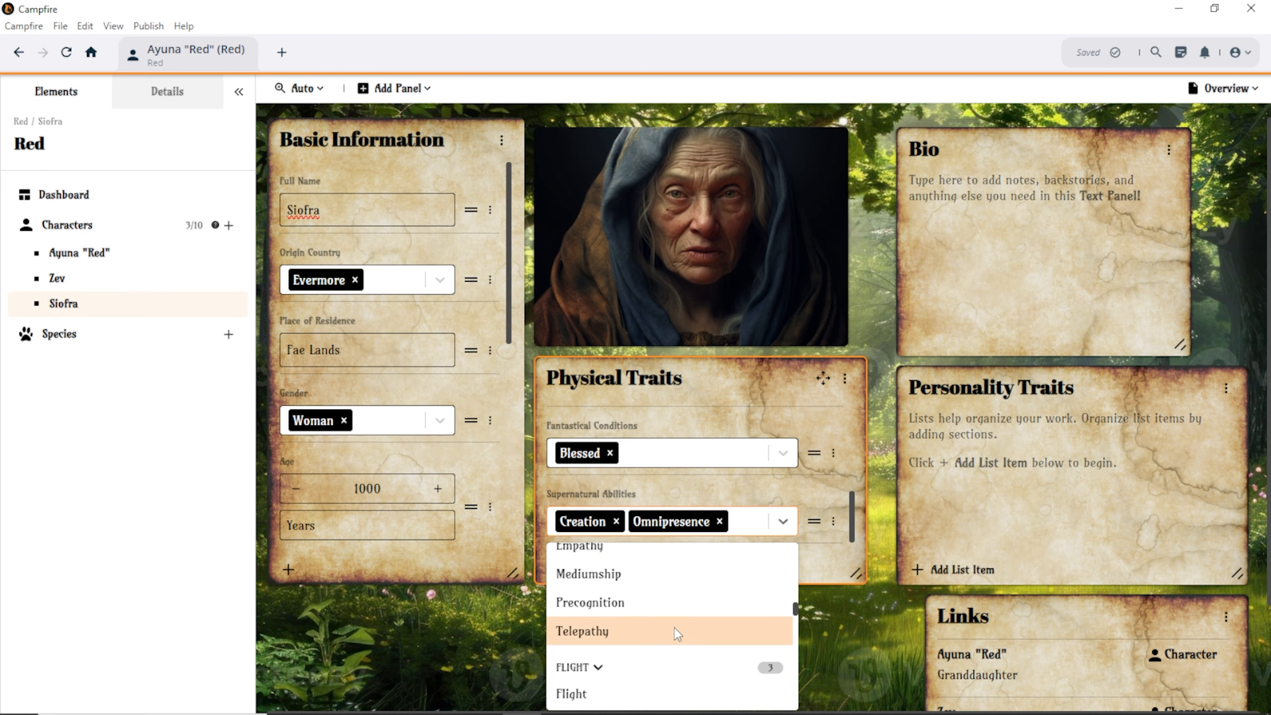
scroll(676, 633, "down", 3)
scroll(677, 634, "down", 2)
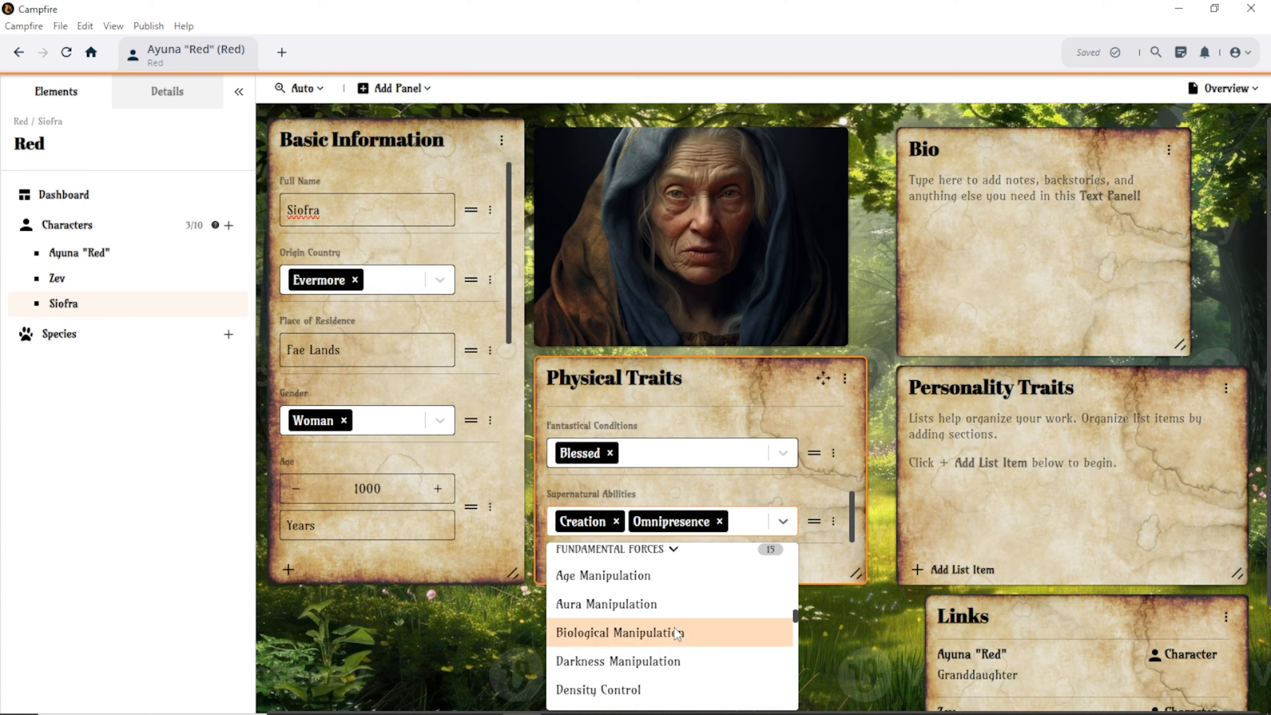
scroll(677, 634, "down", 1)
scroll(675, 631, "down", 4)
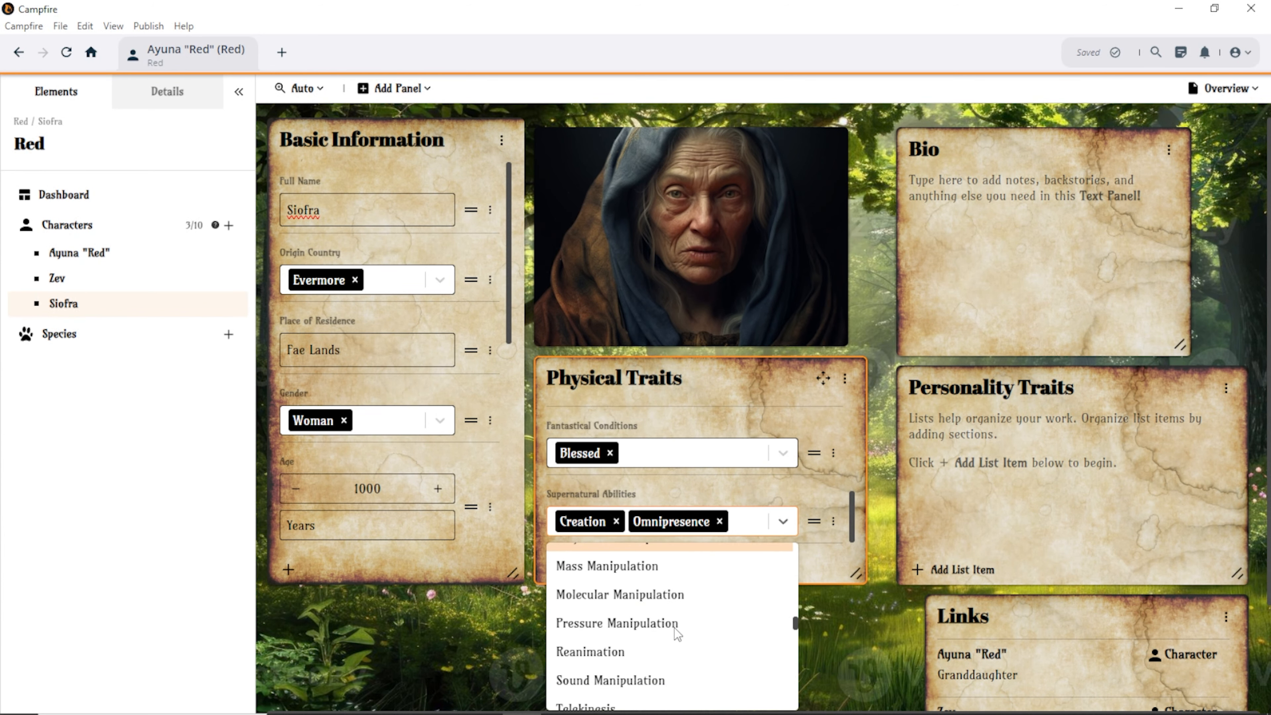
scroll(674, 627, "down", 1)
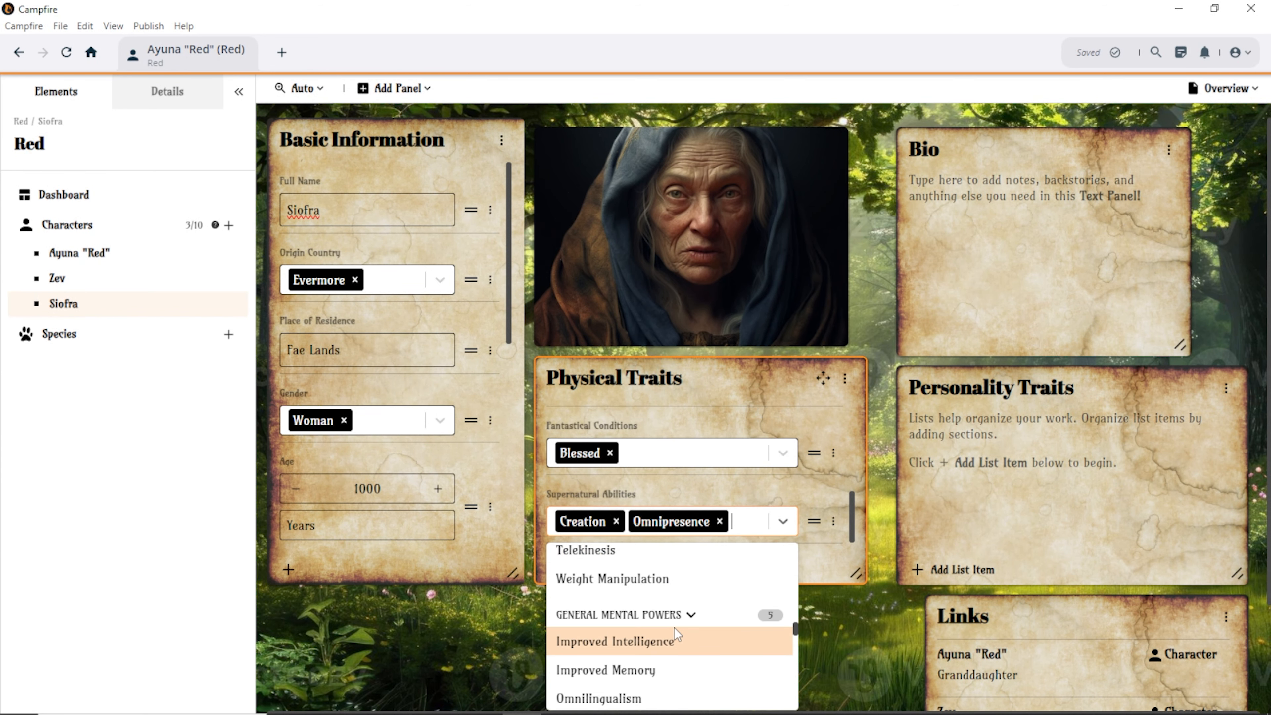
scroll(674, 627, "down", 1)
scroll(675, 627, "down", 3)
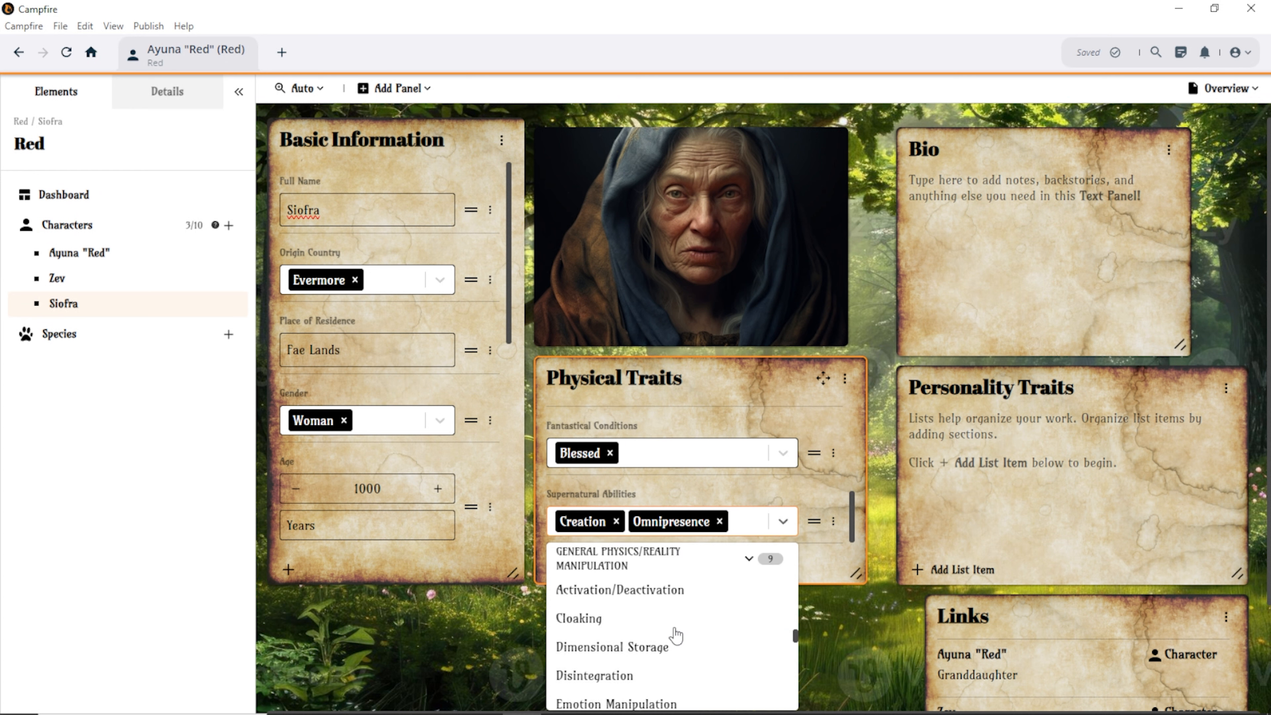
scroll(674, 628, "down", 2)
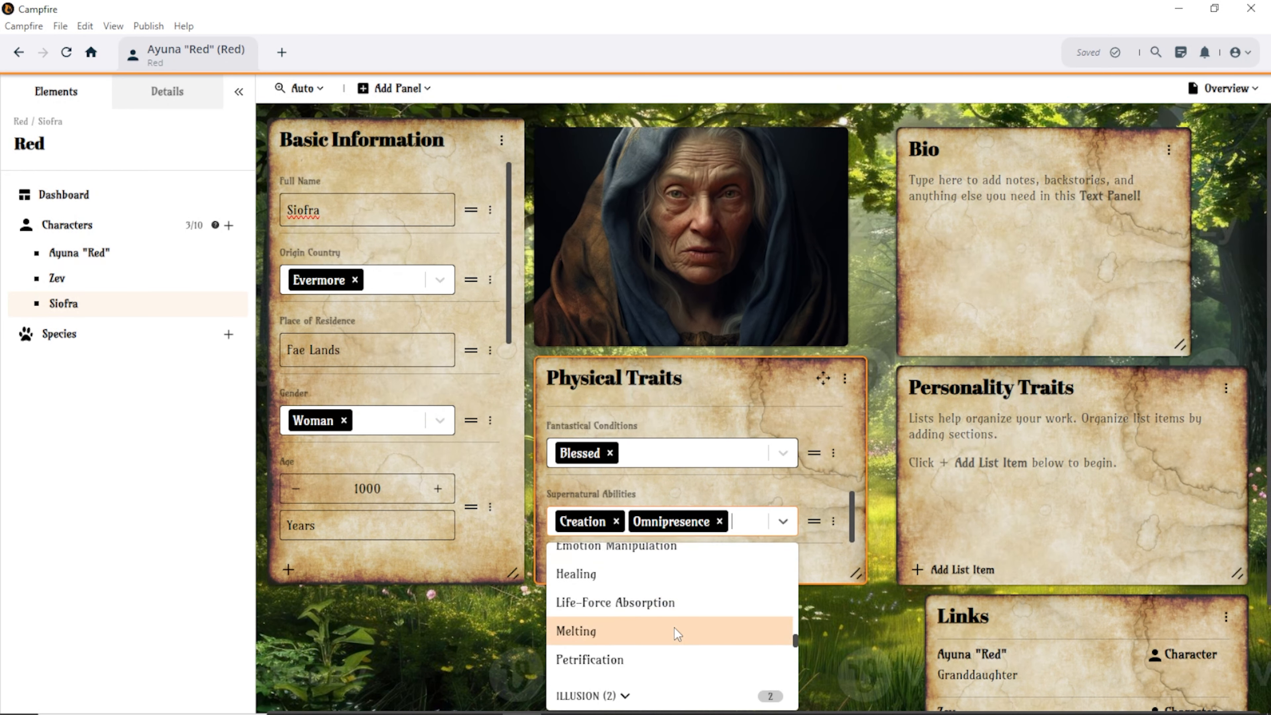
left_click(651, 584)
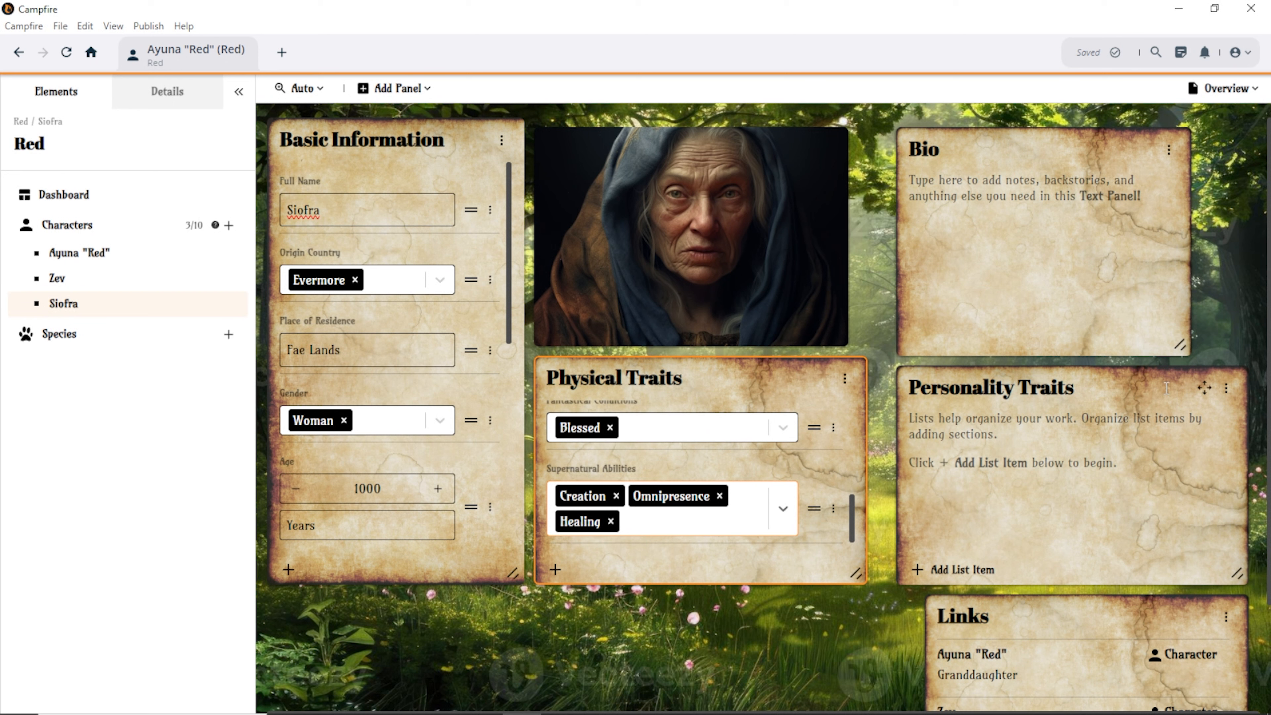
Widen the Bio panel to nearly the width of the Personality Traits panel.
left_click_drag(1182, 346, 1229, 345)
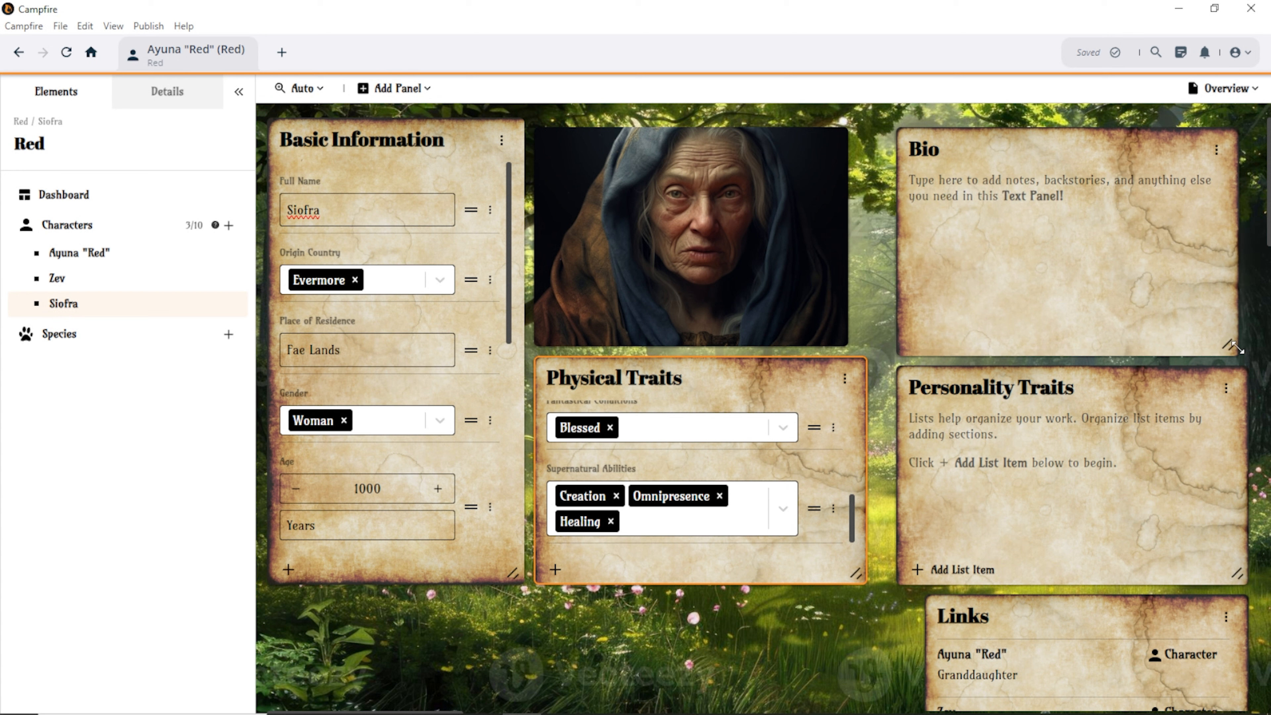
Add a list item named "Problem / Flaw" to Siofra's Personality Traits panel.
left_click(918, 568)
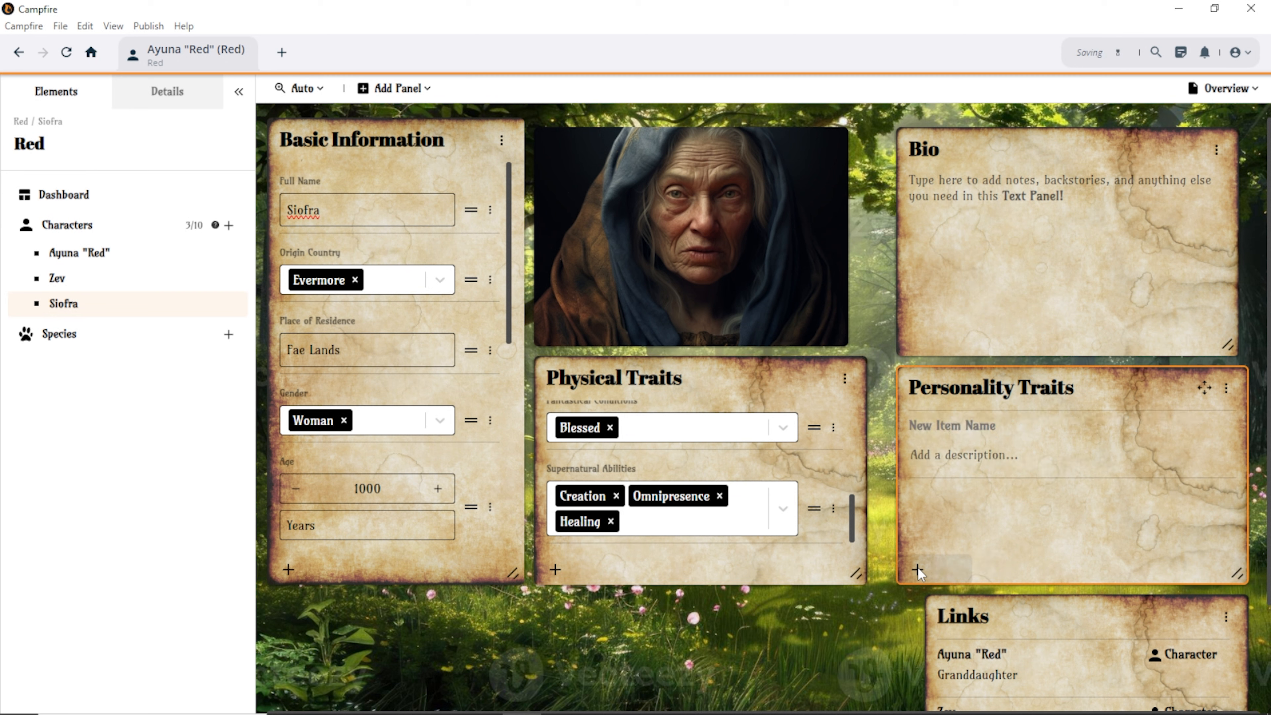
left_click(939, 432)
type("Problem /")
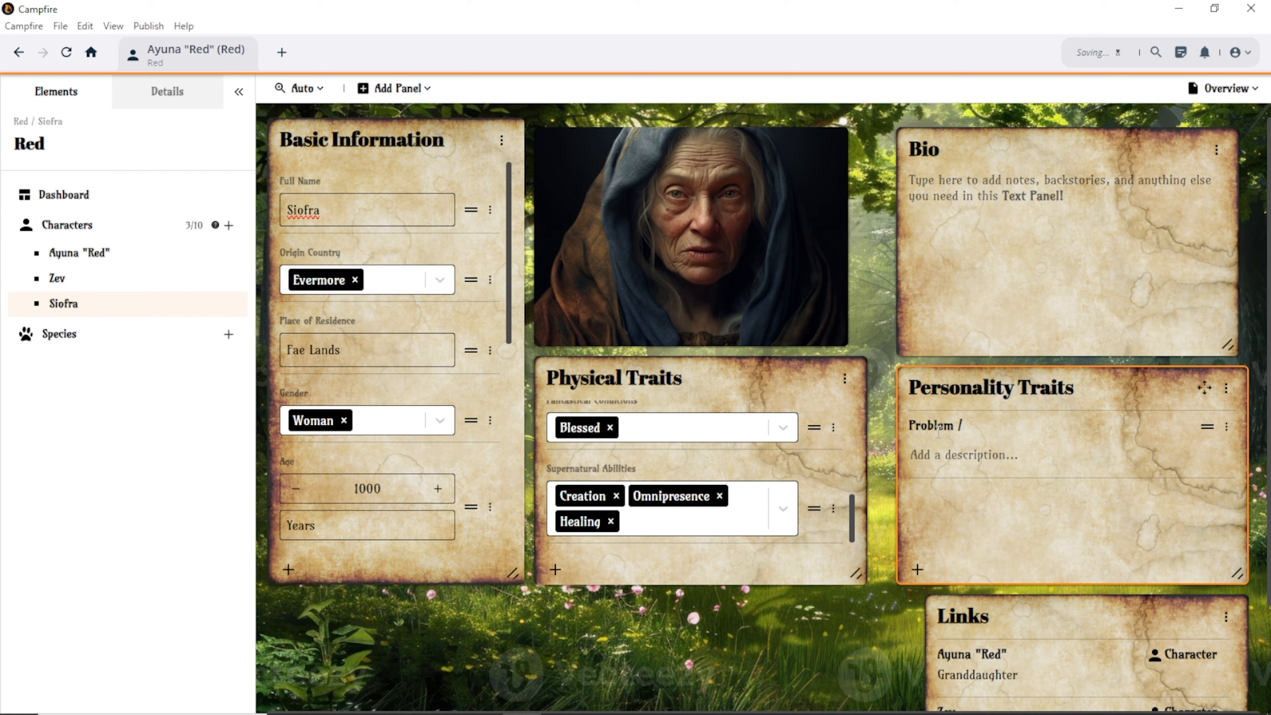
type(" Flaw")
Add a second Personality Traits item named "Want / Goal".
left_click(919, 570)
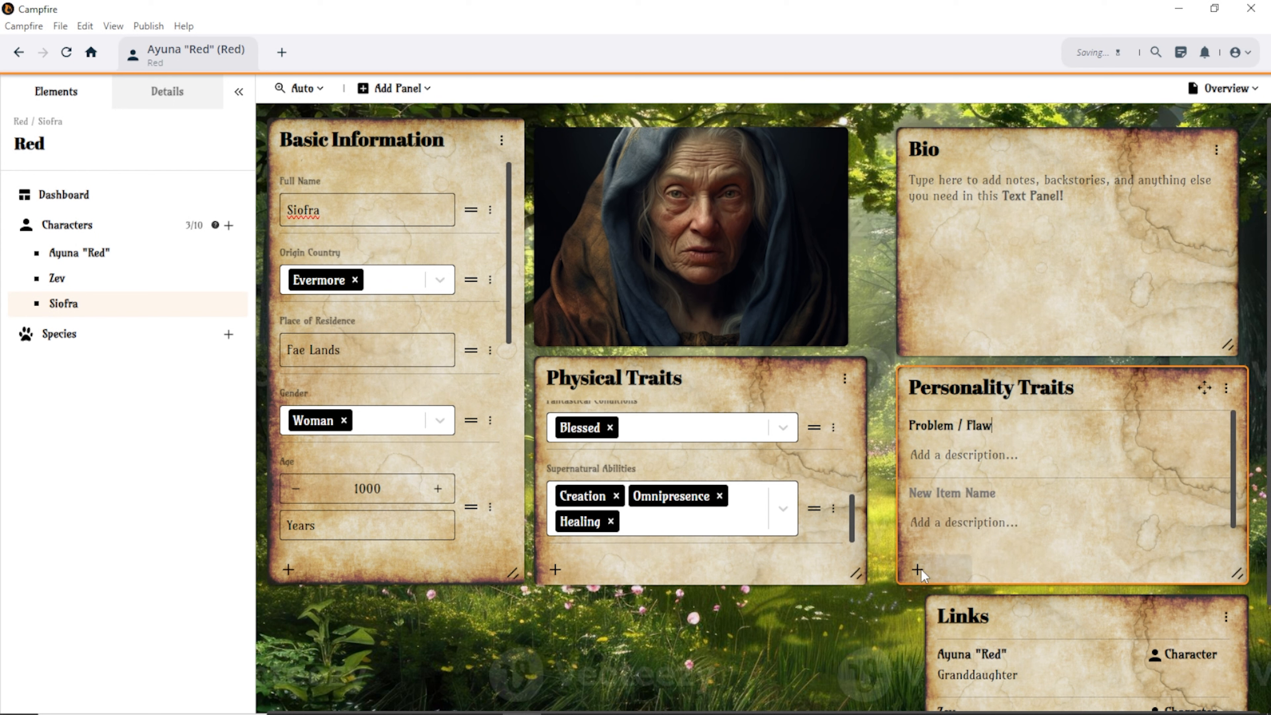
left_click(926, 495)
type("Want / Goal")
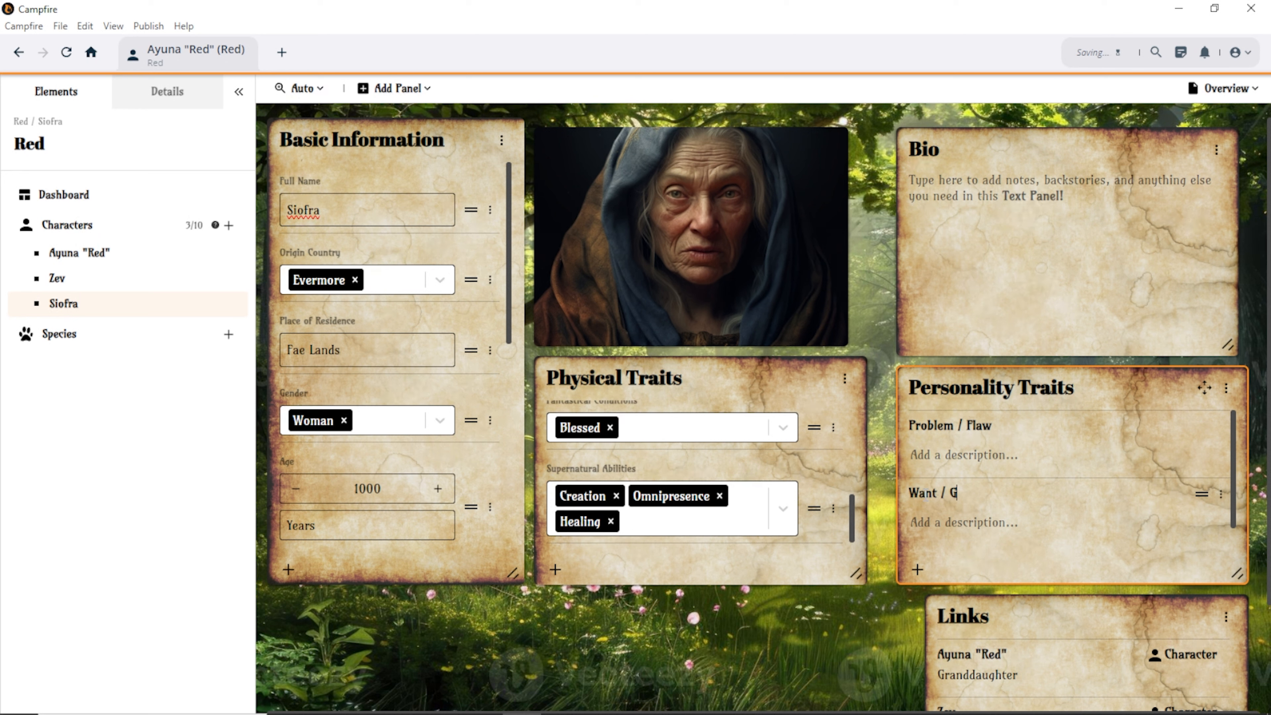
Add a third Personality Traits item named "Need / Life Lesson".
left_click(918, 569)
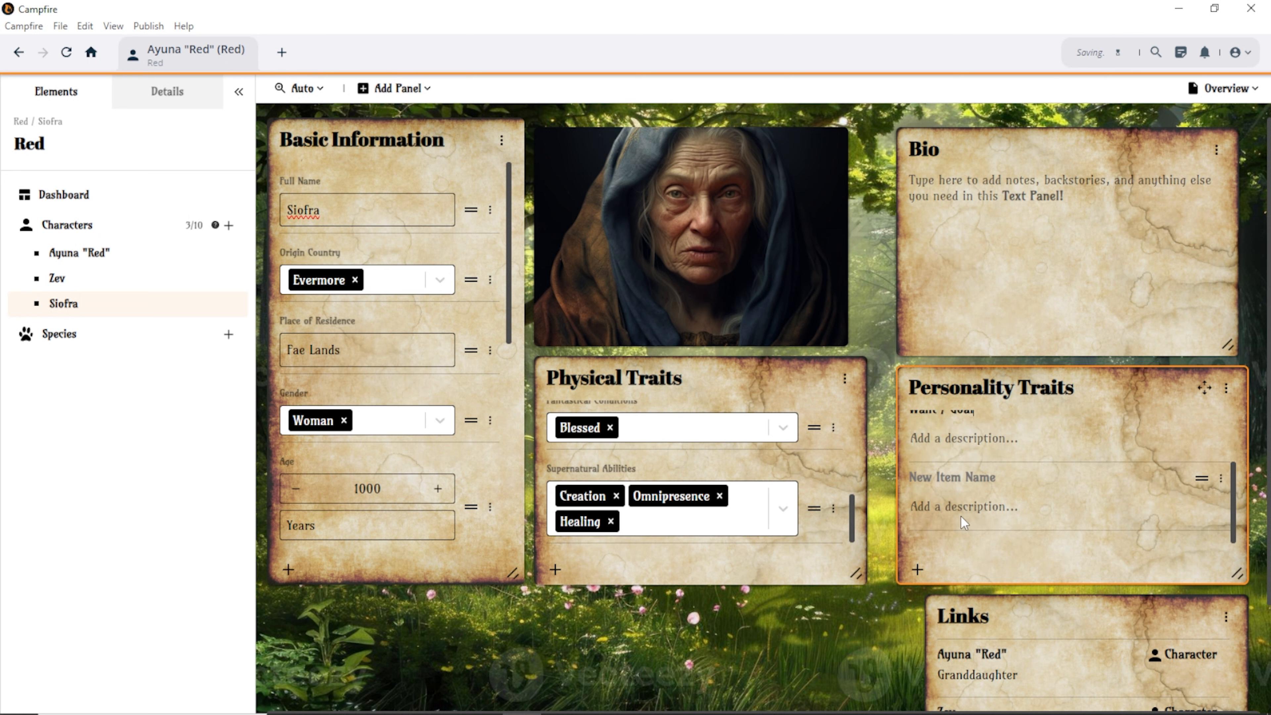
left_click(952, 477)
type("Need / Life Lesson")
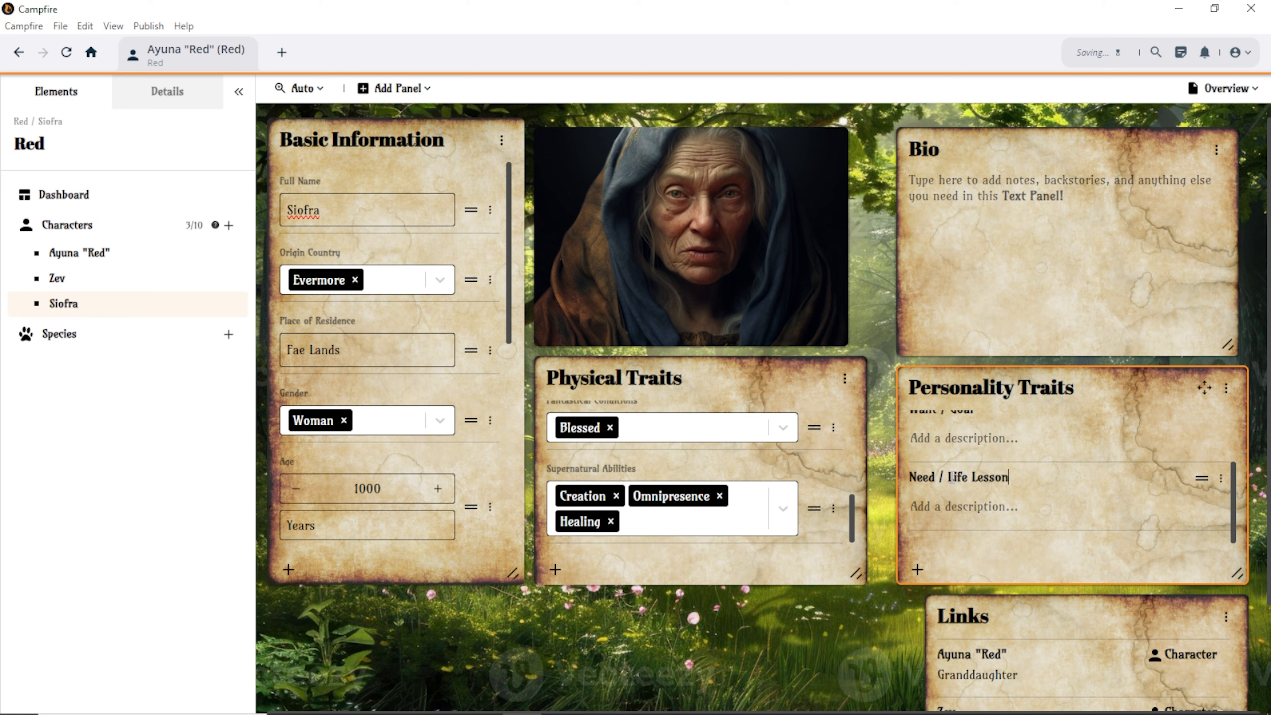
Describe the Want / Goal item as "Wants peace for her people against the Werewolves.".
scroll(1014, 476, "up", 2)
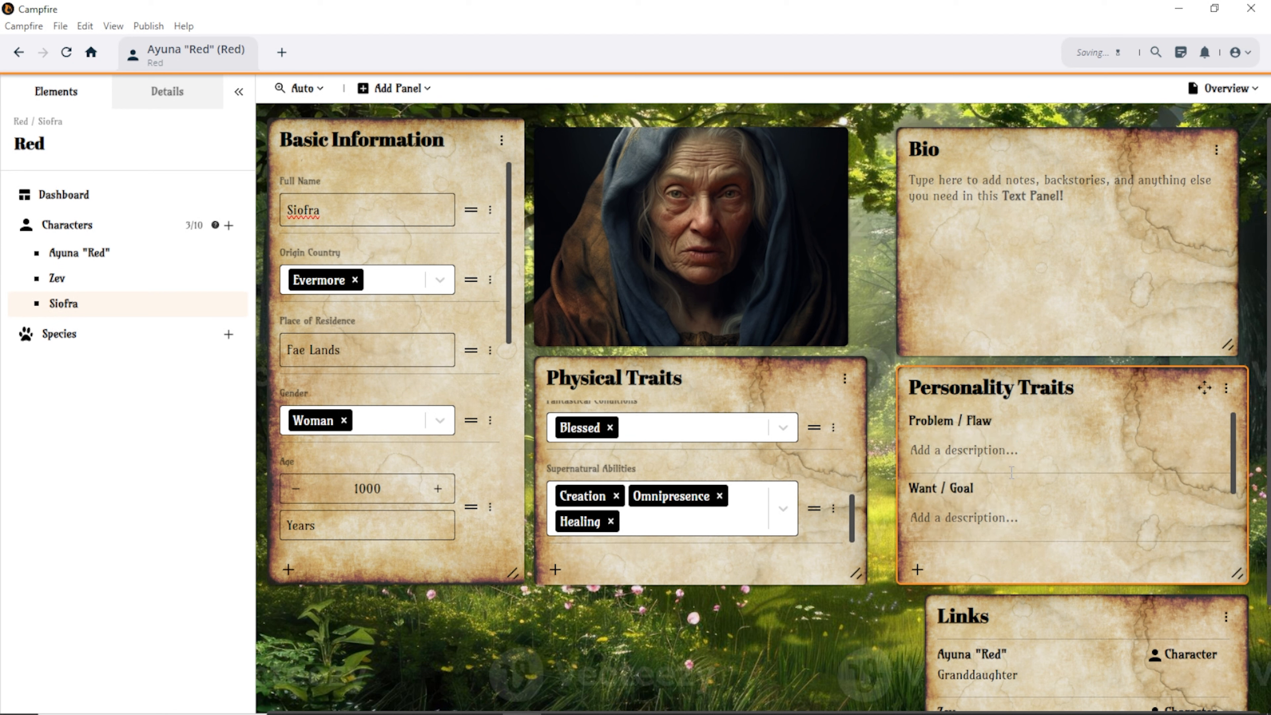
scroll(994, 462, "down", 2)
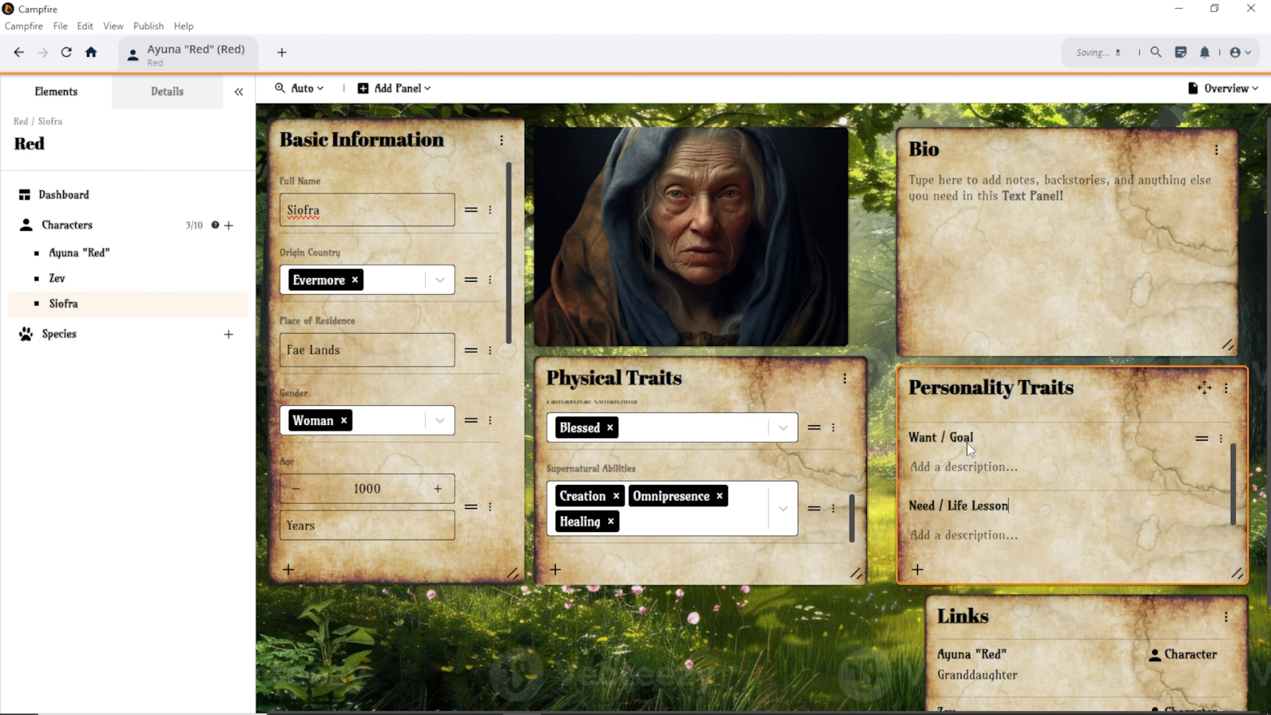
scroll(971, 441, "up", 2)
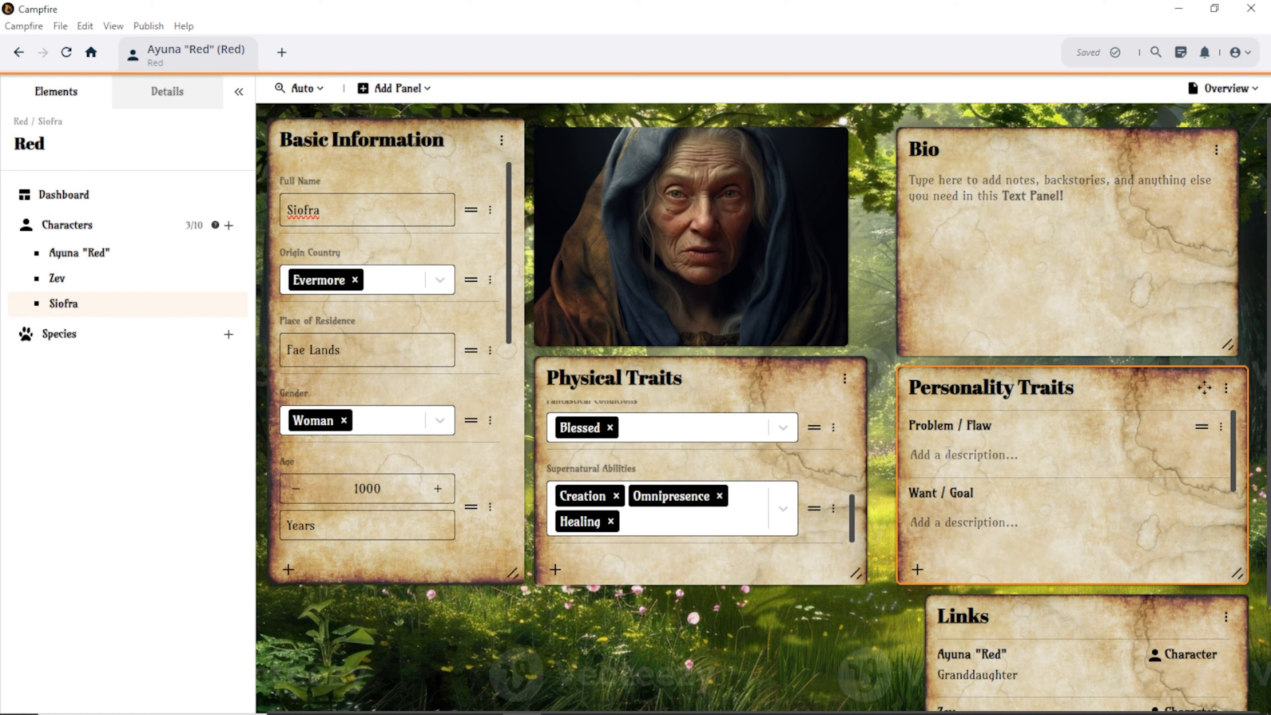
scroll(949, 451, "down", 2)
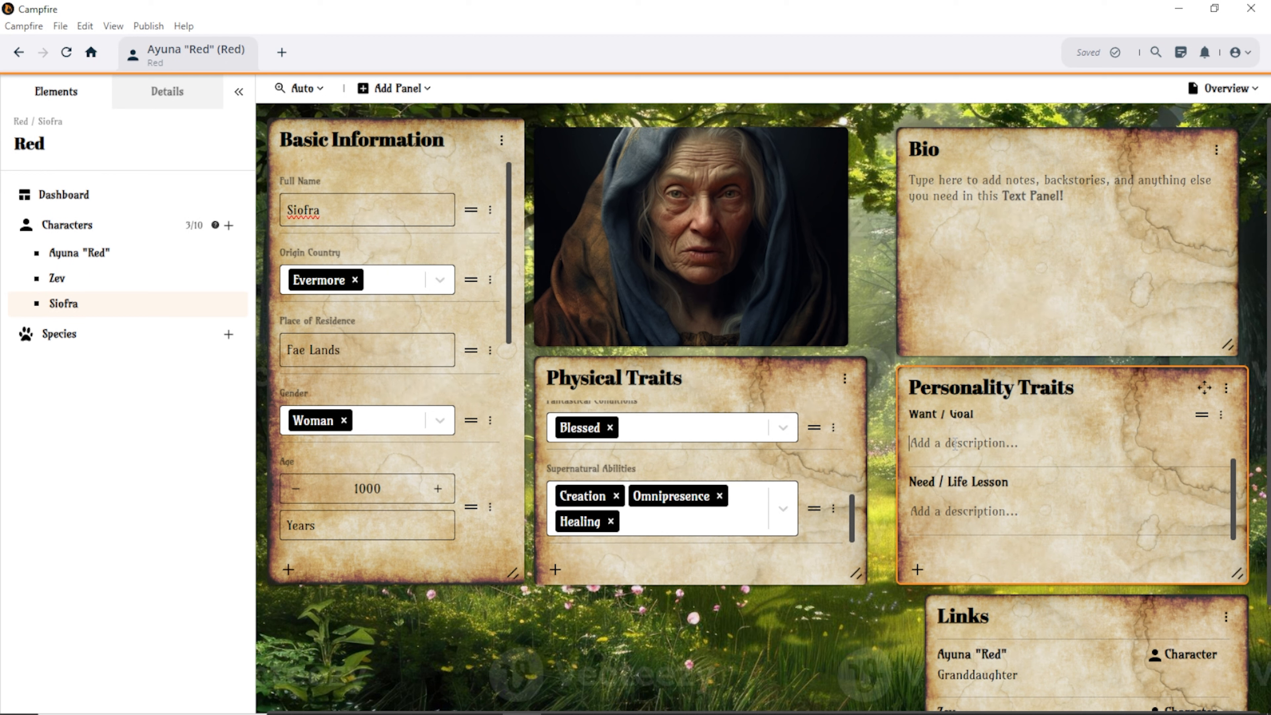
left_click(955, 444)
type("Wants ")
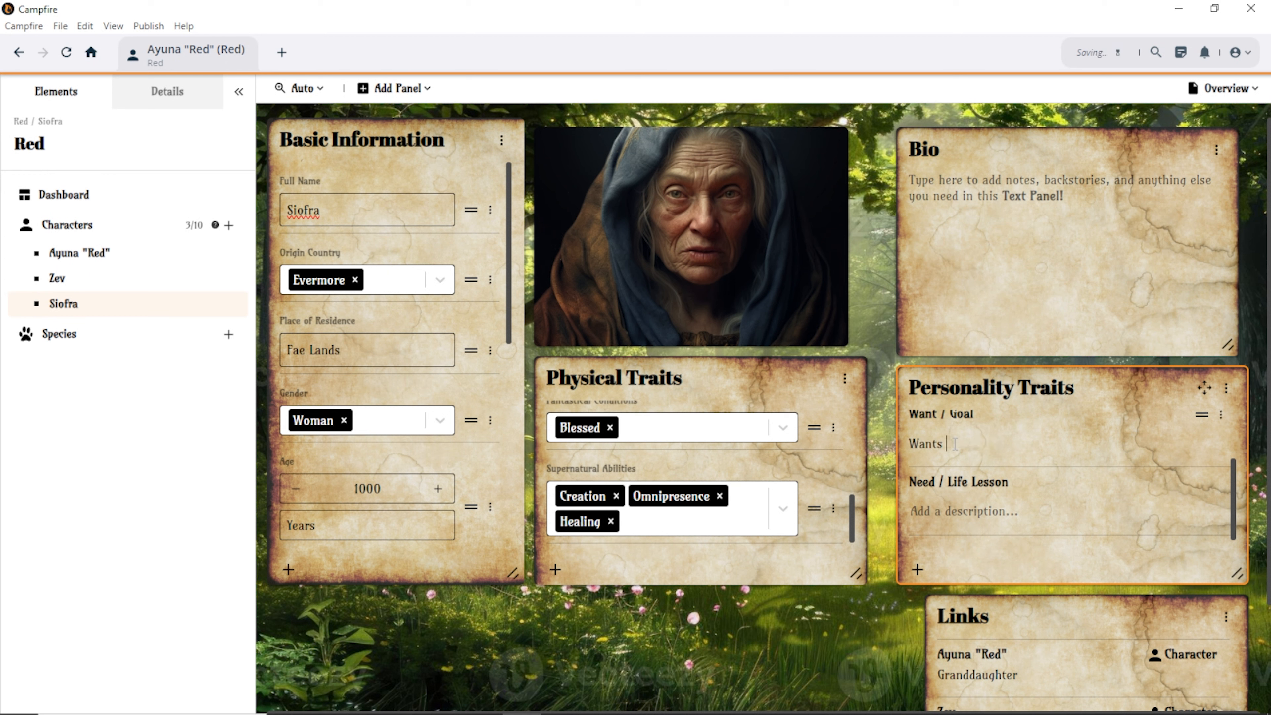
type("peace for her people against")
type("the")
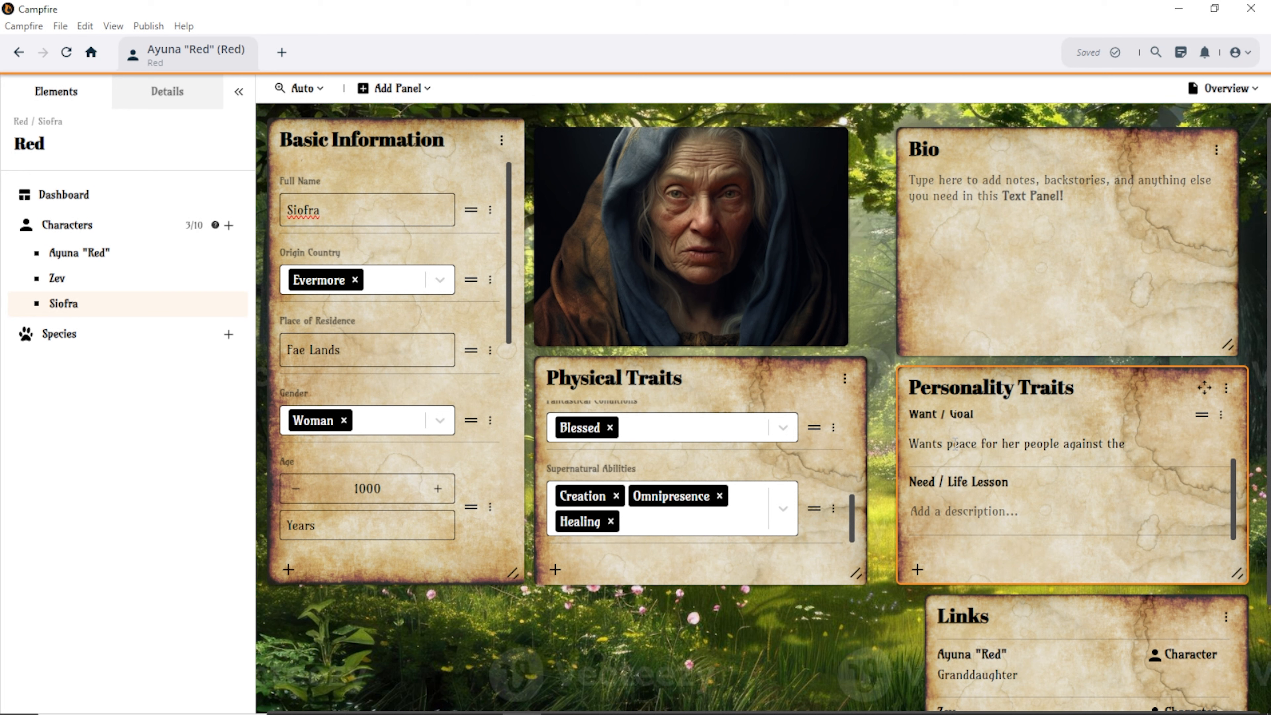
type("Werewolves.")
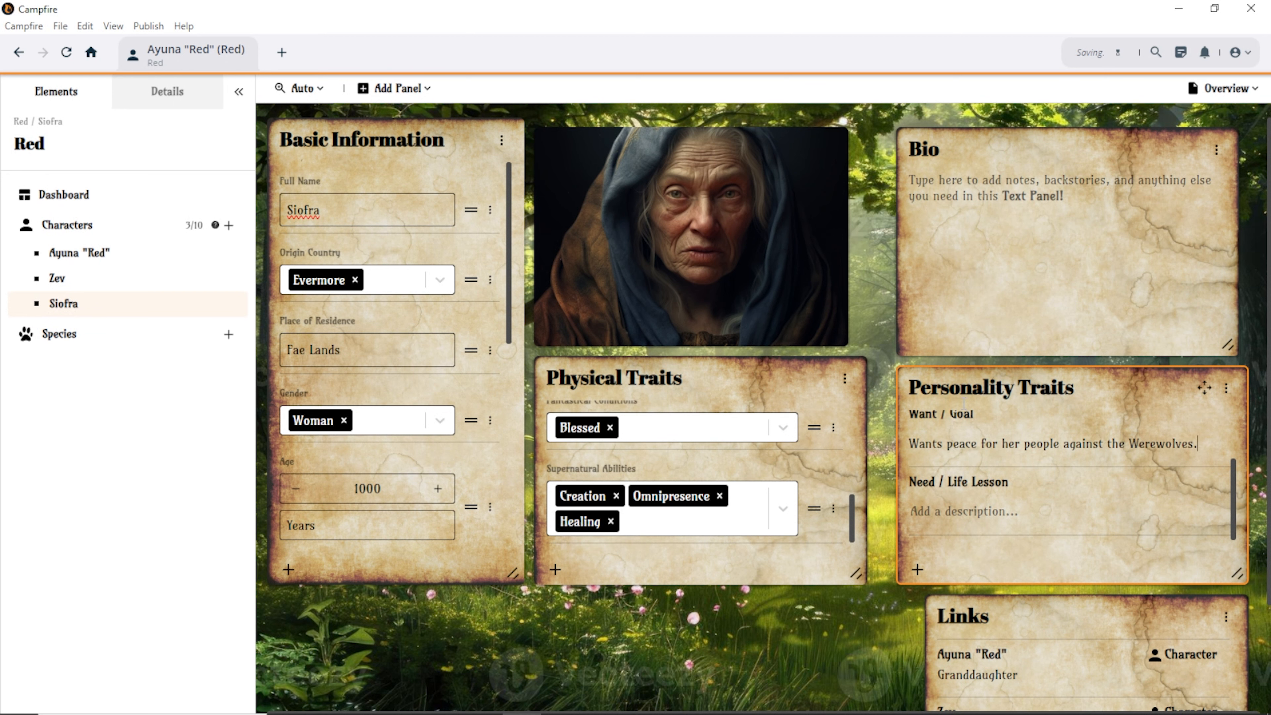
left_click(979, 512)
scroll(979, 489, "up", 3)
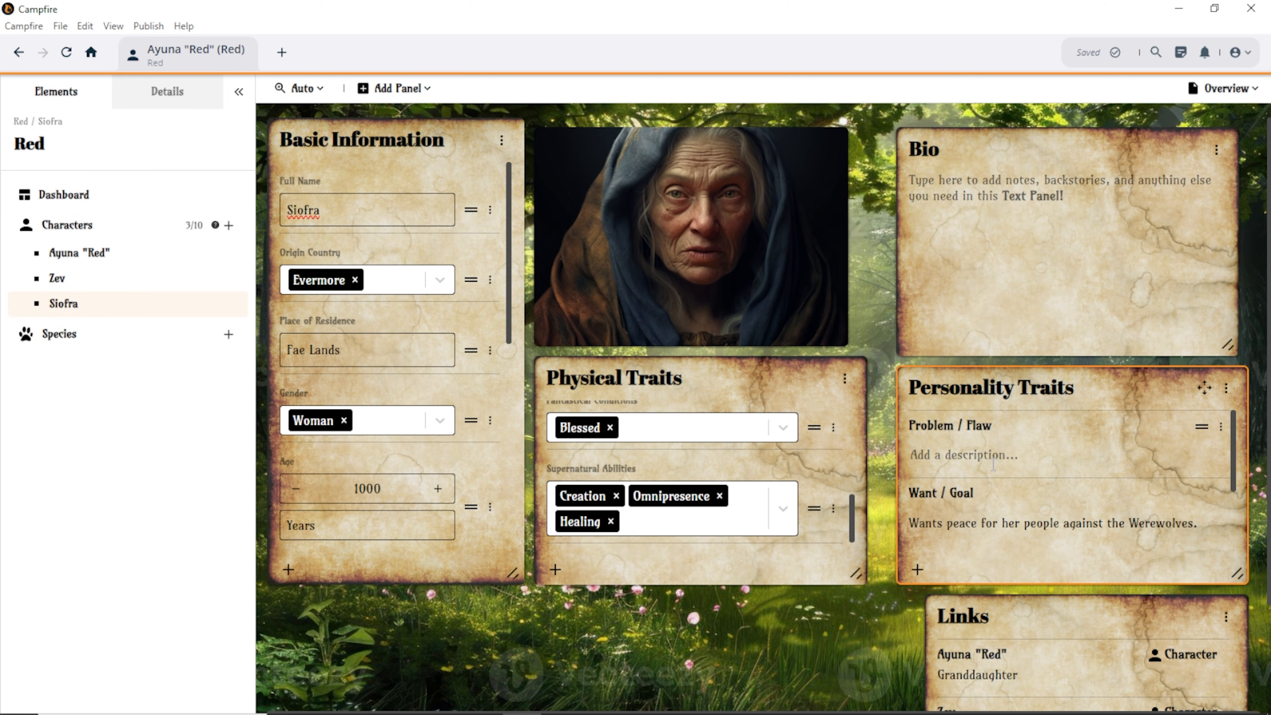
Align the Links panel under the Personality Traits panel's left edge and widen it to the same width.
scroll(994, 465, "down", 2)
scroll(987, 550, "down", 3)
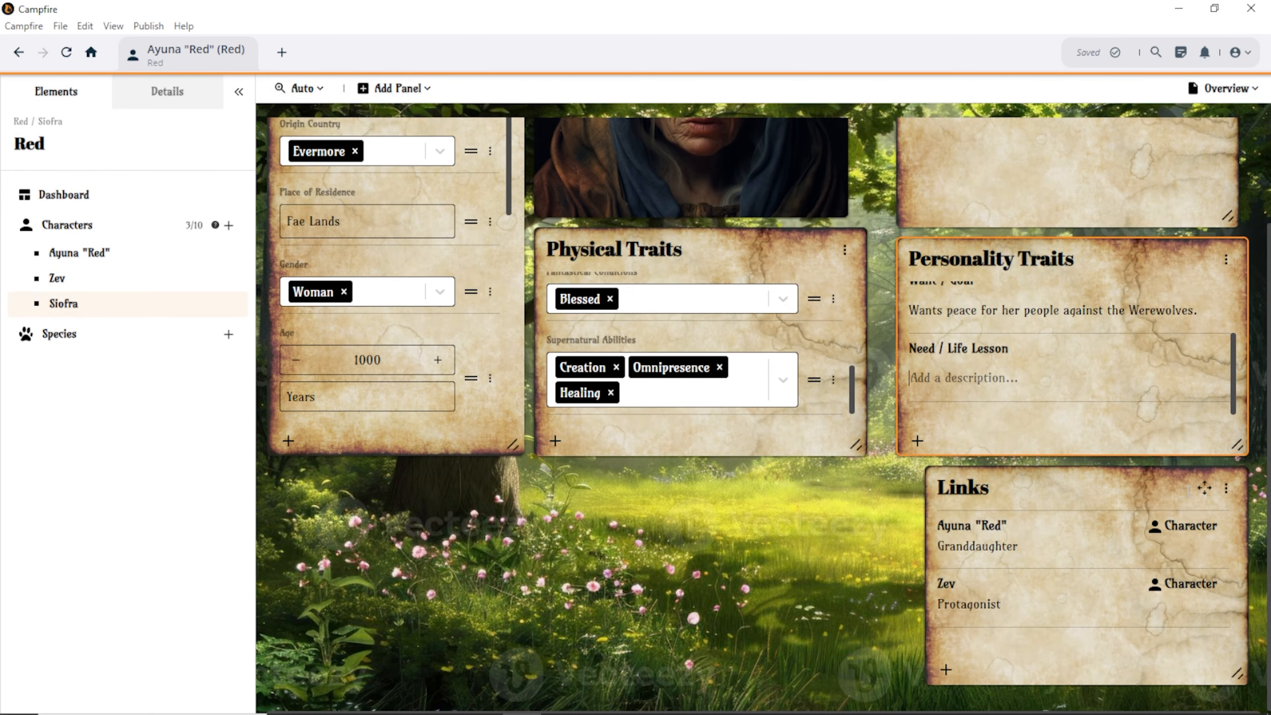
left_click_drag(1205, 487, 1177, 488)
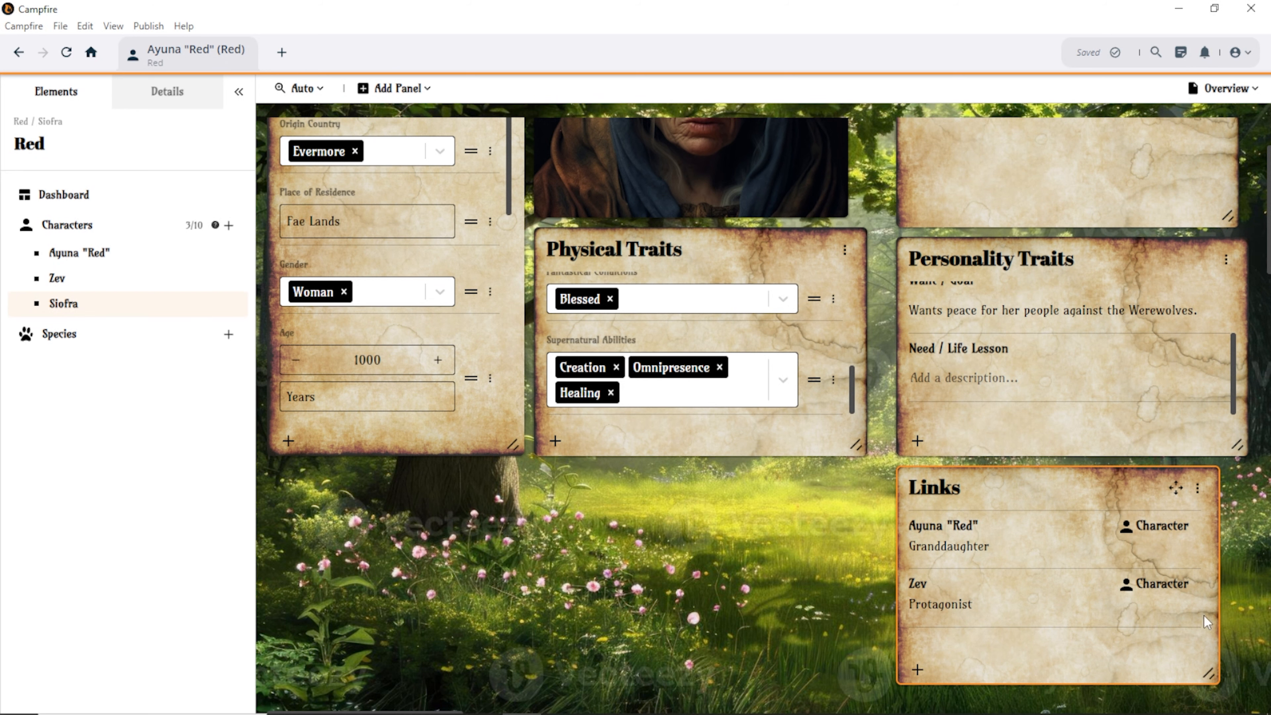
left_click_drag(1209, 673, 1237, 673)
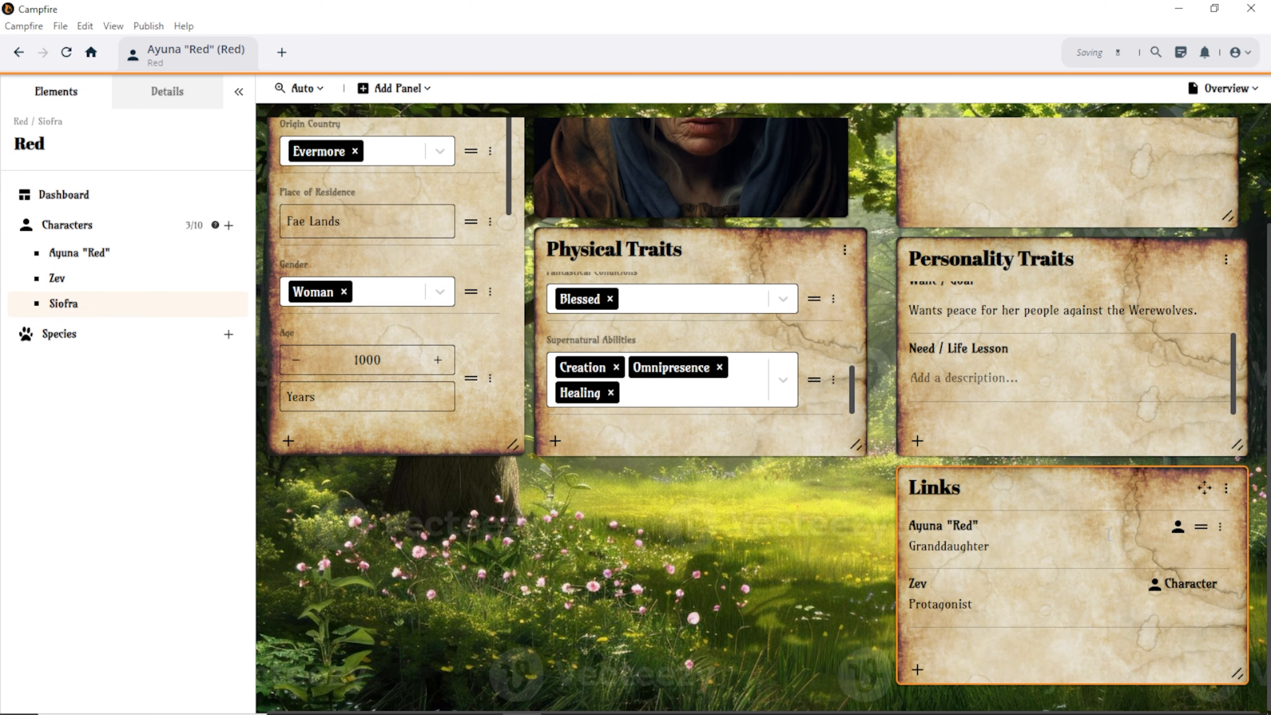
Widen Siofra's portrait panel to match the Physical Traits panel and move it up level with the Basic Information panel.
scroll(1109, 534, "up", 3)
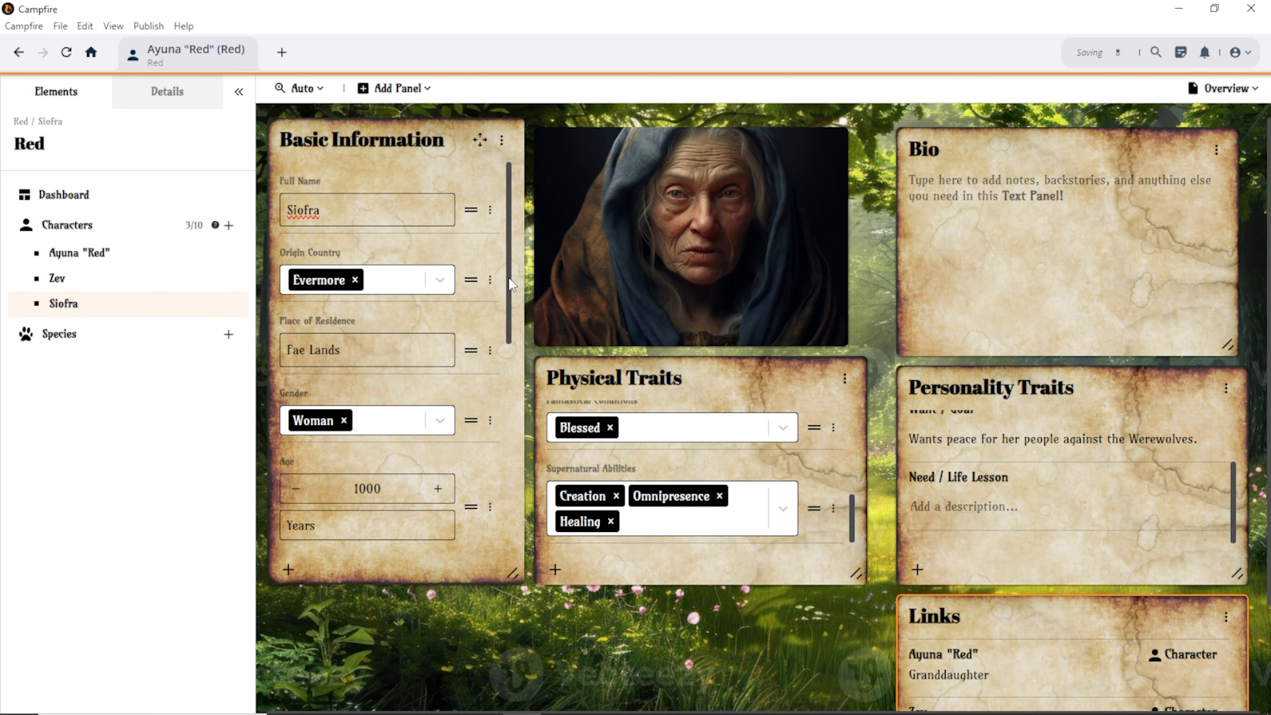
left_click_drag(511, 284, 514, 313)
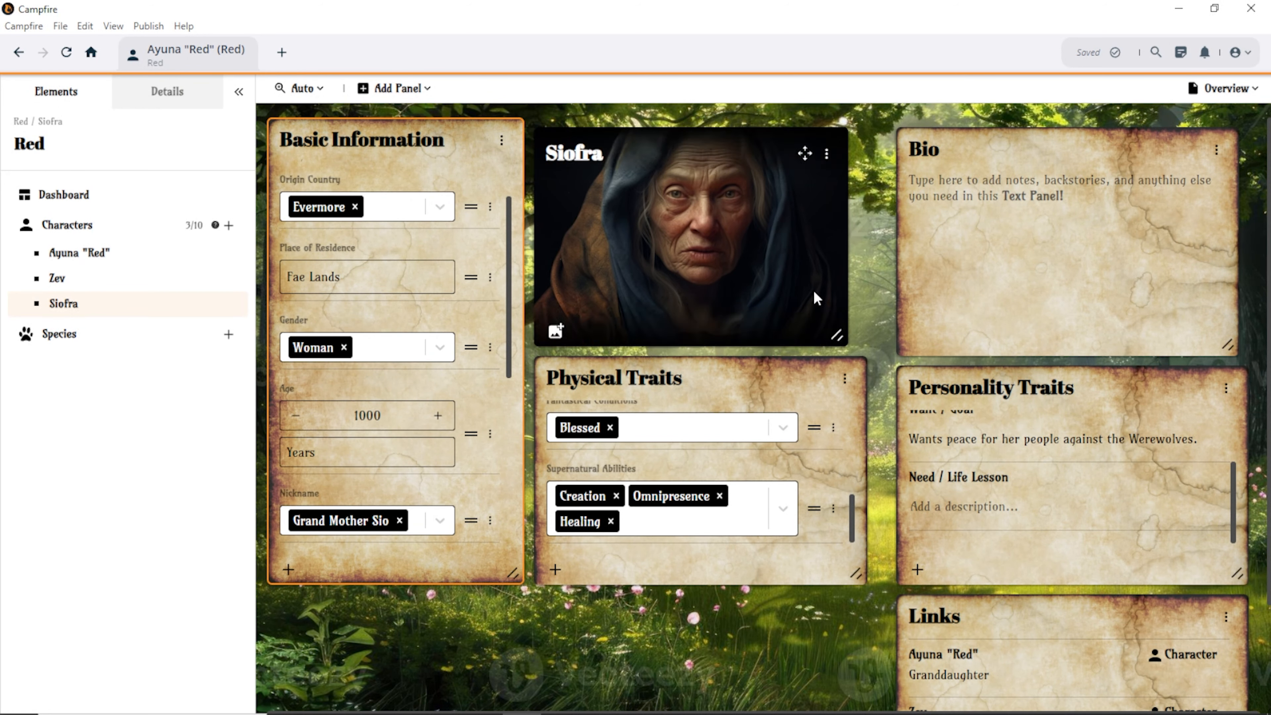
left_click_drag(836, 335, 856, 335)
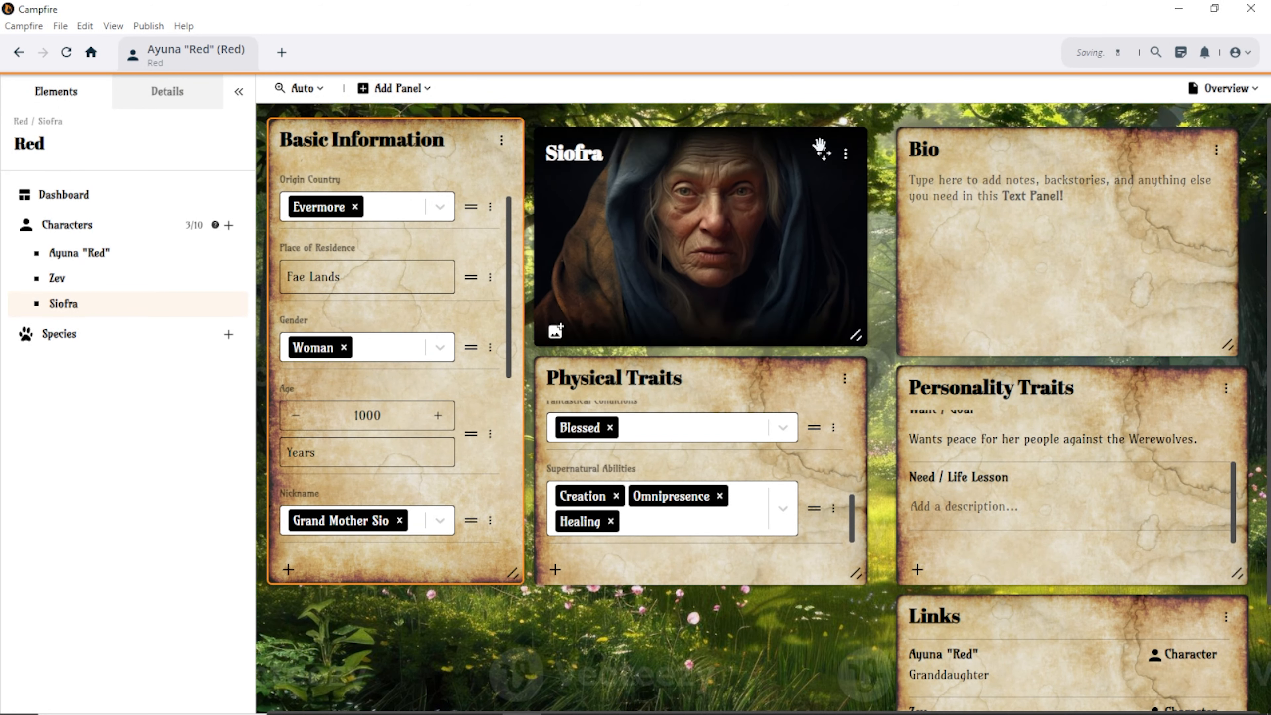
left_click_drag(821, 148, 822, 140)
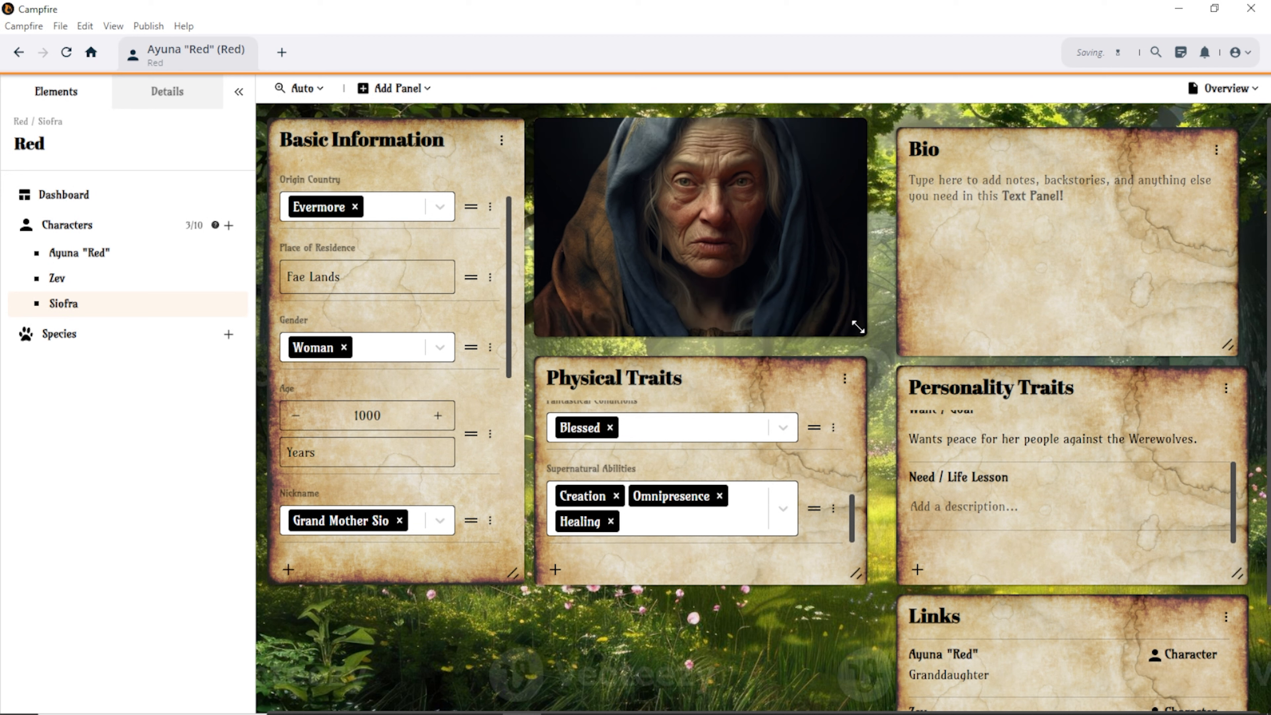
Narrow Siofra's portrait panel slightly.
left_click_drag(858, 327, 849, 328)
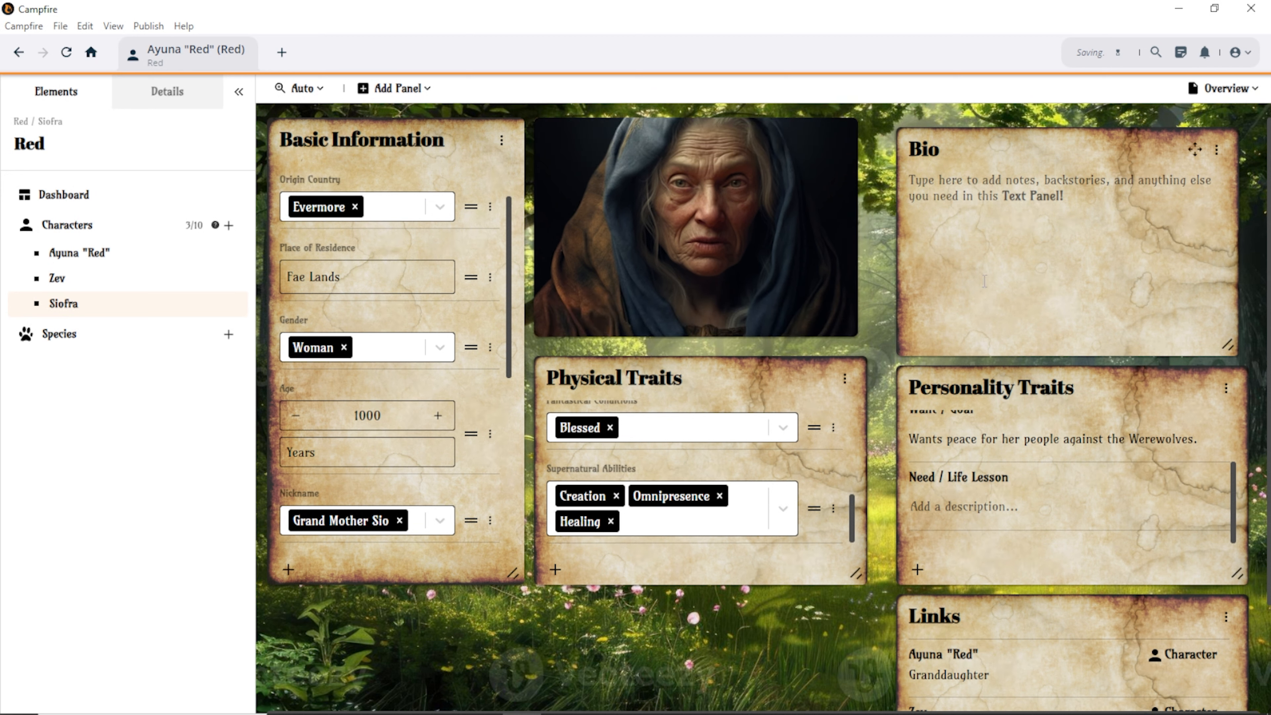
Begin the Bio with "She is actually the queen of the fae lands but has chosen to hide her immortal form in the guise of an old woman".
left_click(981, 231)
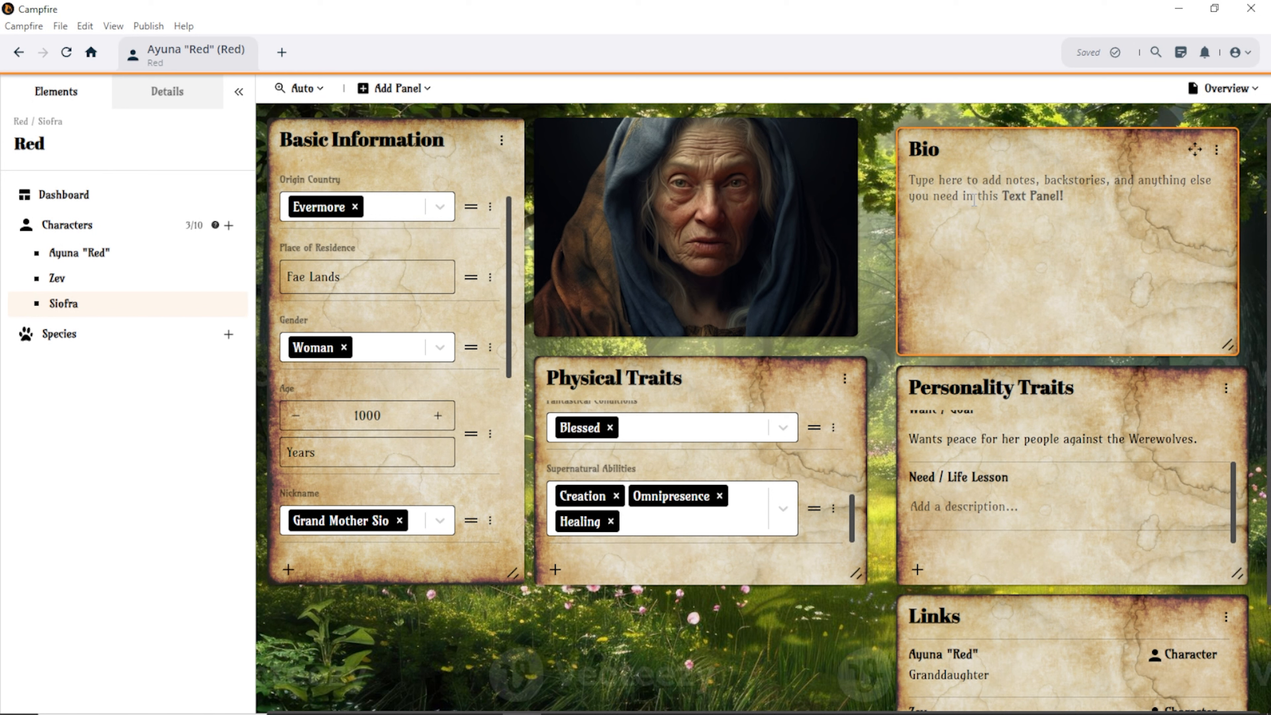
type("She is actual")
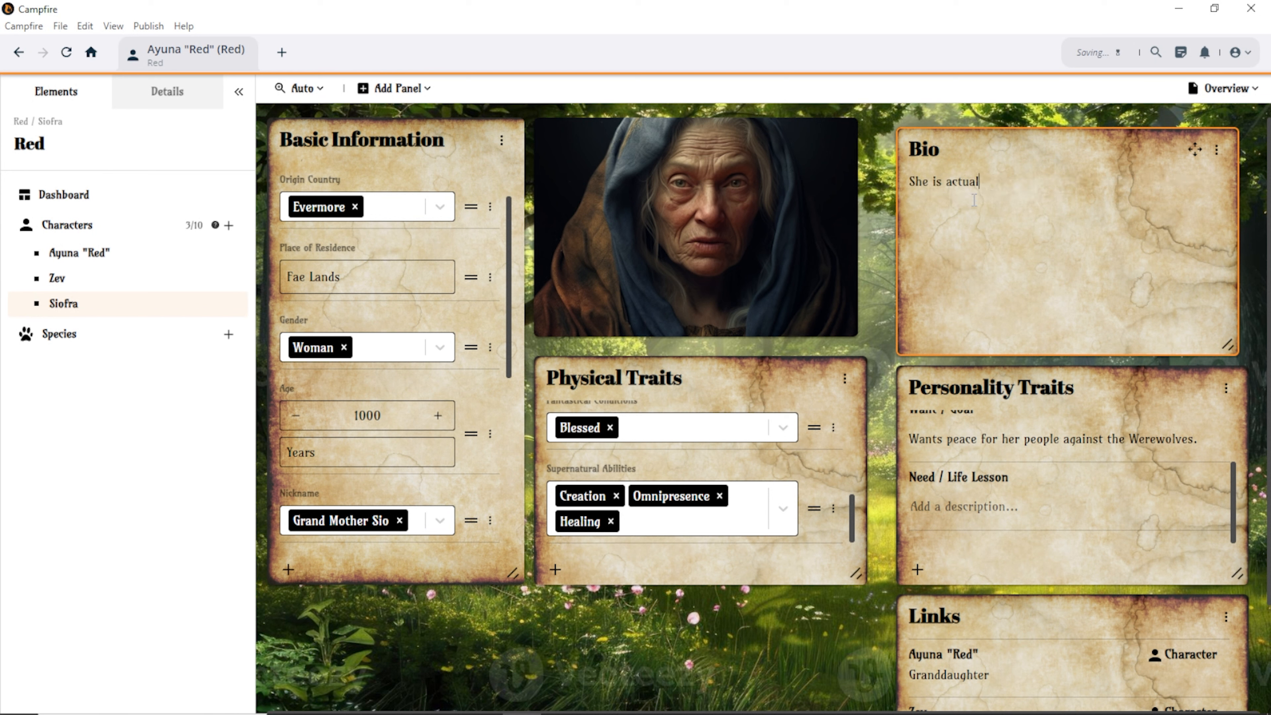
type("ly the queen of th Fae lands")
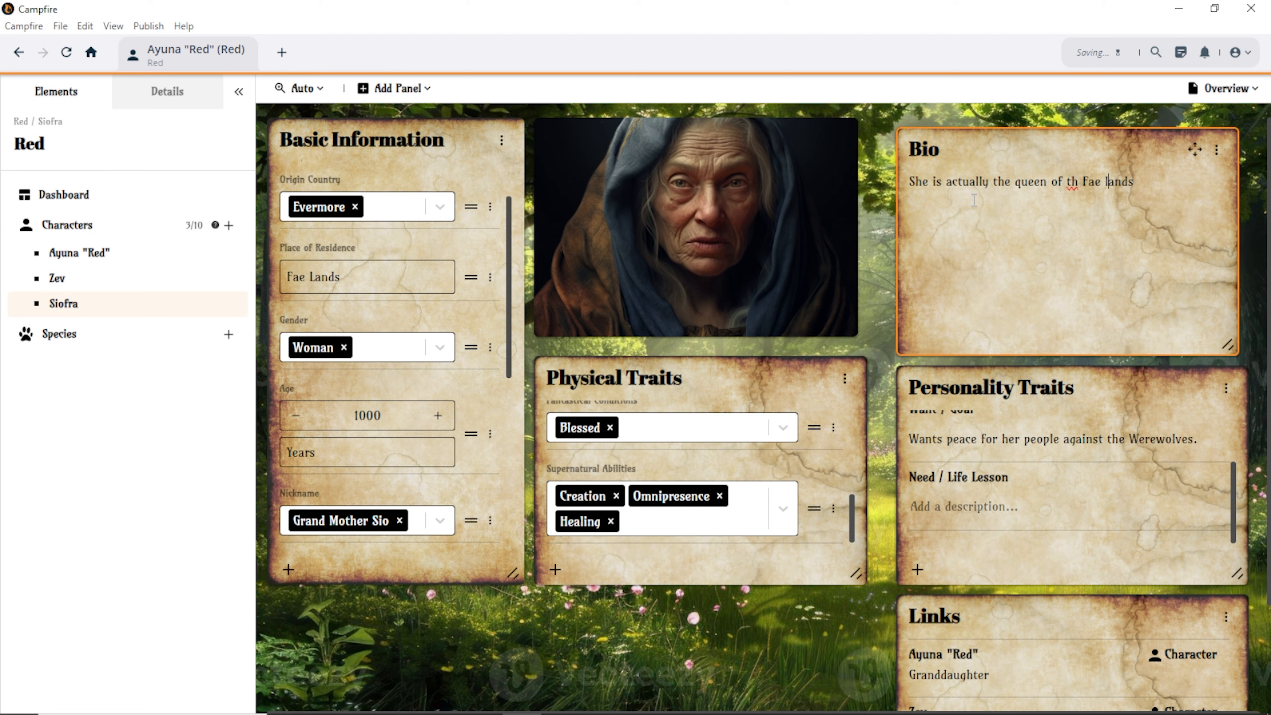
key("Left")
key("Left")
type("e lands but has chosen")
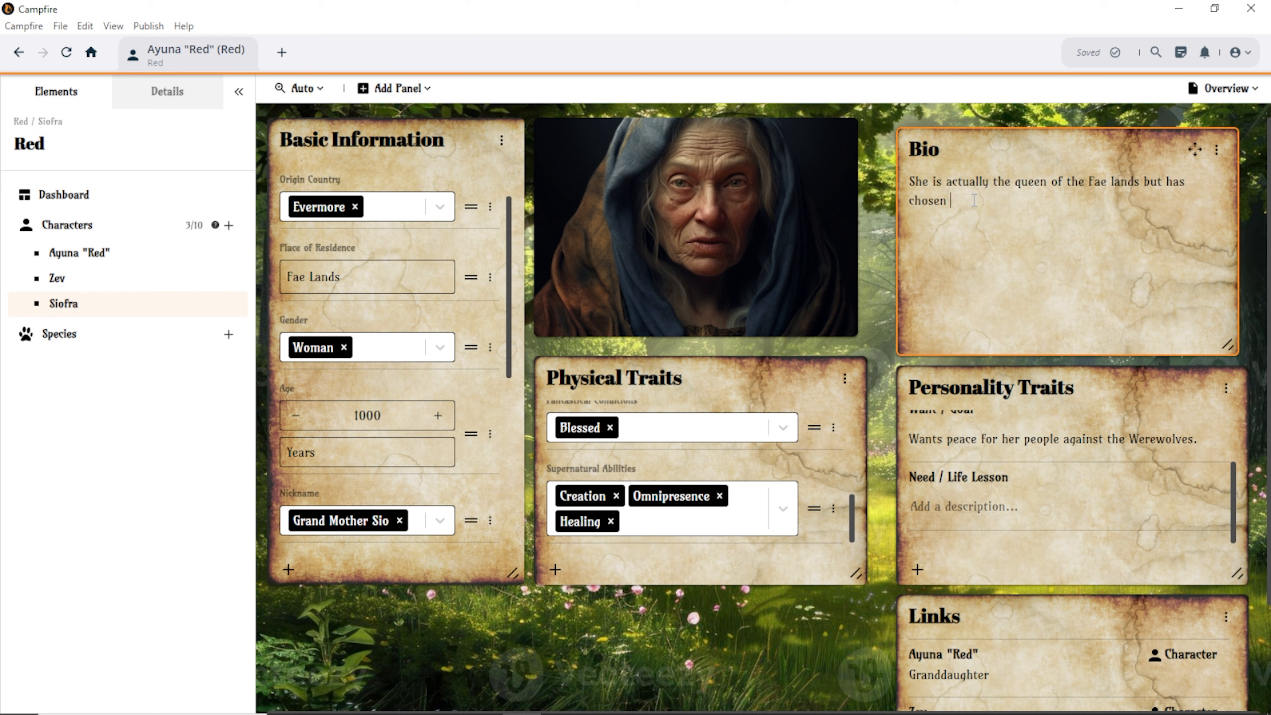
type(" to hide her immortal")
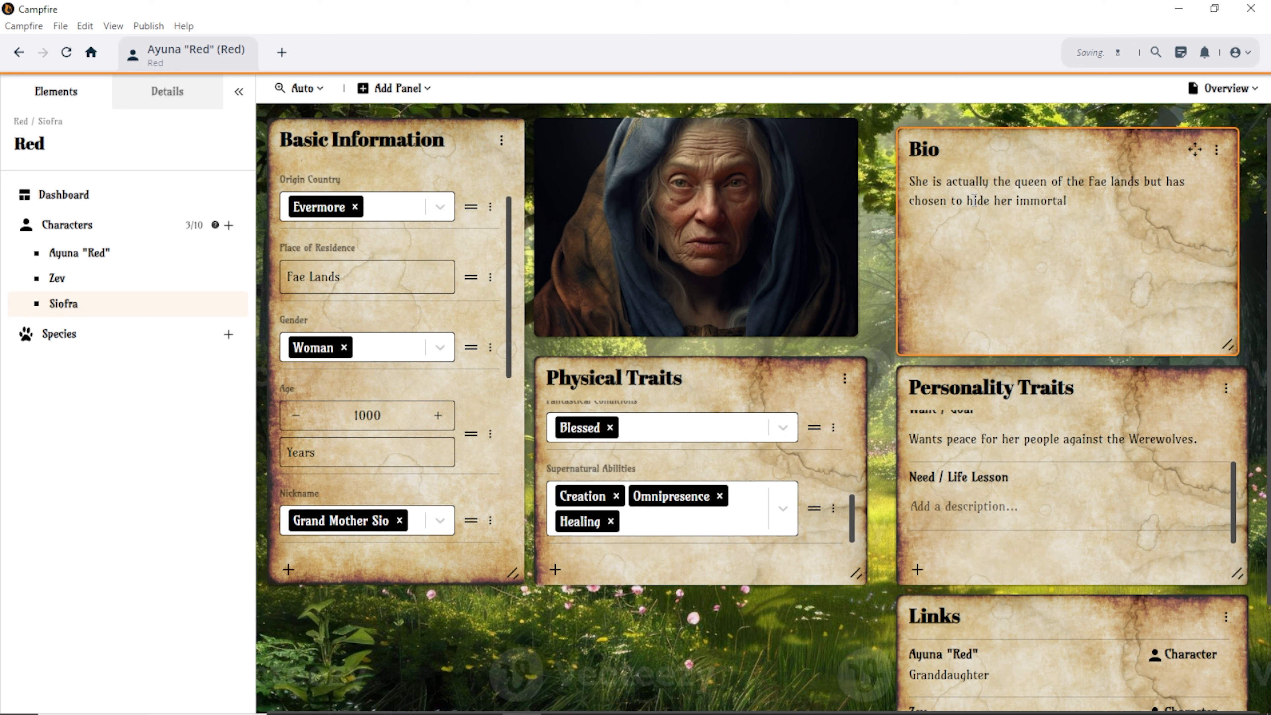
type(" form in the guide o")
key("BackSpace")
type("e of an old woman")
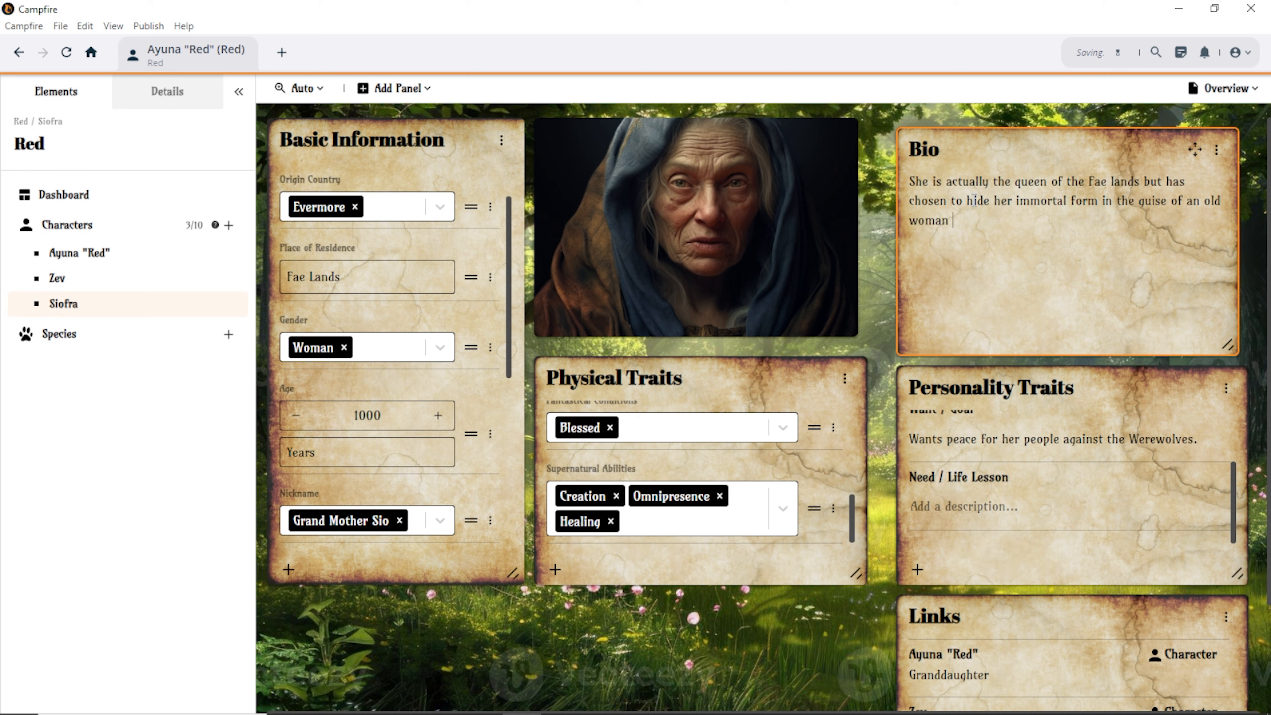
Finish the Bio sentence with "to fool the Alpha who is looking to devour her and gain the control of the fae lands.".
type(" to fool the Alpha wh")
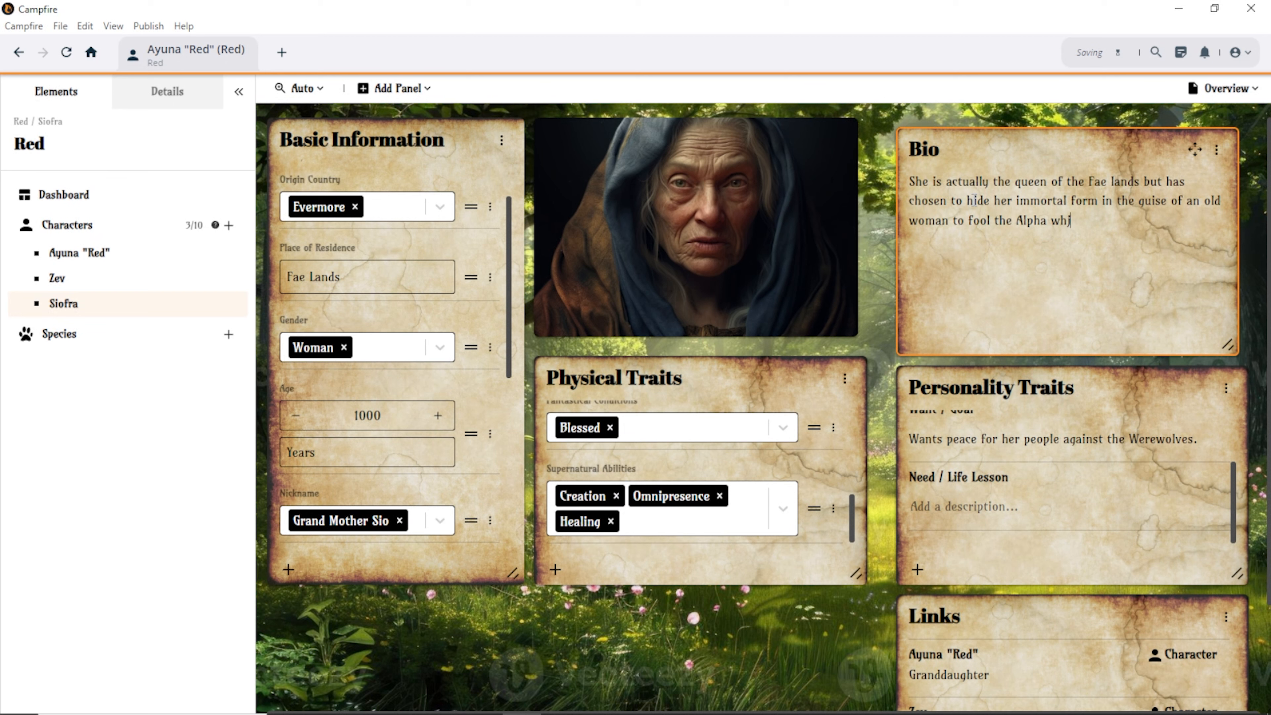
type("o is looking to devour her")
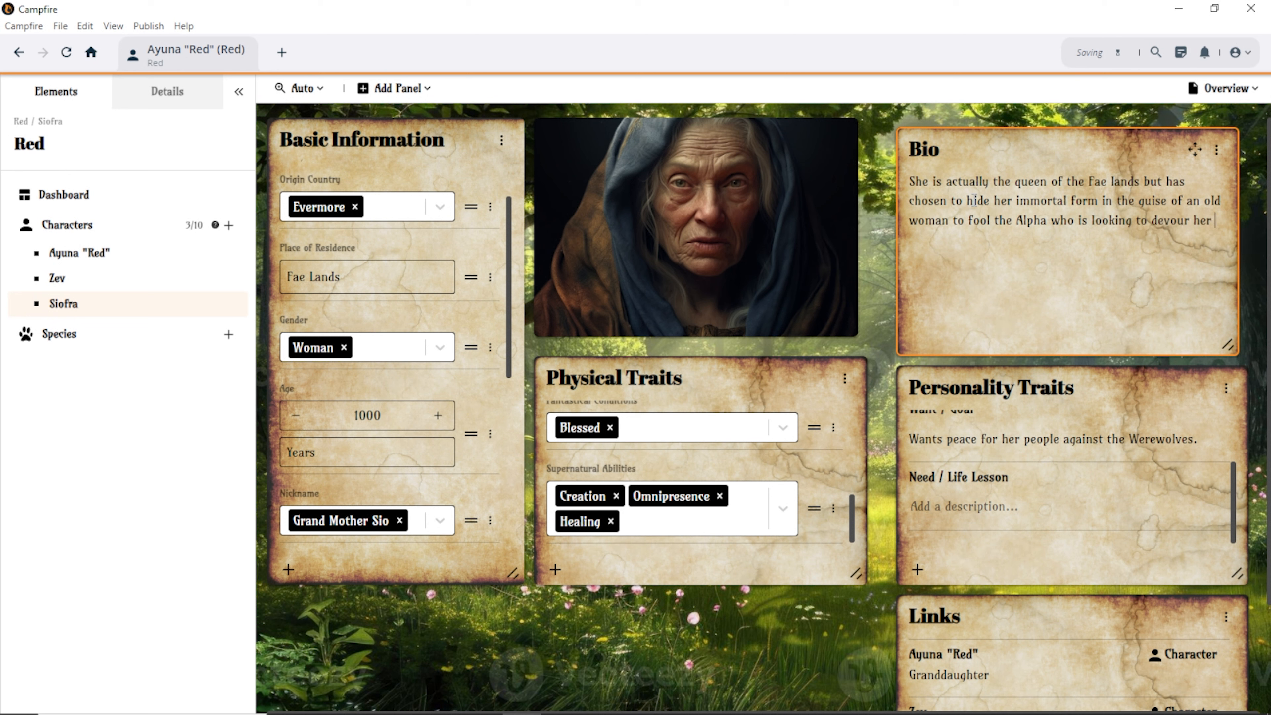
type(" and gain the control of the fae lands")
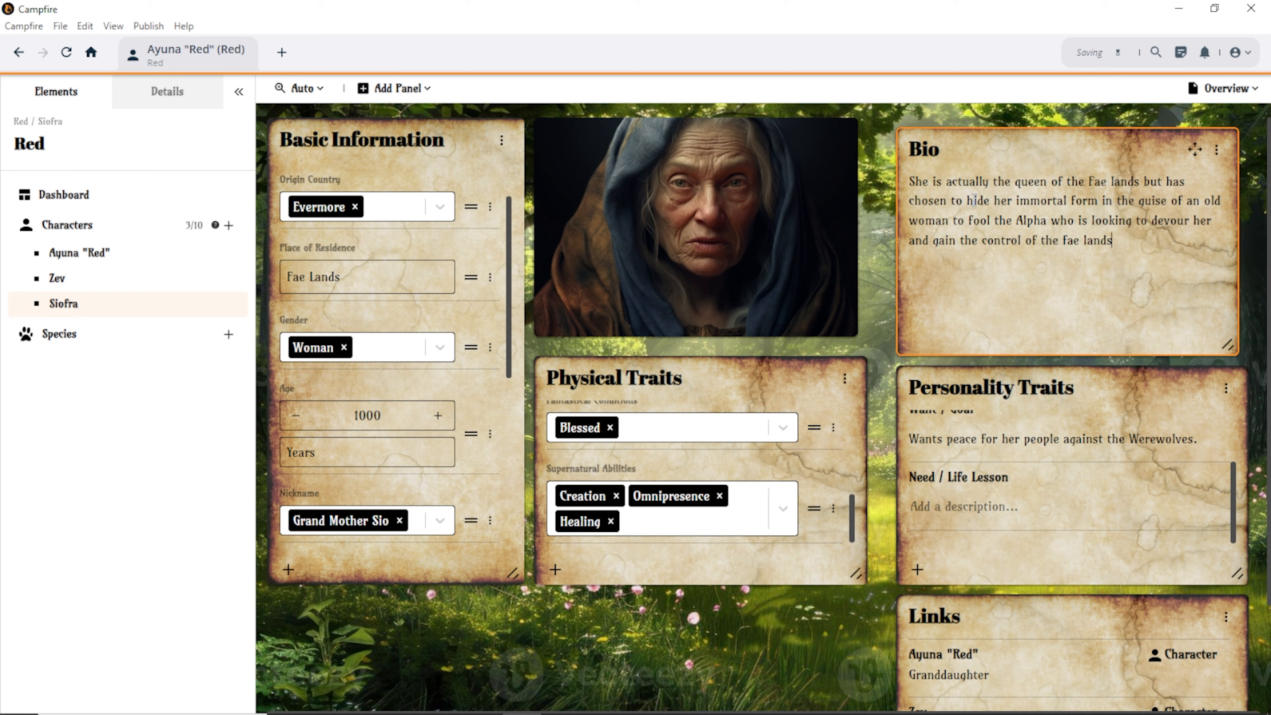
type(".")
Set the Bio panel's visibility to Hide From Everyone.
left_click(1217, 151)
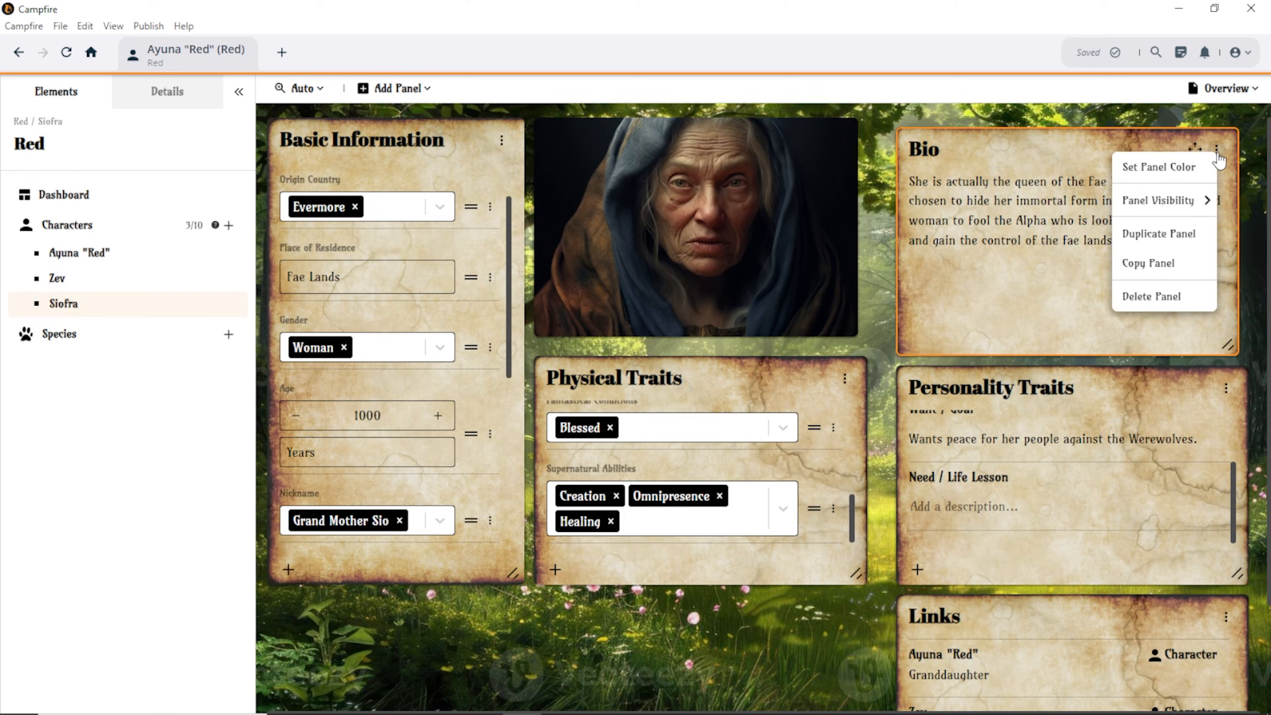
mouse_move(1161, 206)
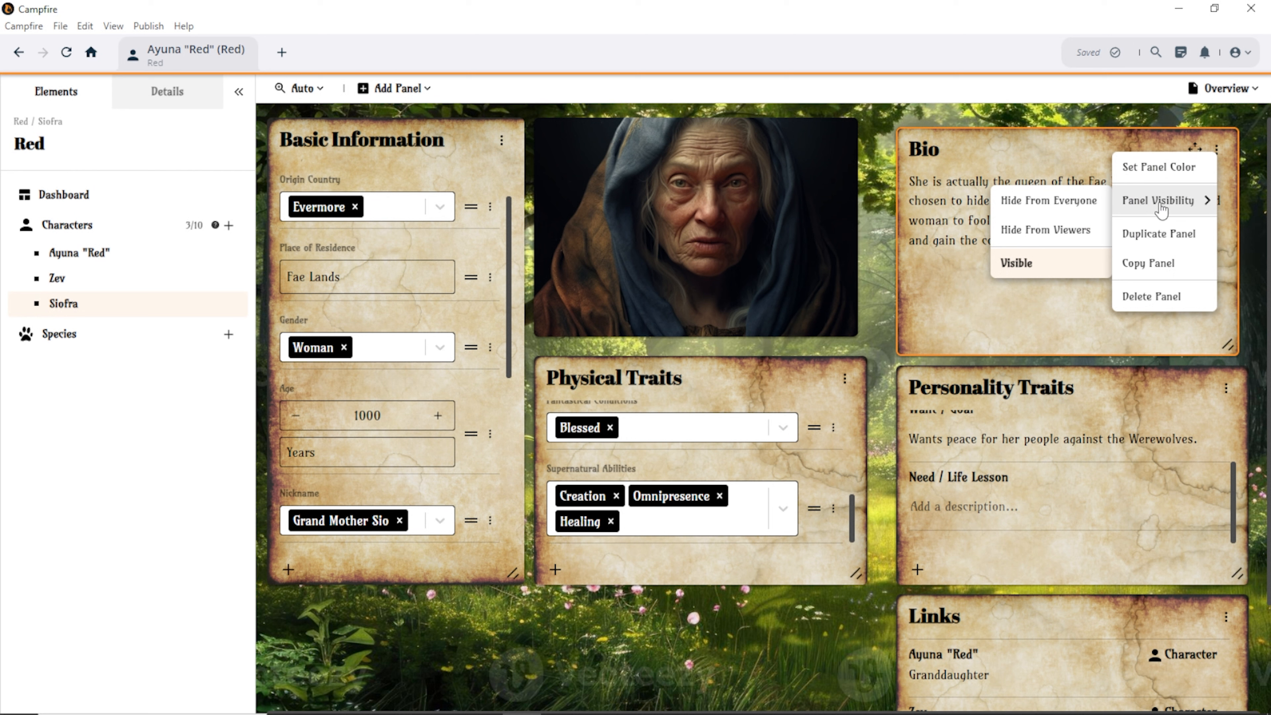
left_click(1055, 209)
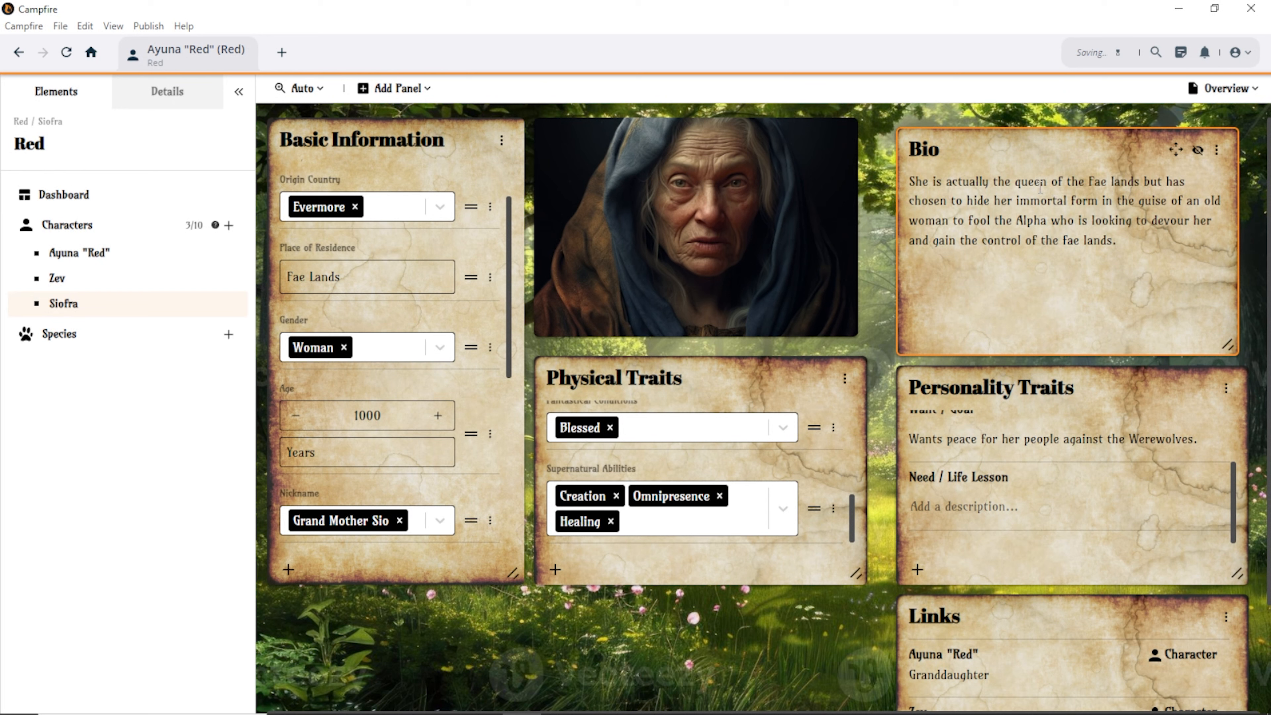